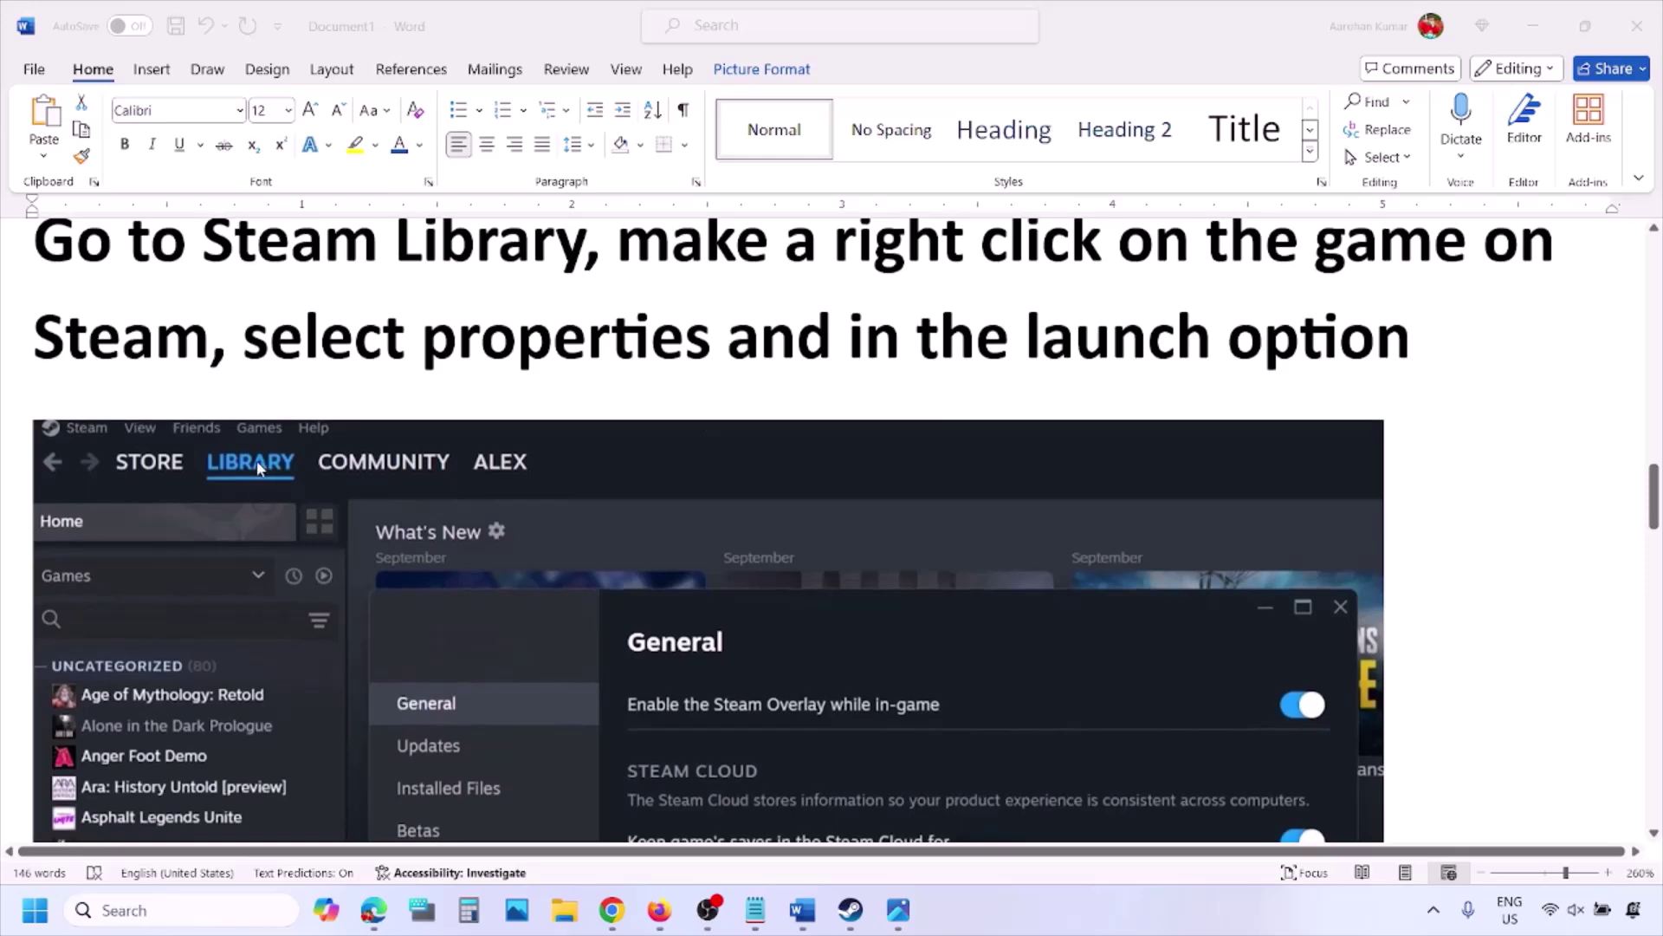
# - Review the guide's instructions for opening a game's Steam properties and the screenshot of the -dx11 launch option
pyautogui.click(631, 253)
pyautogui.moveTo(625, 252); pyautogui.dragTo(1484, 256)
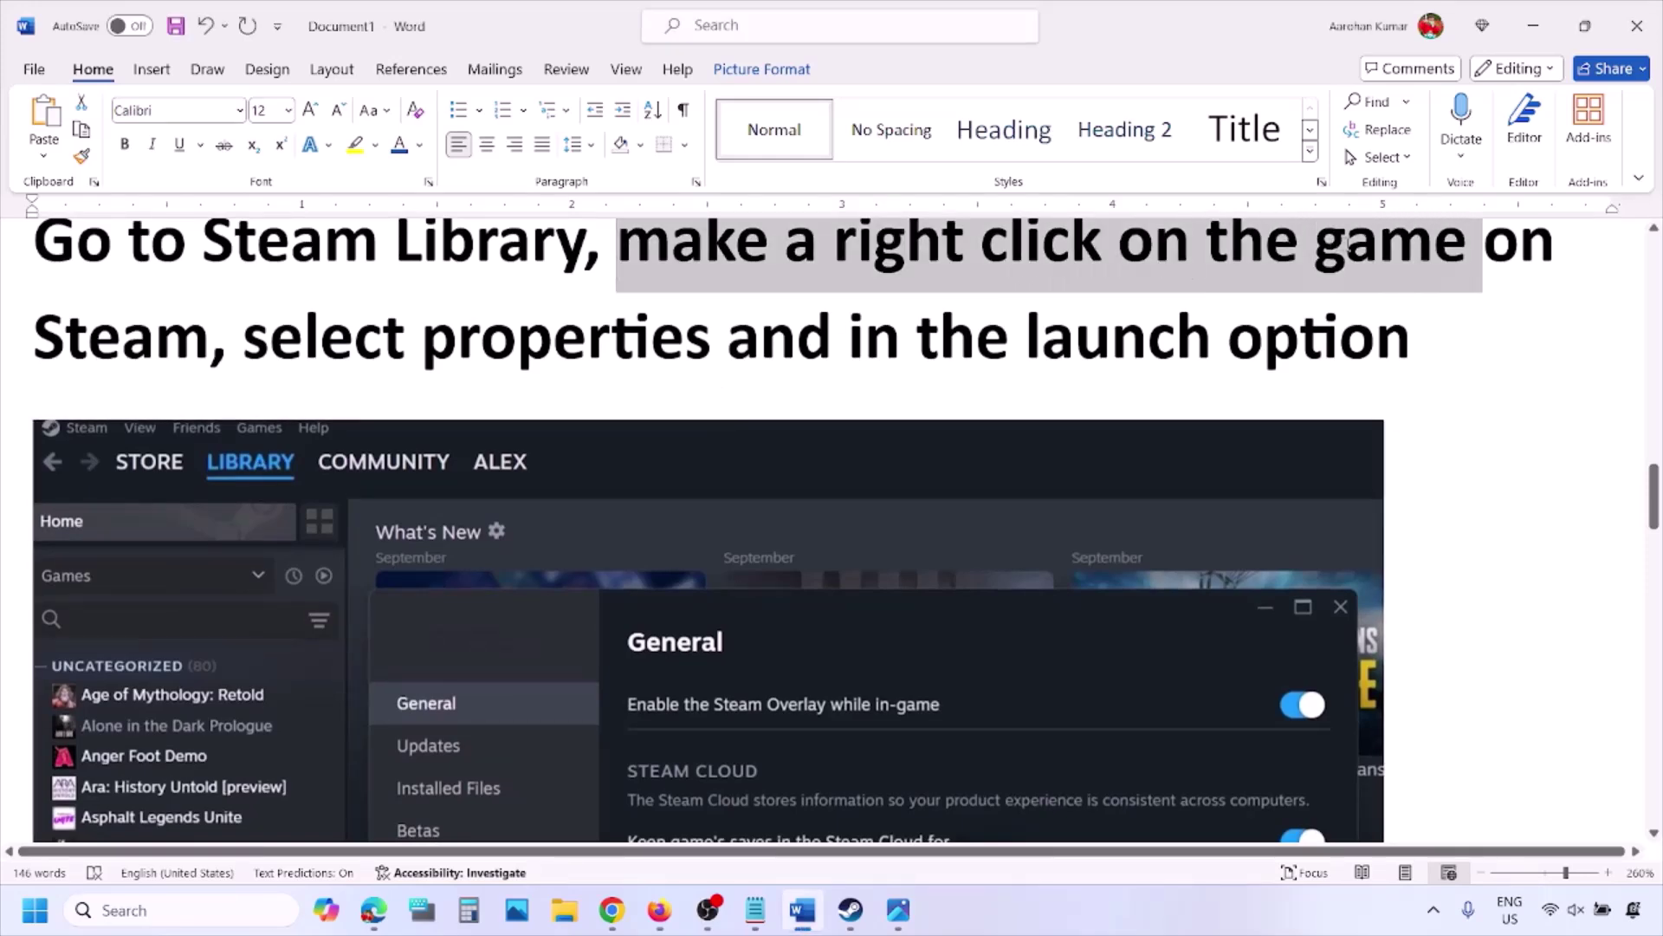
pyautogui.moveTo(408, 338); pyautogui.dragTo(243, 339)
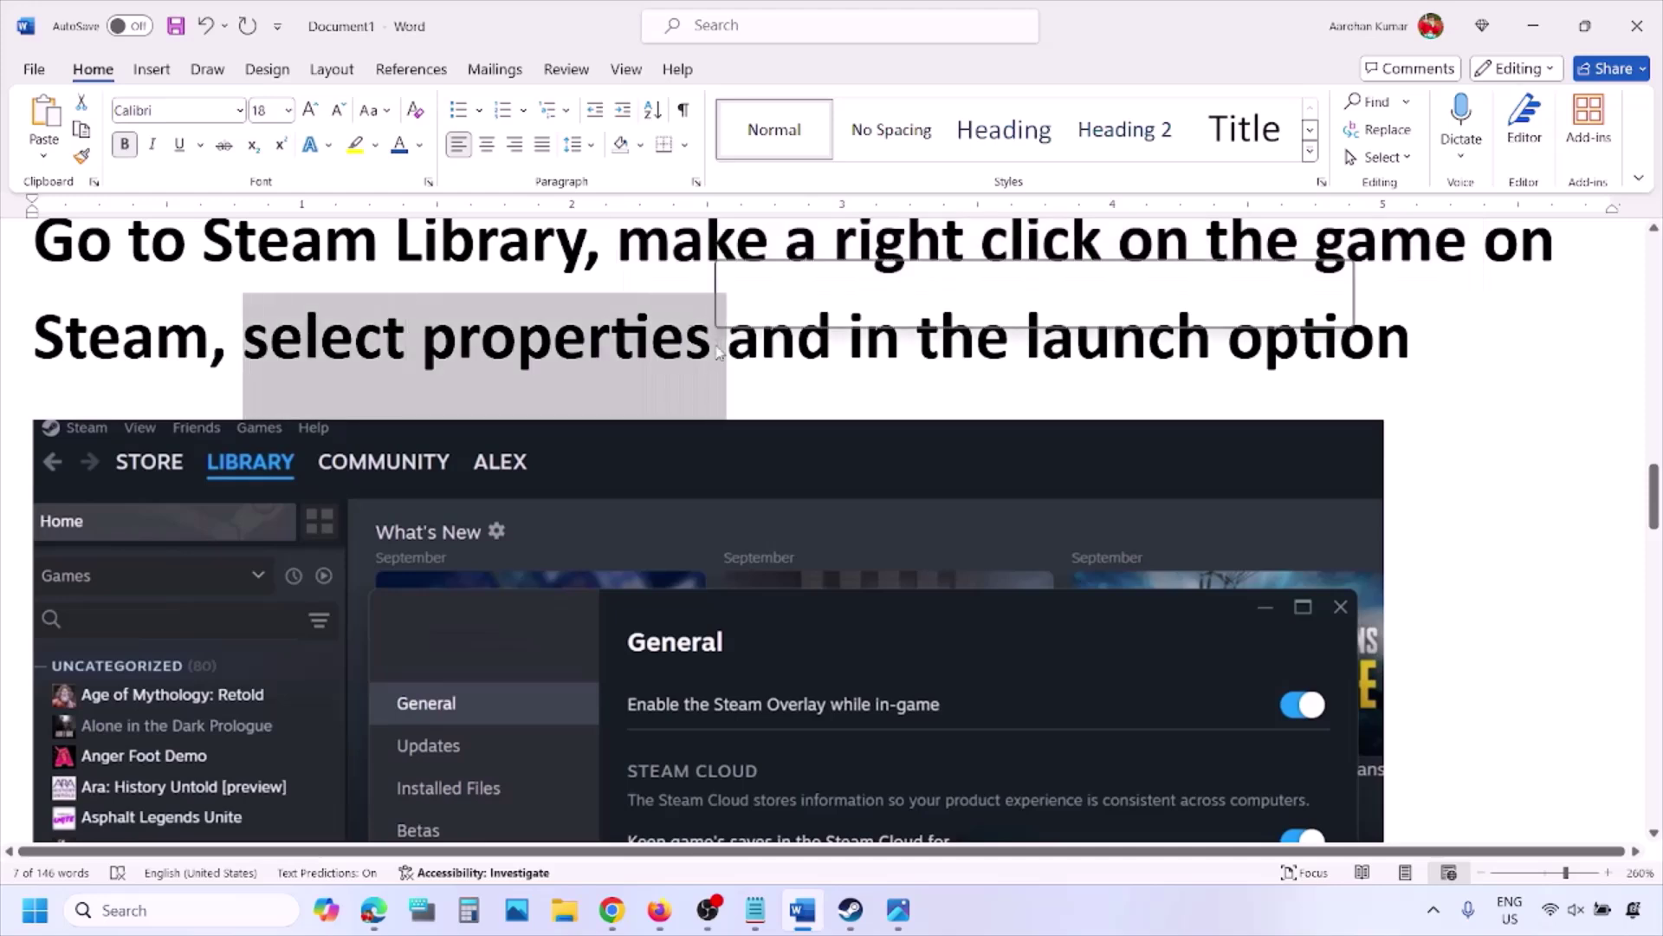
pyautogui.scroll(-5, 716, 346)
pyautogui.scroll(1, 715, 346)
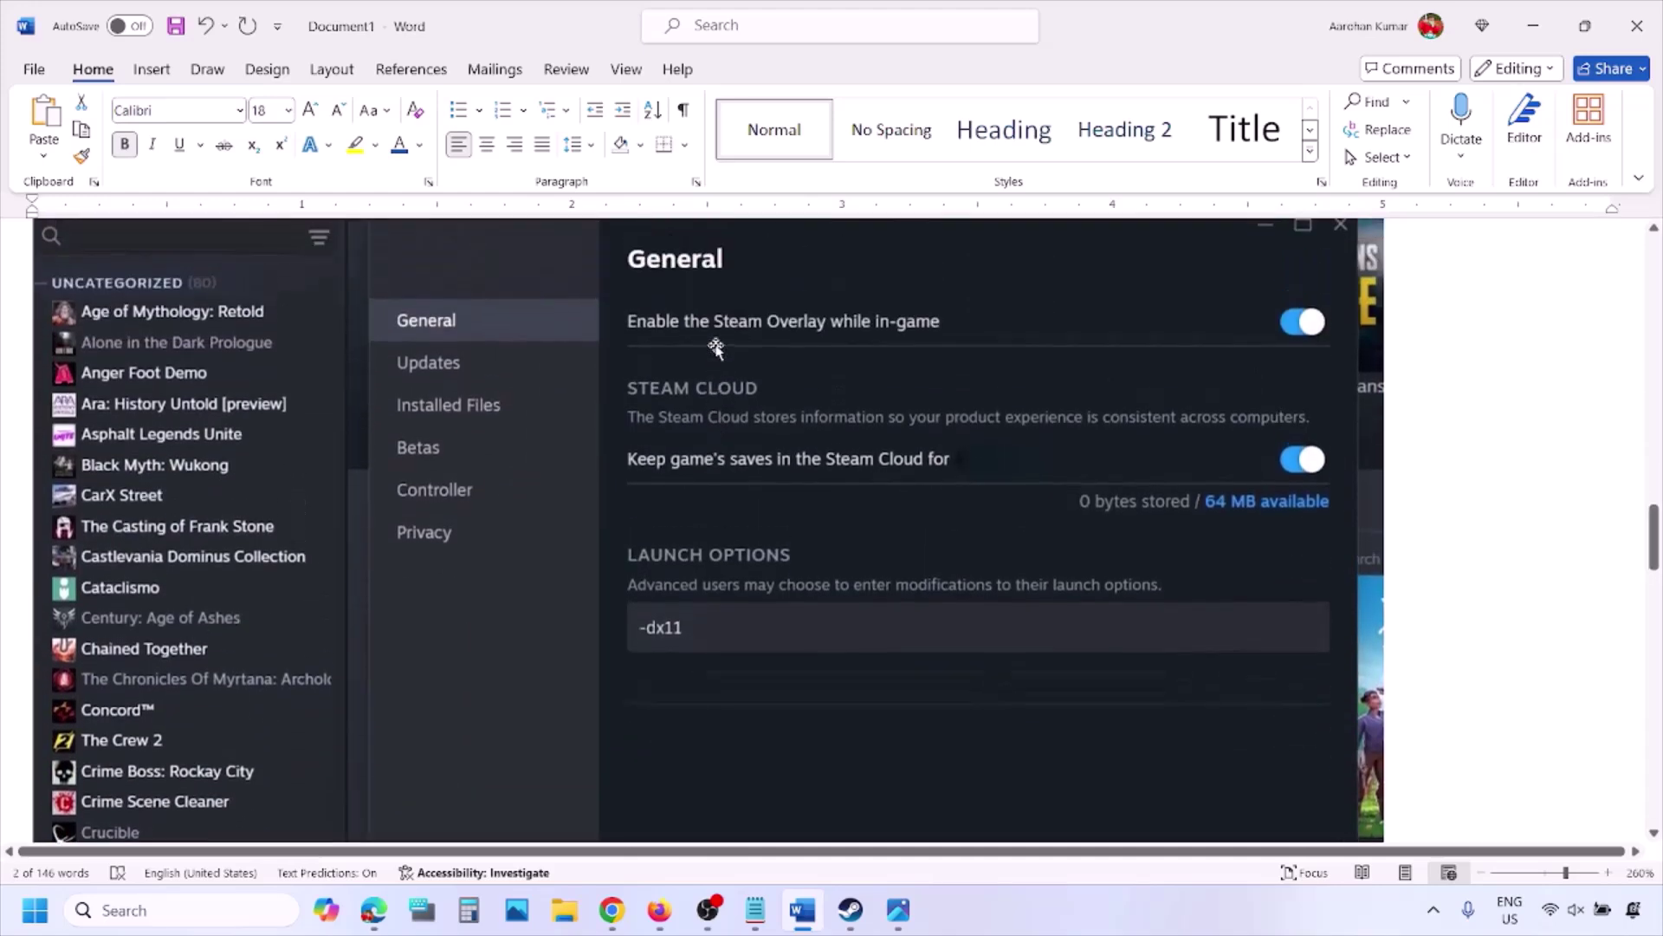
pyautogui.rightClick(716, 342)
pyautogui.click(646, 627)
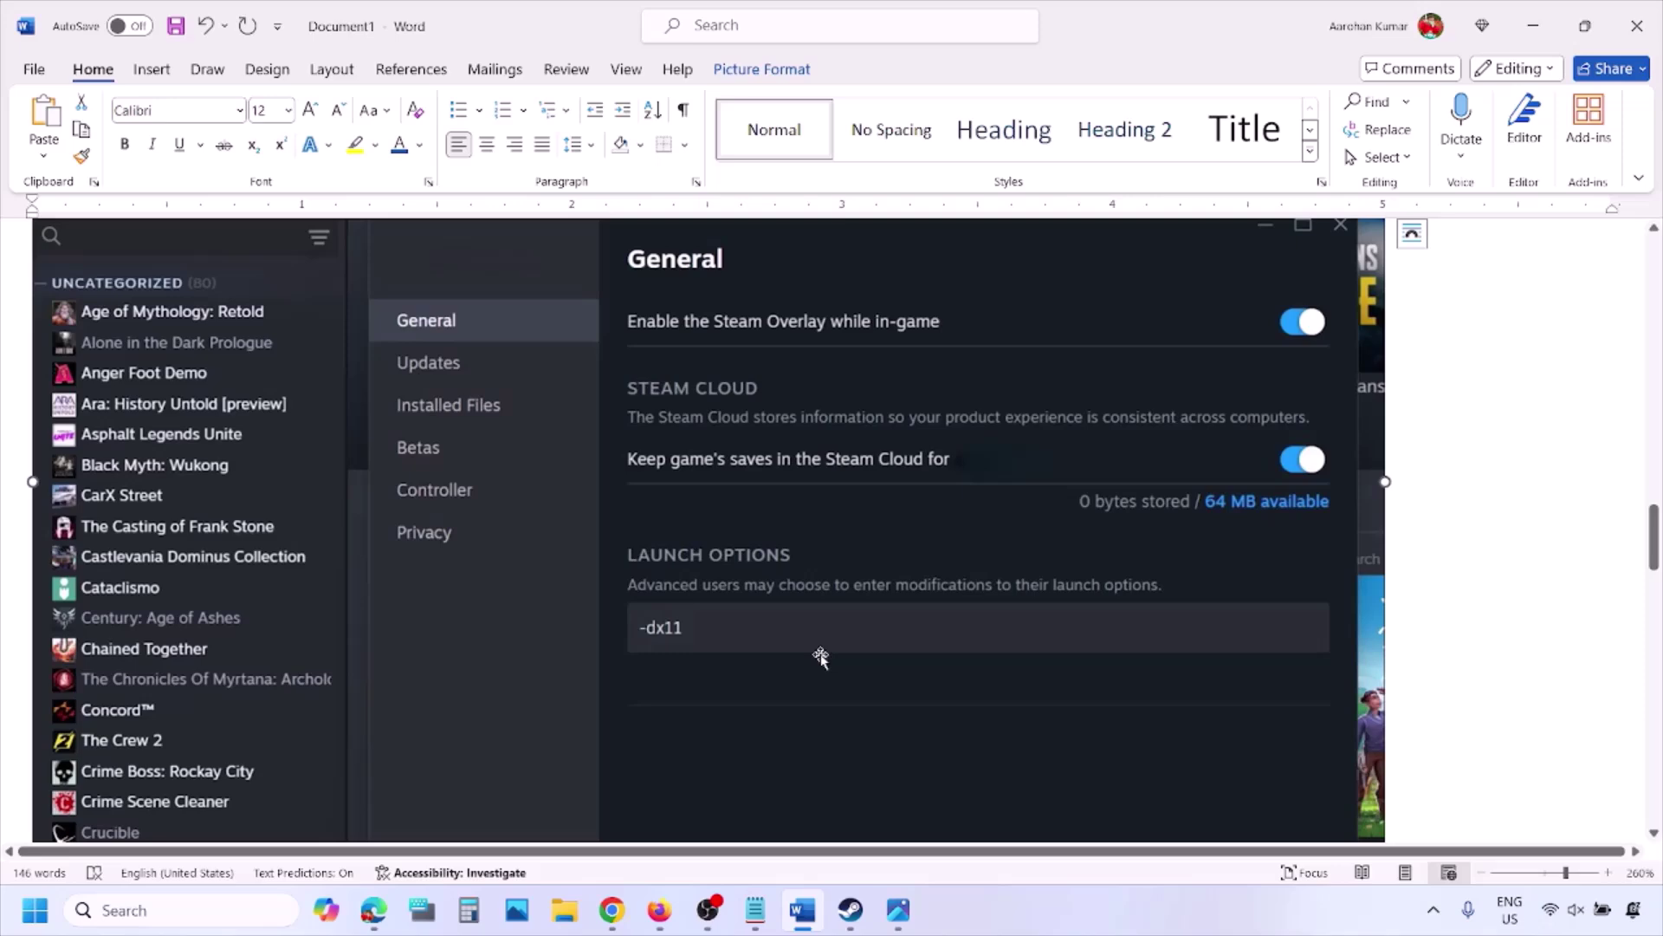
# - Examine the -d3d11 and -dx12 launch option screenshots further down the document
pyautogui.scroll(-8, 820, 656)
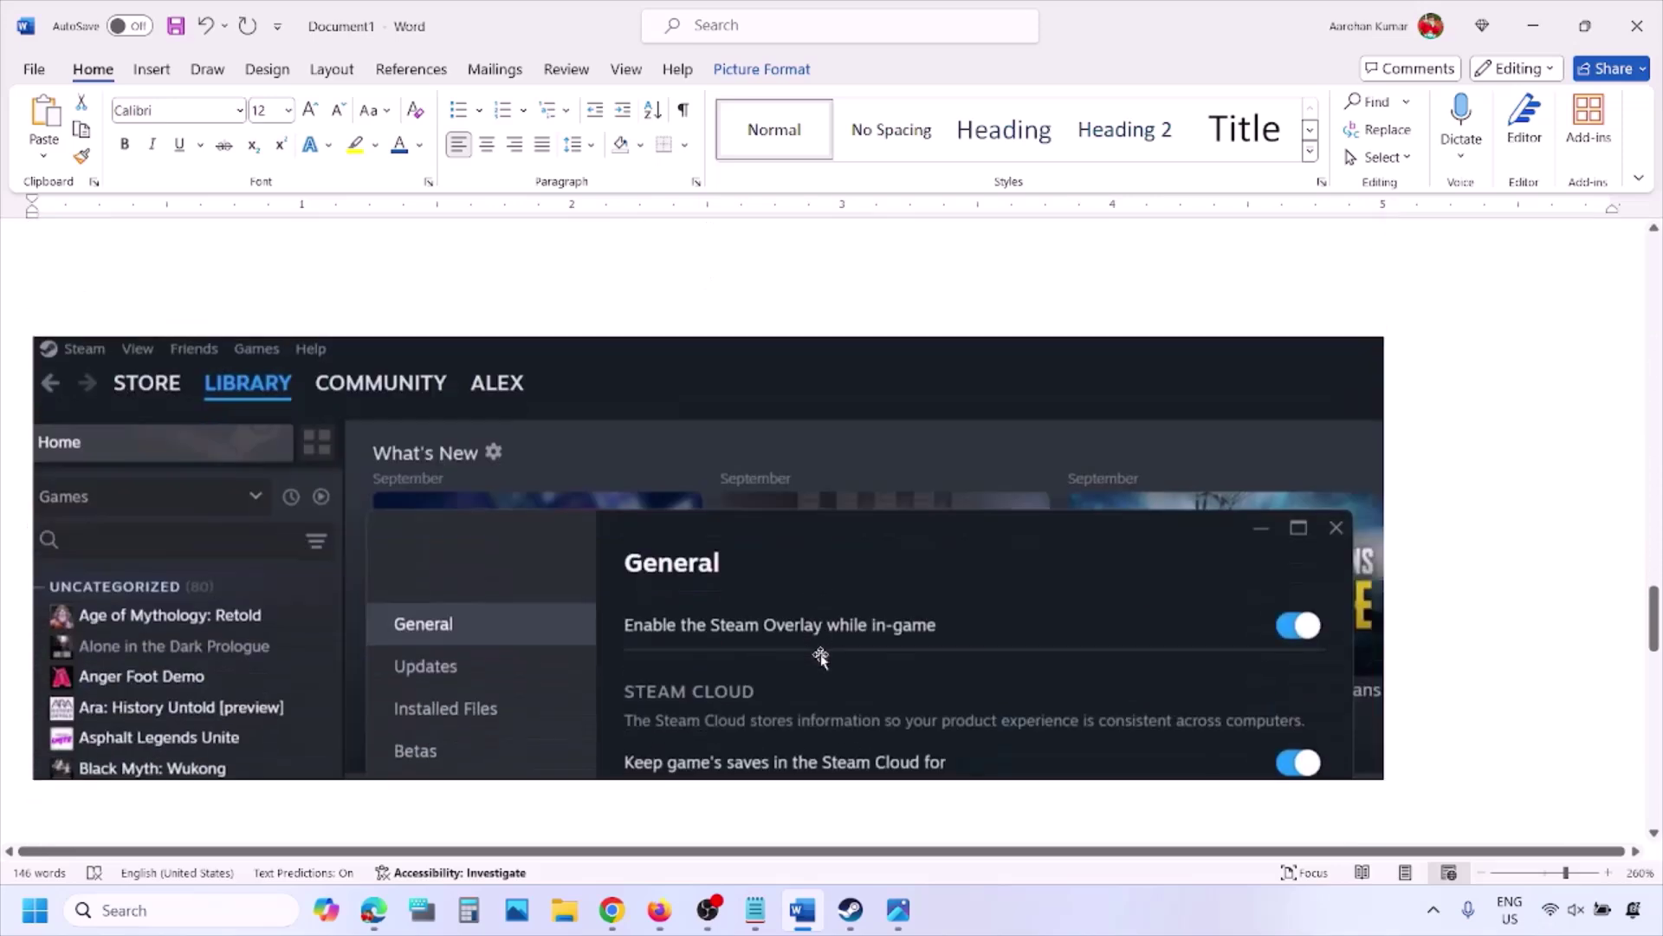
pyautogui.scroll(-5, 821, 656)
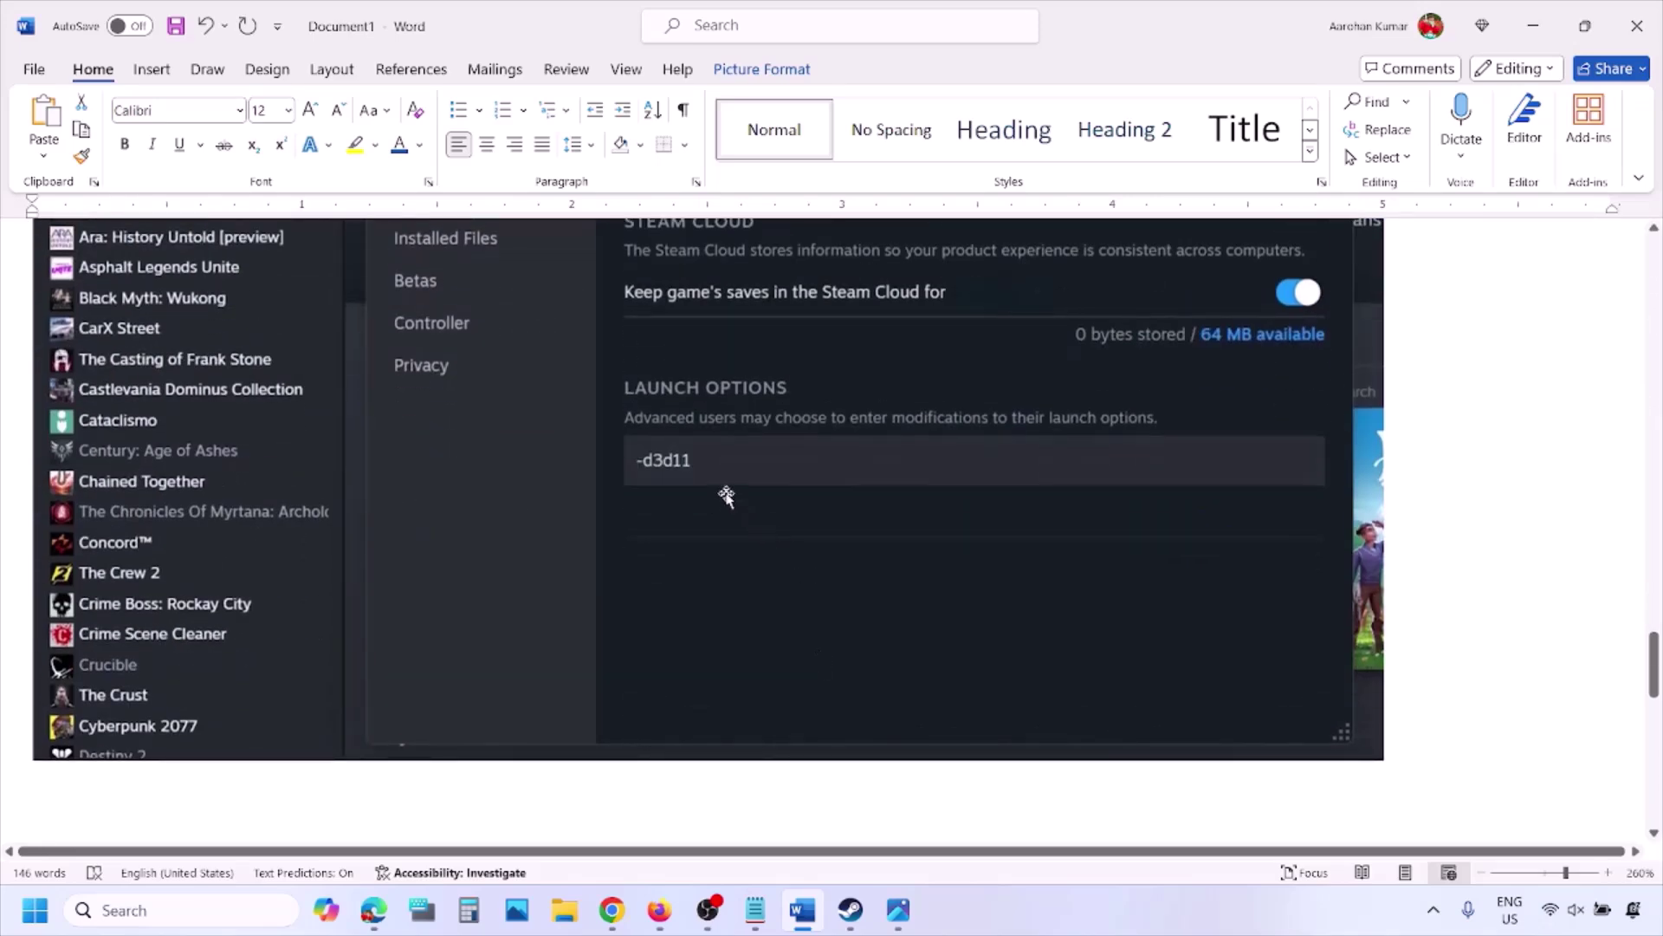
pyautogui.scroll(1, 706, 517)
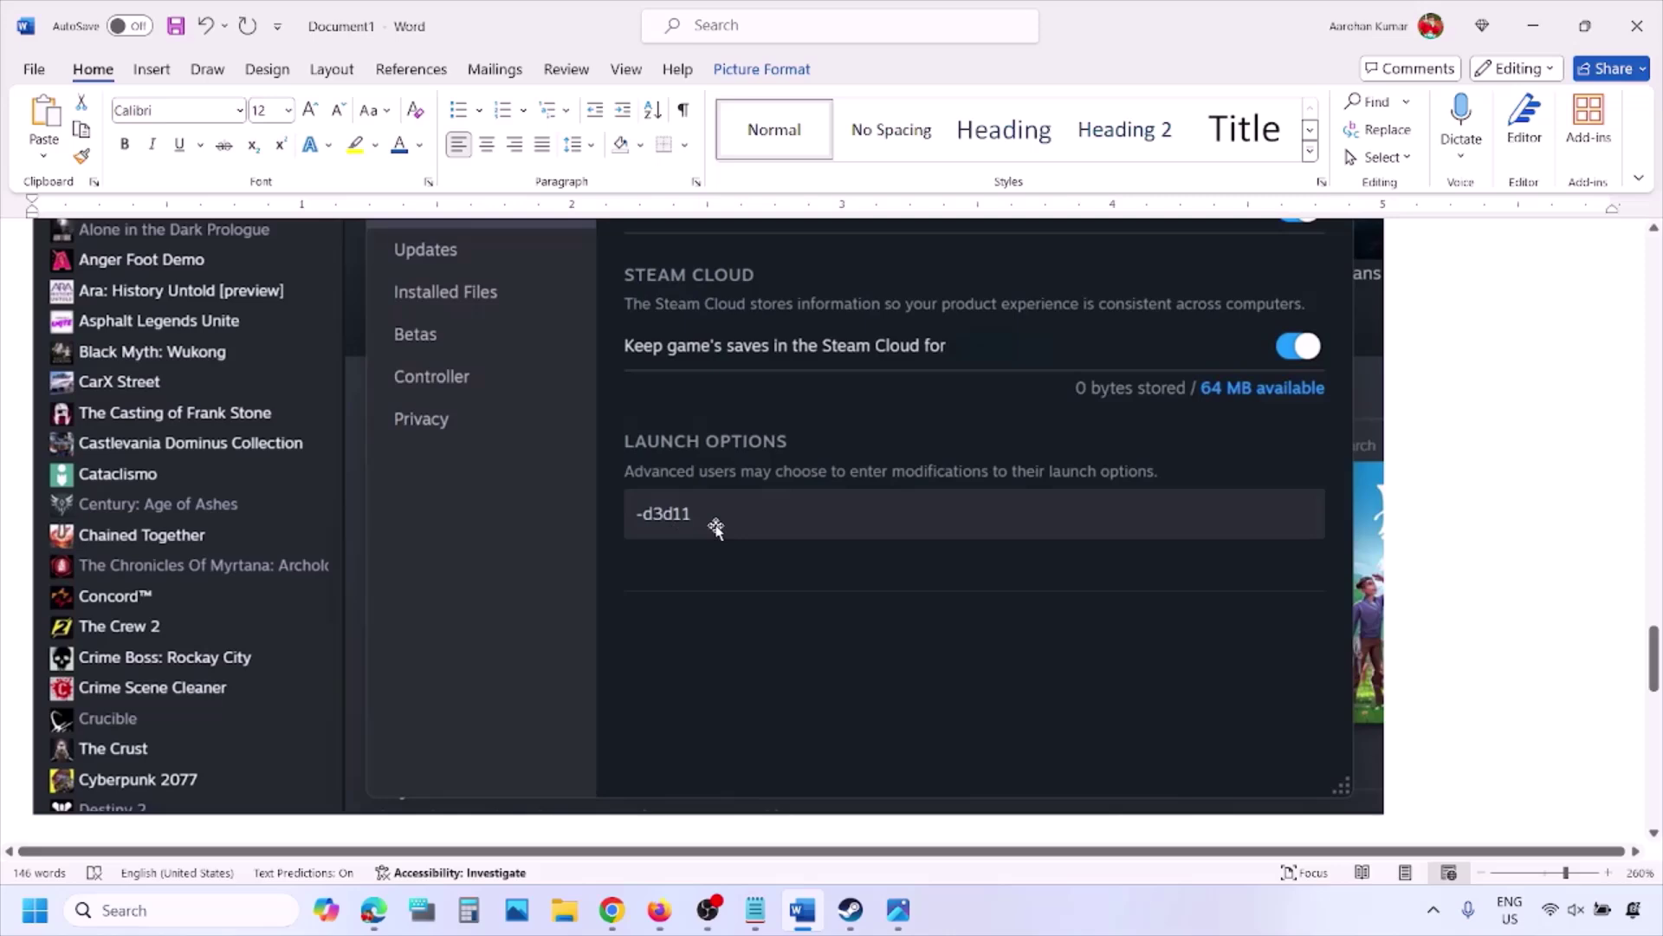
pyautogui.scroll(-10, 746, 531)
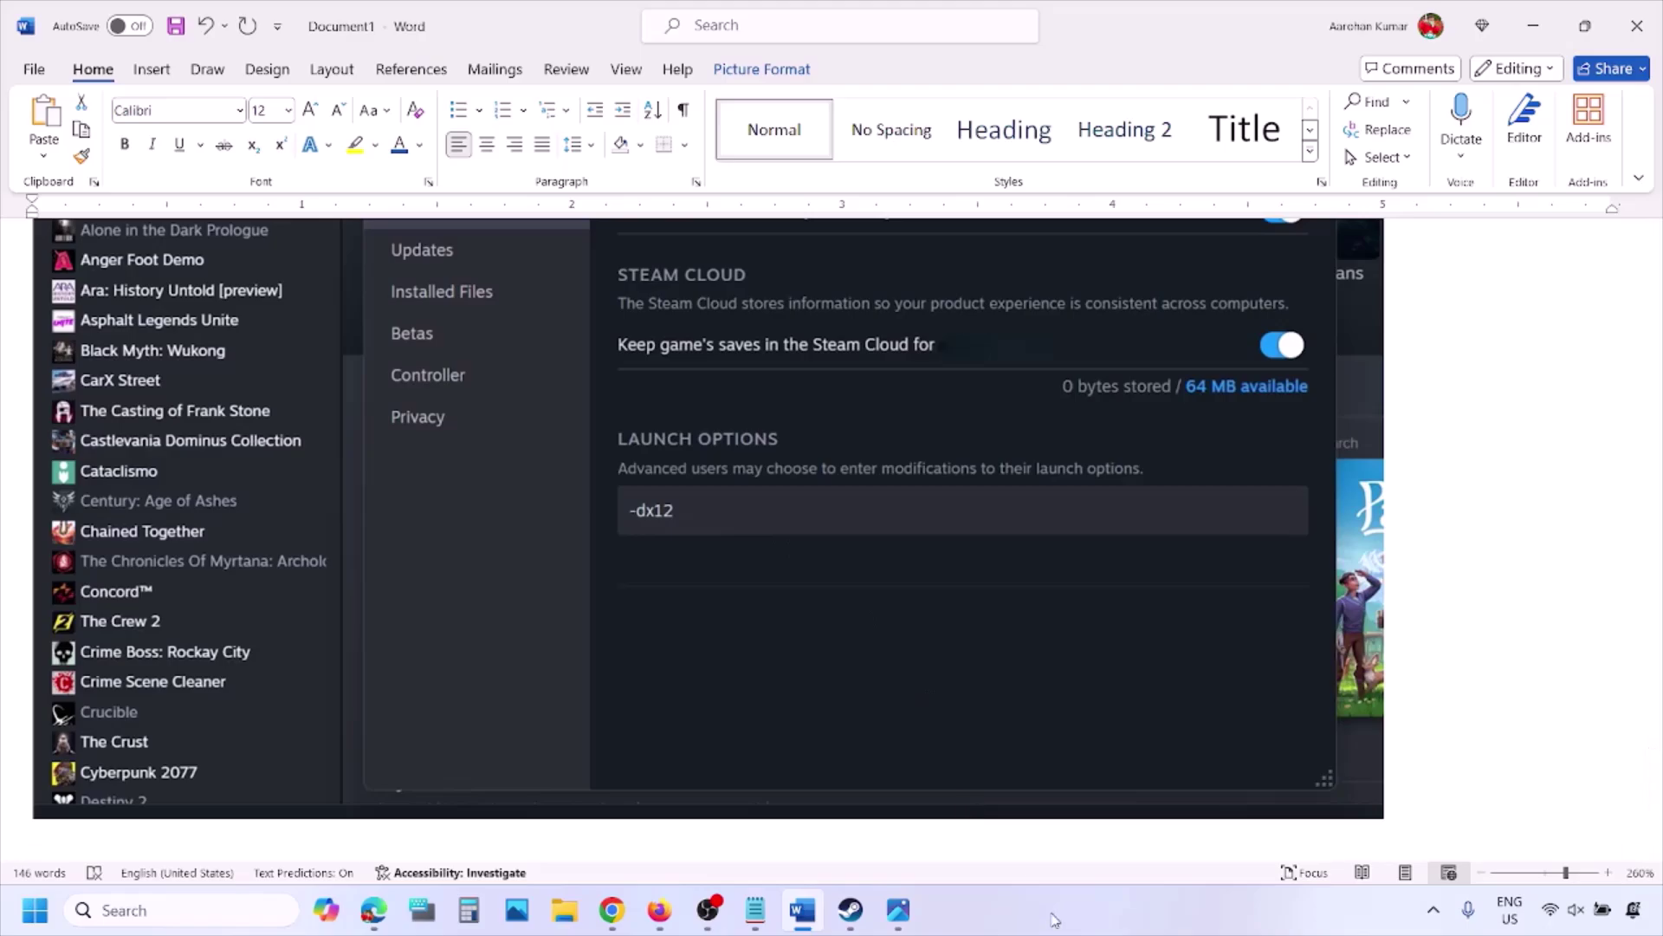
# - Switch to the Steam library window and show the Windows power options for restarting the PC
pyautogui.hotkey('alt', 'Tab')
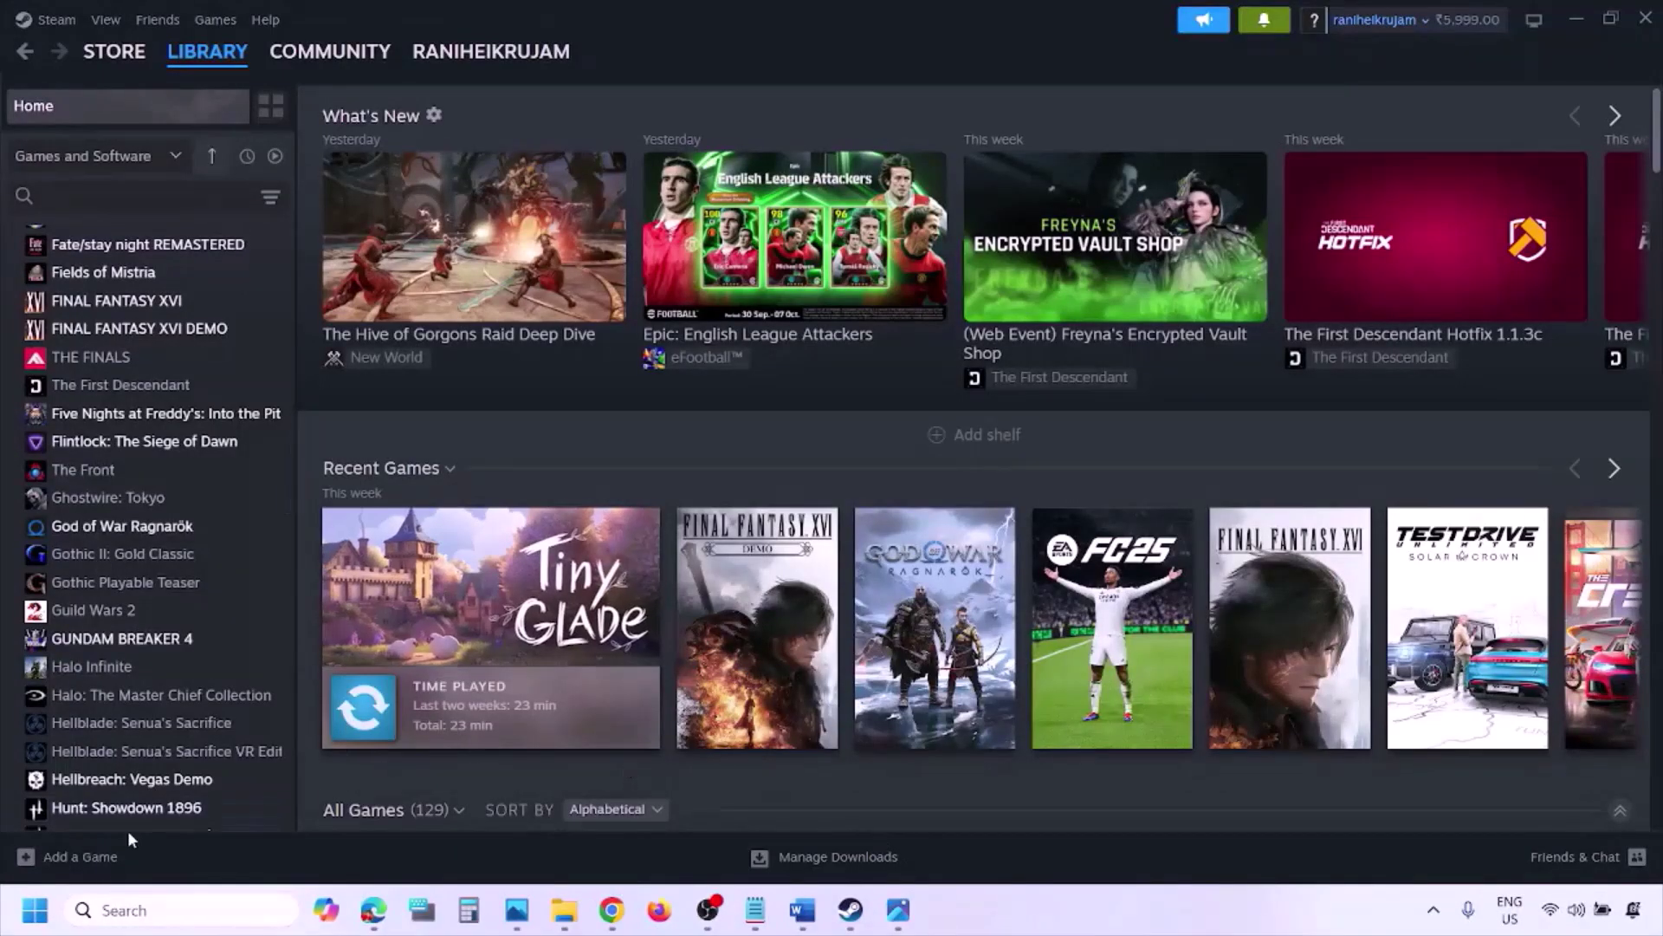
pyautogui.click(34, 909)
pyautogui.click(629, 835)
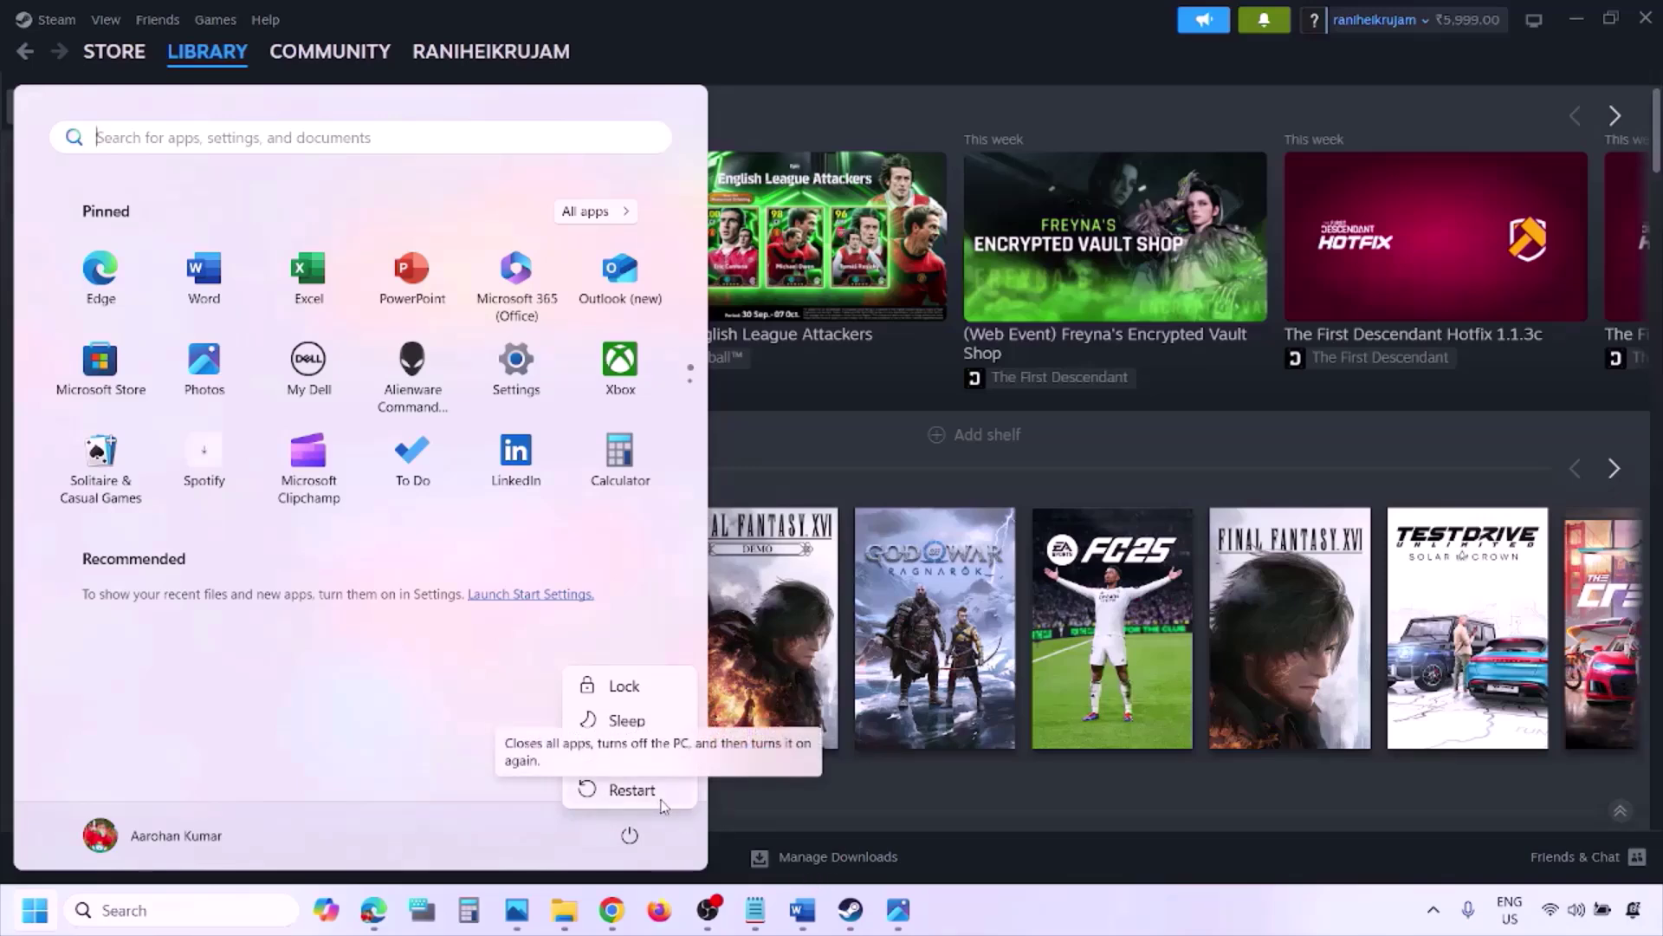
# - Highlight Step 2 about running the game as an administrator in the Word guide, and examine the Browse local files screenshot 1.png
pyautogui.click(807, 924)
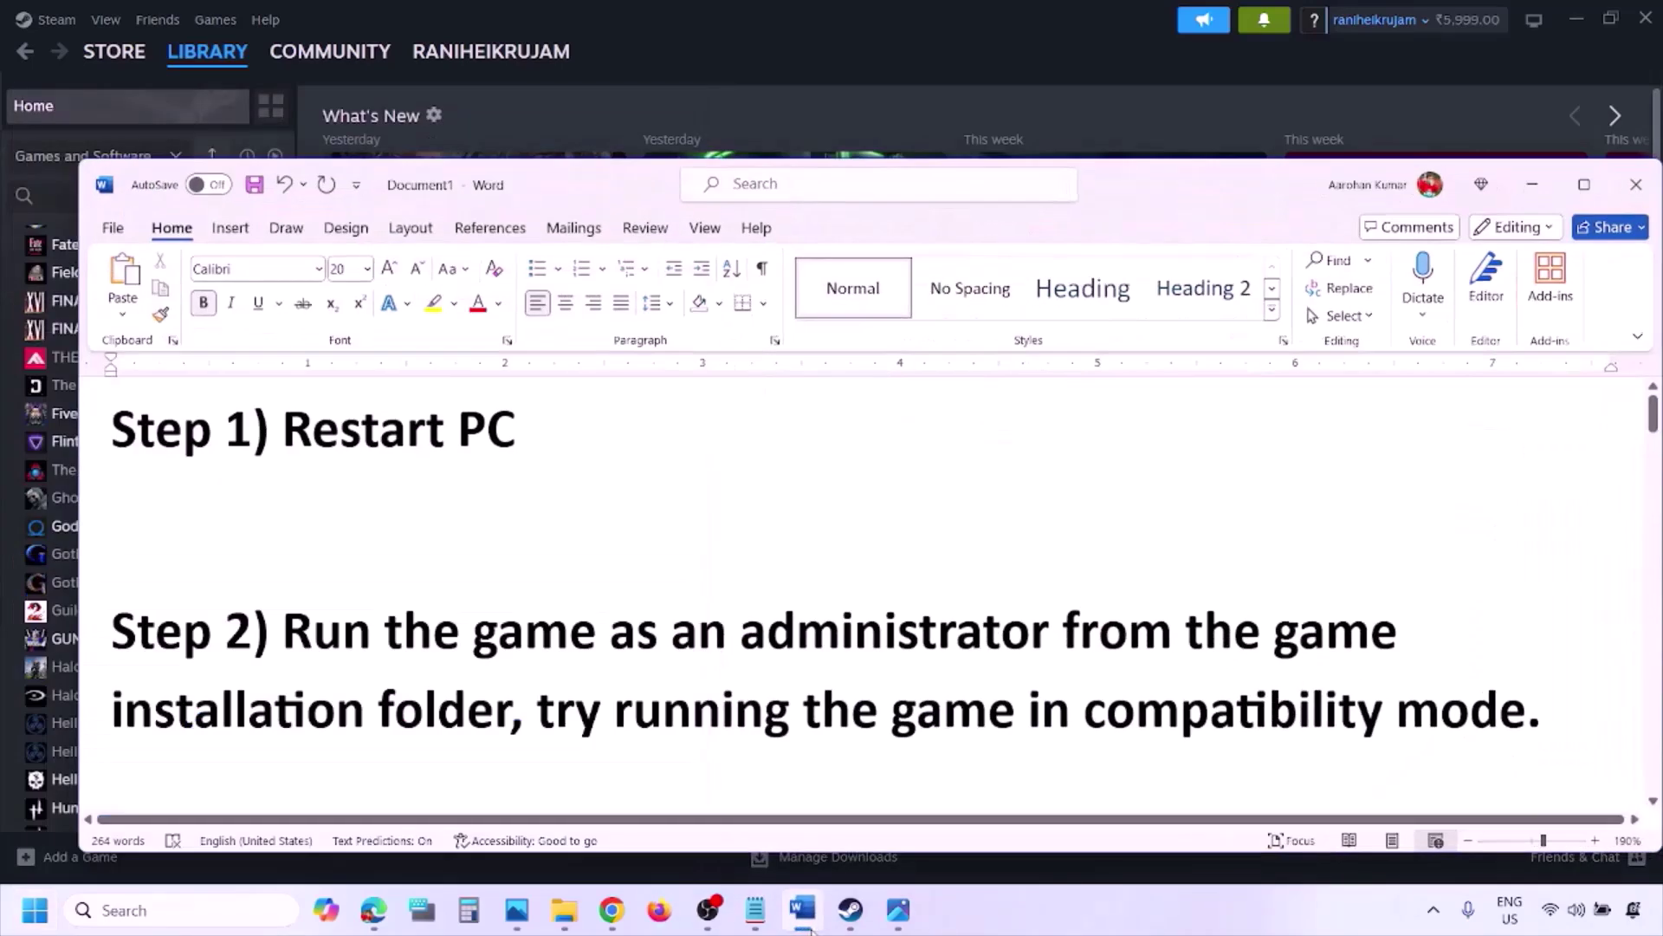
pyautogui.moveTo(289, 630); pyautogui.dragTo(466, 710)
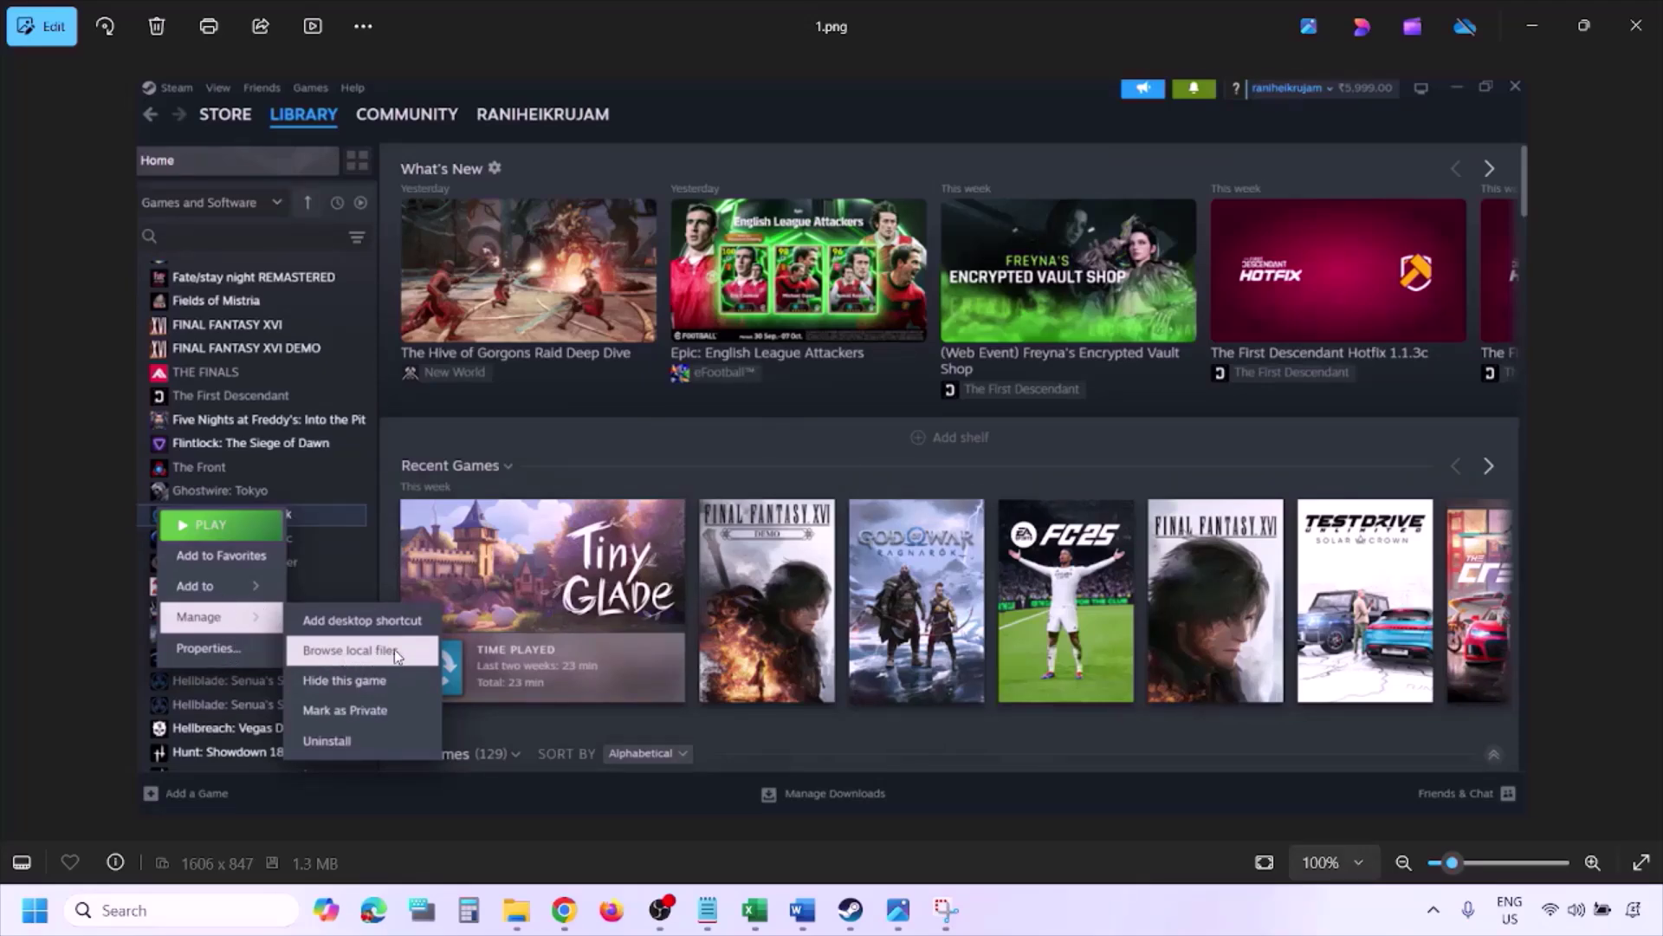
pyautogui.scroll(1, 393, 648)
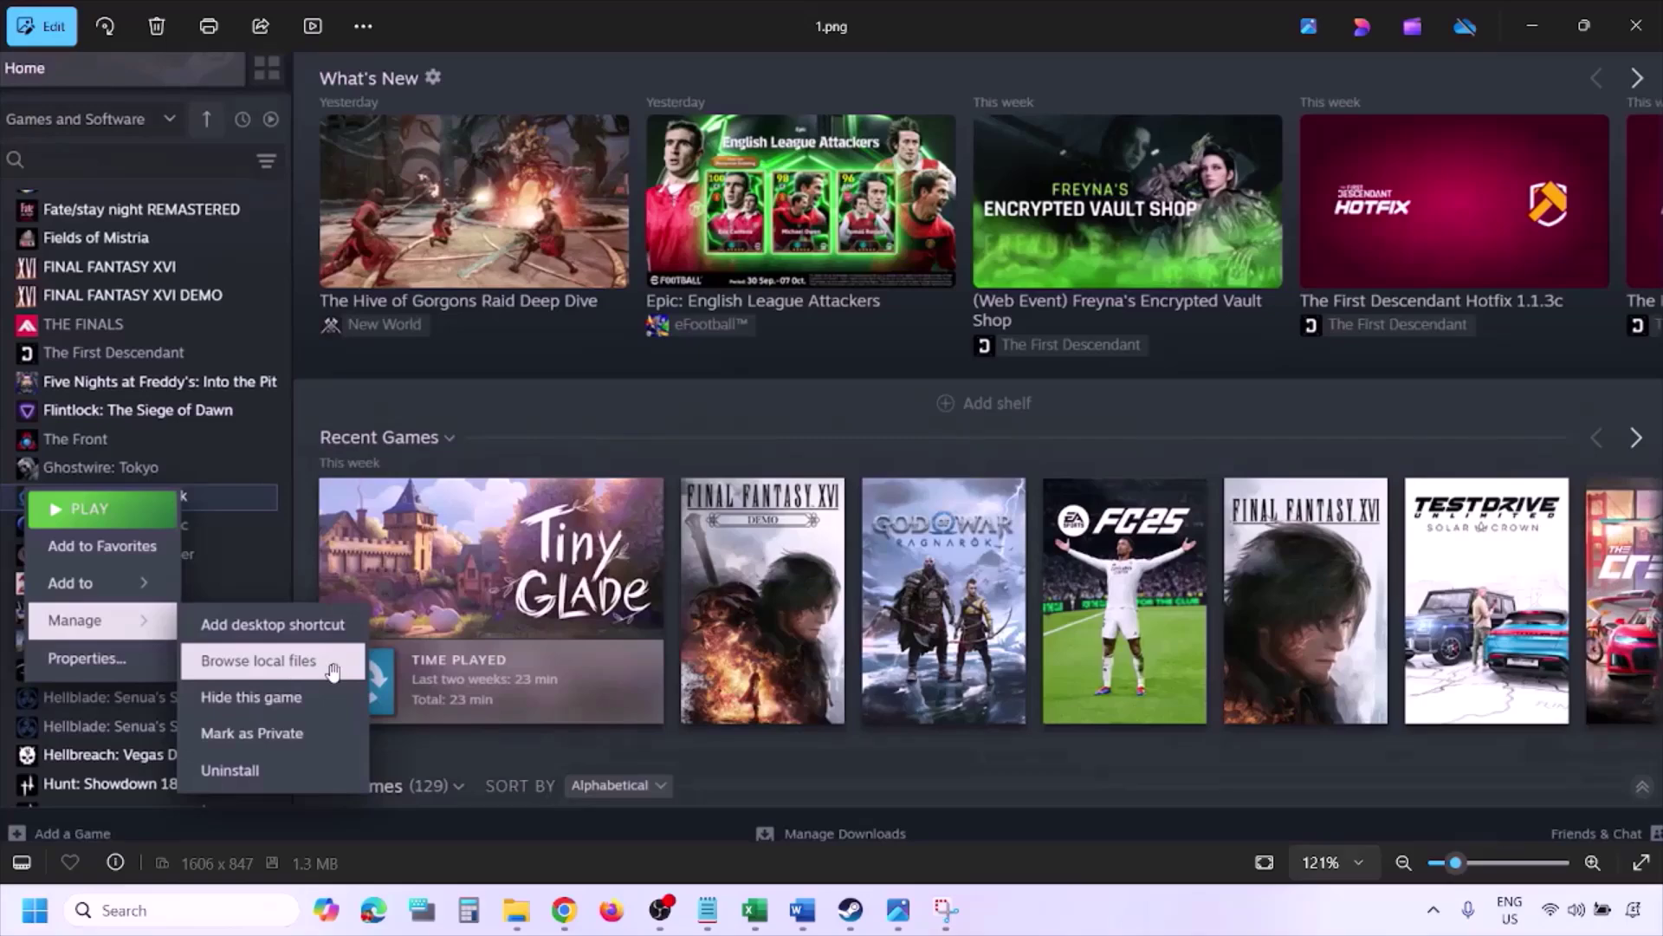
pyautogui.scroll(-1, 333, 670)
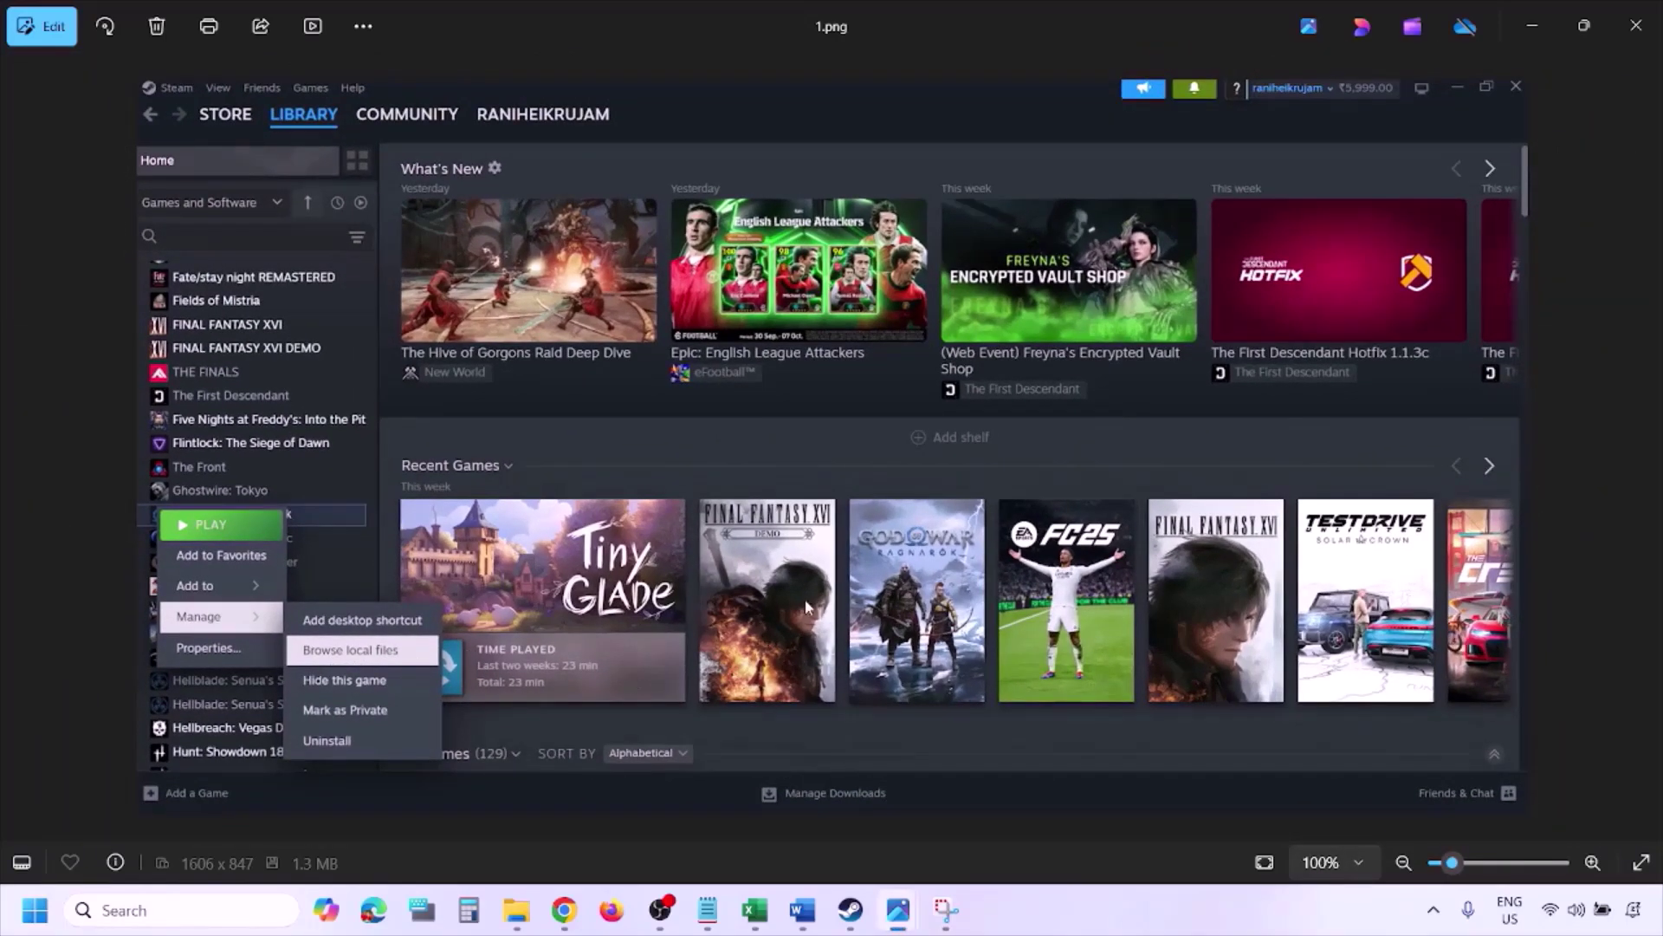
# - Examine the file's Properties command in 2.png and the Run this program as an administrator setting in 3.png
pyautogui.press('Right')
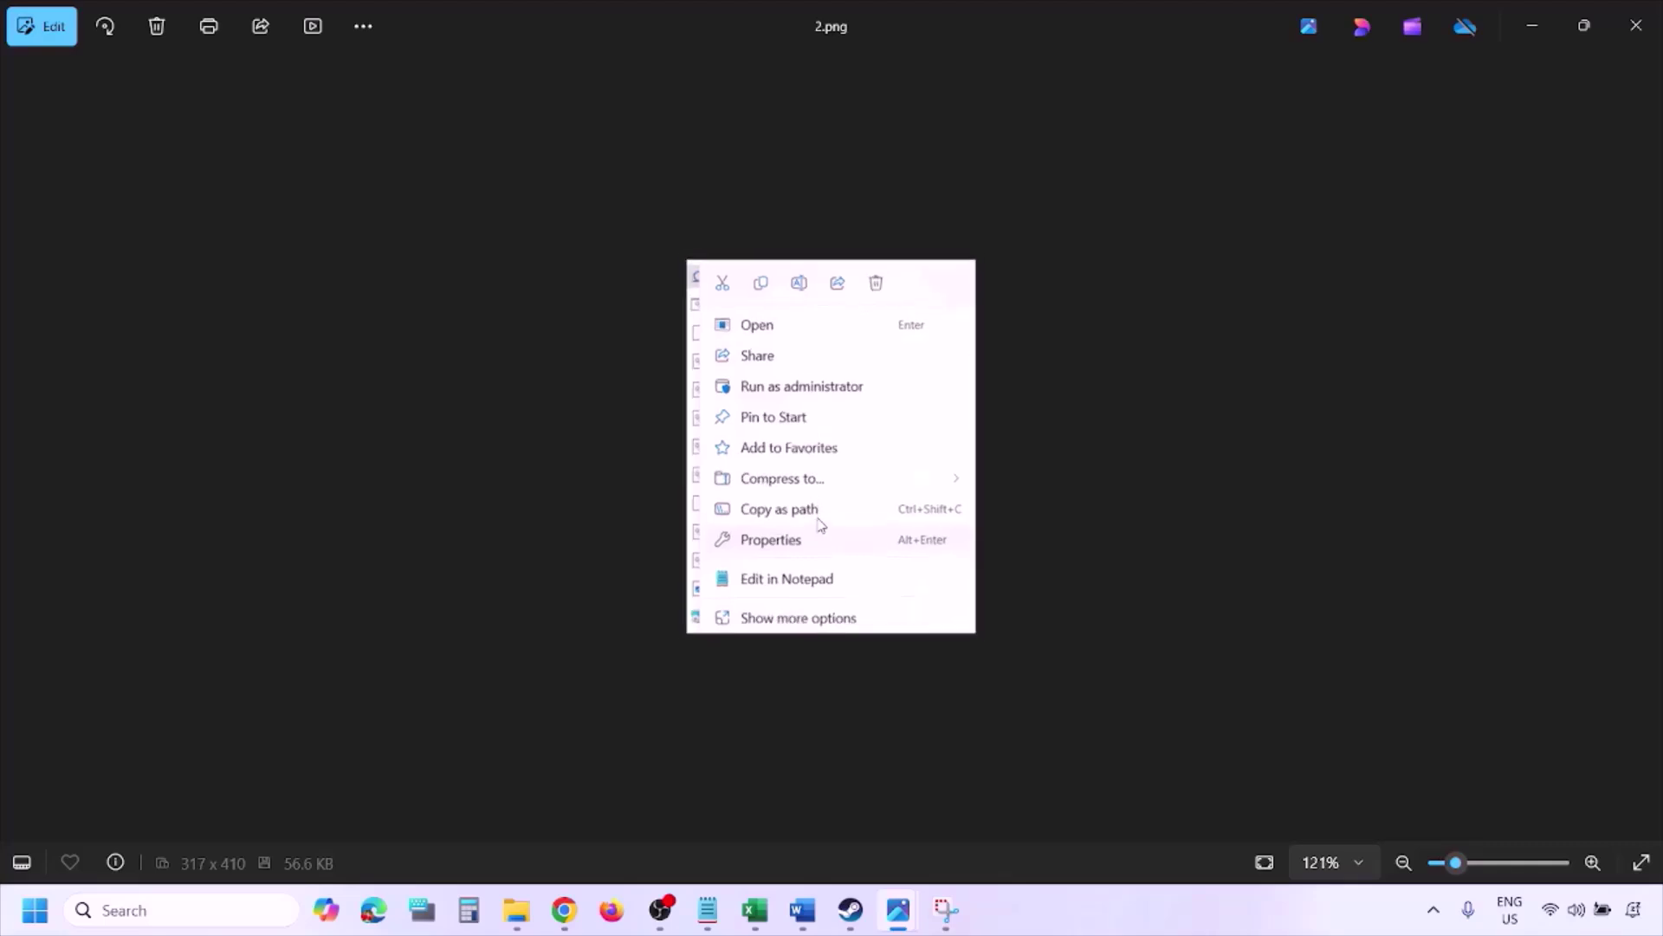
pyautogui.scroll(3, 819, 527)
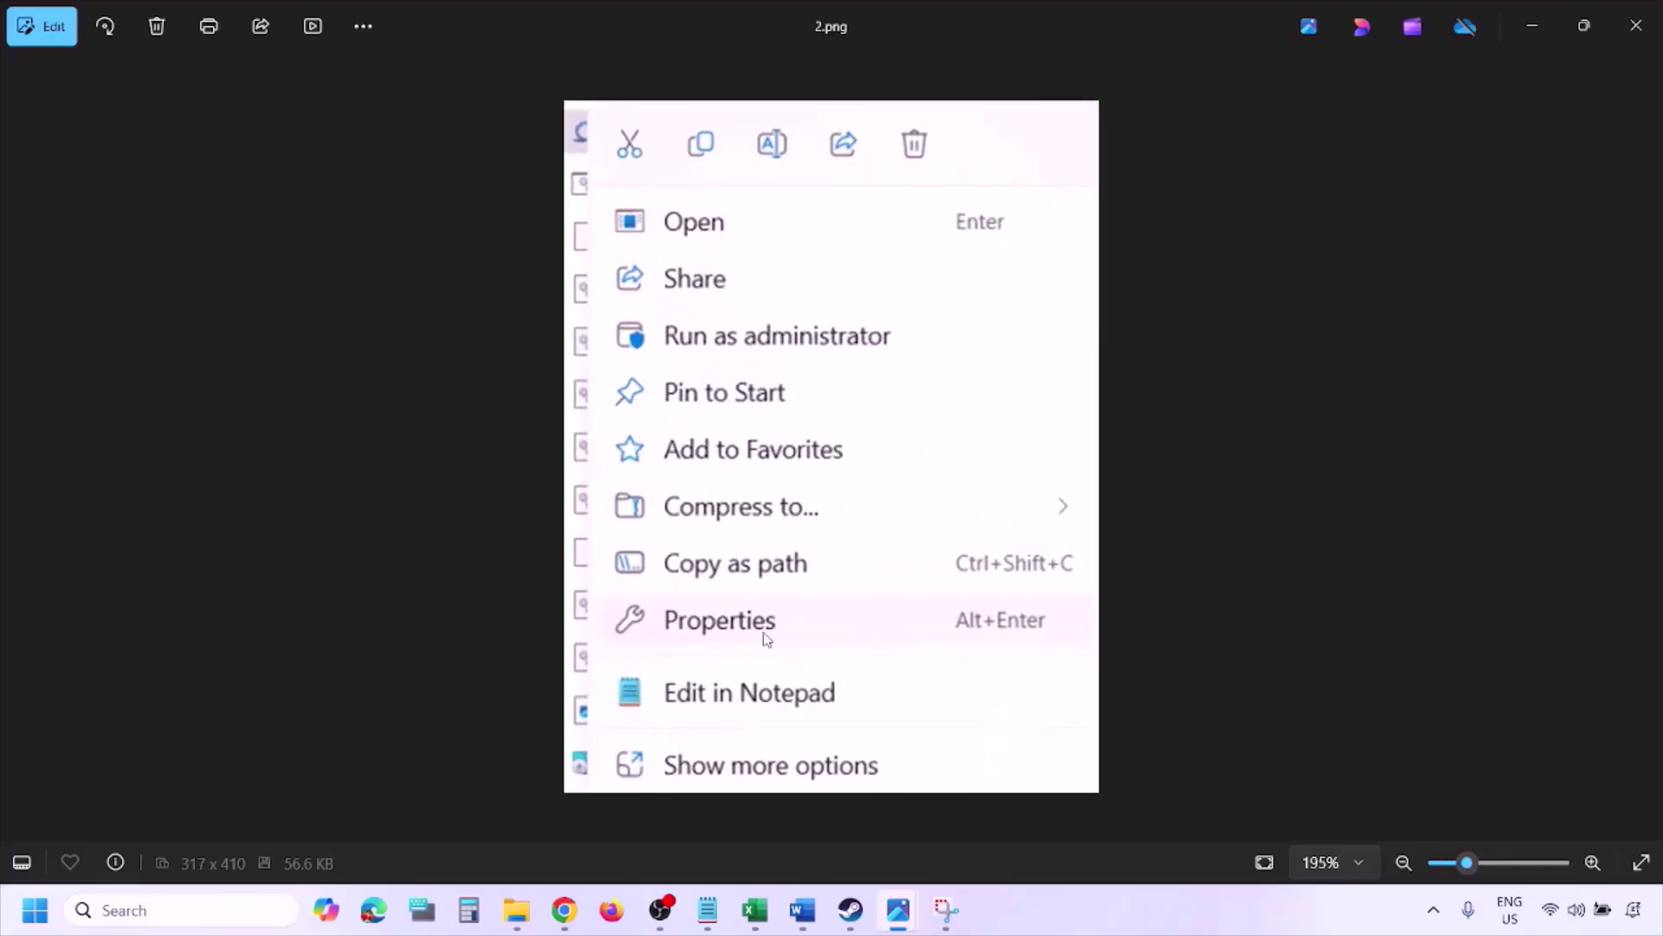
pyautogui.scroll(-3, 765, 639)
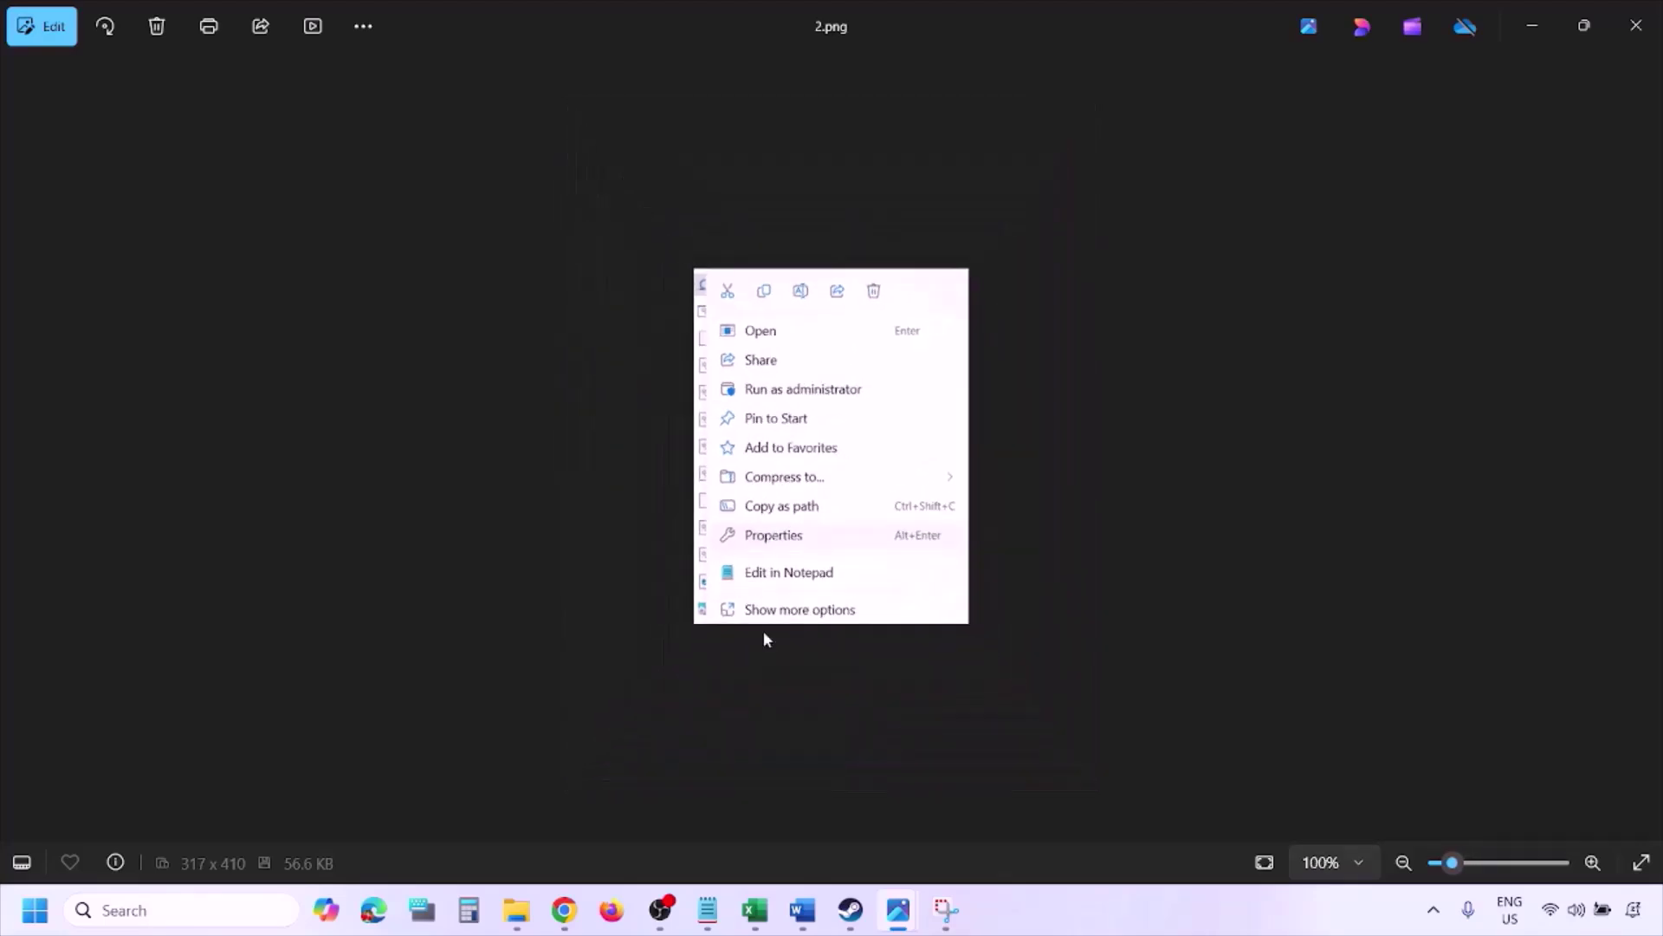
pyautogui.press('Right')
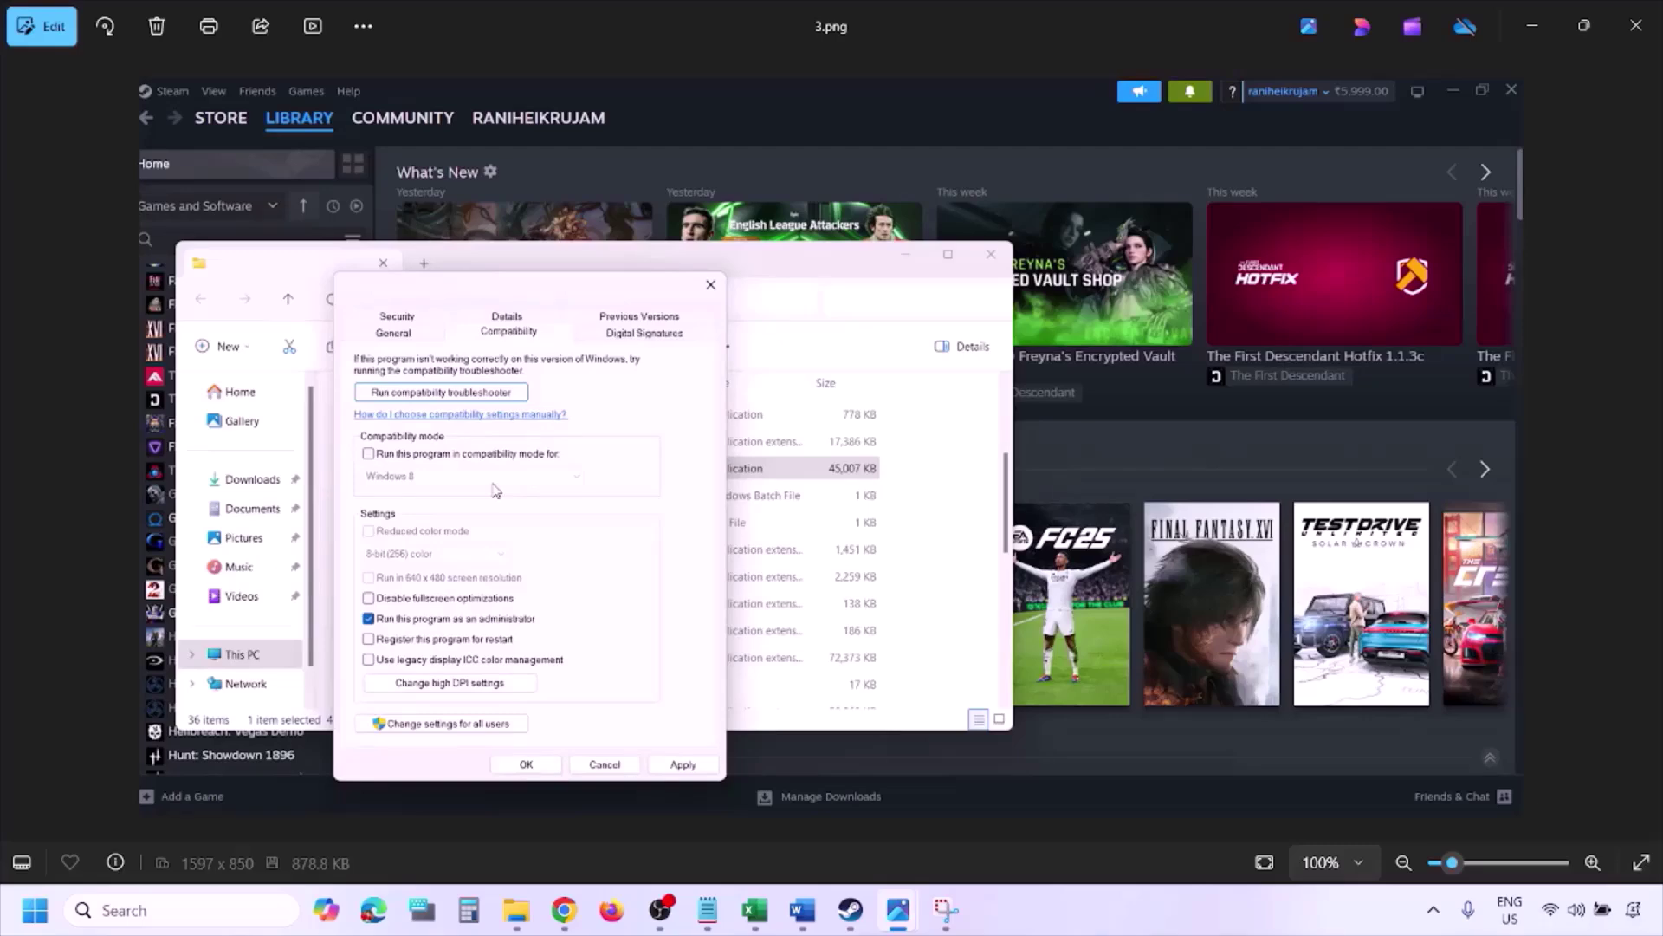
pyautogui.scroll(1, 495, 490)
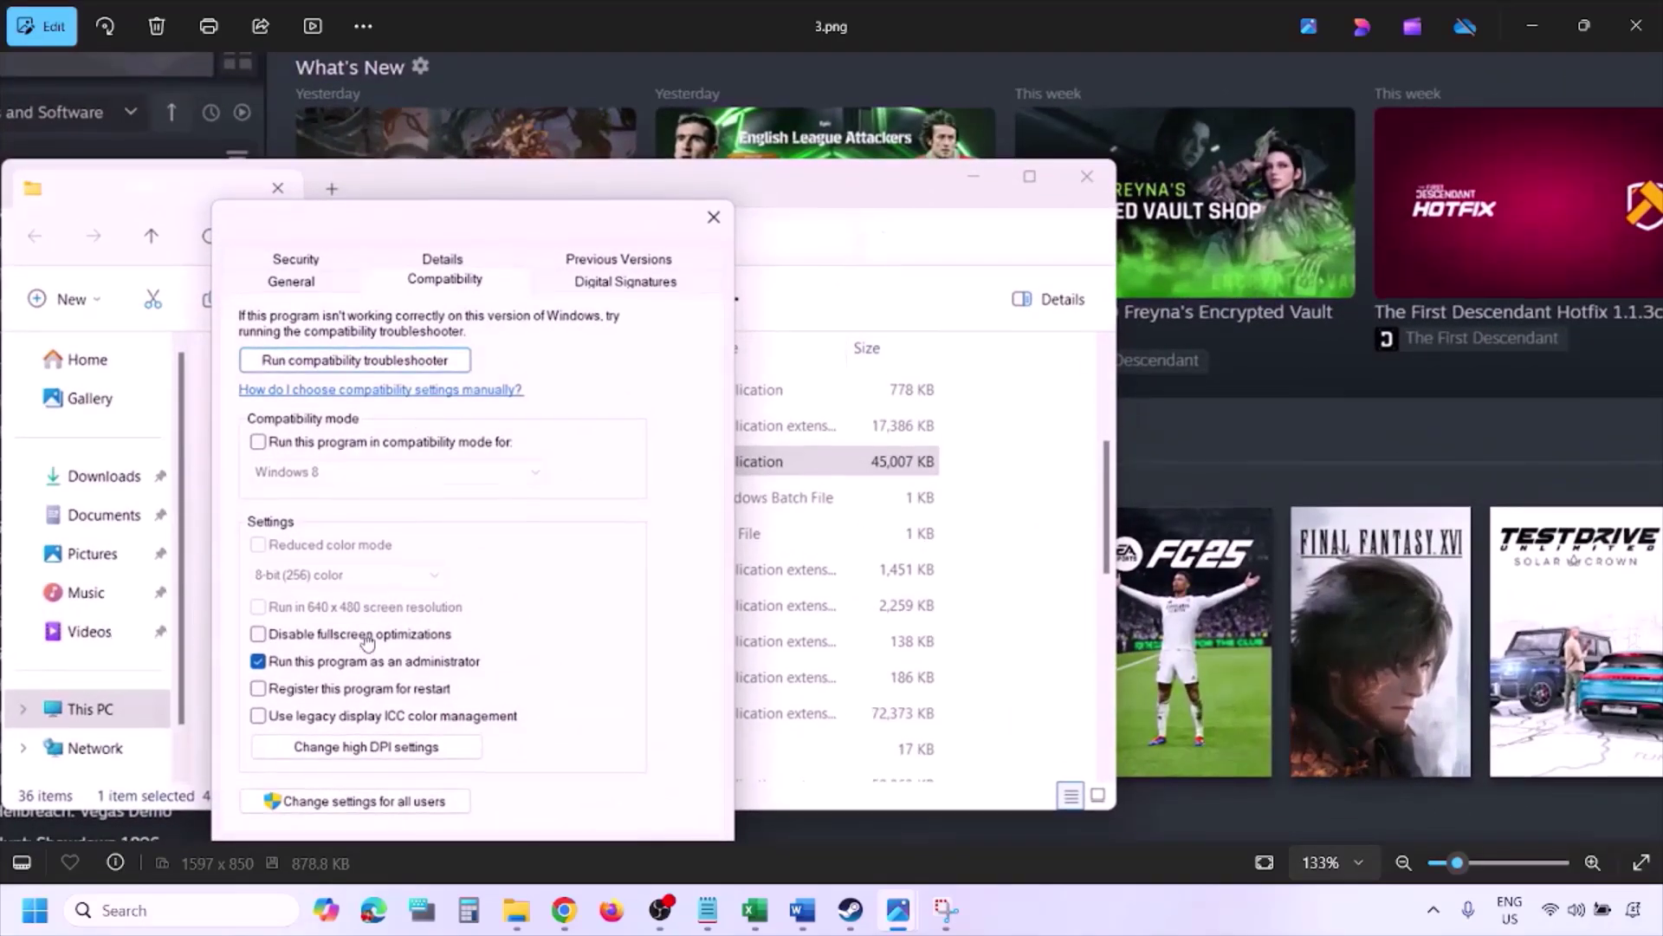
pyautogui.scroll(-1, 368, 648)
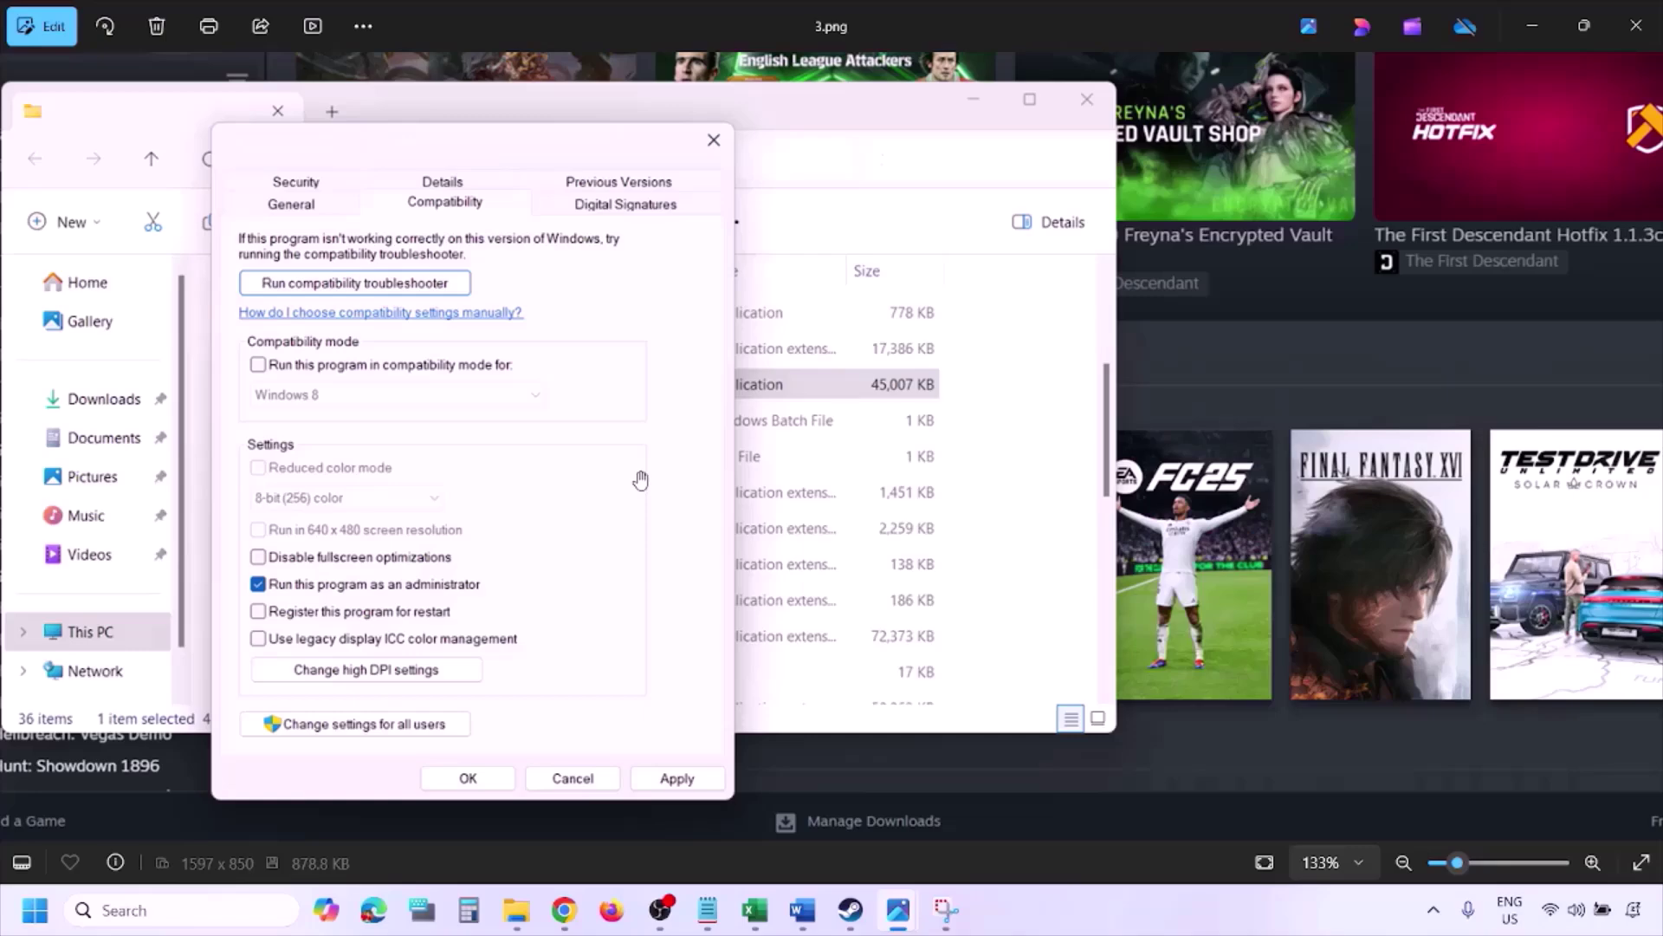
pyautogui.scroll(-2, 640, 480)
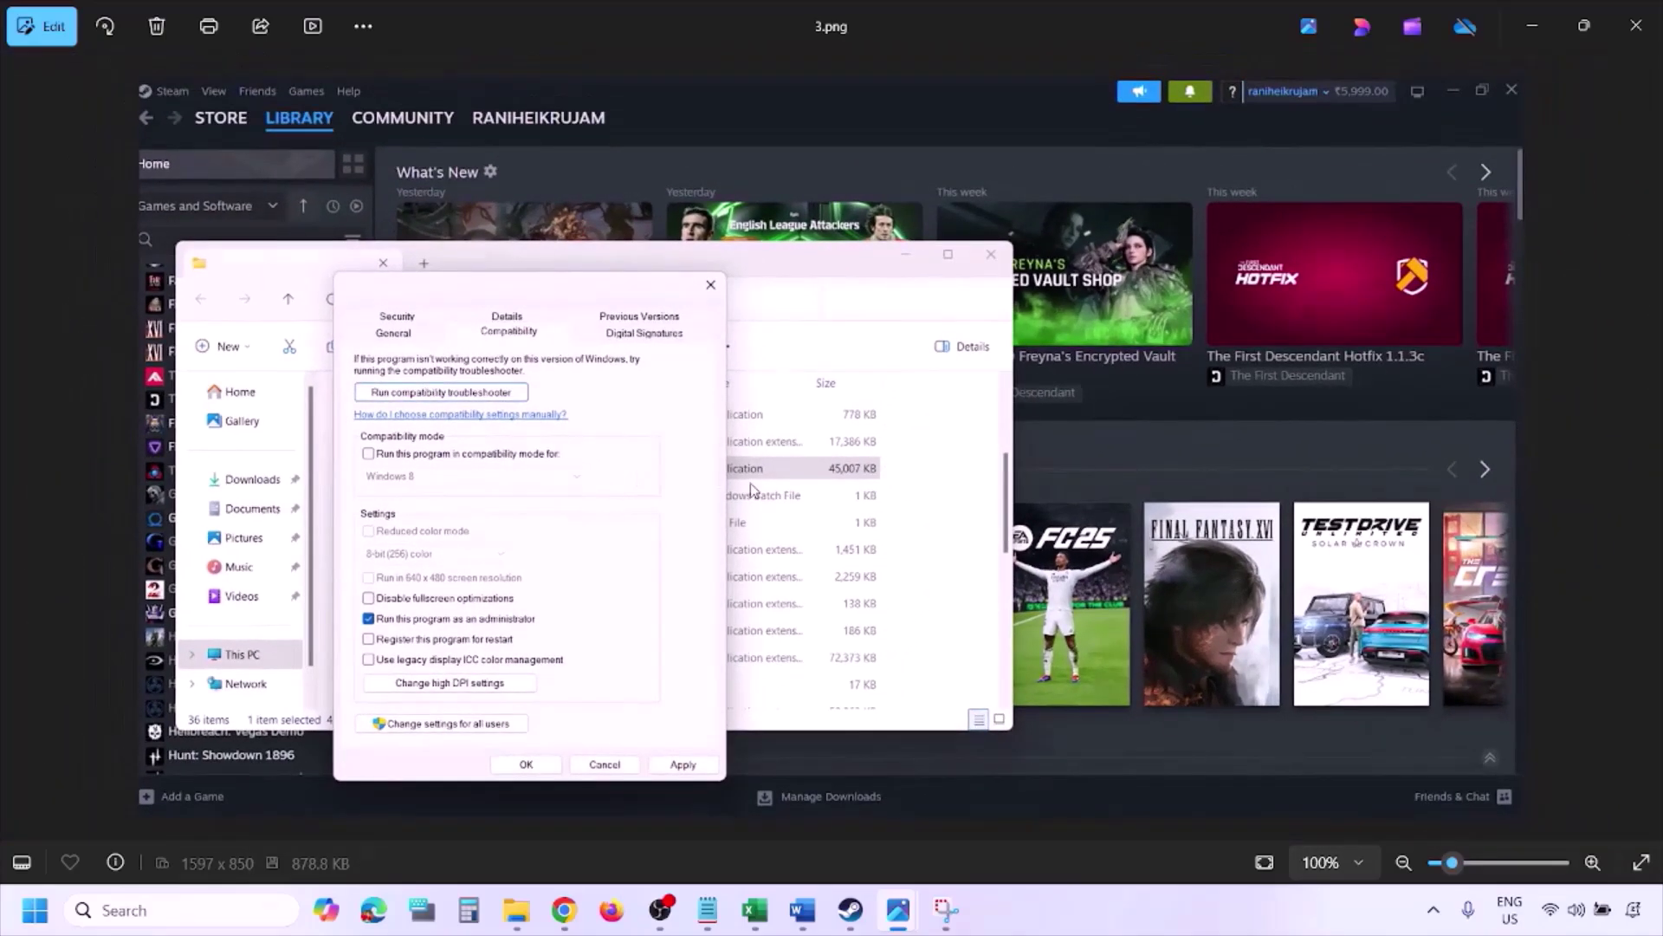
# - Inspect the compatibility mode setting in 4.png and its list of Windows versions in 5.png
pyautogui.press('Right')
pyautogui.scroll(2, 752, 490)
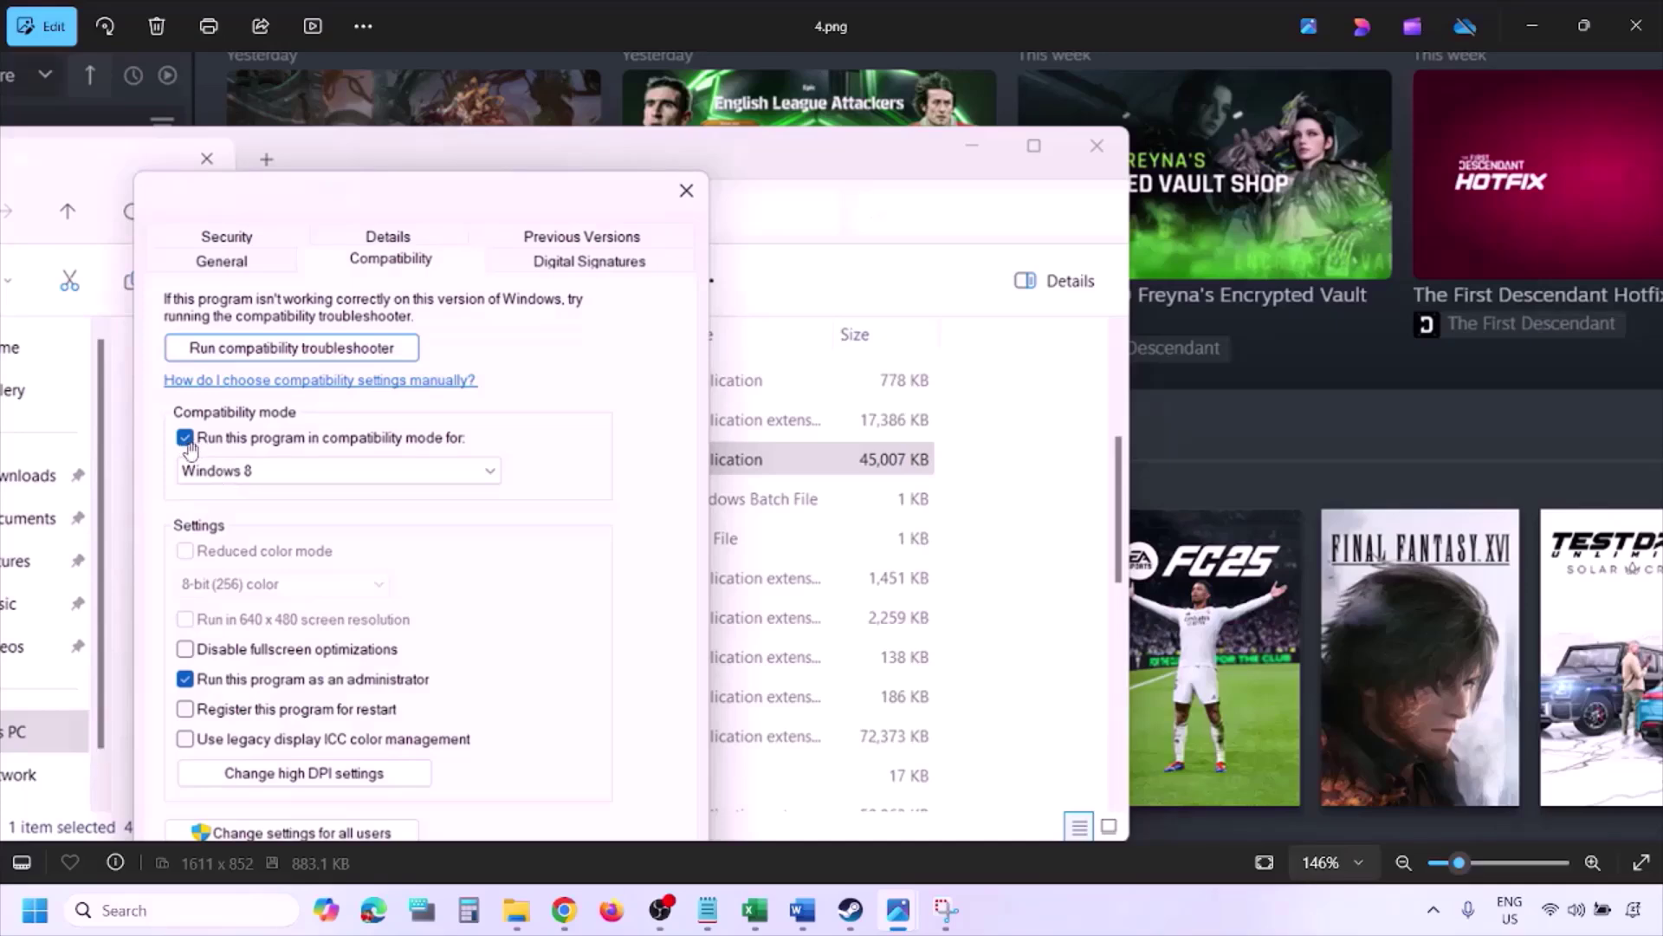
pyautogui.moveTo(220, 457); pyautogui.dragTo(230, 397)
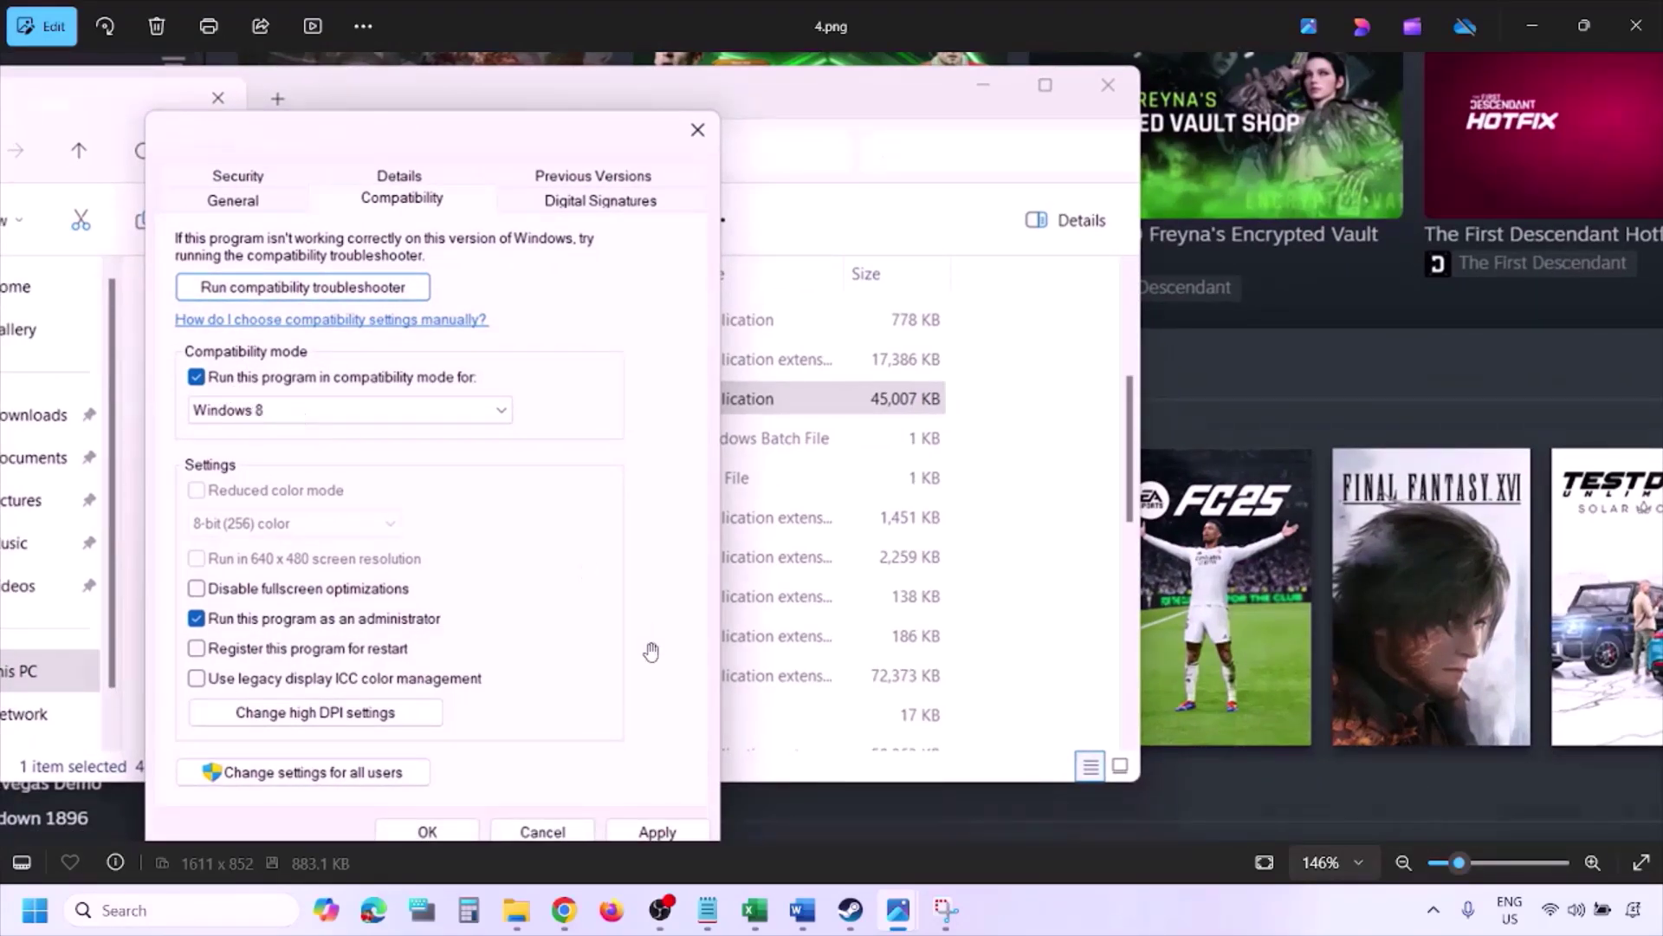
pyautogui.moveTo(641, 643); pyautogui.dragTo(652, 594)
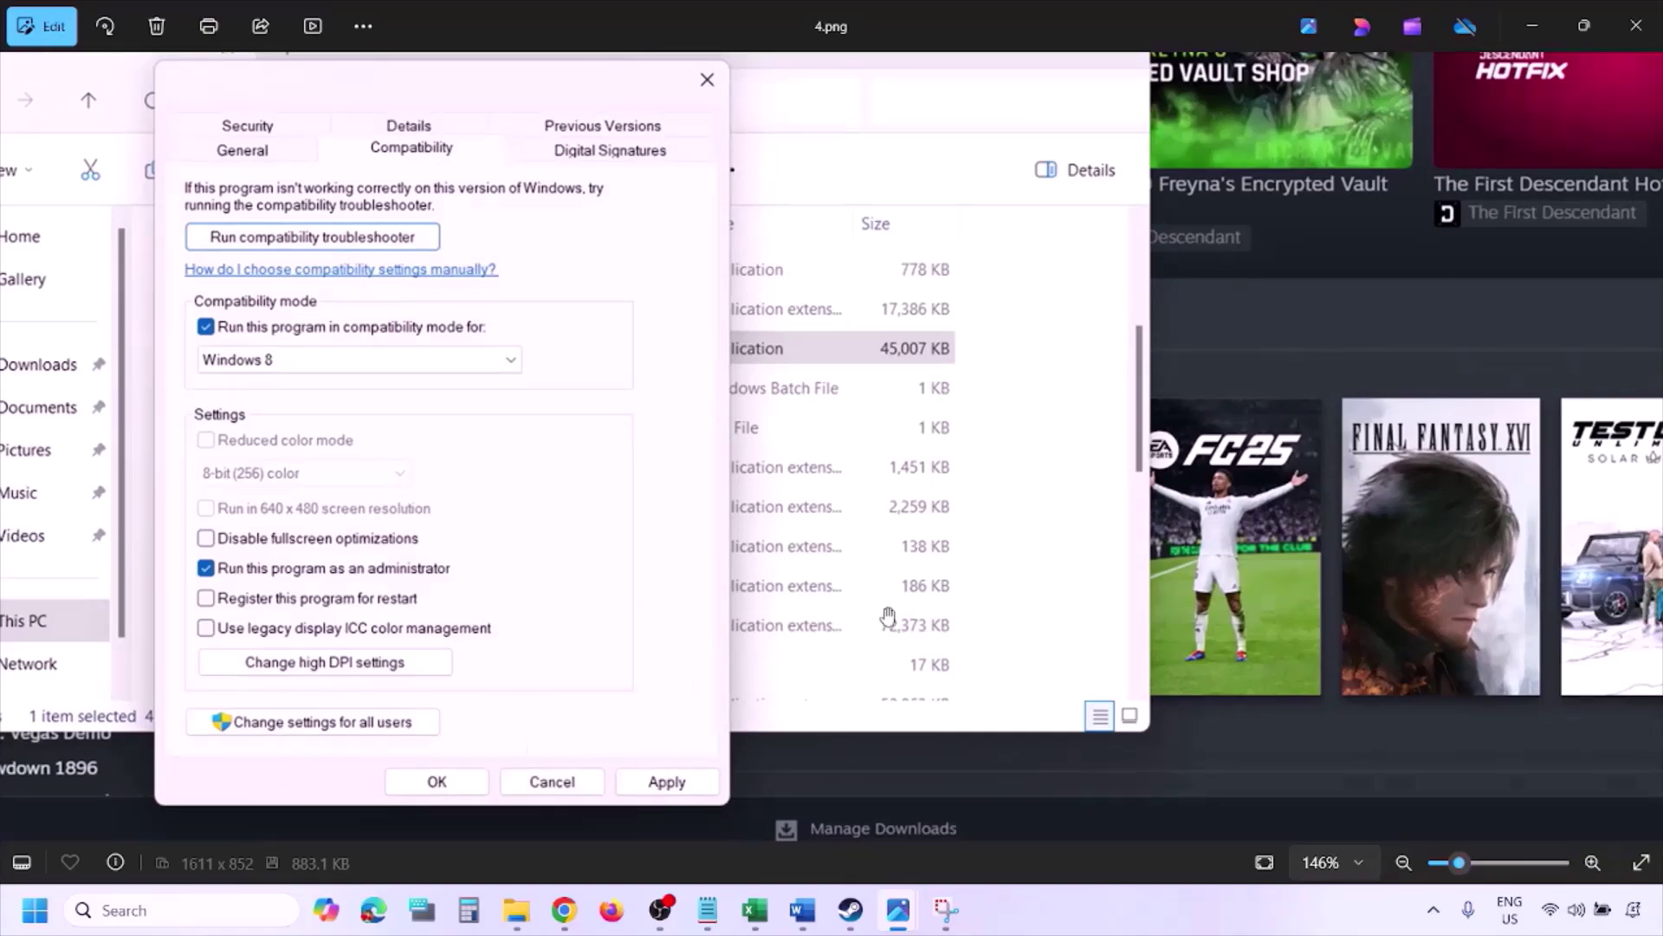
pyautogui.scroll(-3, 890, 613)
pyautogui.press('Right')
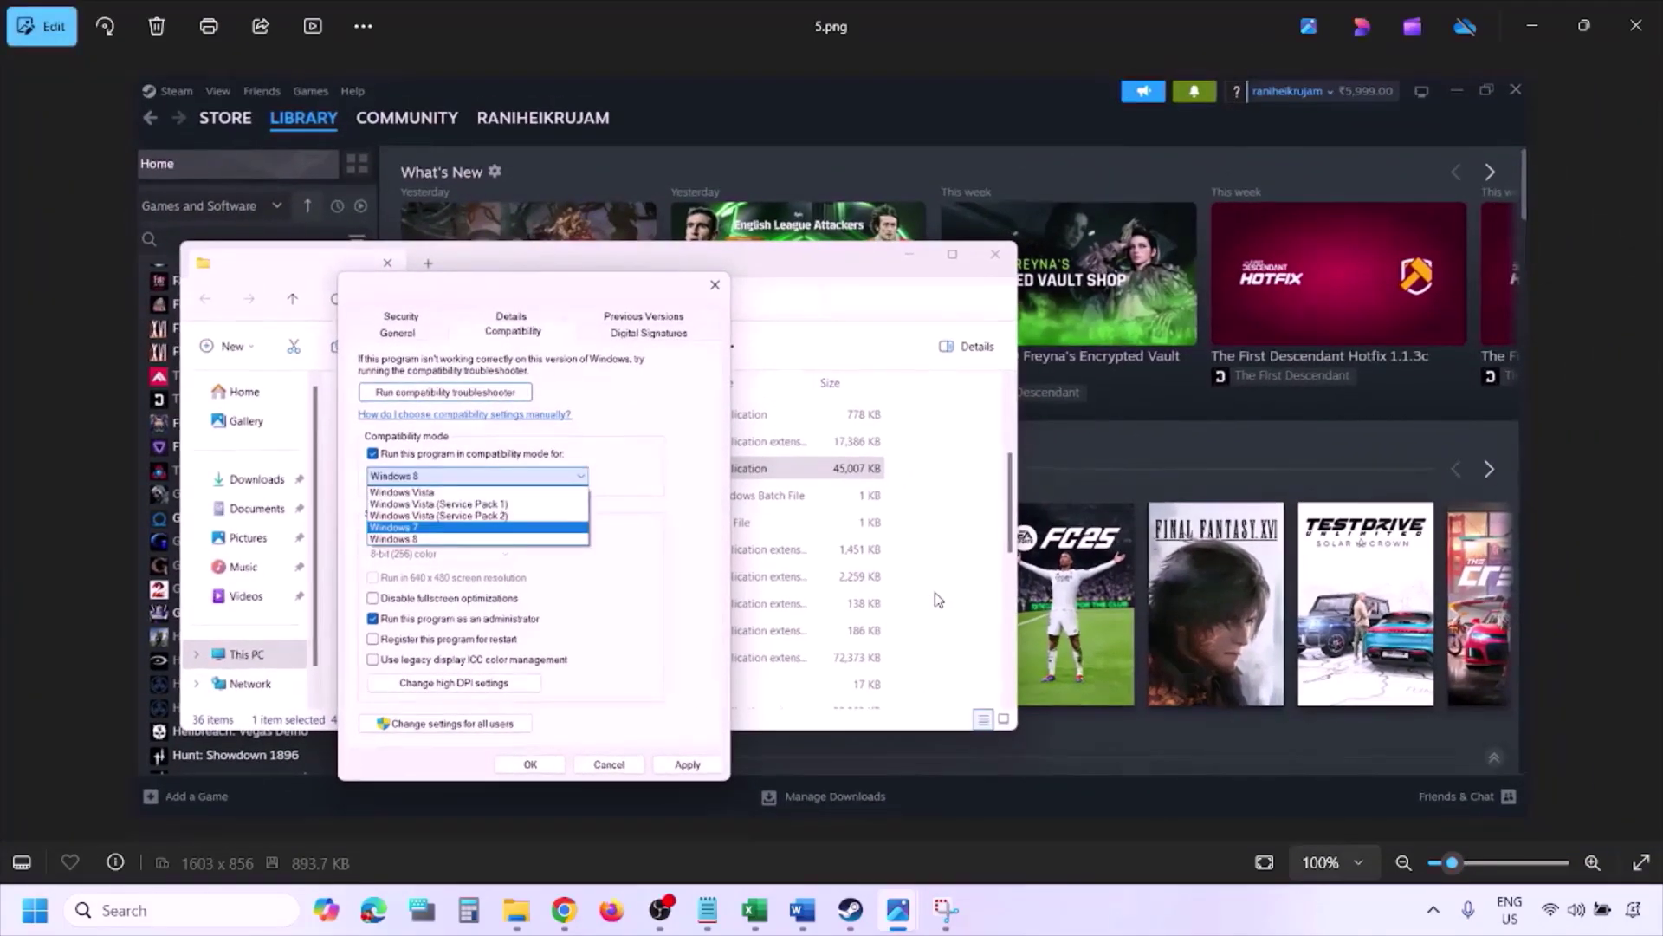
pyautogui.scroll(3, 537, 517)
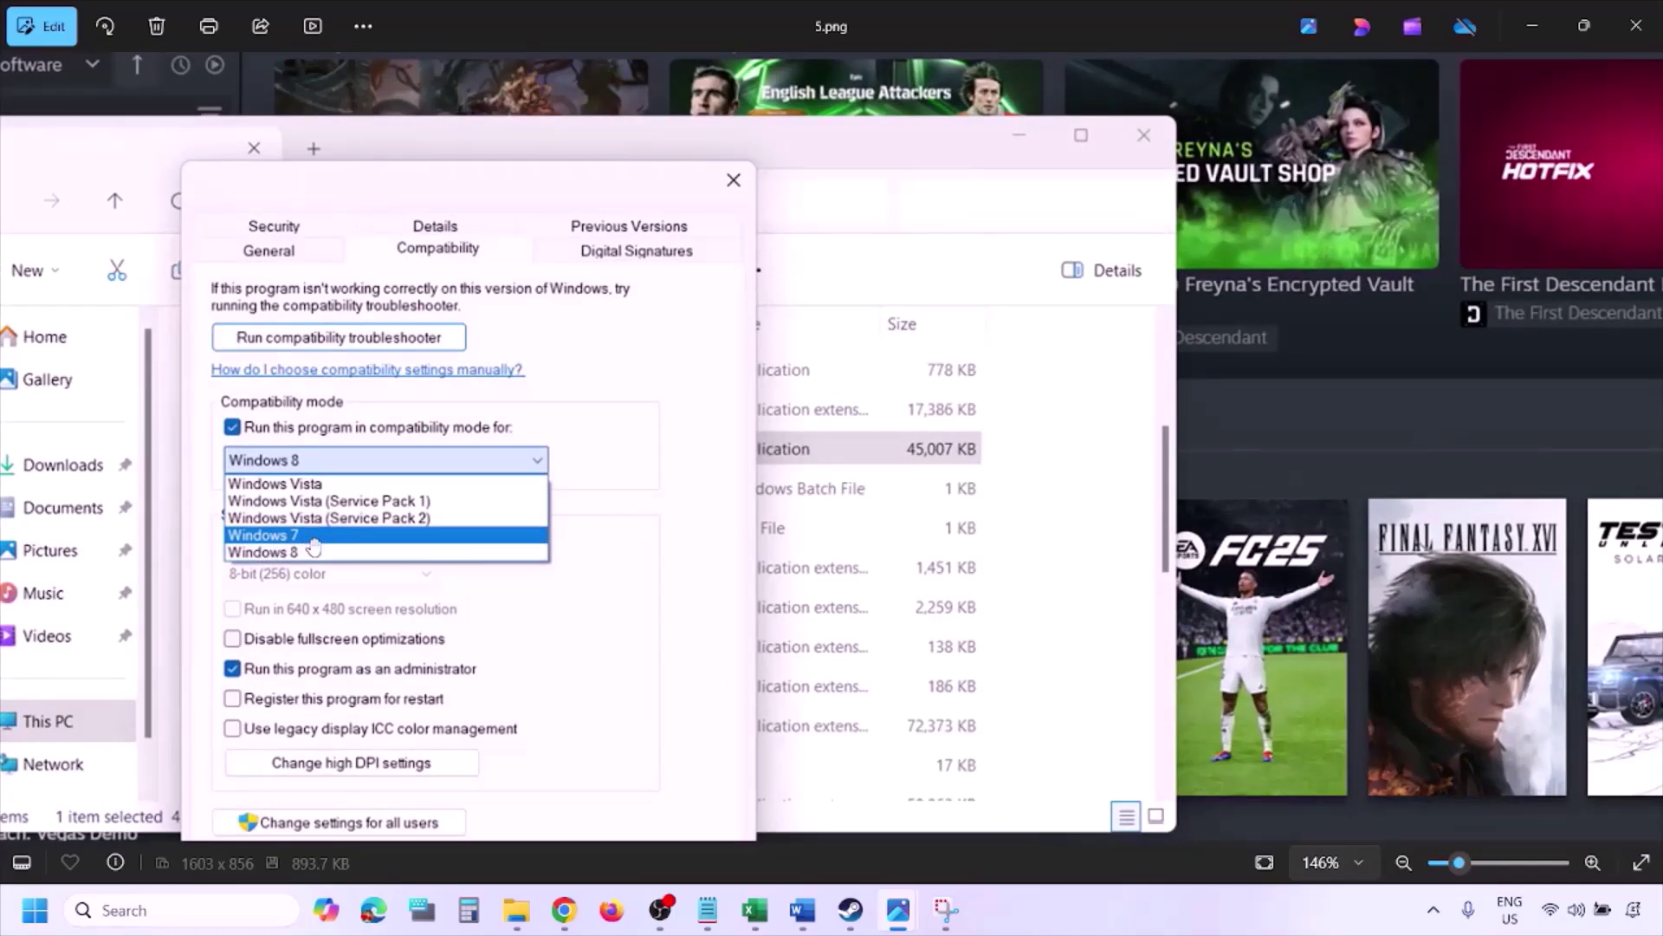
pyautogui.scroll(-3, 314, 546)
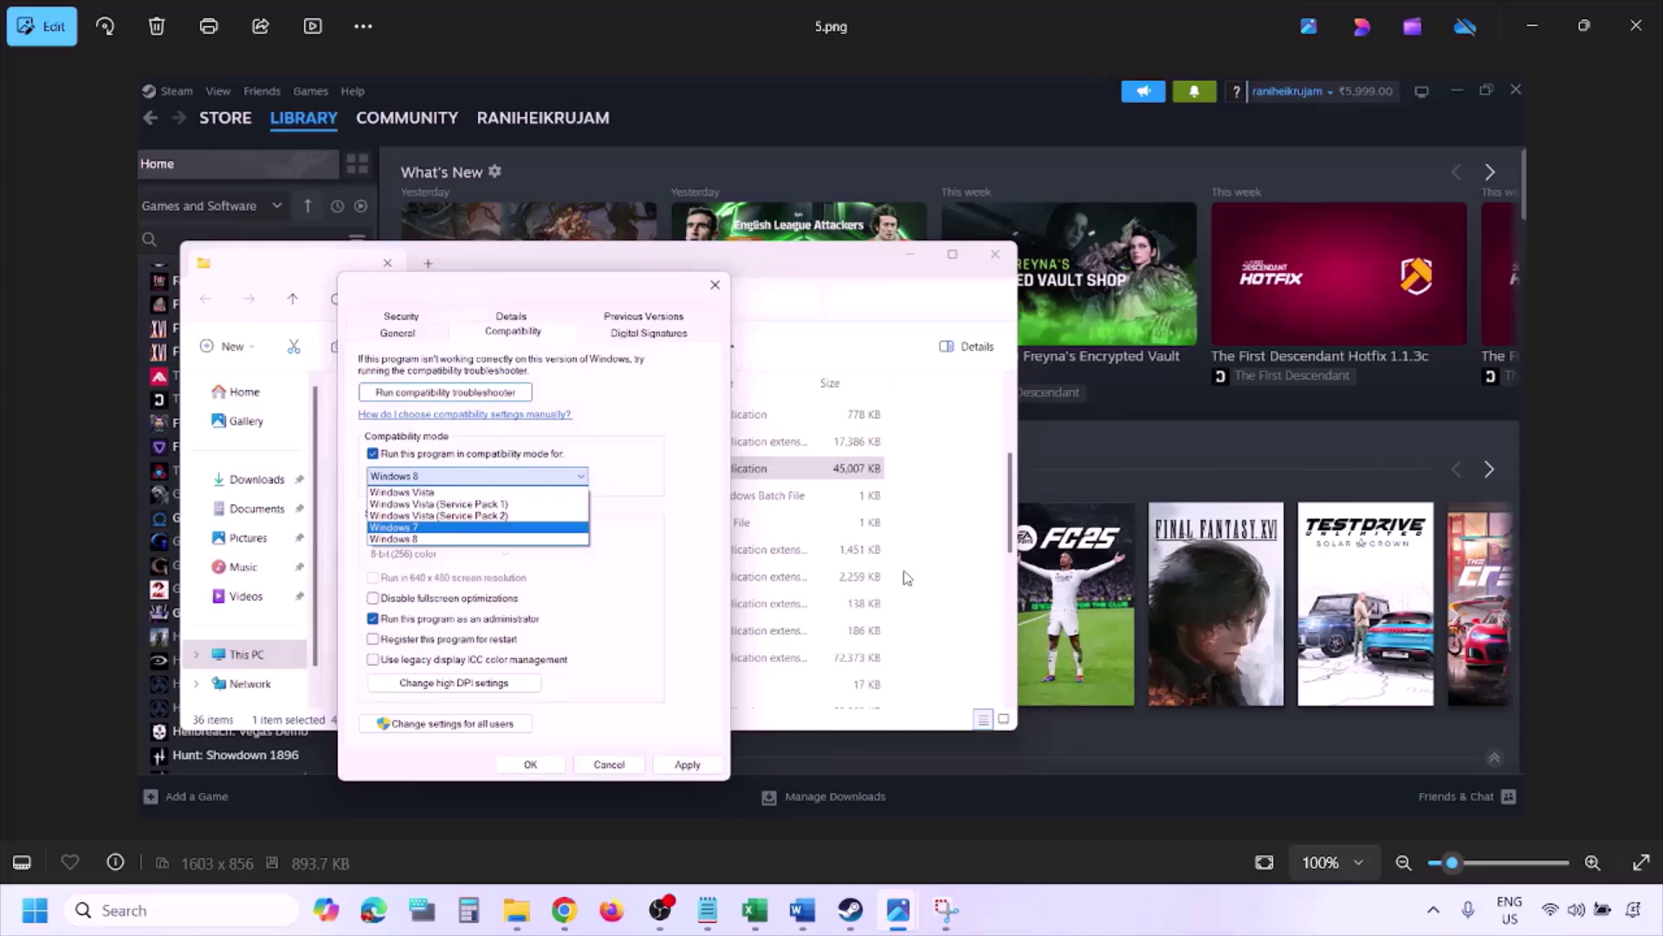
# - Examine the Windows 7 compatibility mode and Disable fullscreen optimizations settings in 6.png
pyautogui.press('Right')
pyautogui.scroll(3, 546, 510)
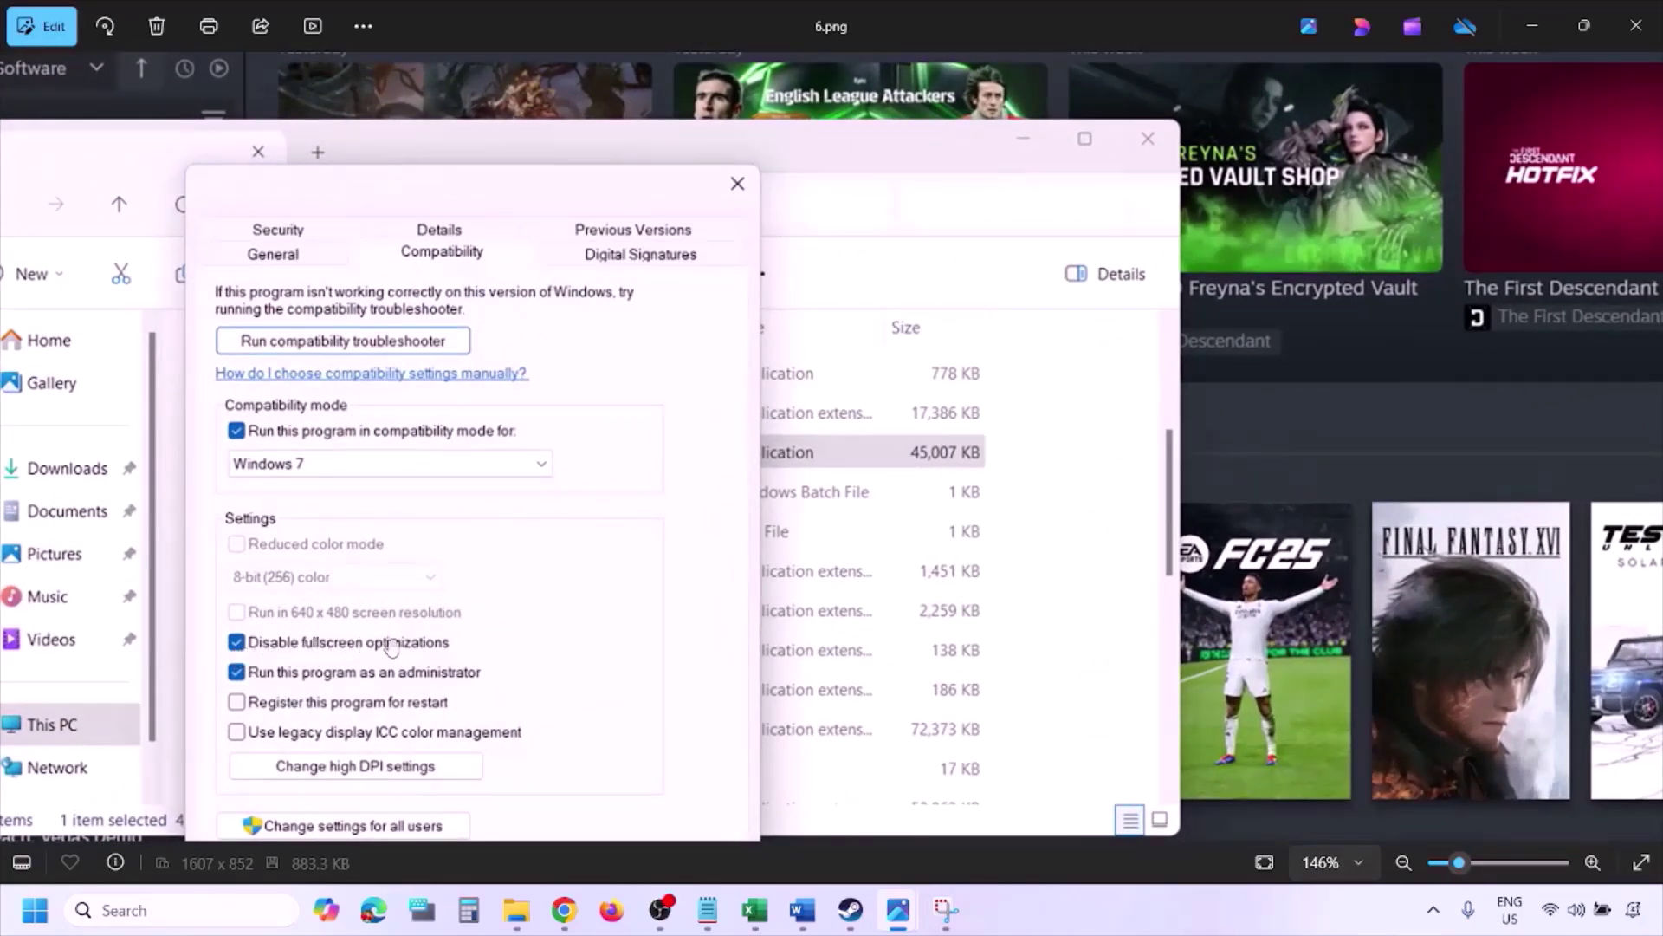
pyautogui.moveTo(472, 624); pyautogui.dragTo(548, 447)
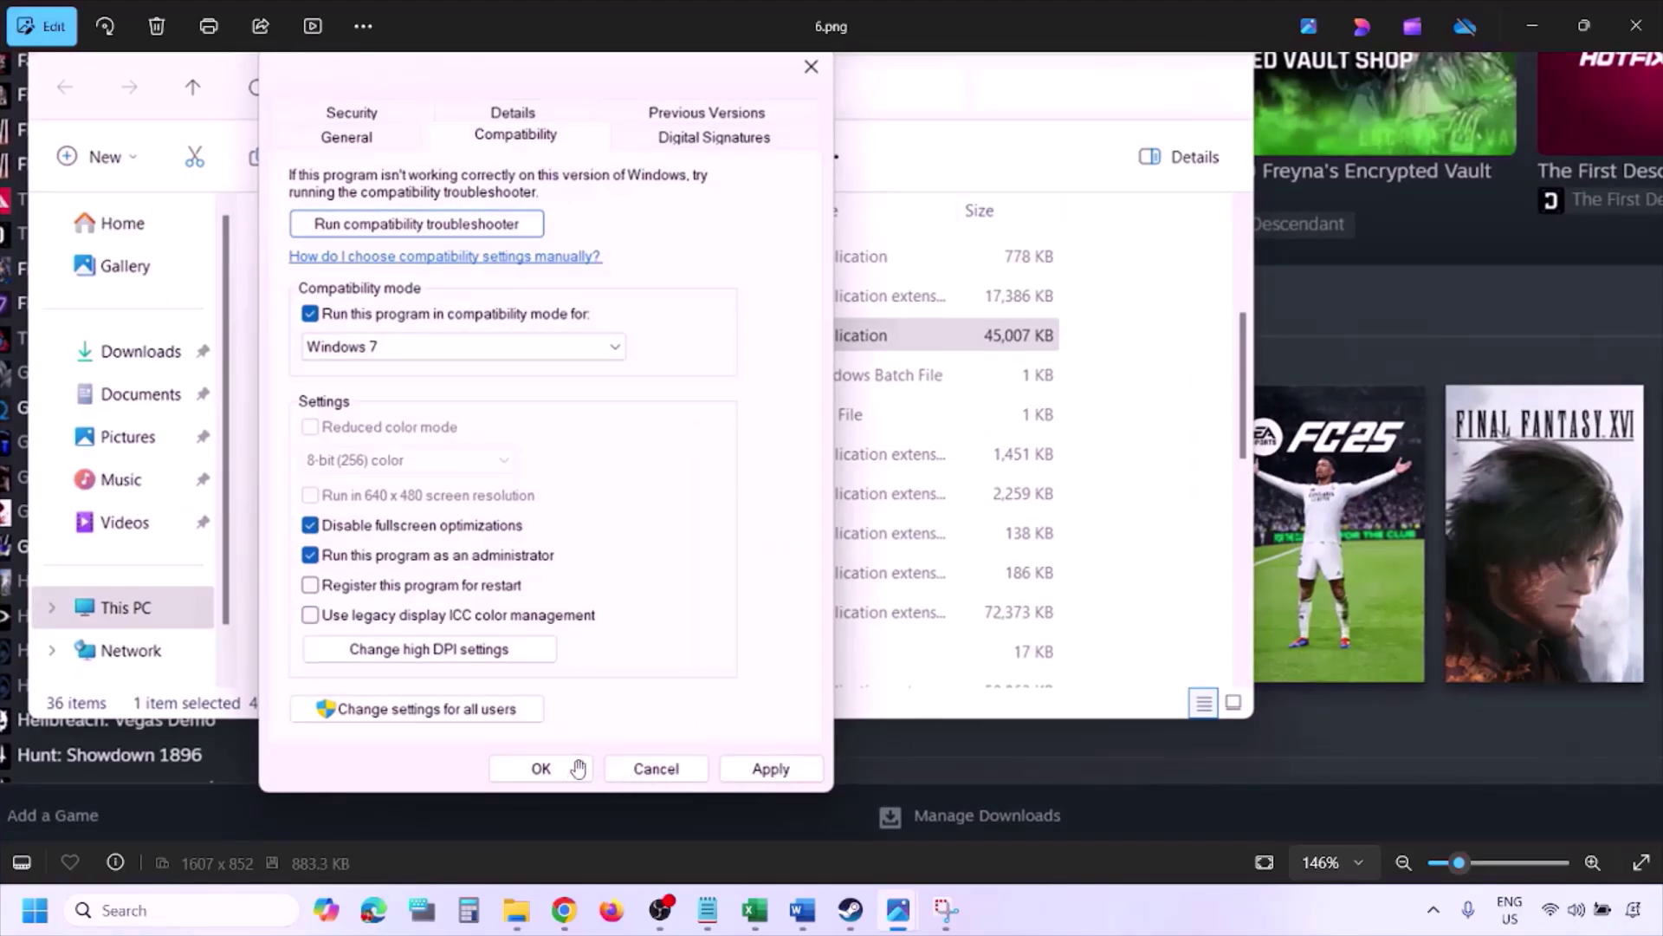
pyautogui.scroll(-3, 578, 768)
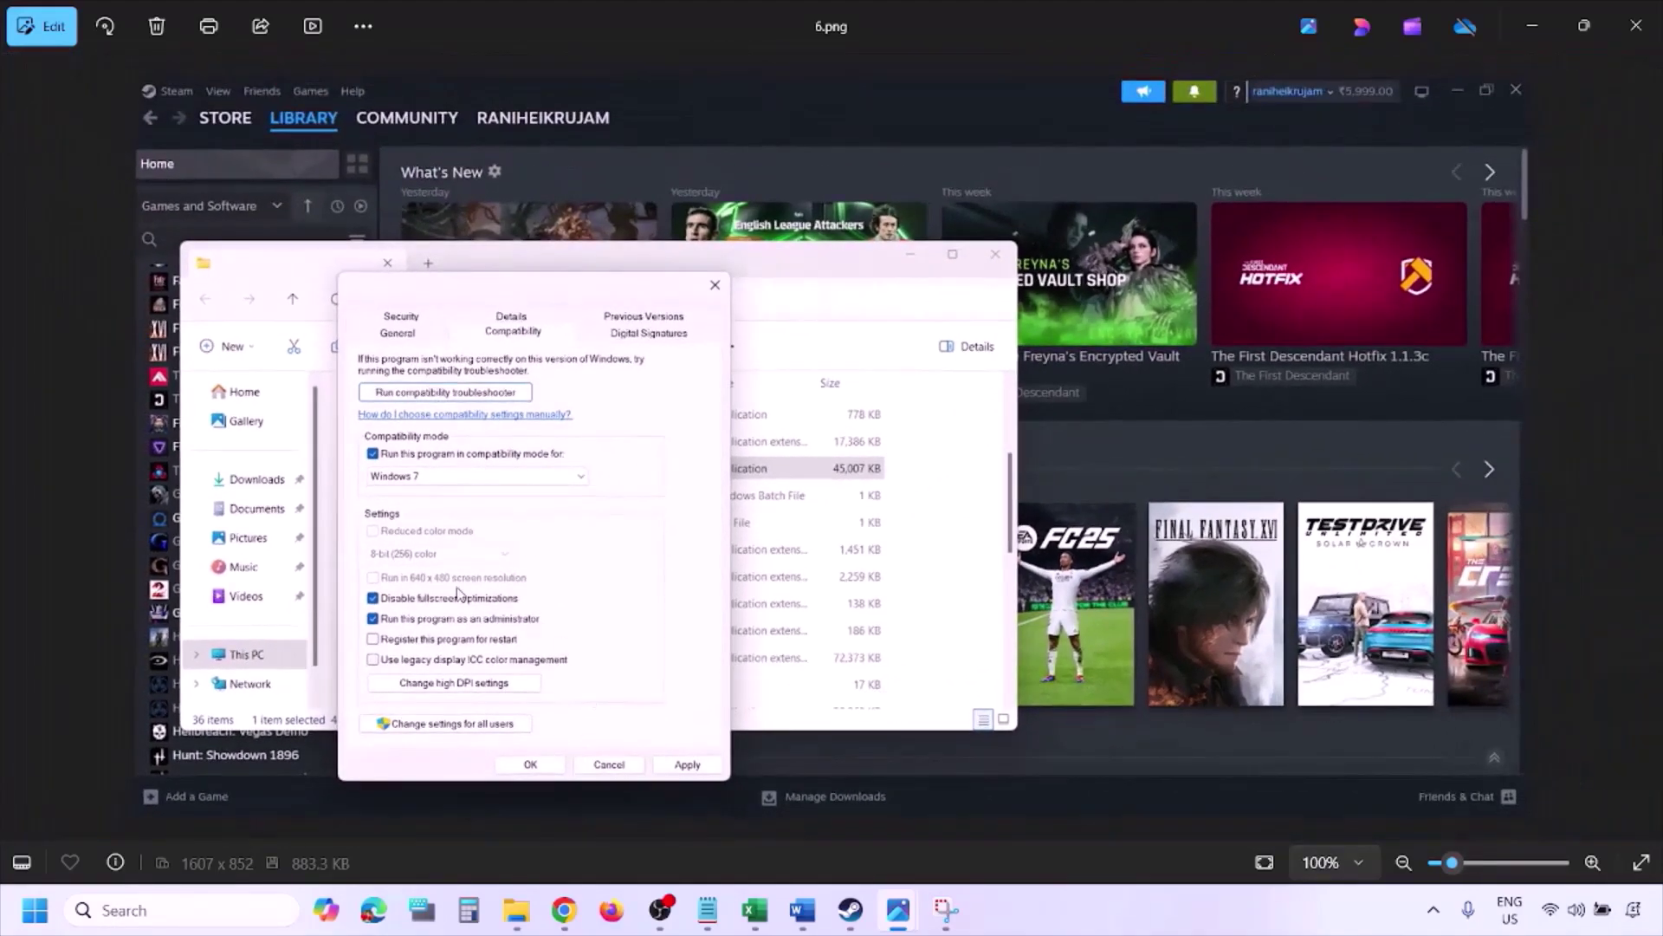
pyautogui.scroll(4, 459, 596)
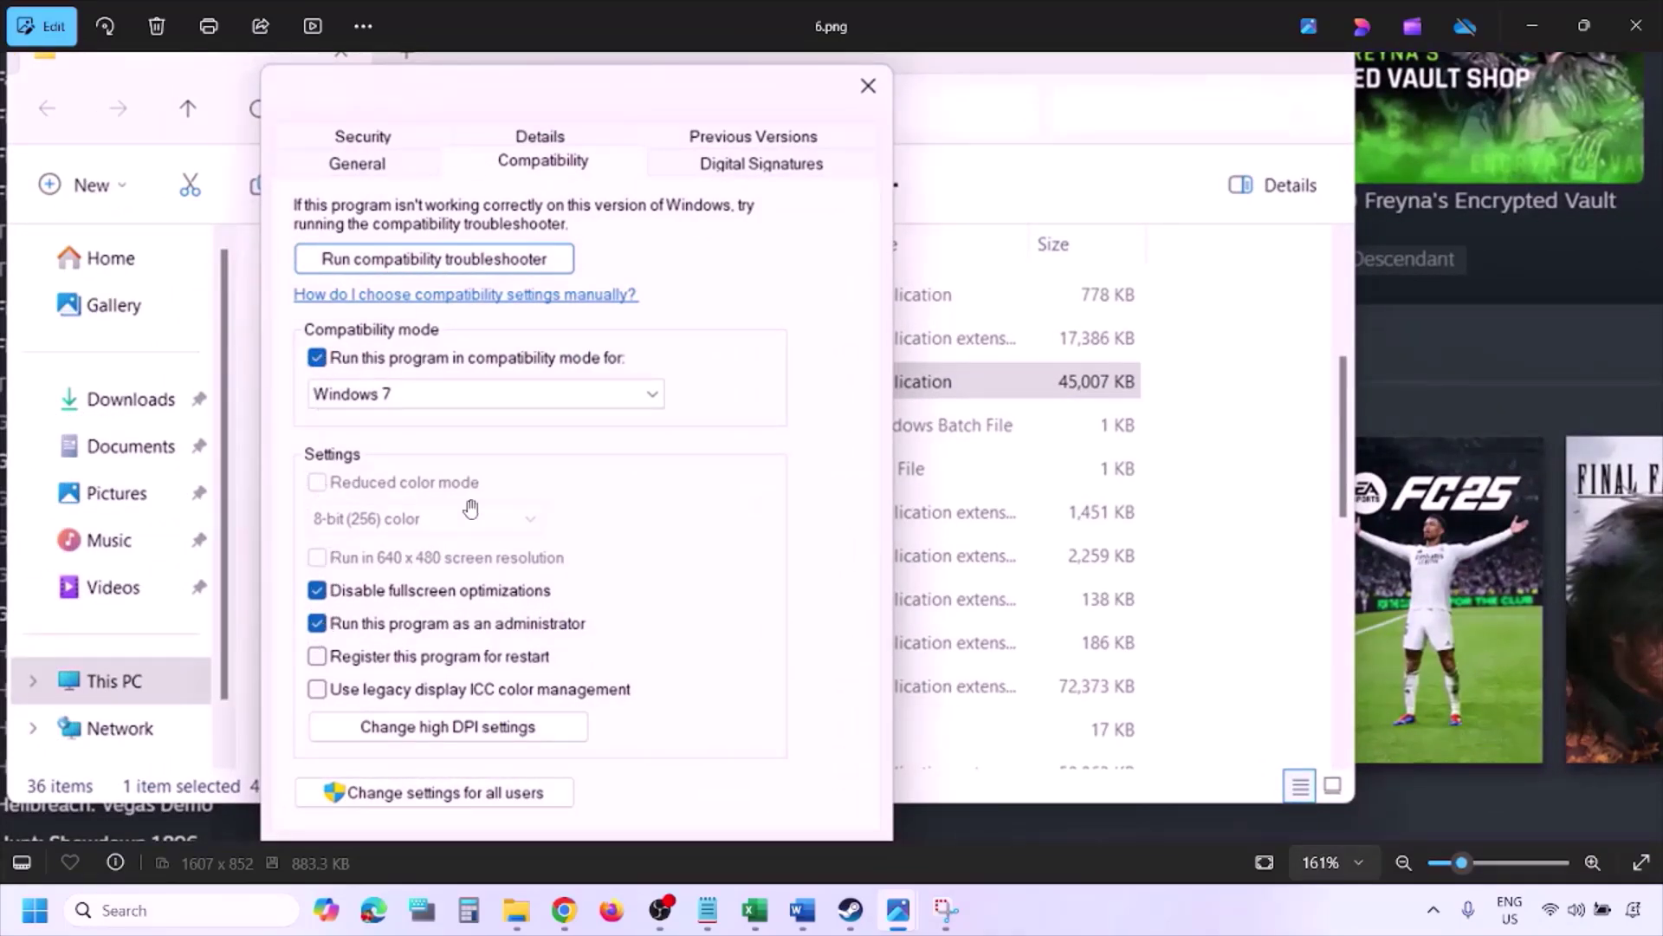
pyautogui.scroll(-4, 472, 508)
# - Examine the cleared compatibility checkboxes in 7.png, and return to the Word troubleshooting guide
pyautogui.press('Right')
pyautogui.scroll(5, 472, 508)
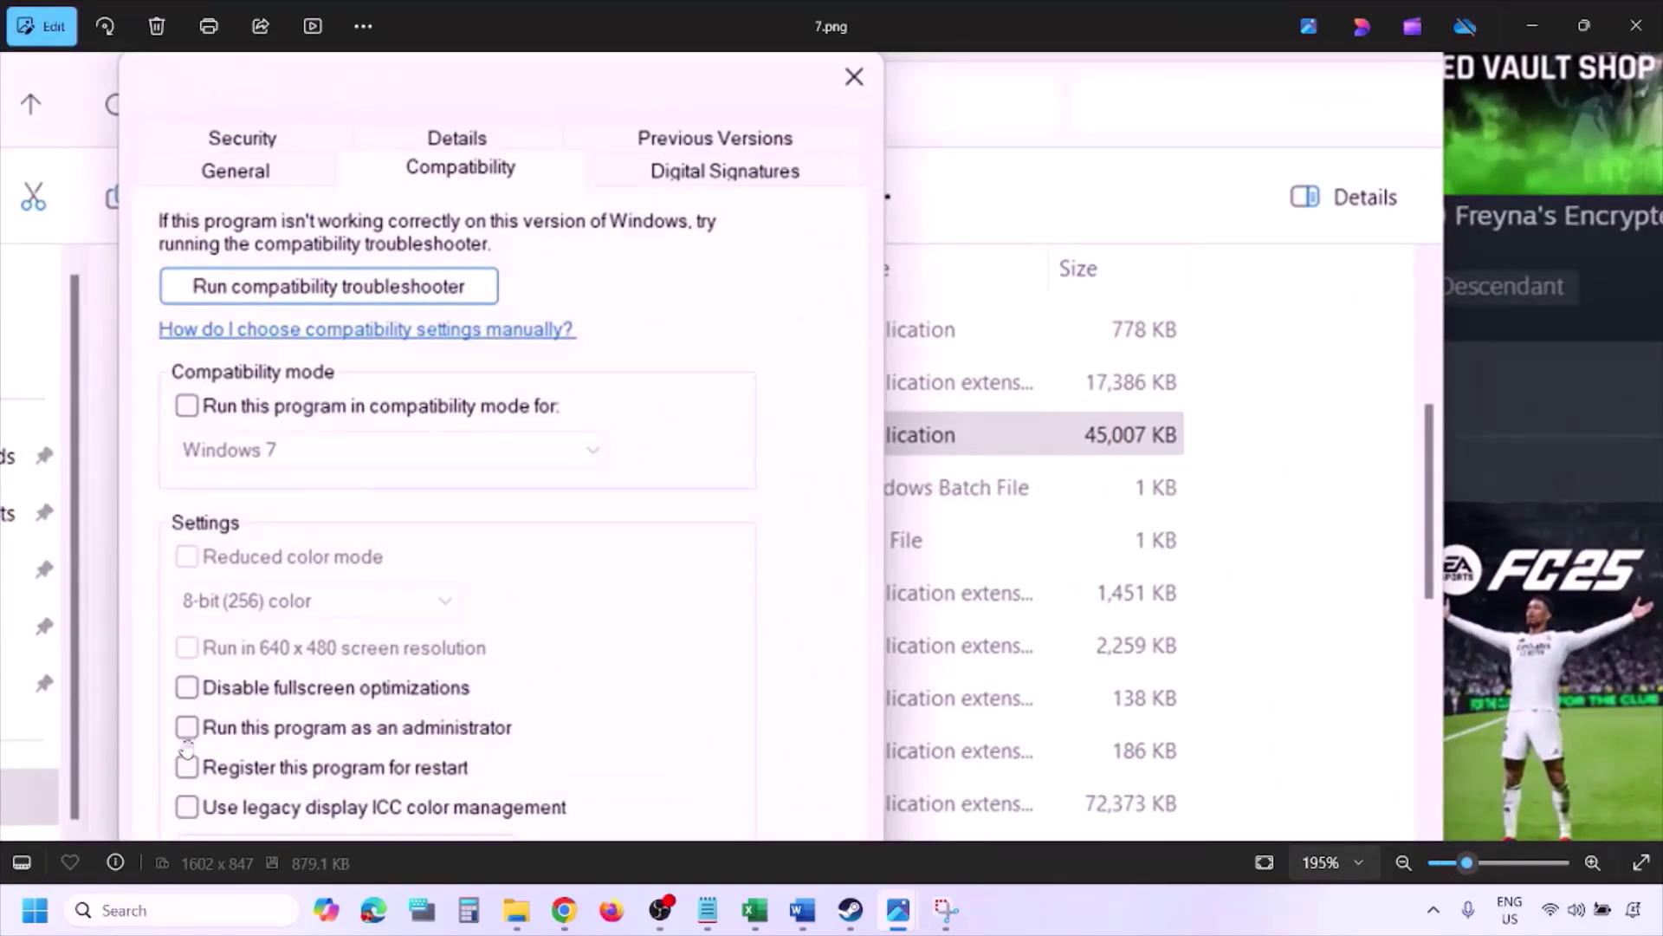
pyautogui.scroll(-4, 267, 562)
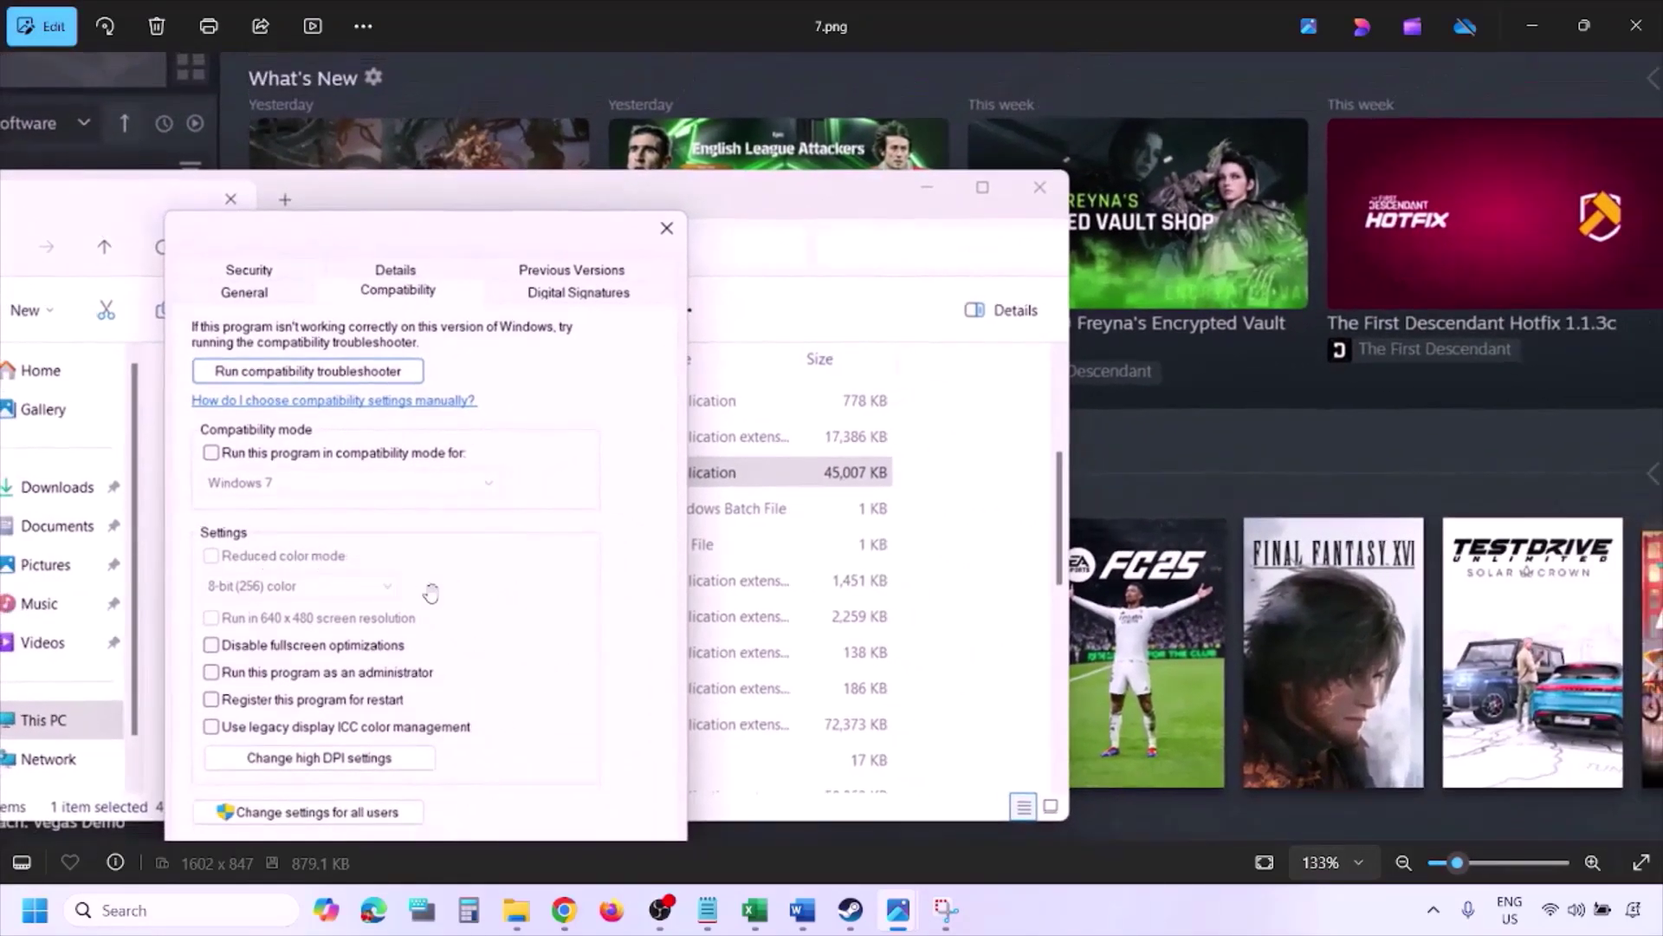
pyautogui.moveTo(430, 594); pyautogui.dragTo(435, 500)
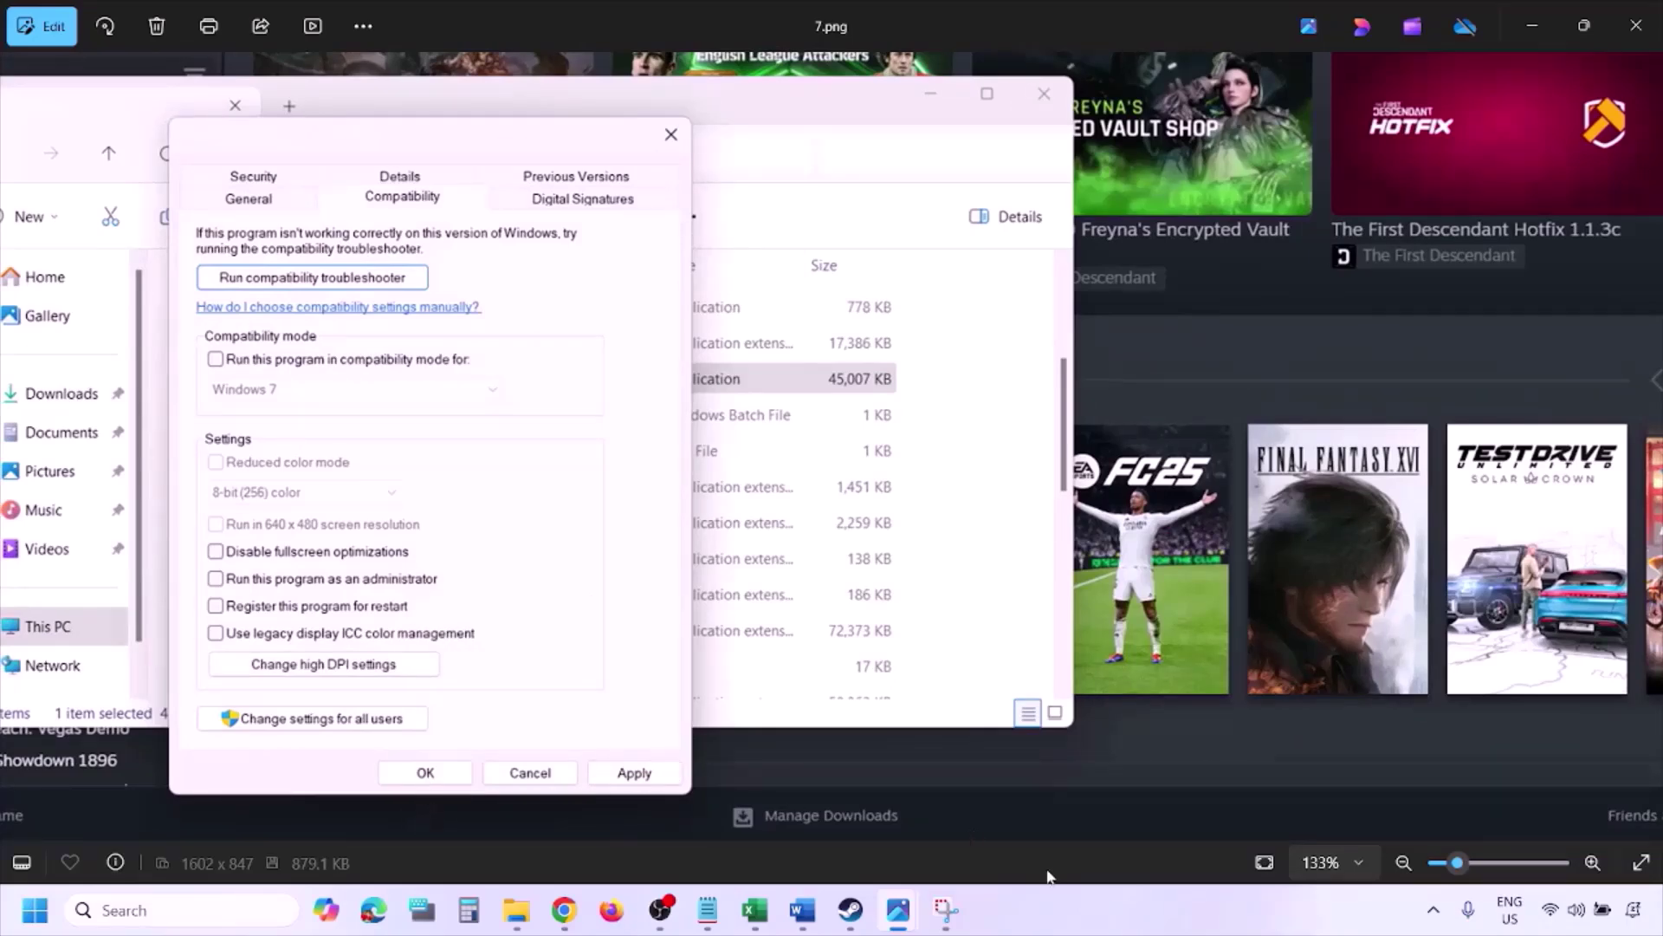
pyautogui.click(1037, 921)
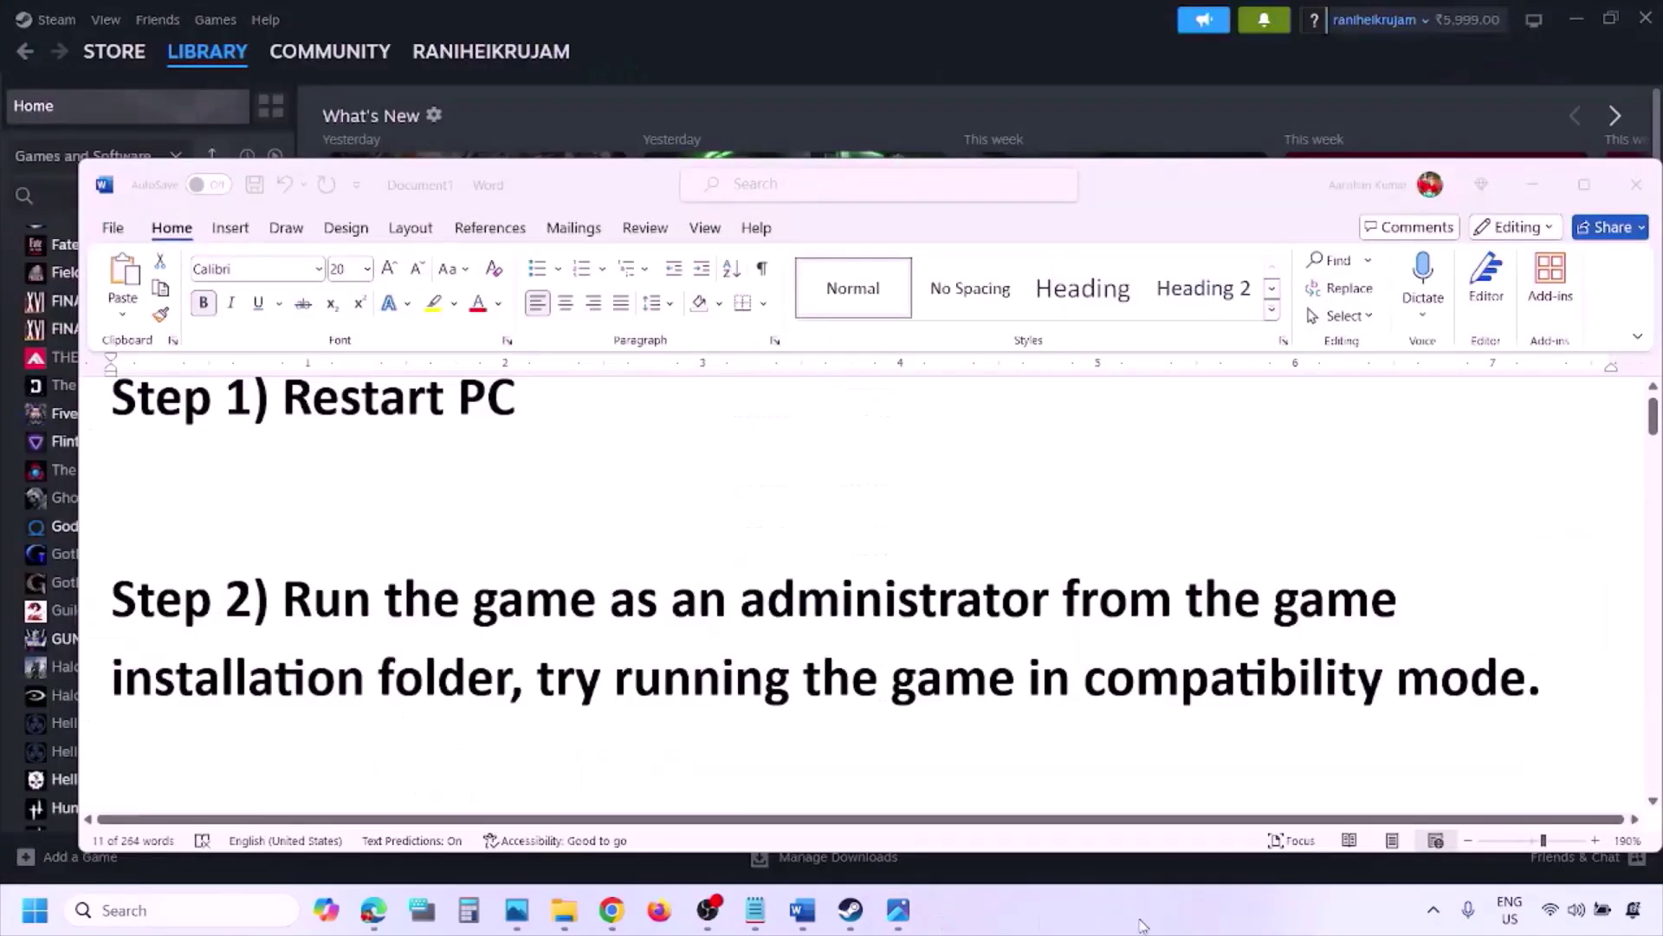
# - Examine the game's Properties command in 0.png and the Verify integrity of game files option in the Installed Files screenshot for Step 3 of the guide
pyautogui.scroll(-3, 904, 641)
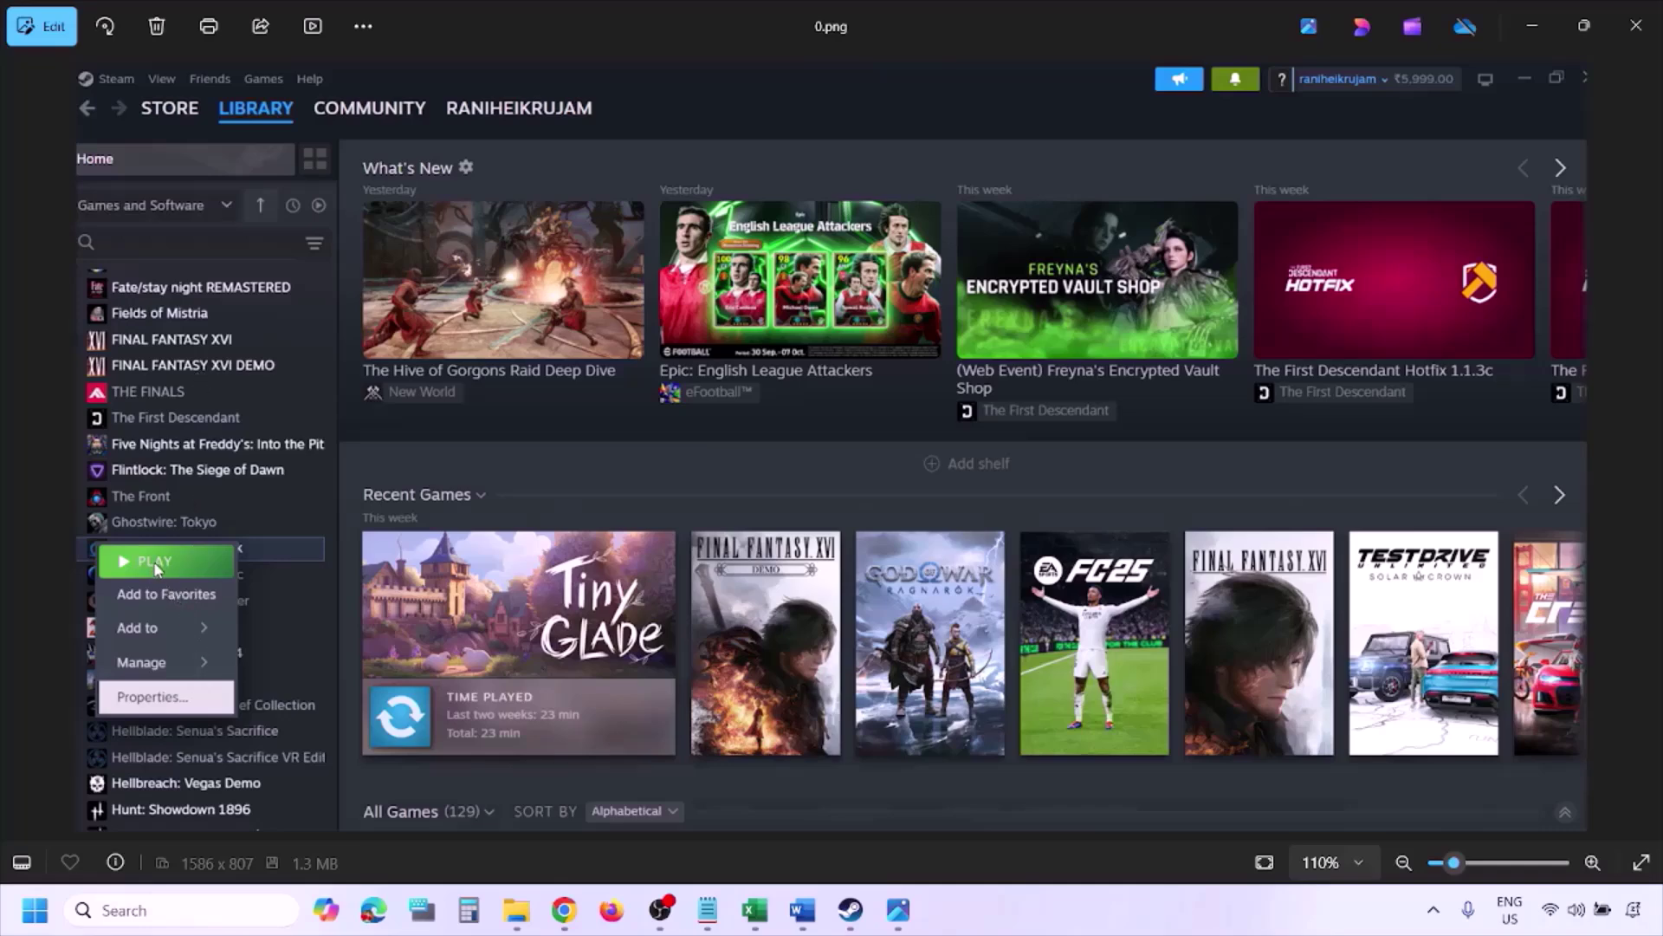
pyautogui.scroll(-1, 597, 543)
pyautogui.click(596, 544)
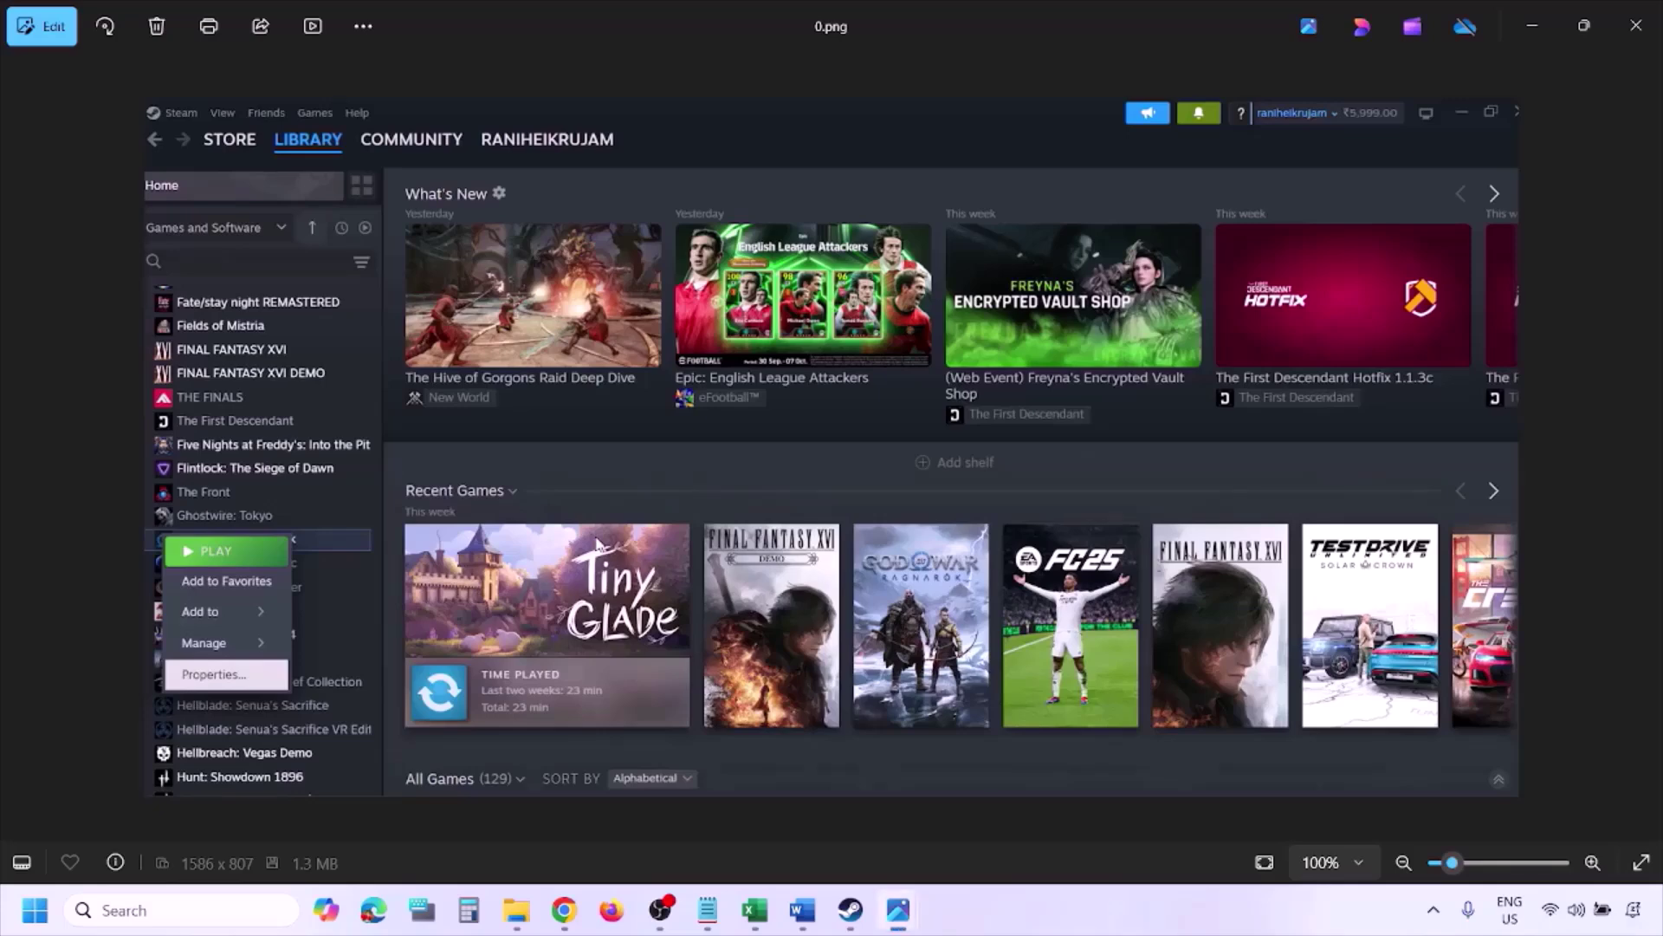
pyautogui.press('Right')
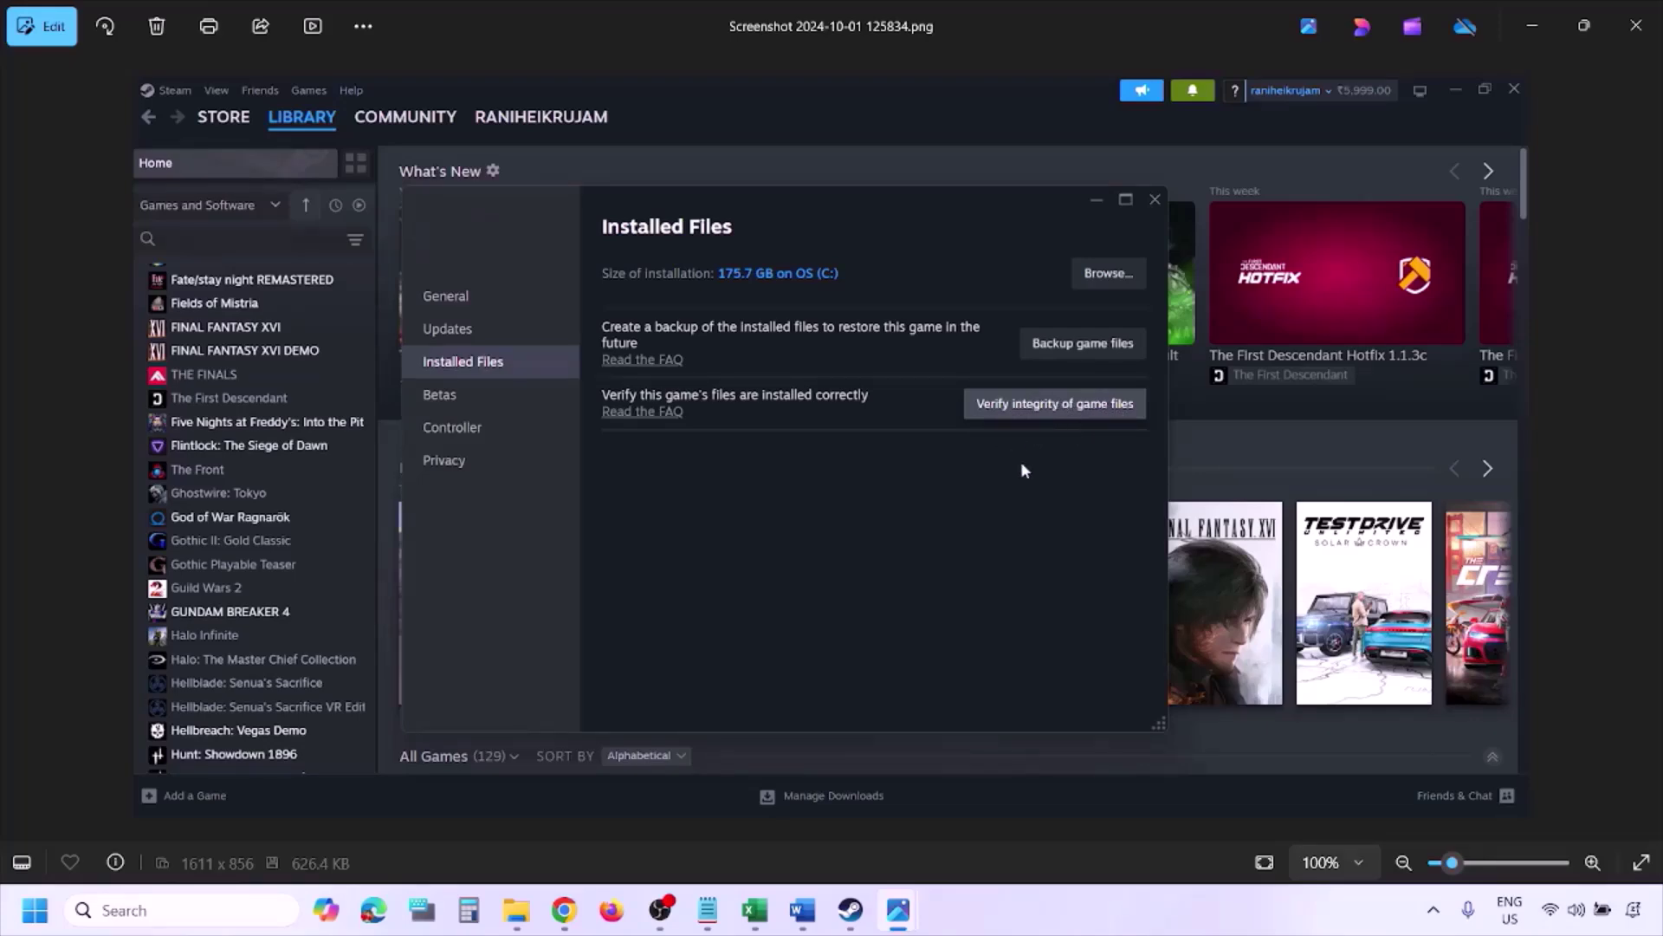
pyautogui.click(1082, 920)
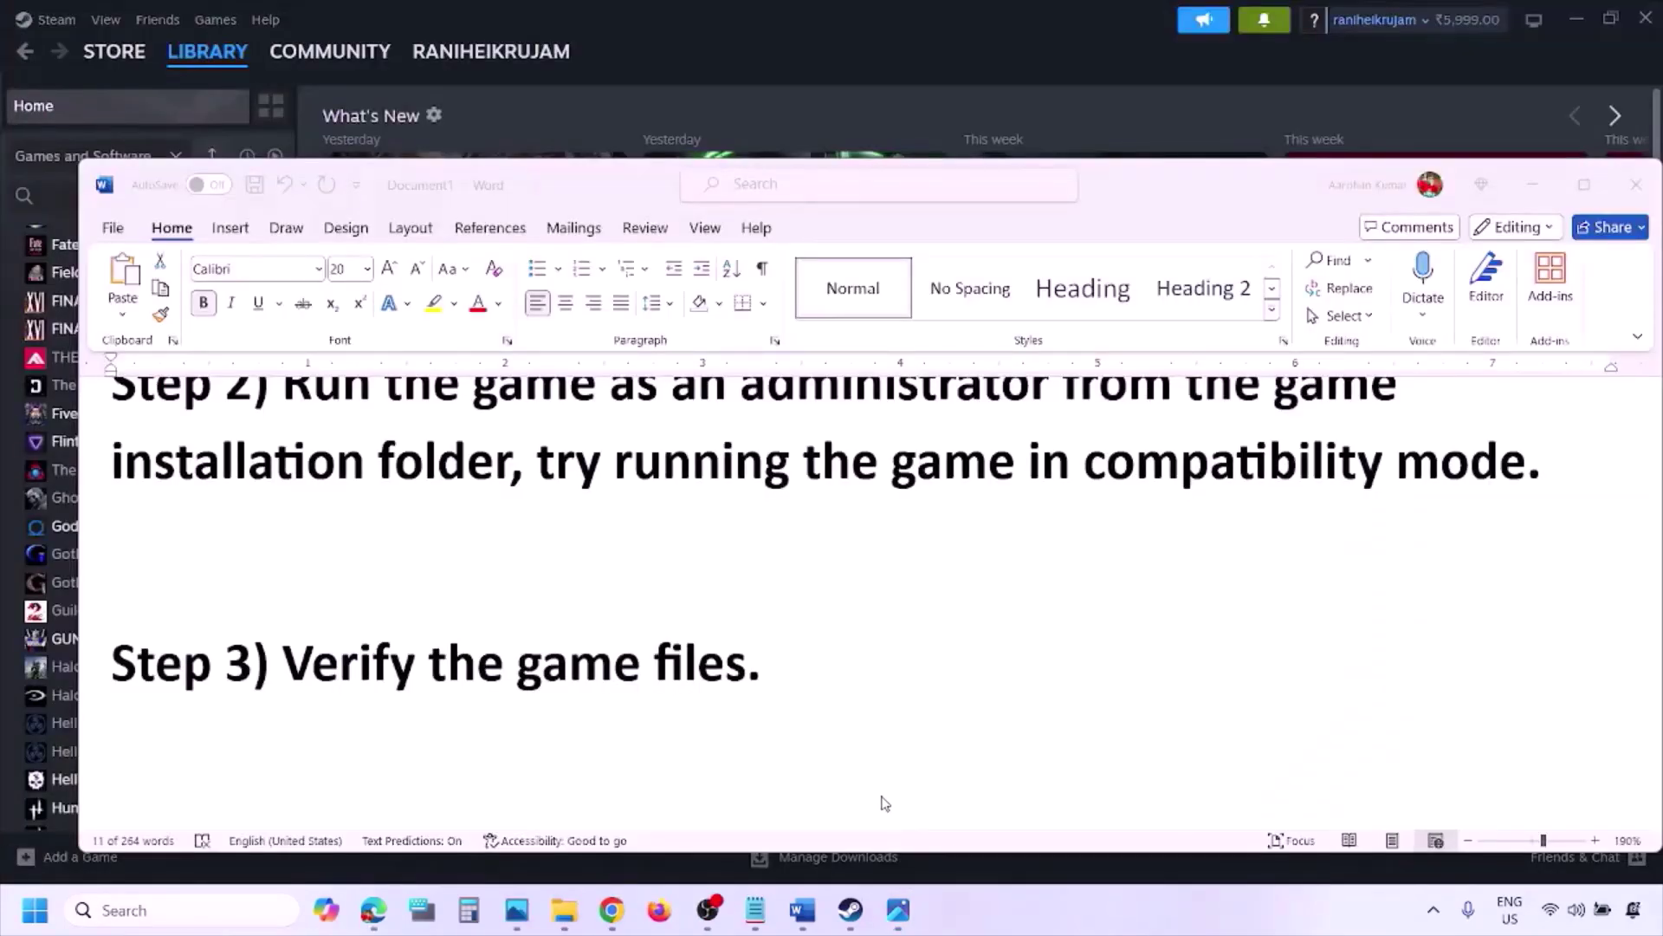
# - Read Step 4 of the Word guide, highlight the words Windows Security, and hide the document
pyautogui.scroll(-3, 883, 803)
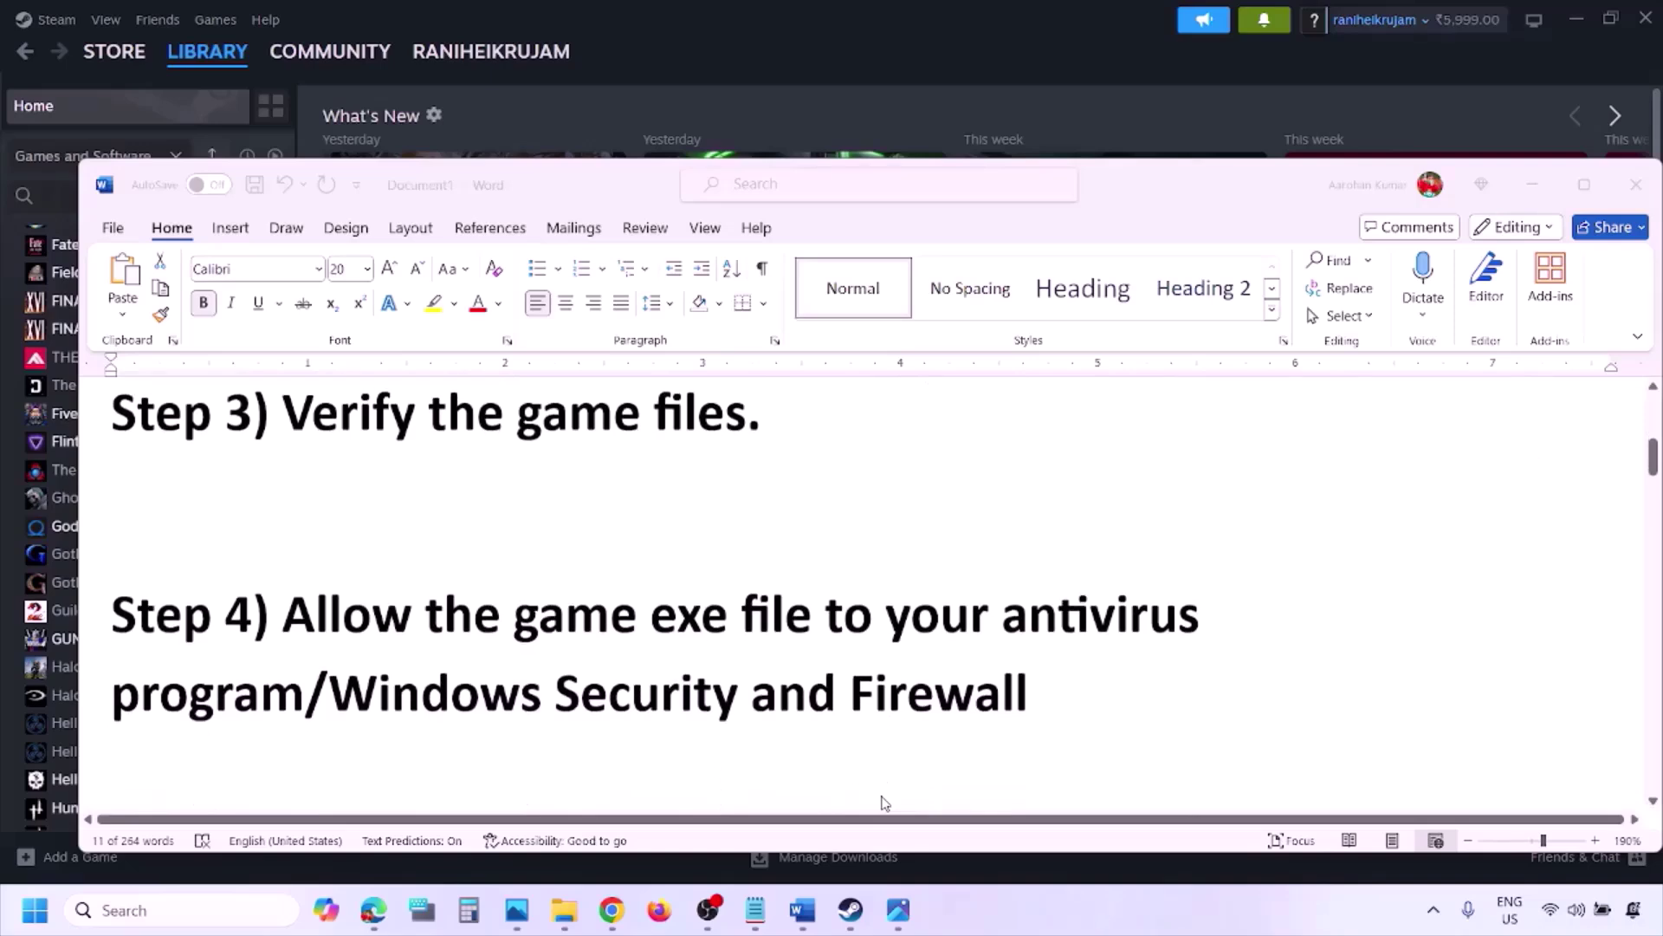
pyautogui.click(305, 691)
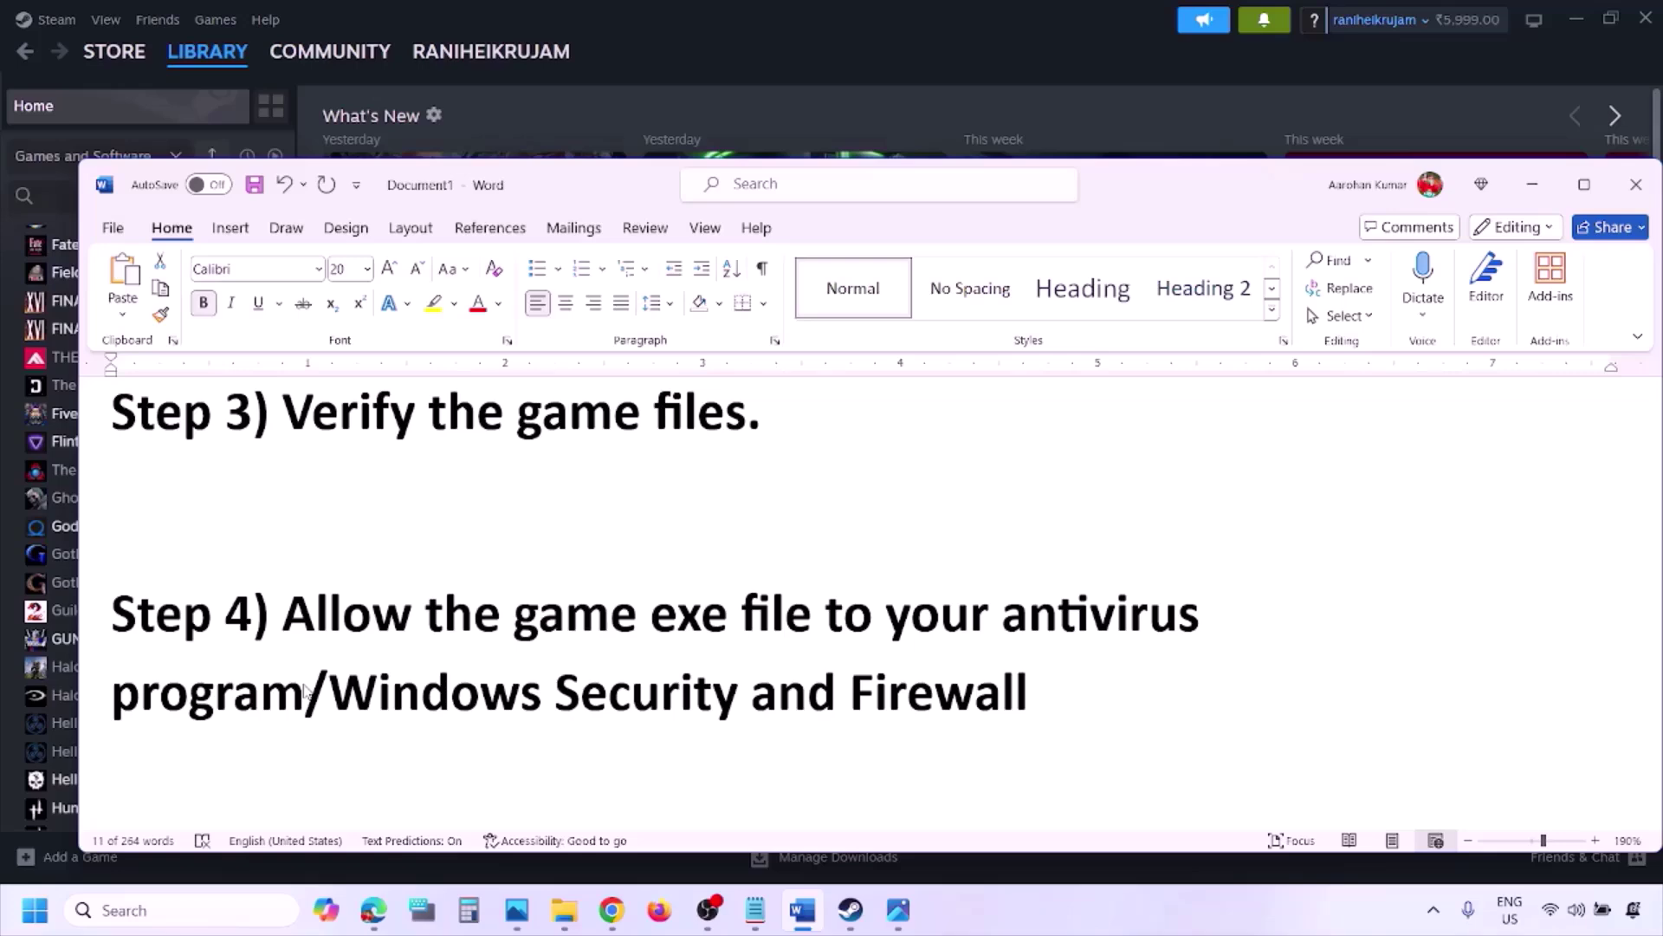
pyautogui.moveTo(338, 693); pyautogui.dragTo(749, 693)
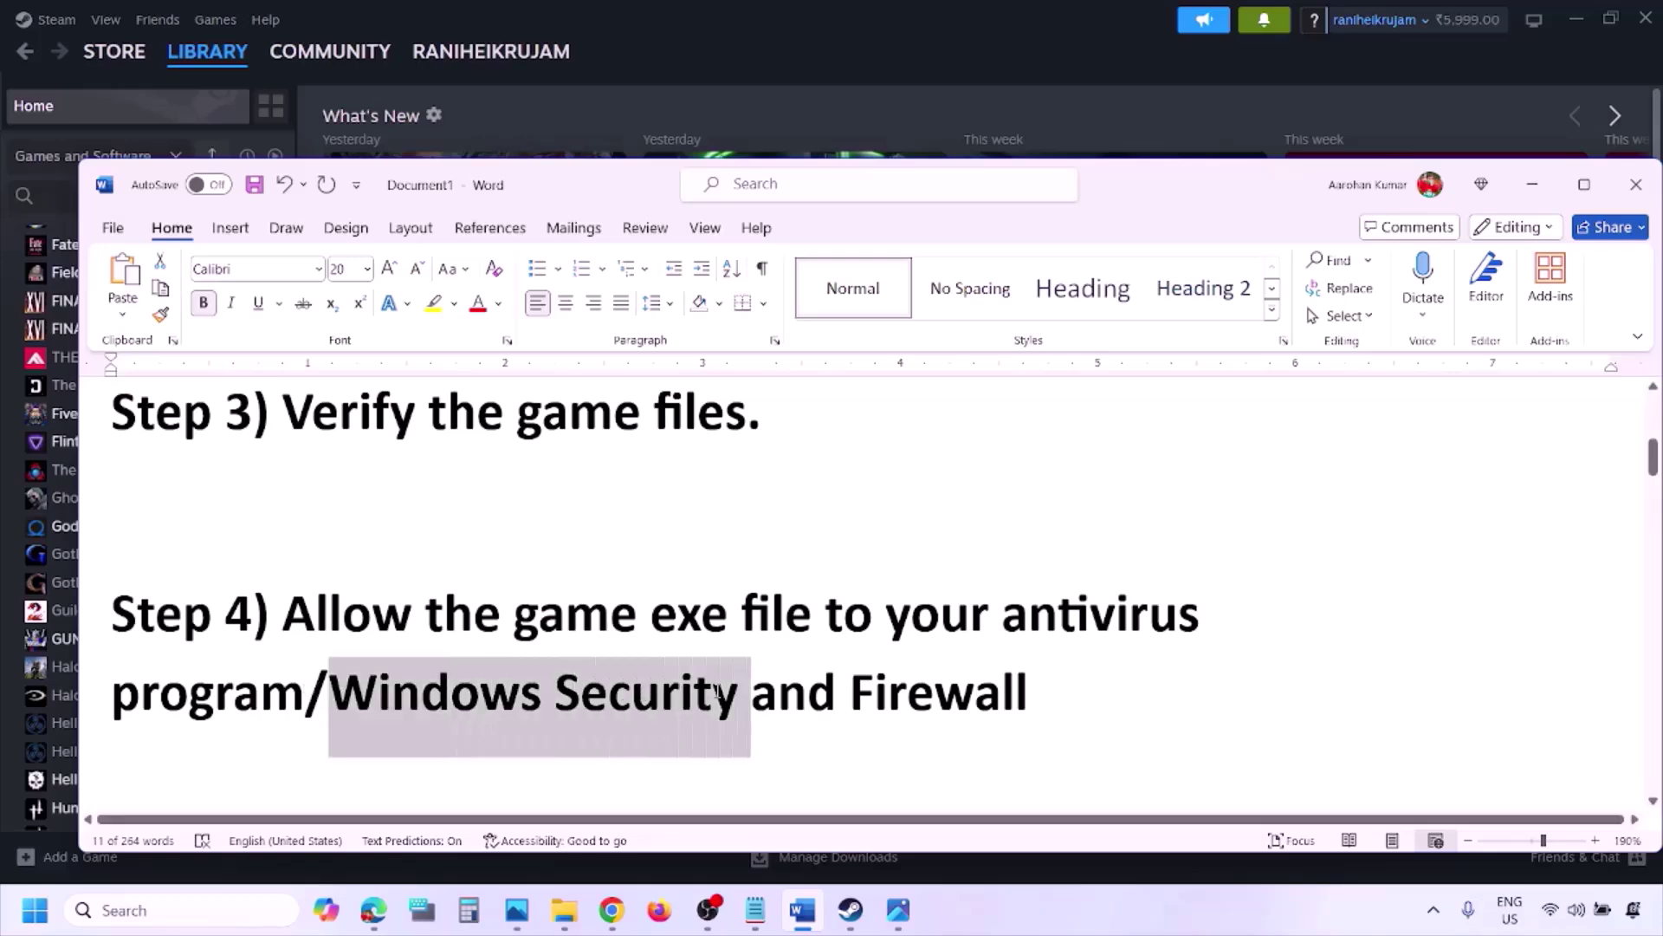
pyautogui.click(1105, 927)
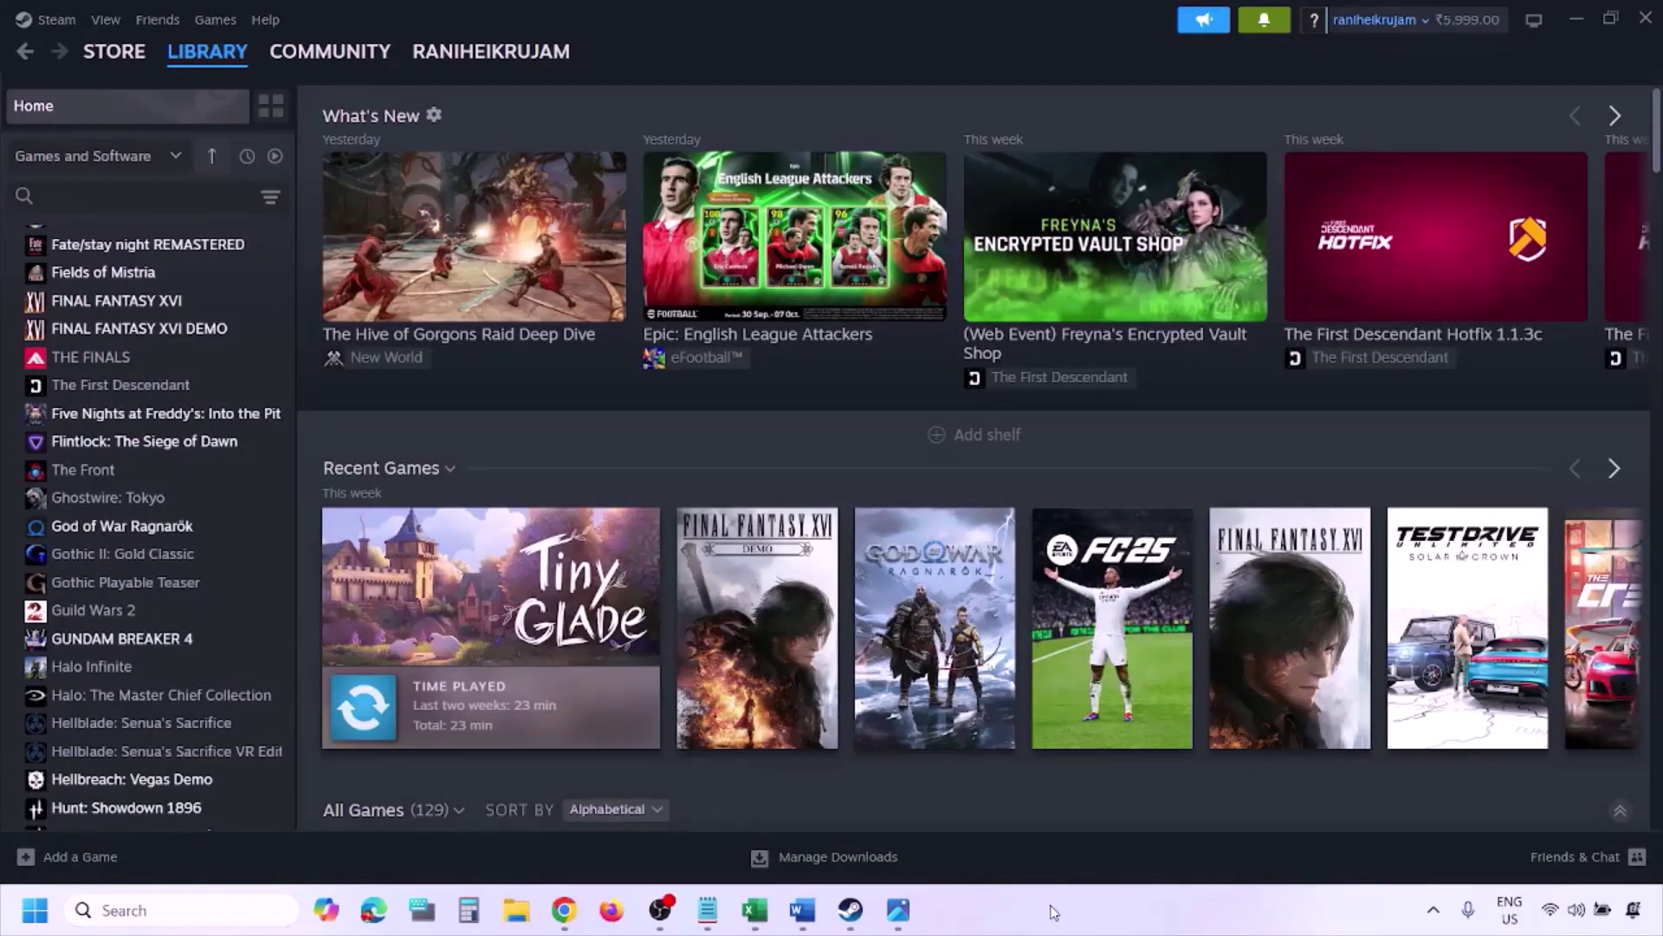
# - Open Virus & threat protection in Windows Security from the Privacy & security settings of Windows
pyautogui.press('super+i')
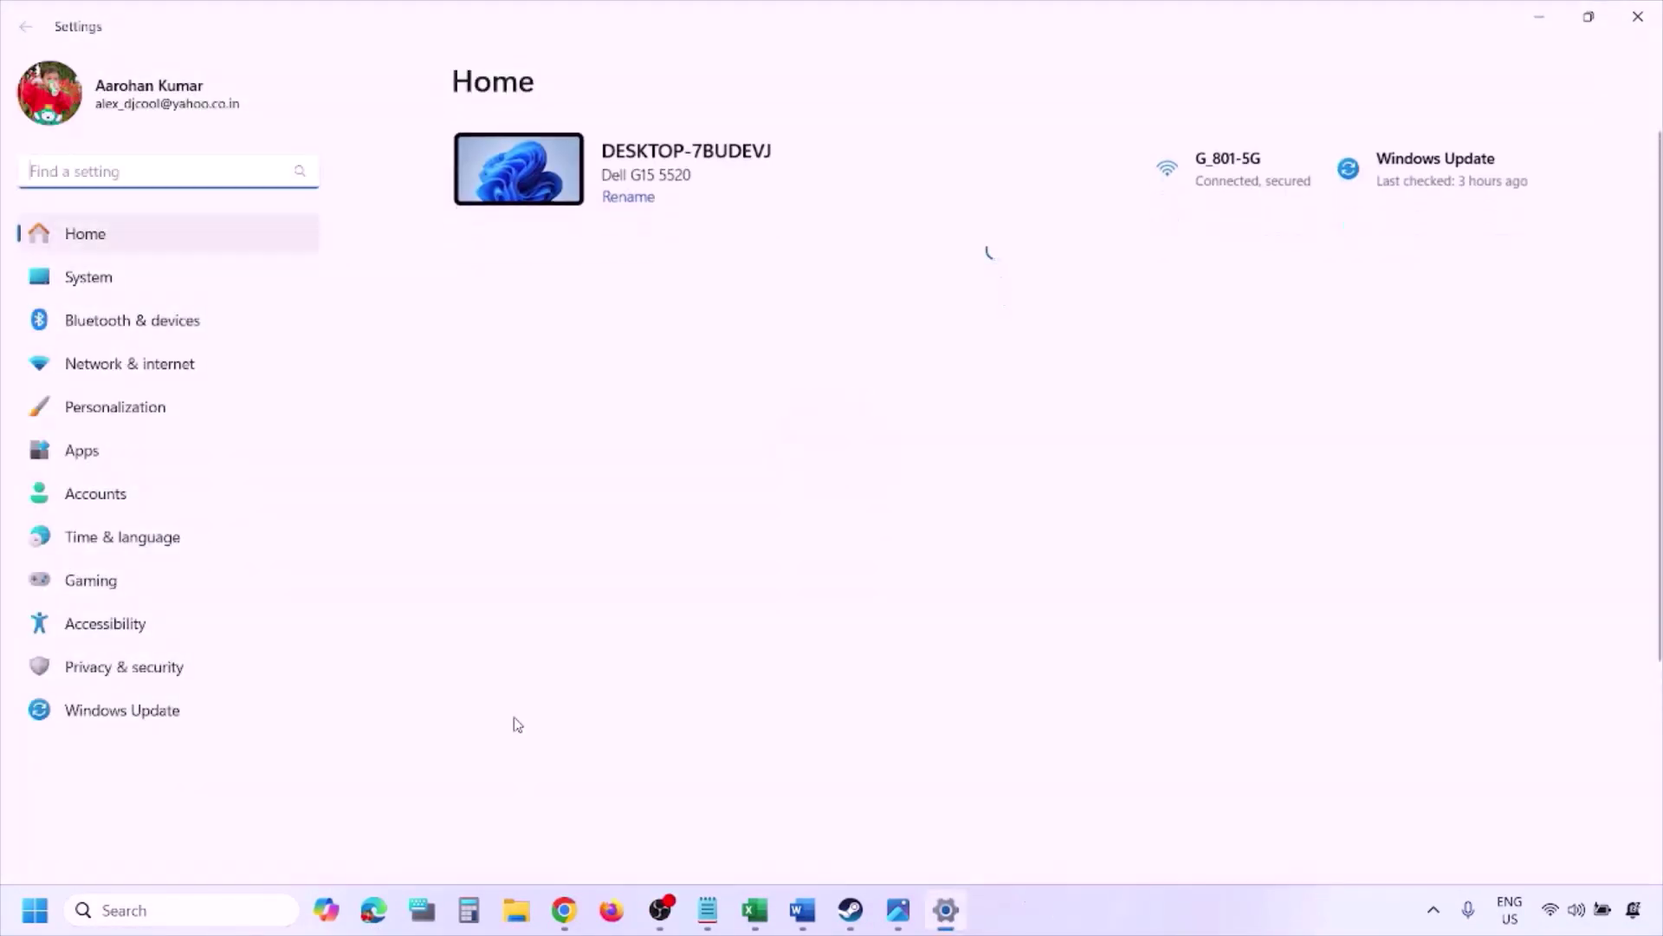
pyautogui.click(173, 679)
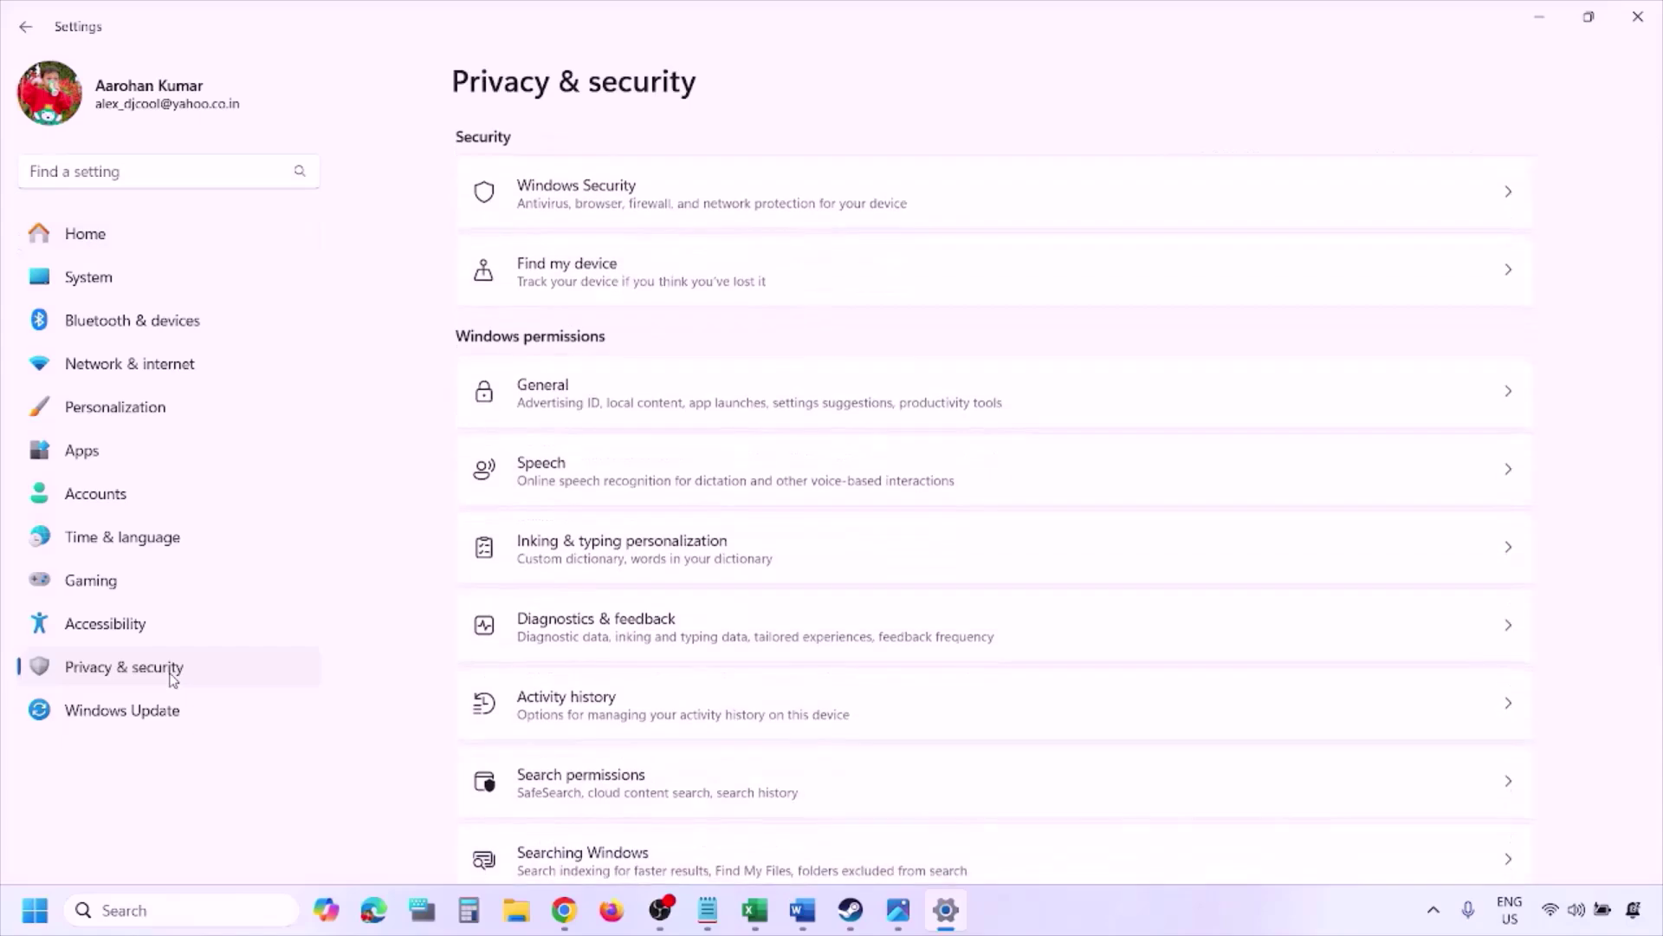
pyautogui.click(601, 205)
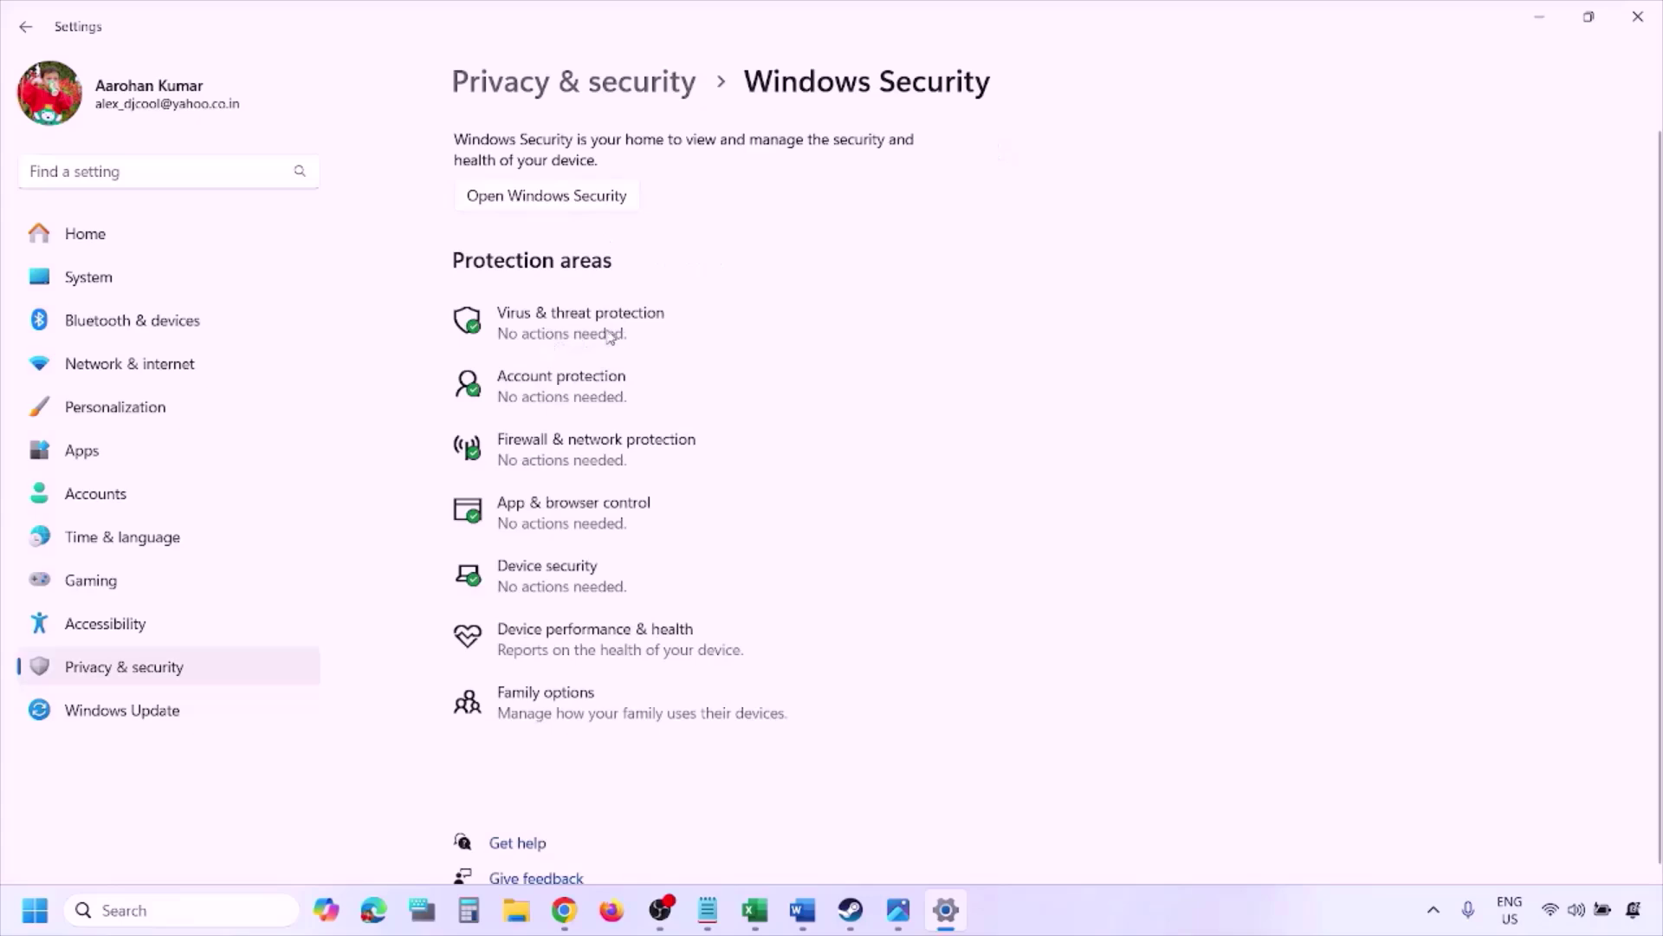
pyautogui.click(608, 336)
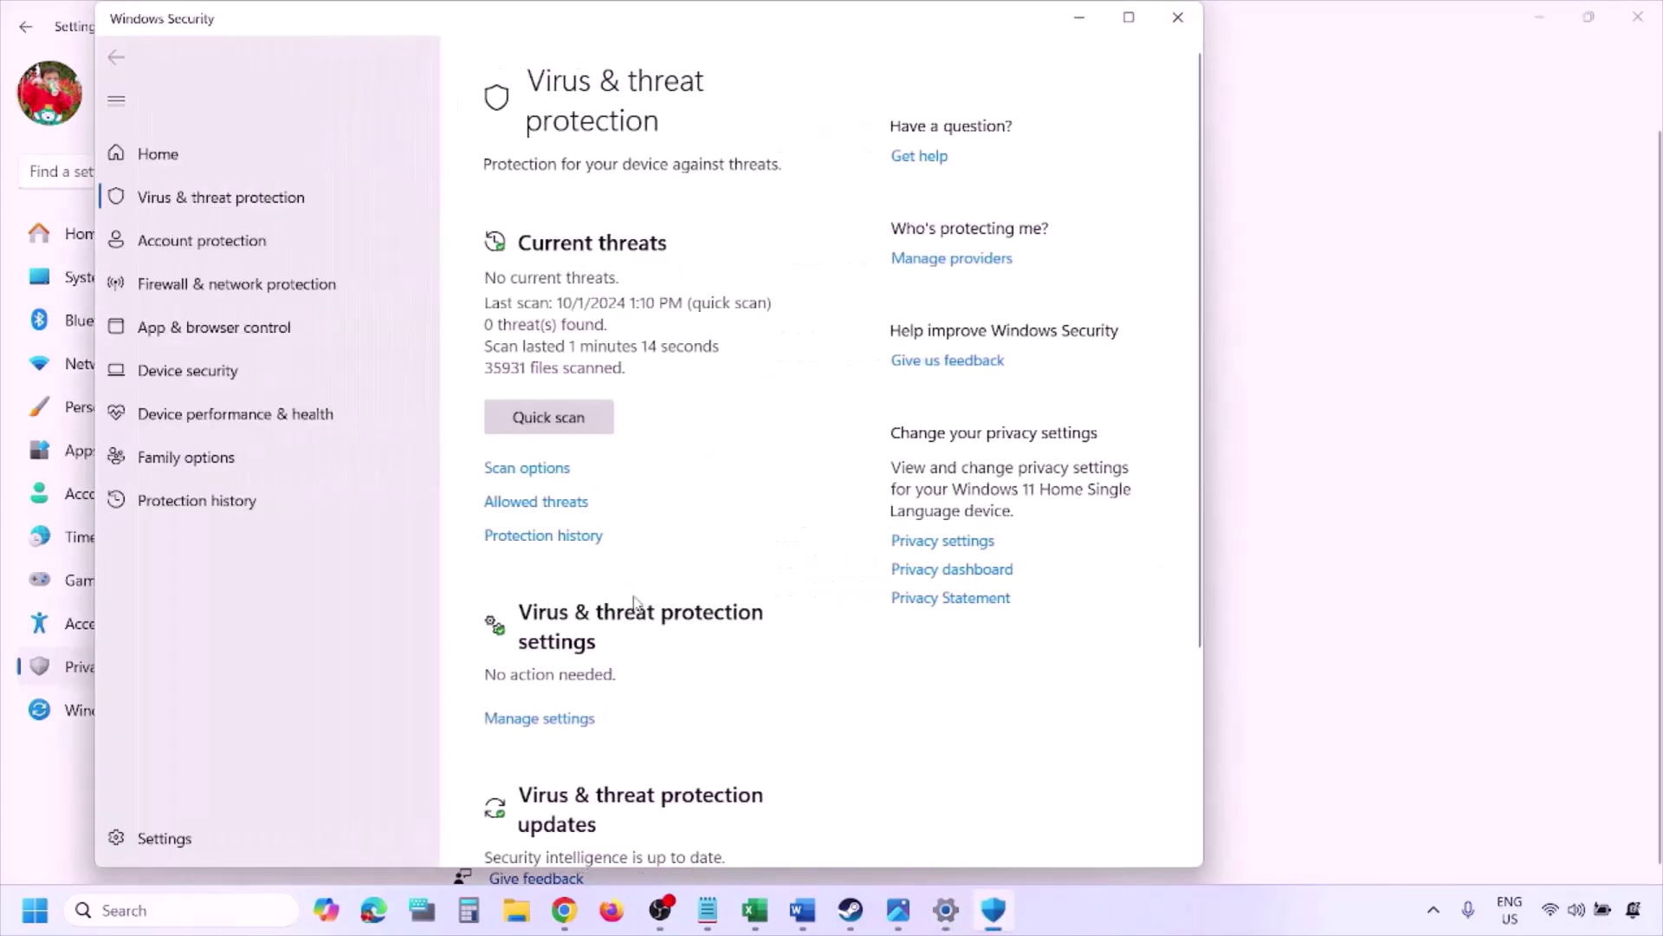
# - Open the list of apps allowed through Controlled folder access under Ransomware protection
pyautogui.scroll(-4, 637, 604)
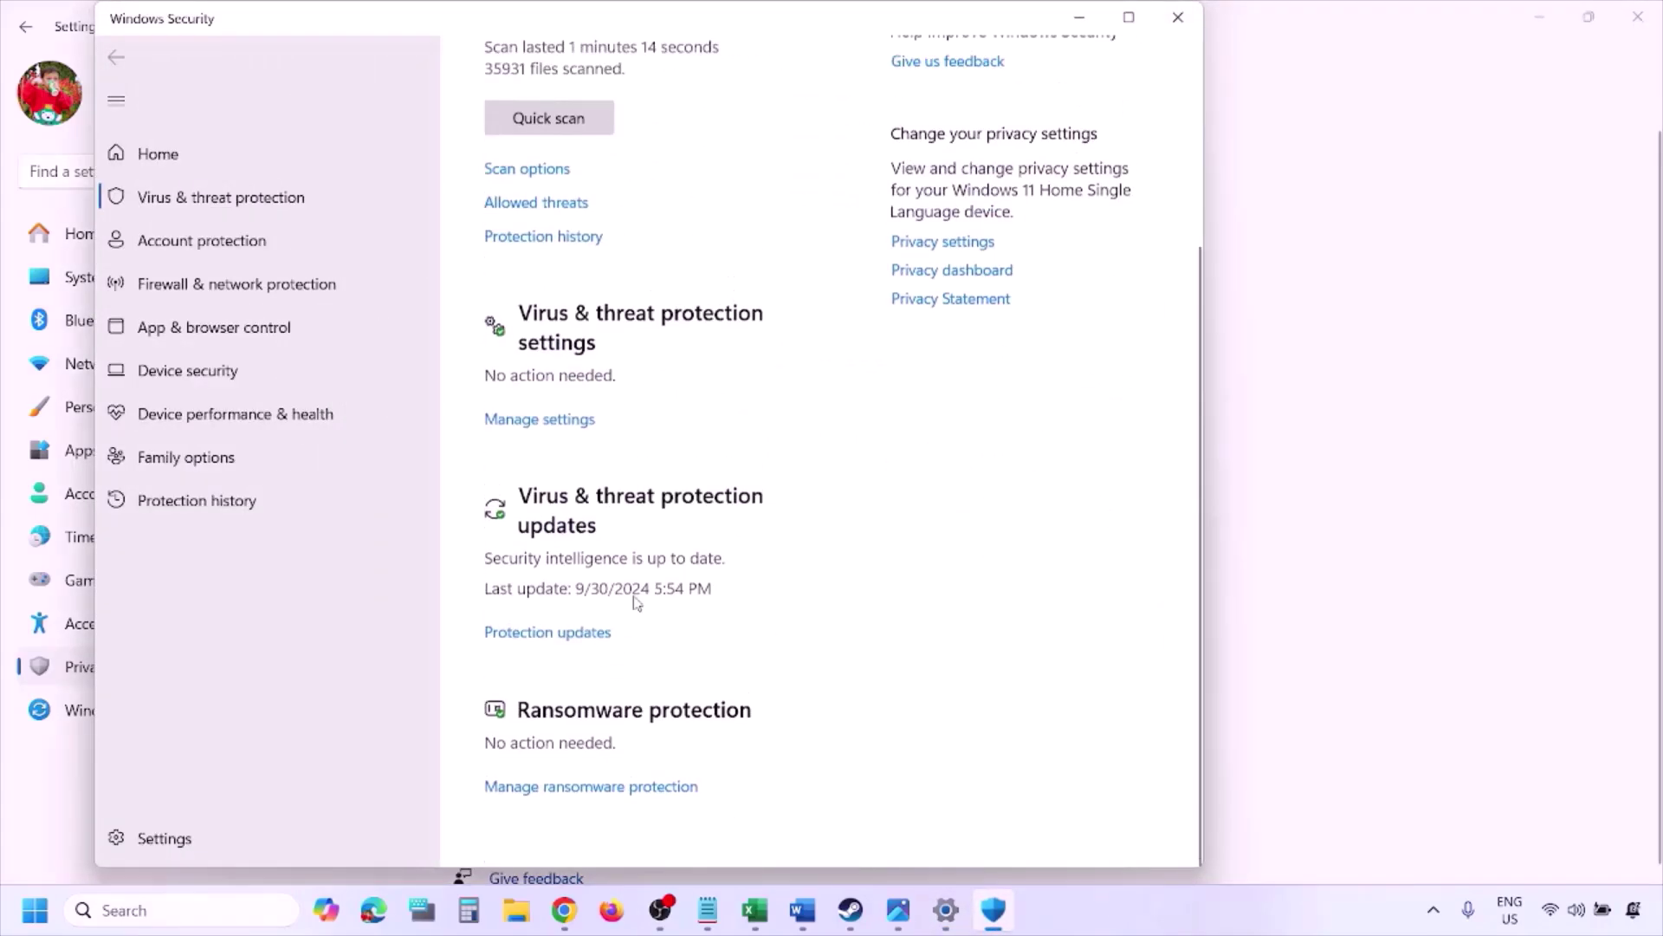
pyautogui.click(610, 789)
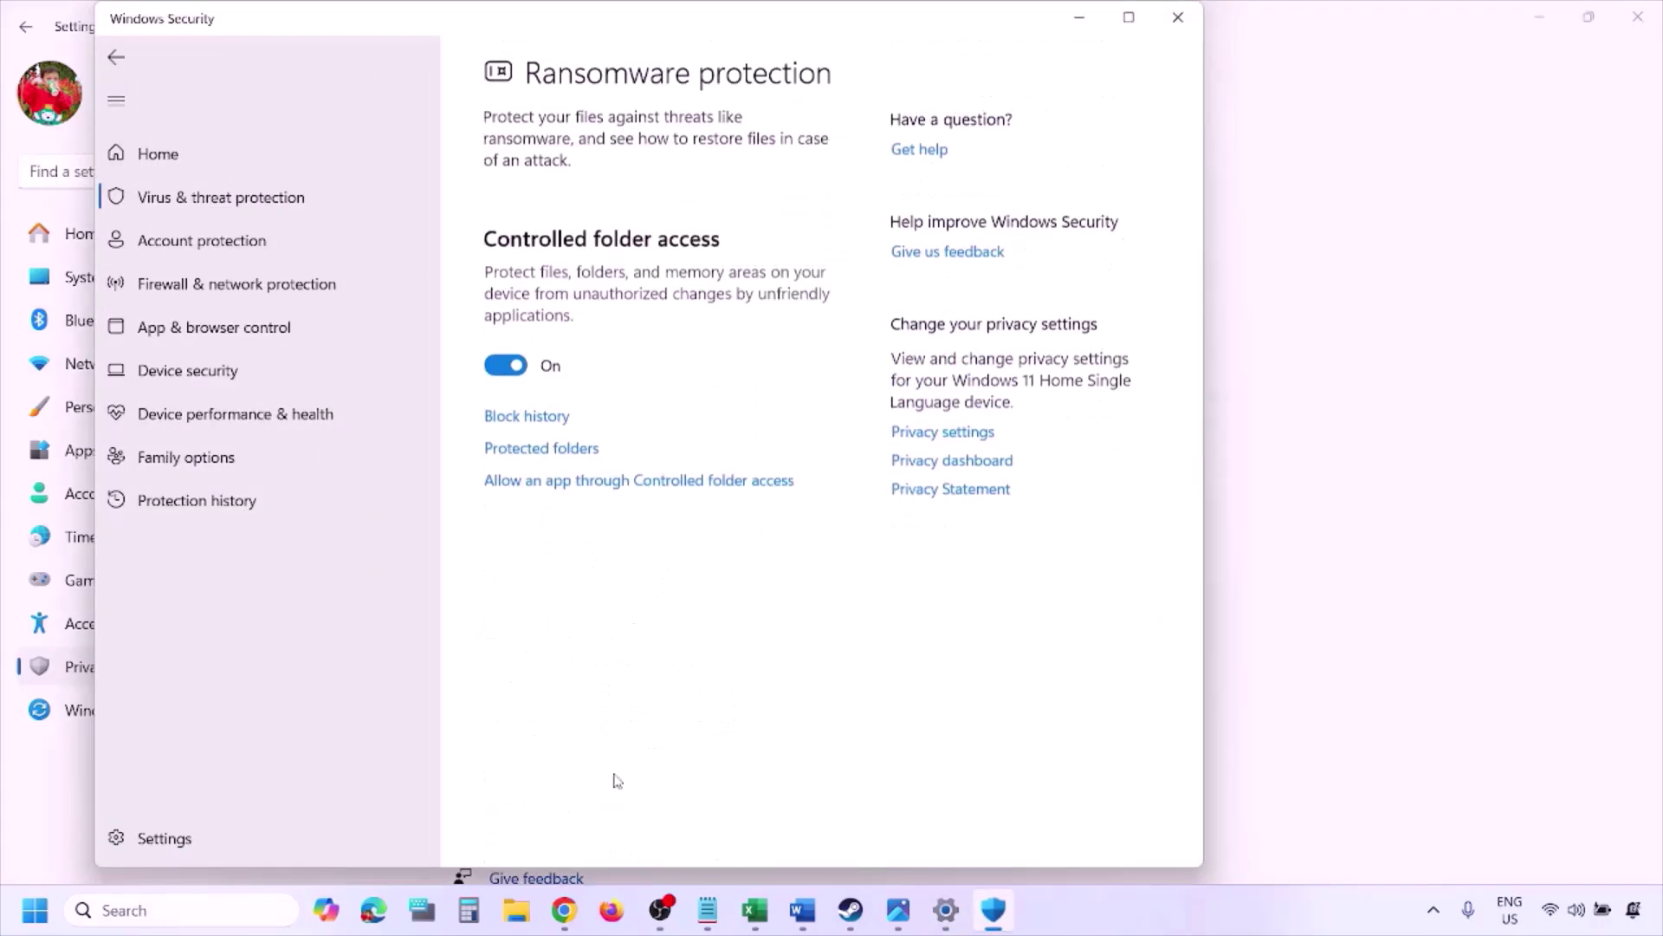
pyautogui.click(629, 490)
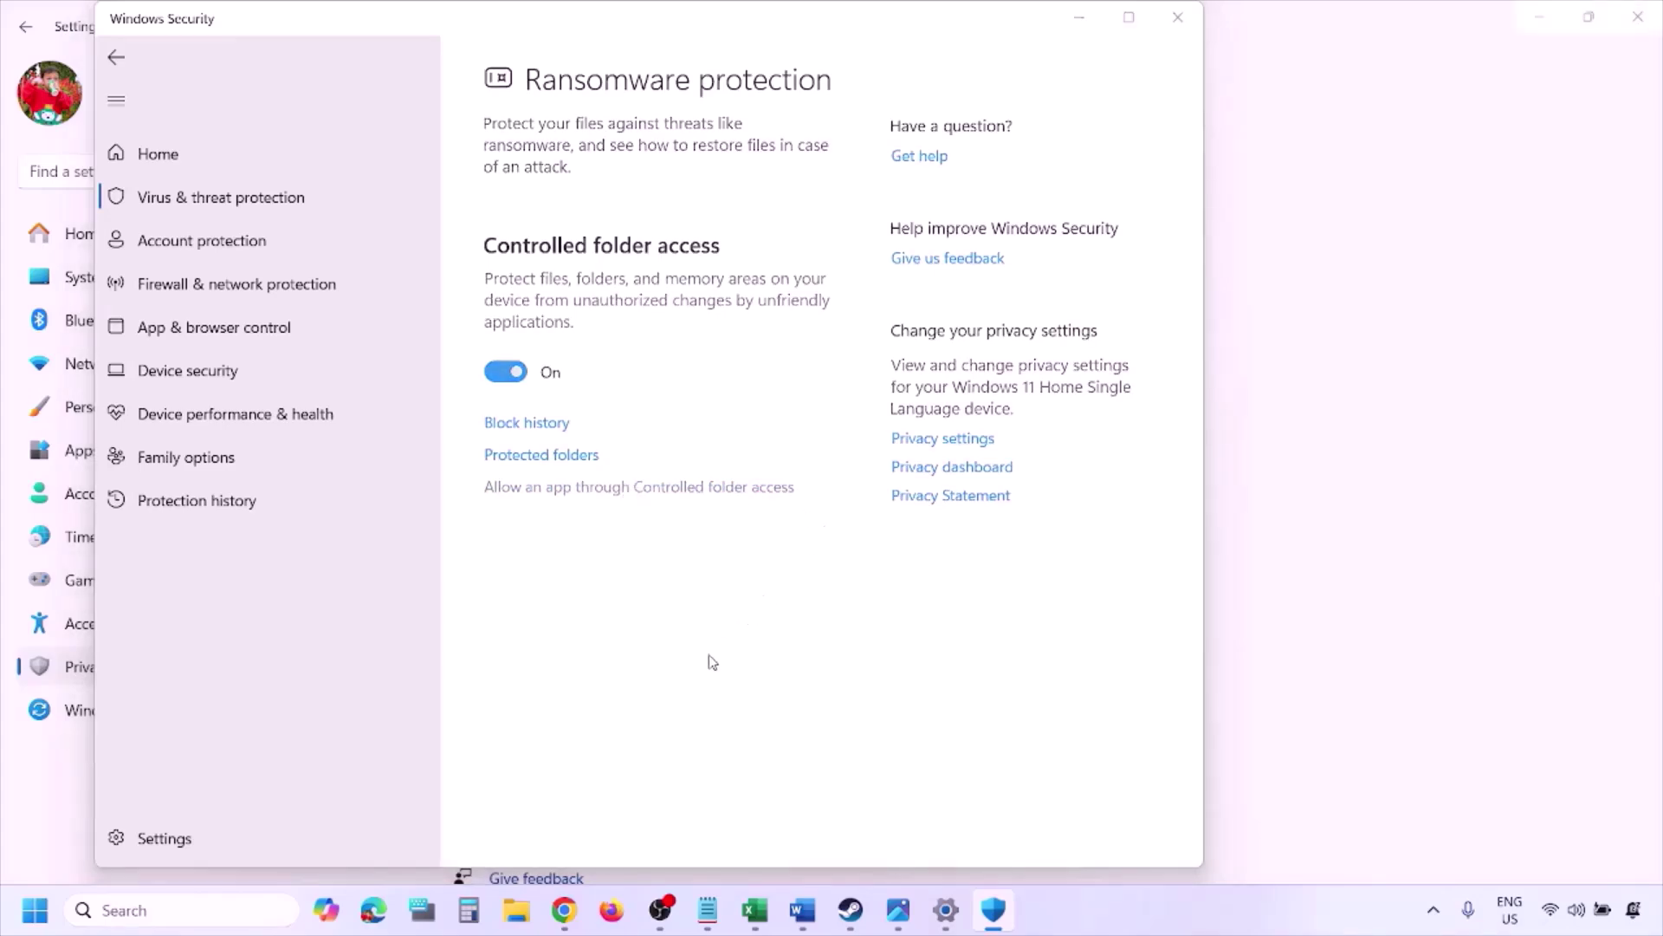
pyautogui.scroll(-3, 643, 300)
pyautogui.scroll(3, 643, 300)
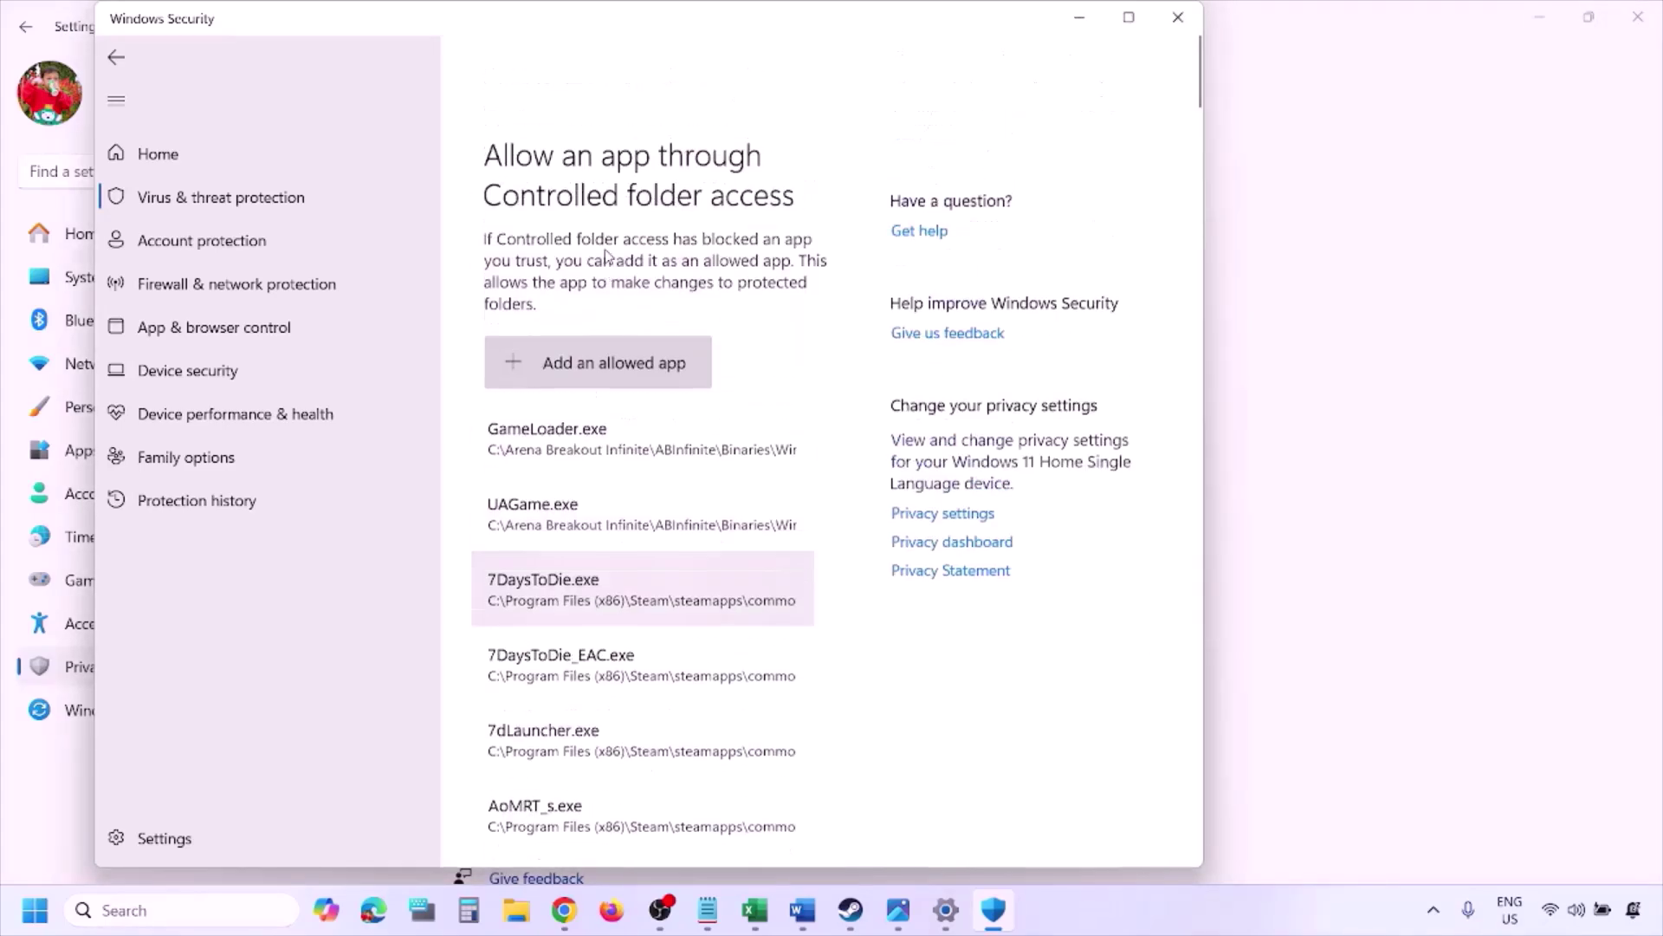
# - Start adding an allowed app to Controlled folder access, browsing all apps into C:\Program Files (x86)
pyautogui.click(622, 307)
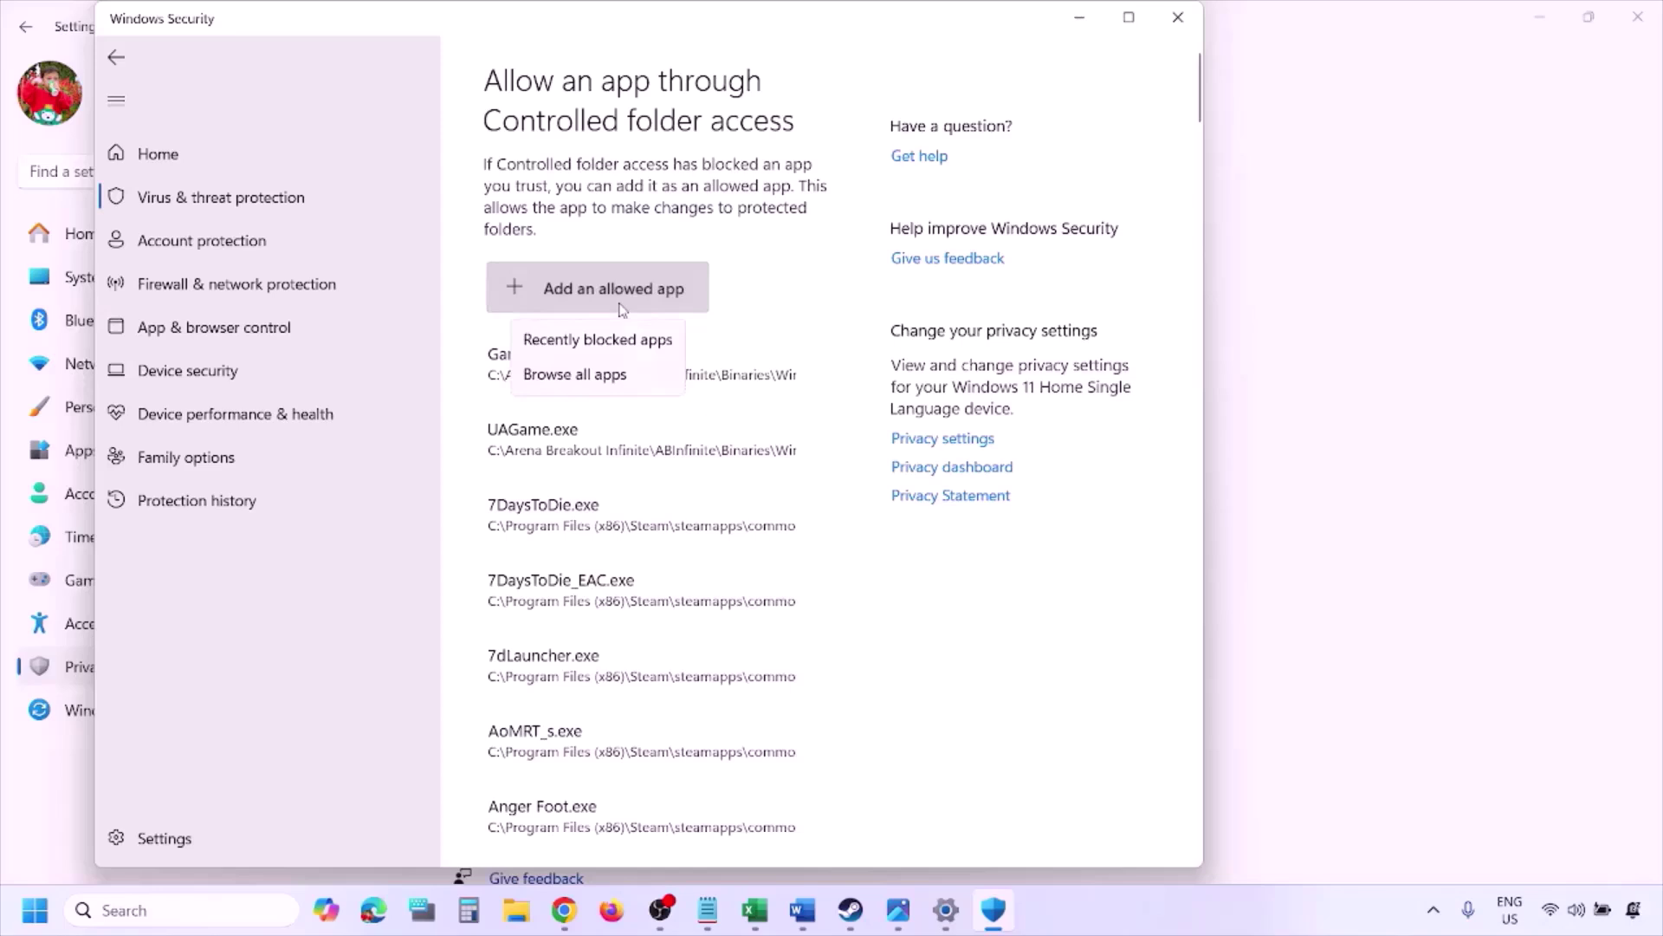
pyautogui.click(624, 374)
pyautogui.click(181, 459)
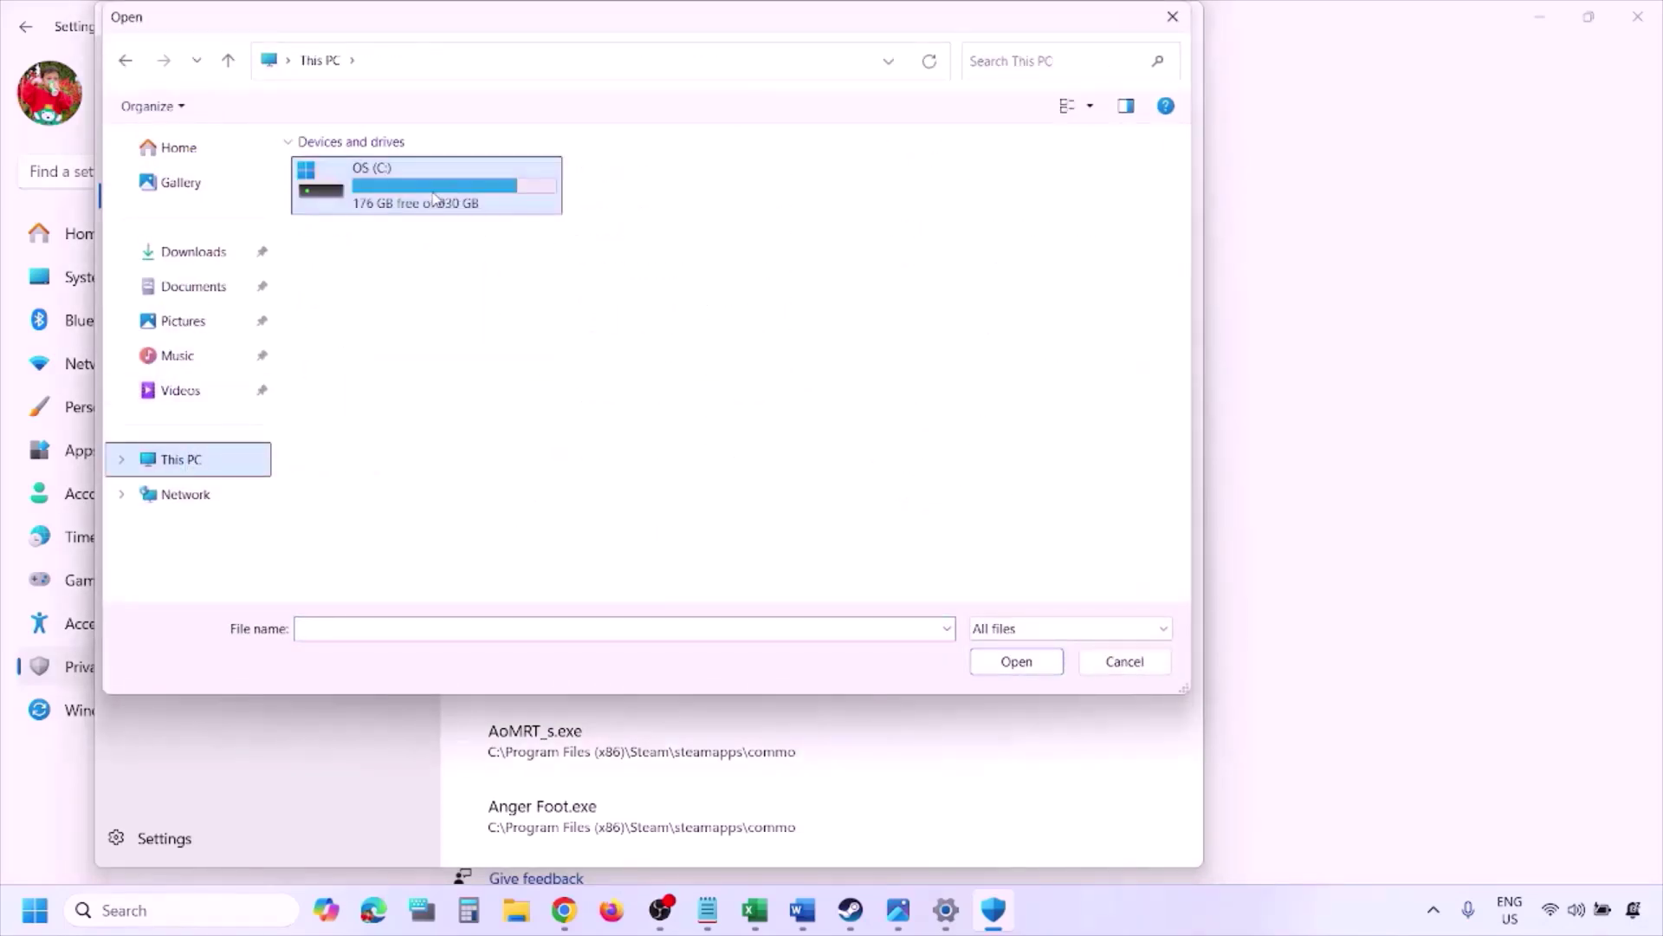
pyautogui.doubleClick(434, 198)
pyautogui.scroll(-3, 434, 201)
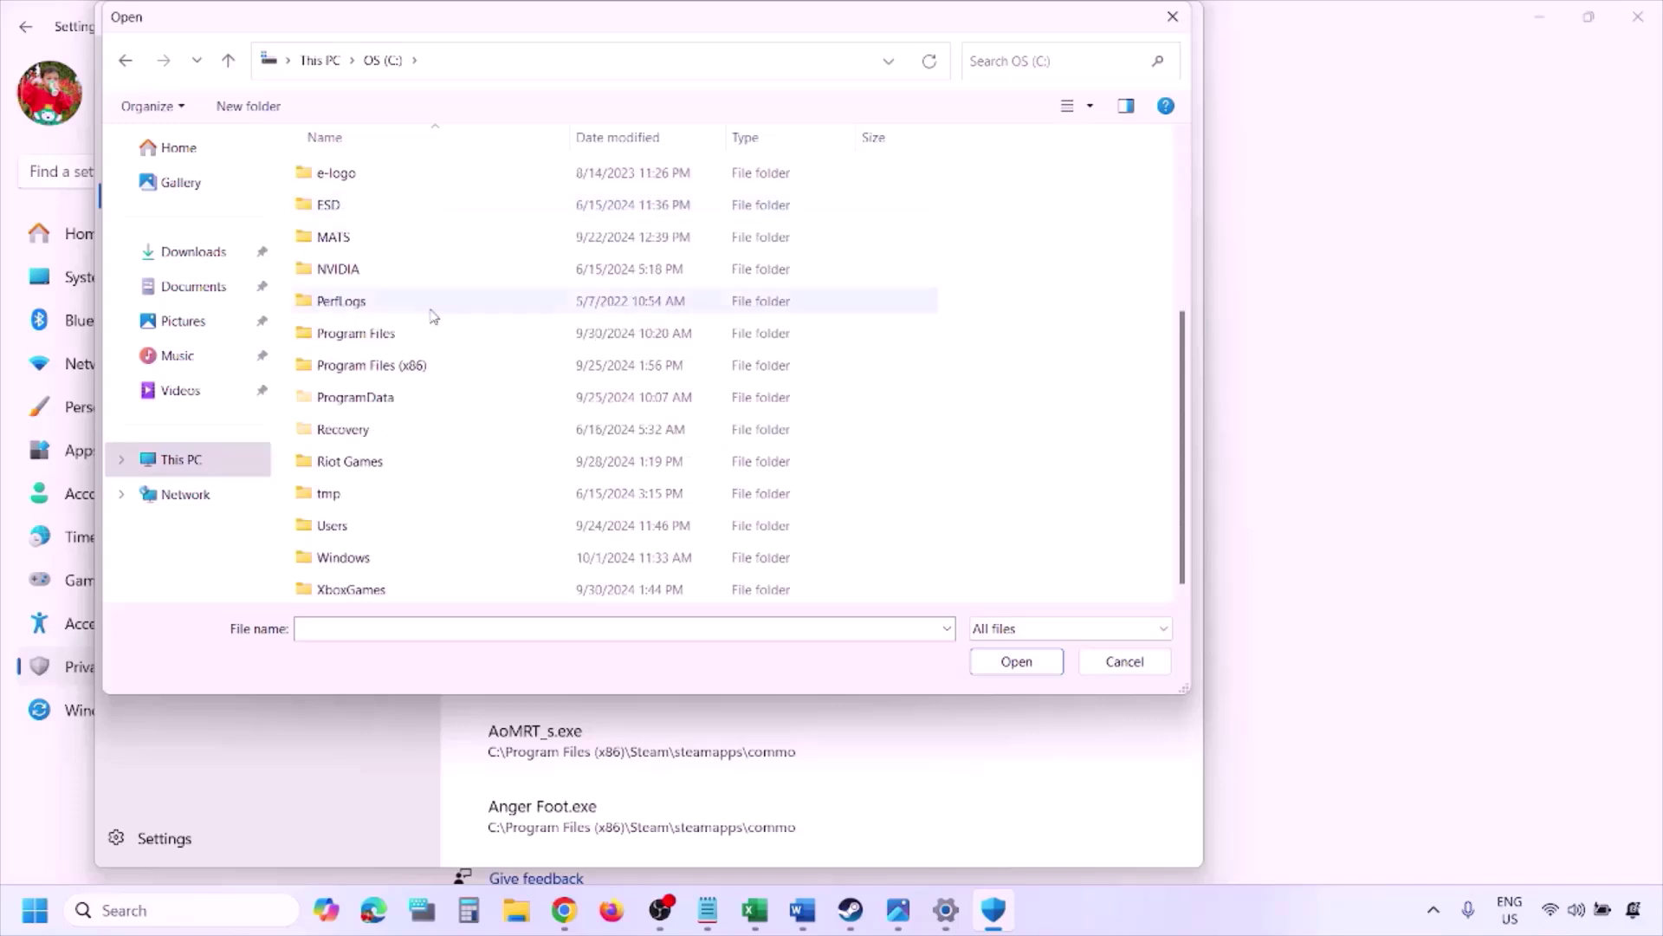
pyautogui.doubleClick(418, 364)
# - Browse into the steamapps folder of the Steam installation, and cancel the allowed app selection
pyautogui.scroll(-4, 419, 365)
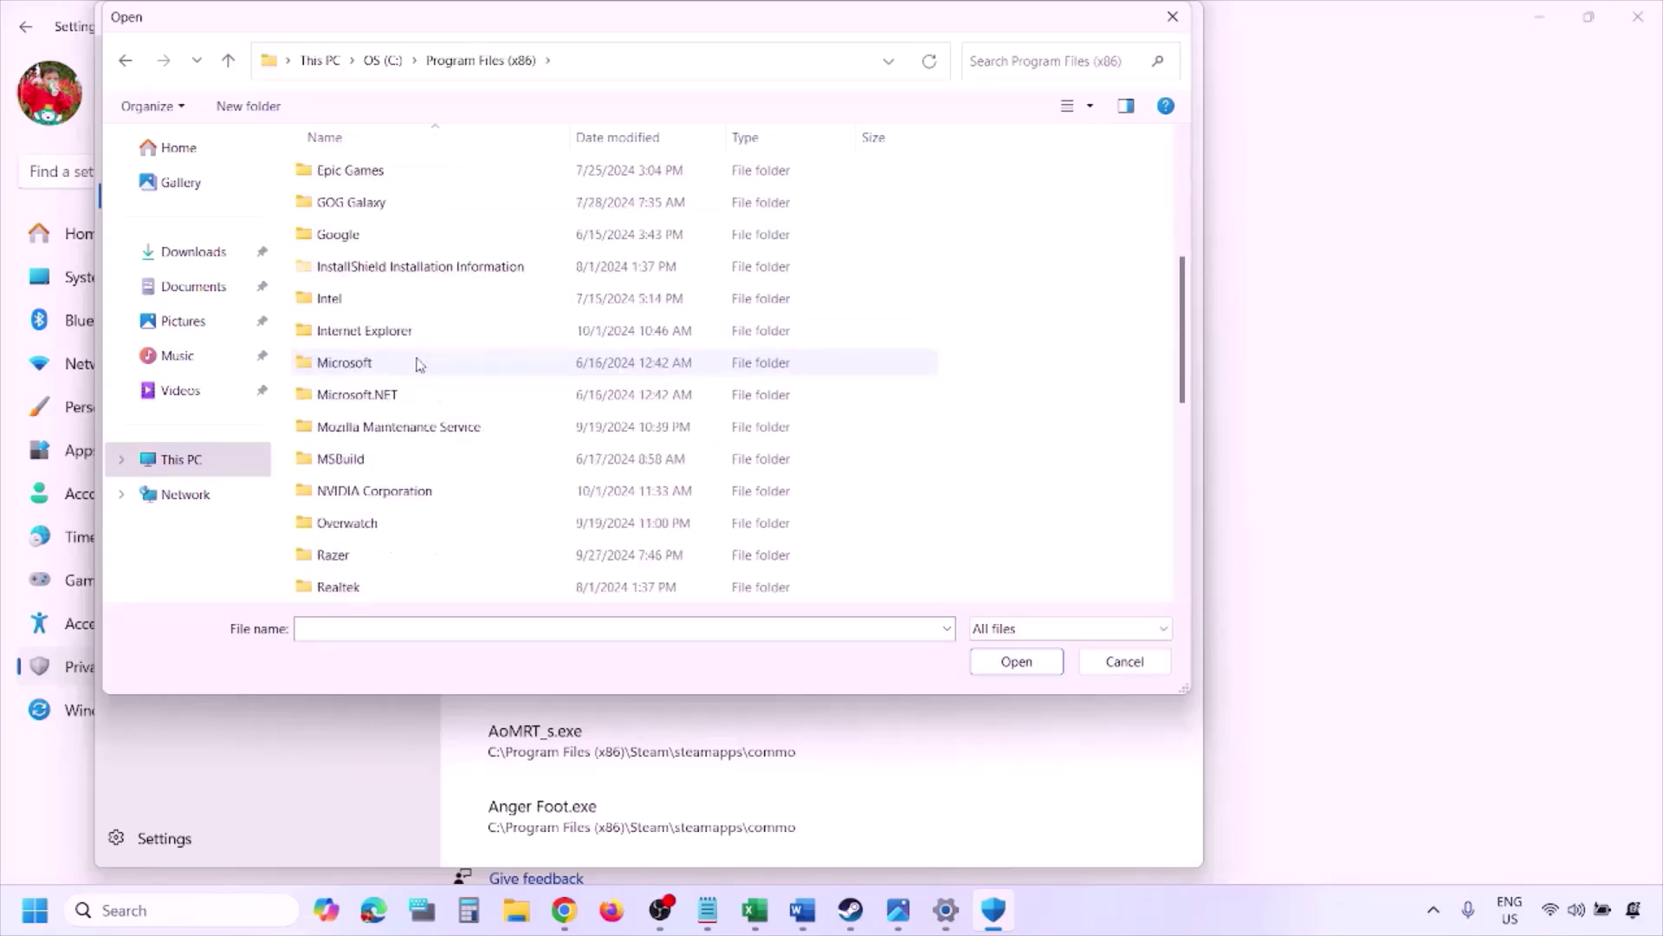
pyautogui.scroll(-4, 418, 364)
pyautogui.doubleClick(368, 299)
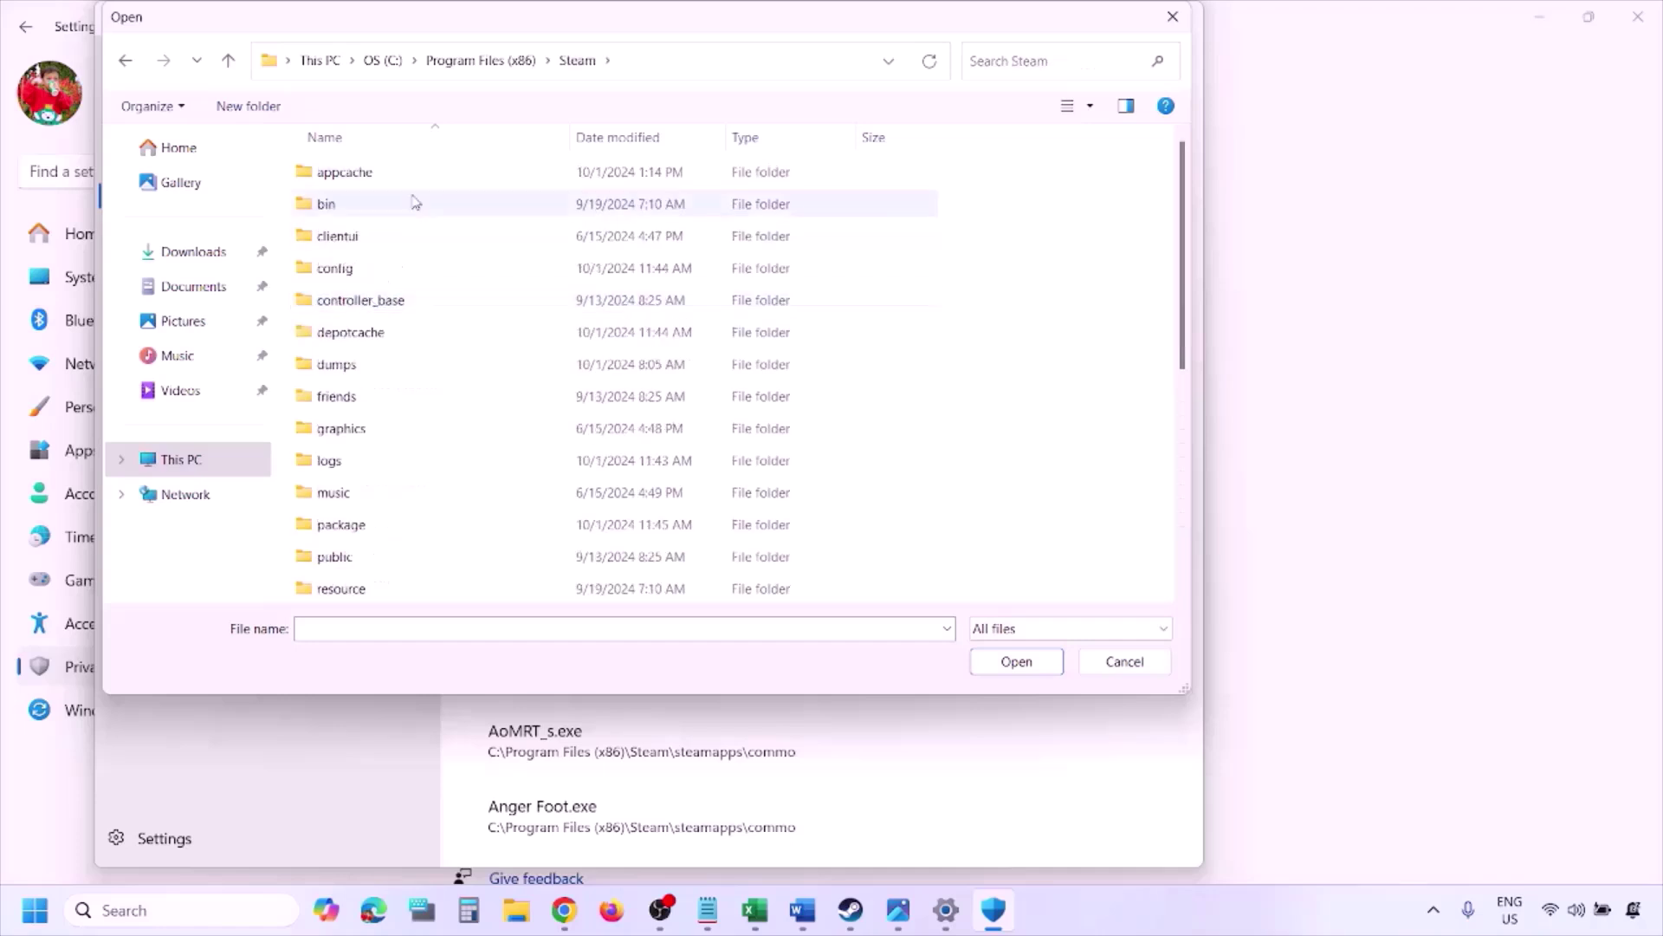
pyautogui.scroll(-4, 390, 377)
pyautogui.click(381, 333)
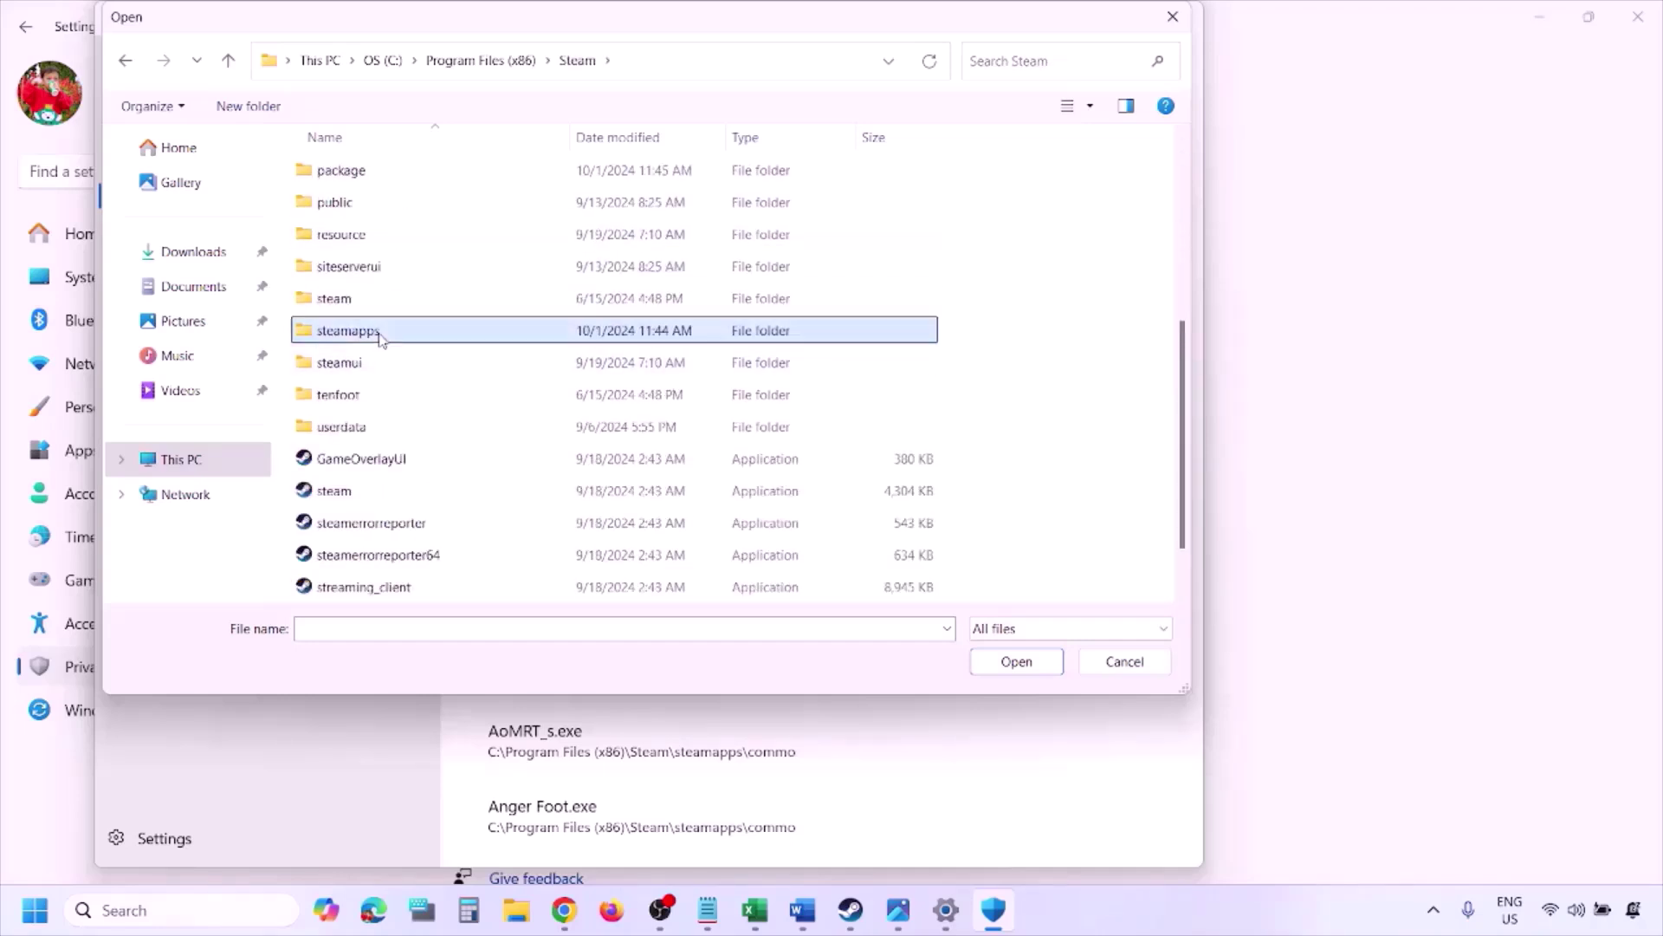
pyautogui.doubleClick(381, 336)
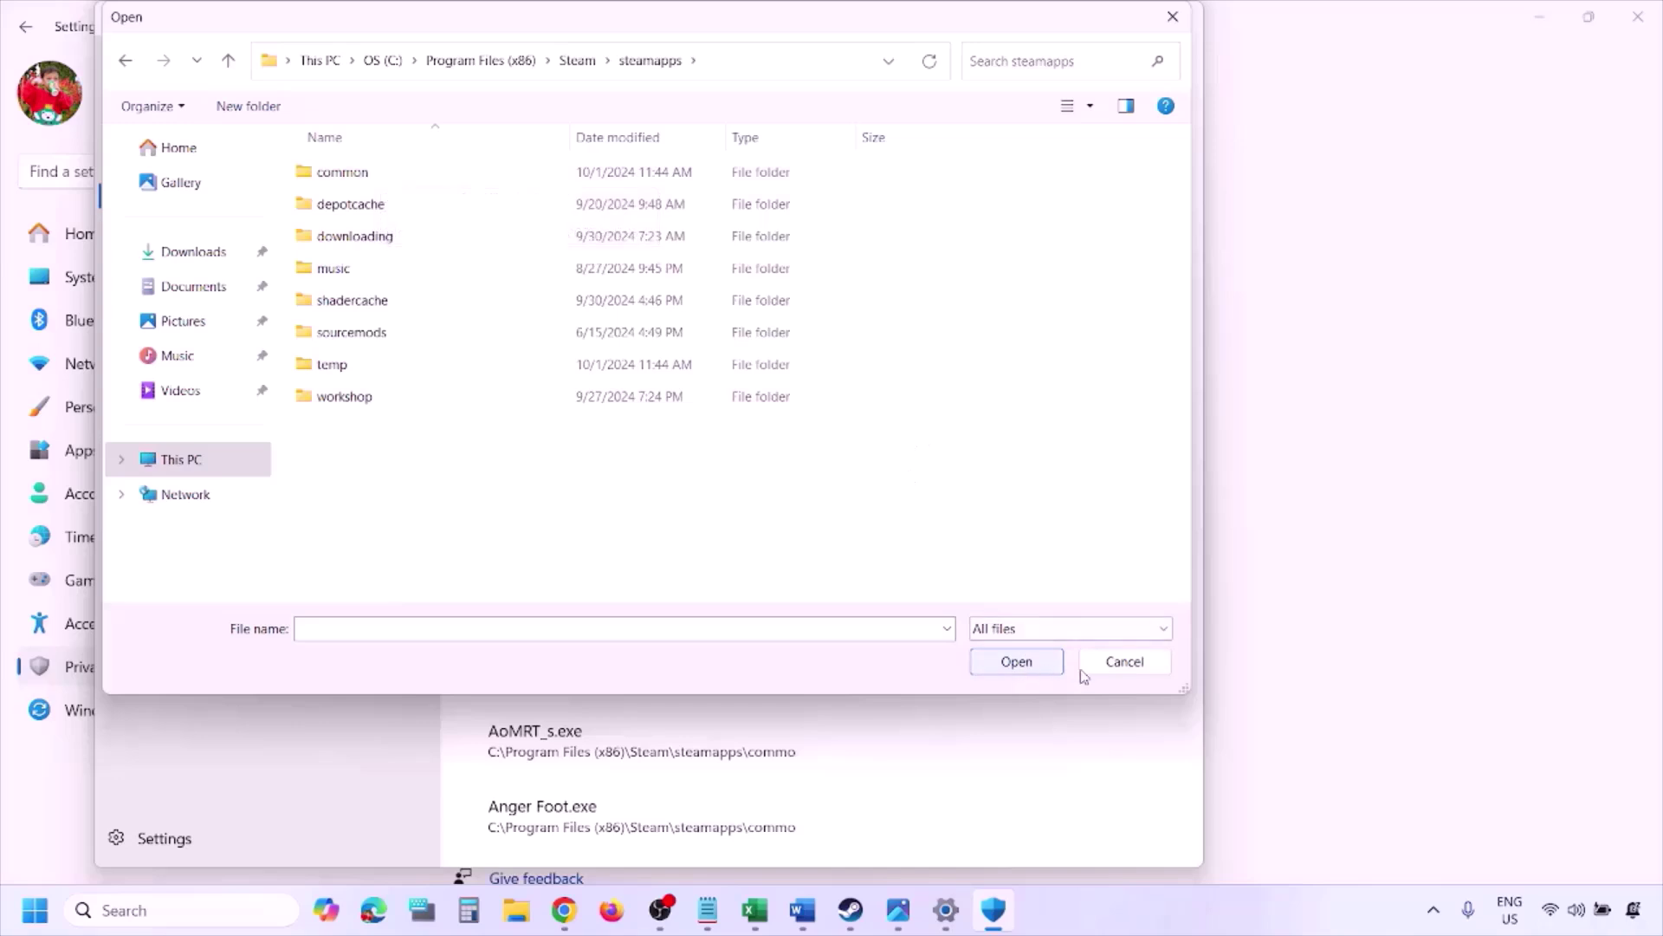
pyautogui.click(1124, 662)
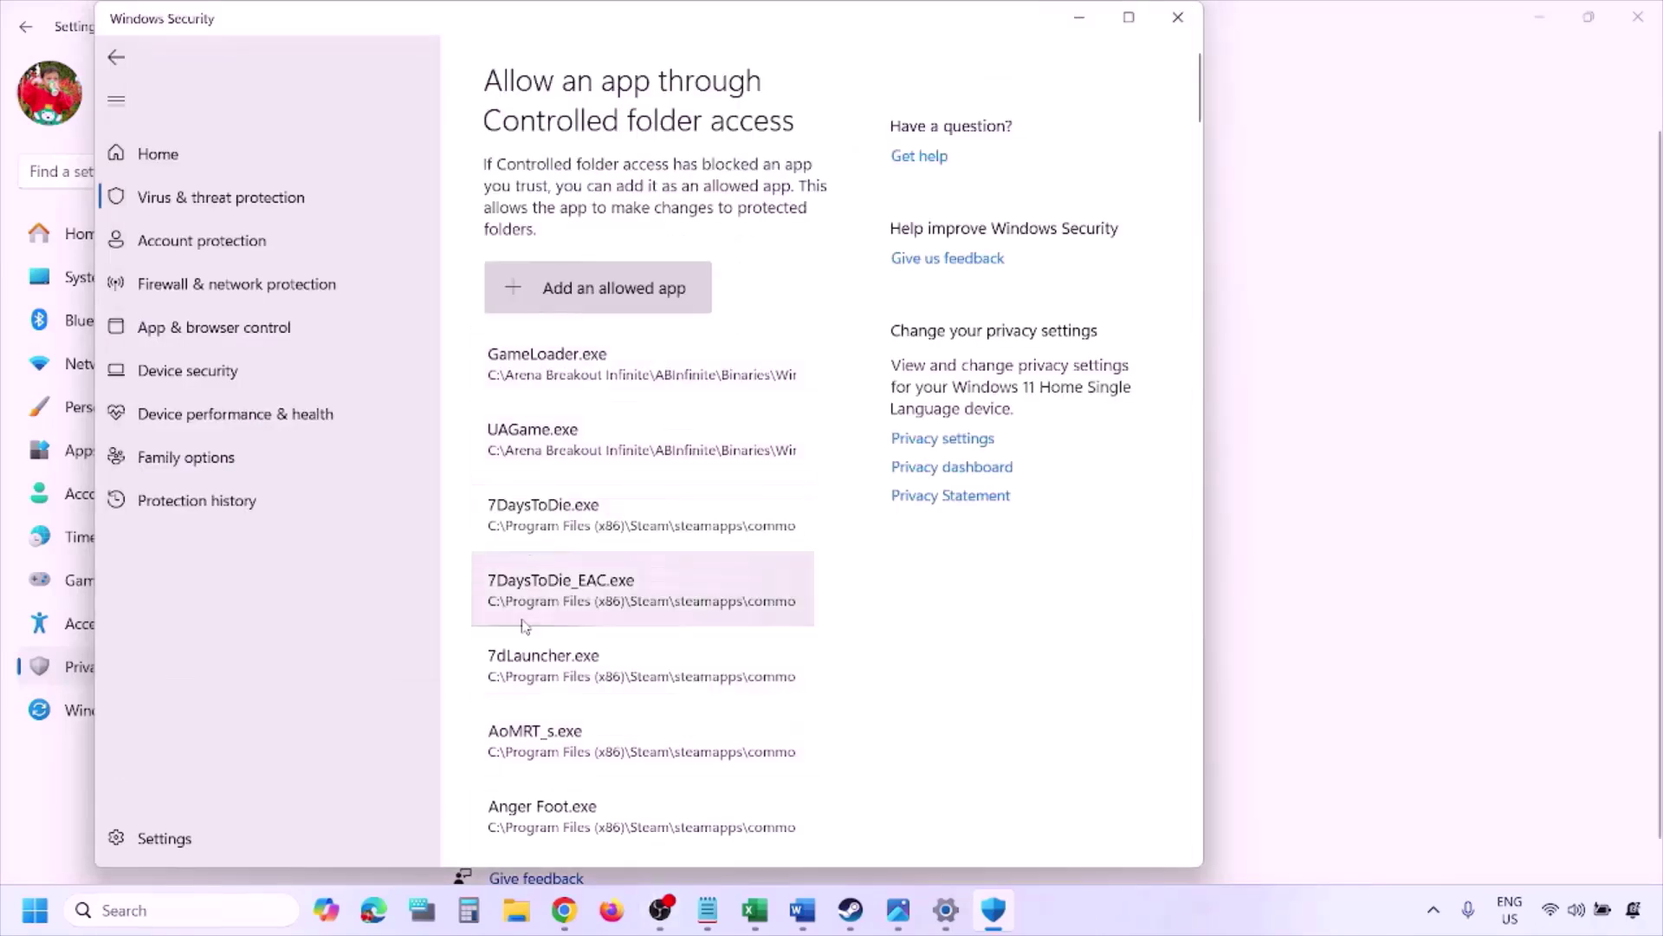
# - Open the Windows Defender Firewall list of allowed apps from Control Panel and unlock its settings for changes
pyautogui.click(171, 910)
pyautogui.write('ontrol')
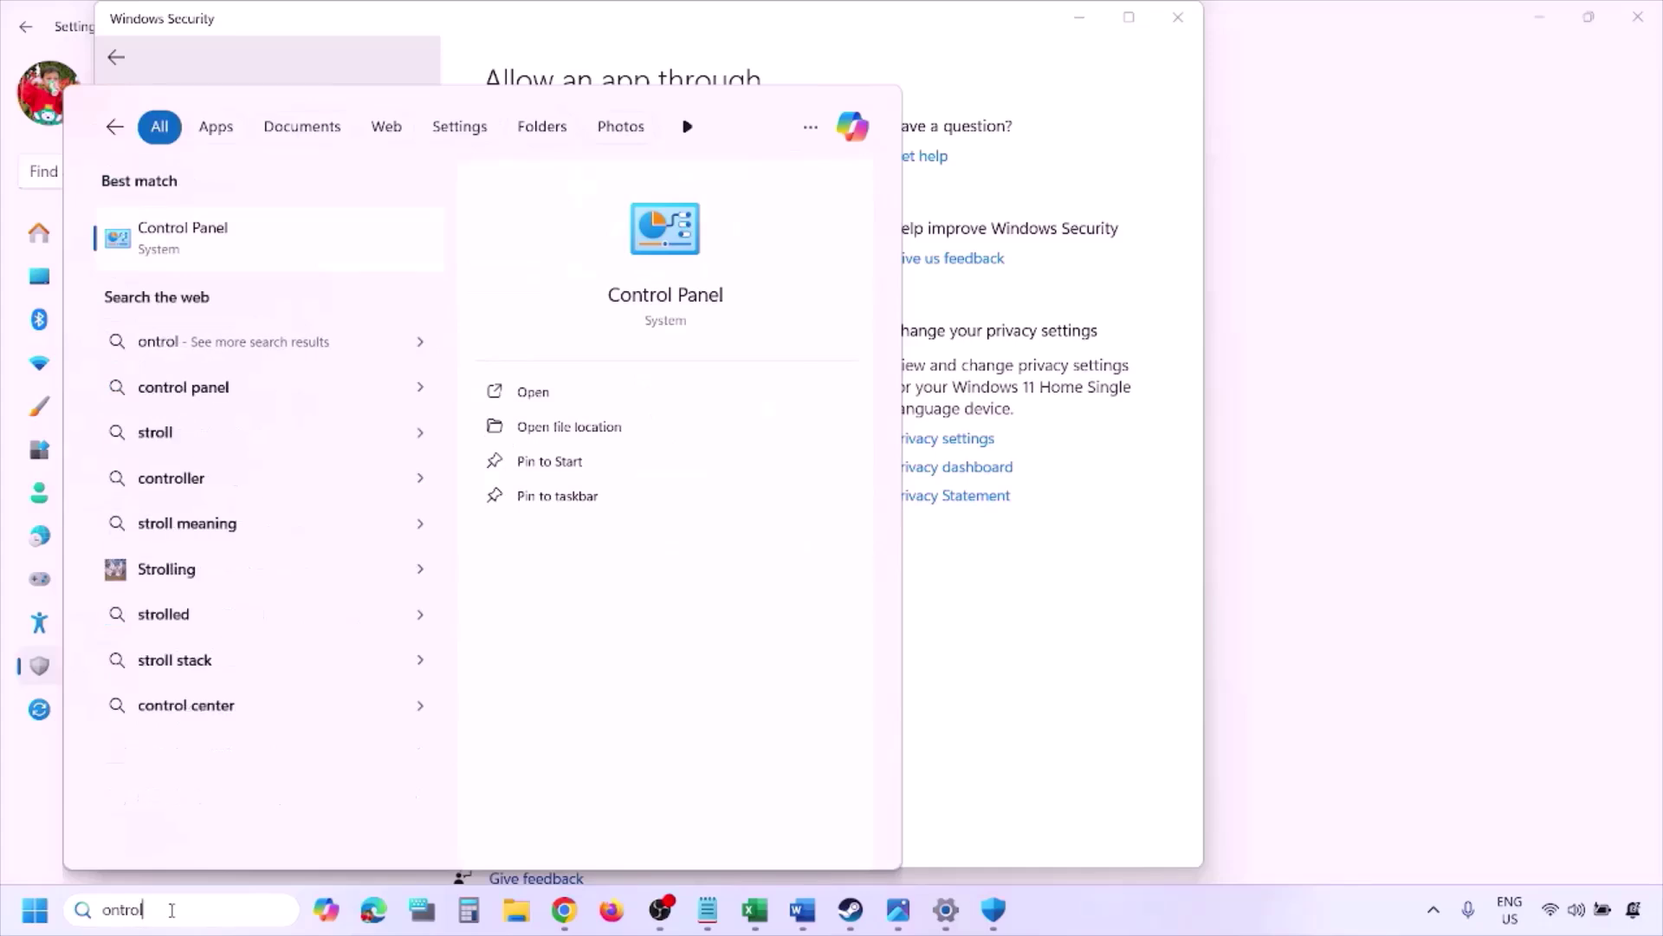
pyautogui.press('Return')
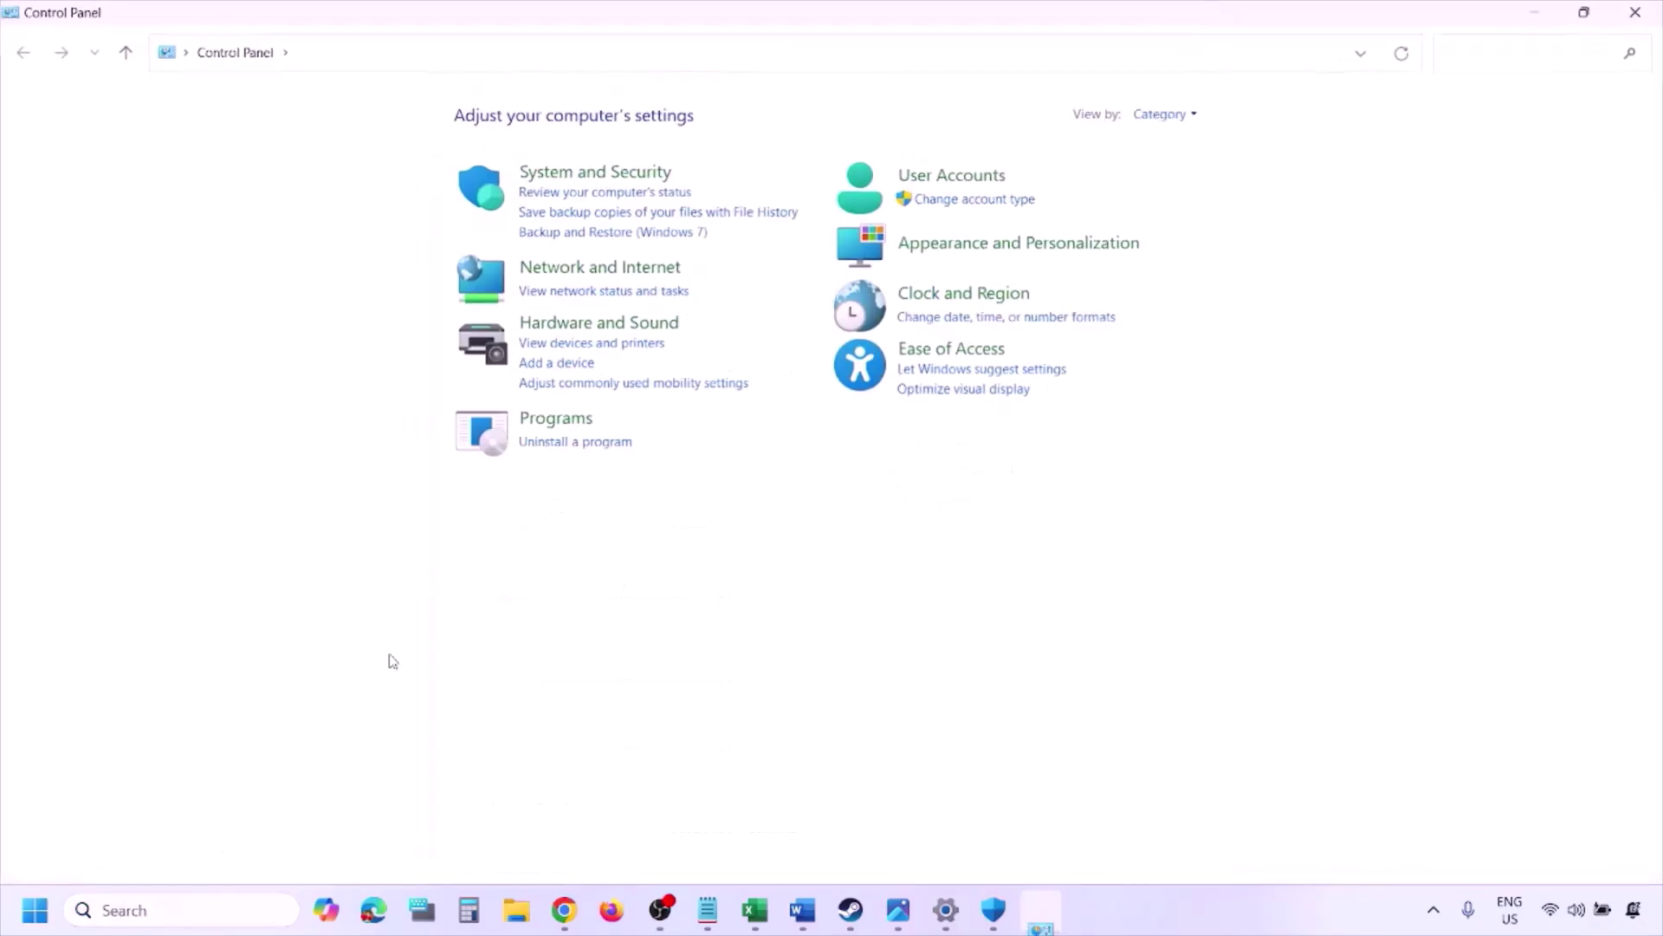
pyautogui.click(572, 173)
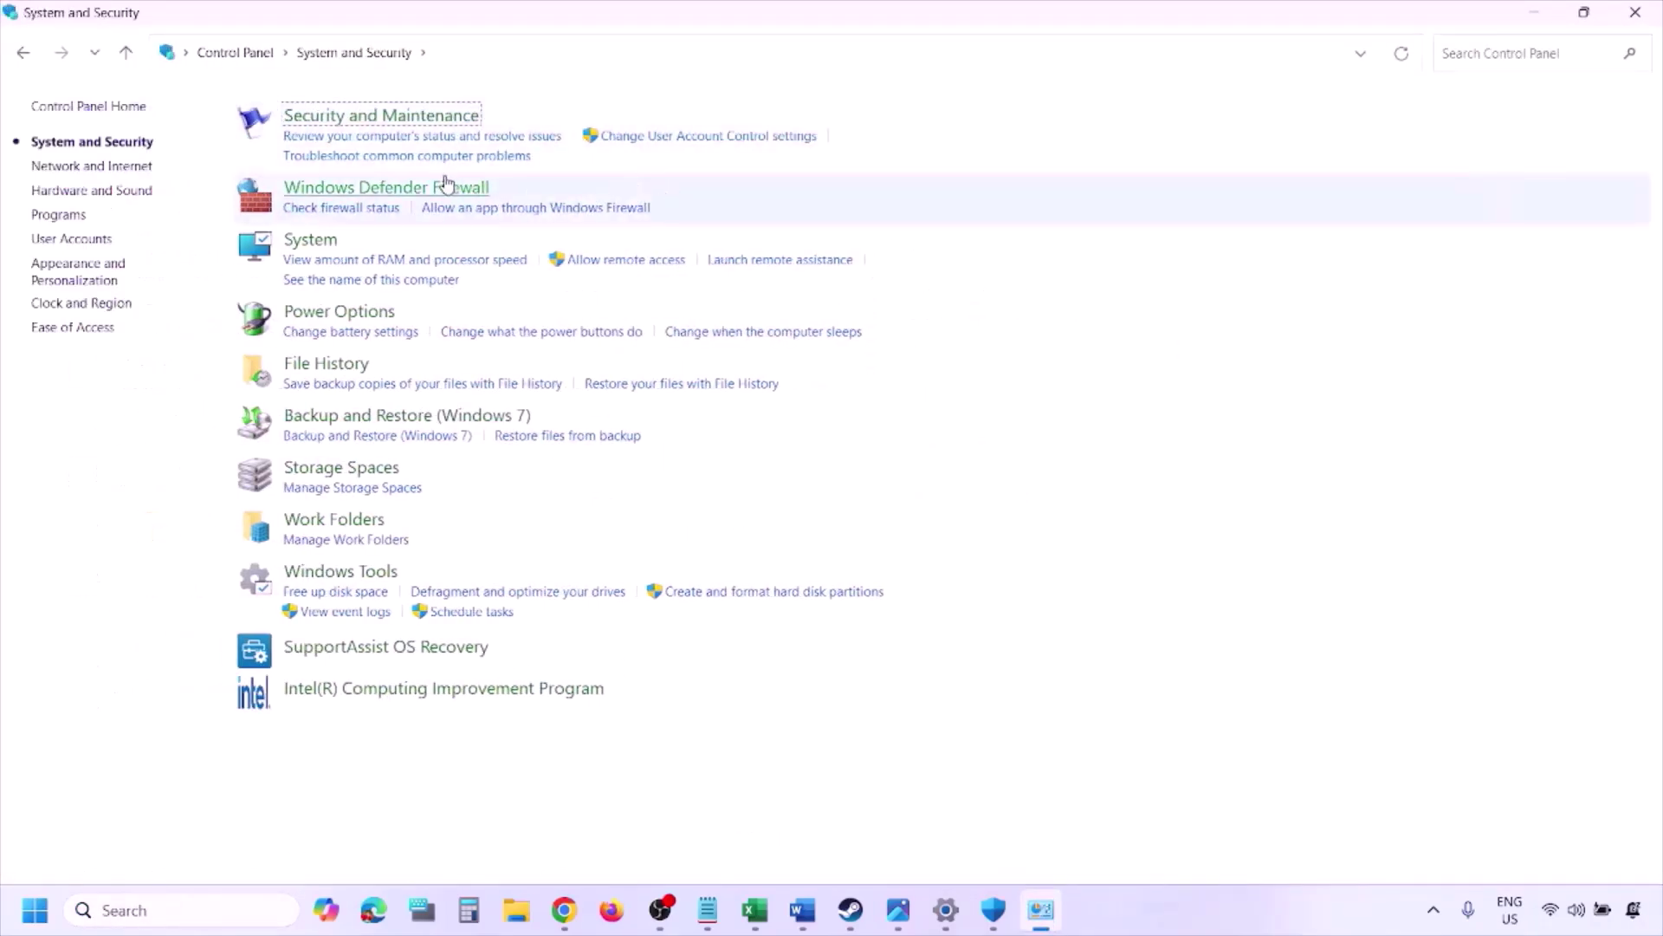
pyautogui.click(449, 188)
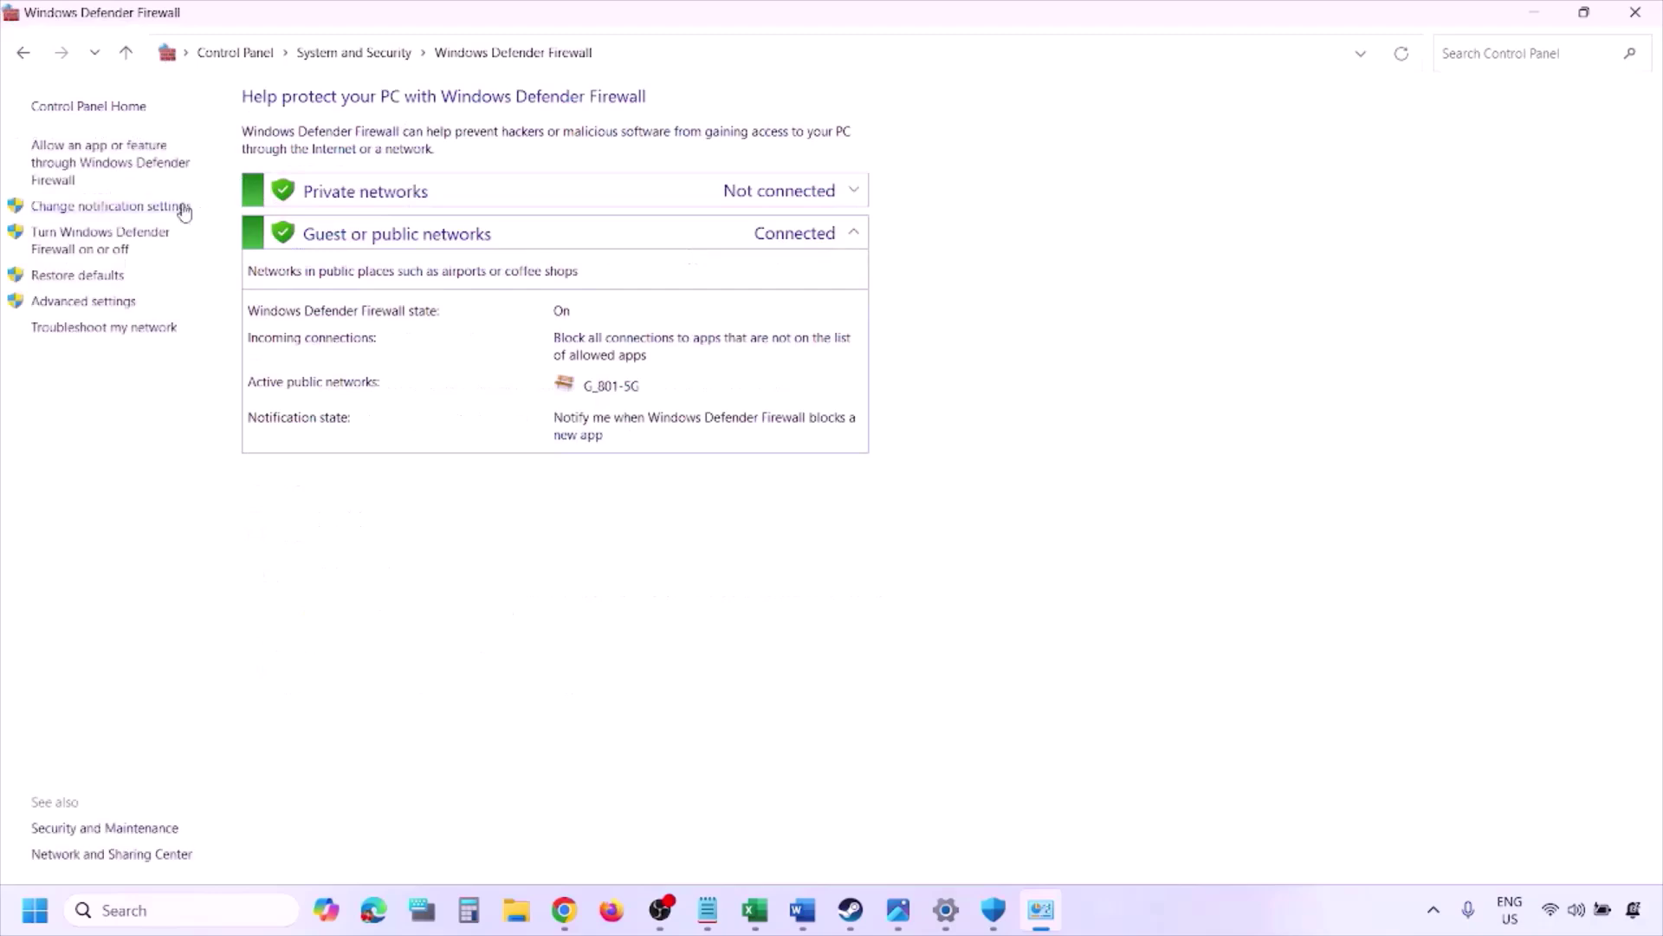
pyautogui.click(113, 160)
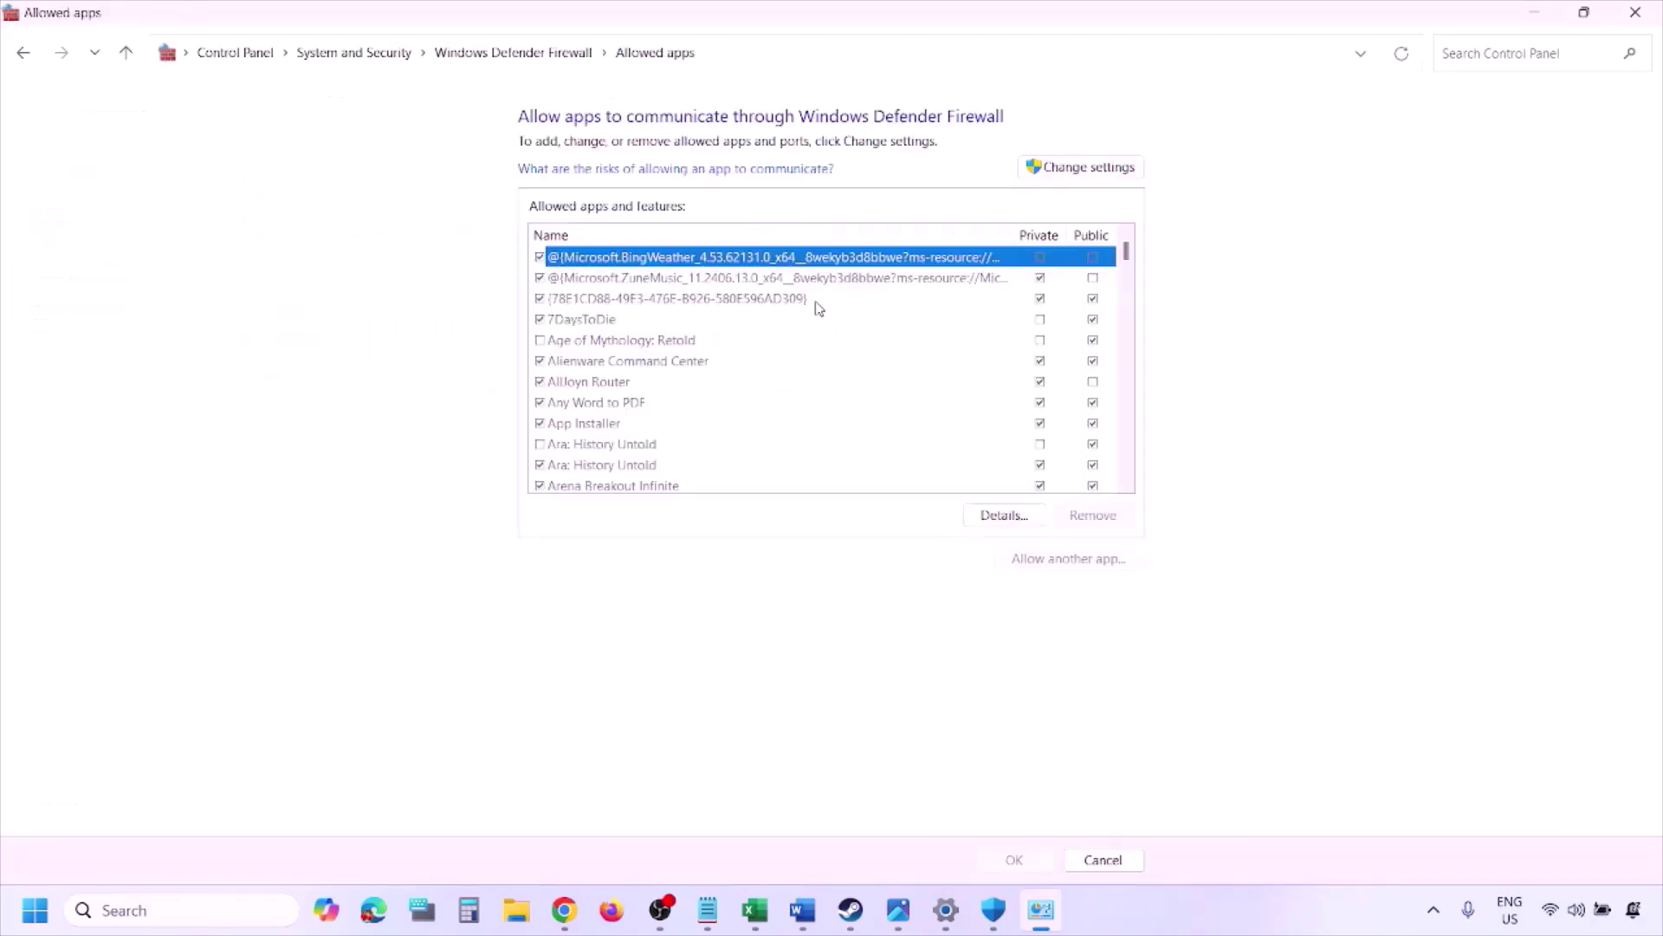
pyautogui.click(1117, 166)
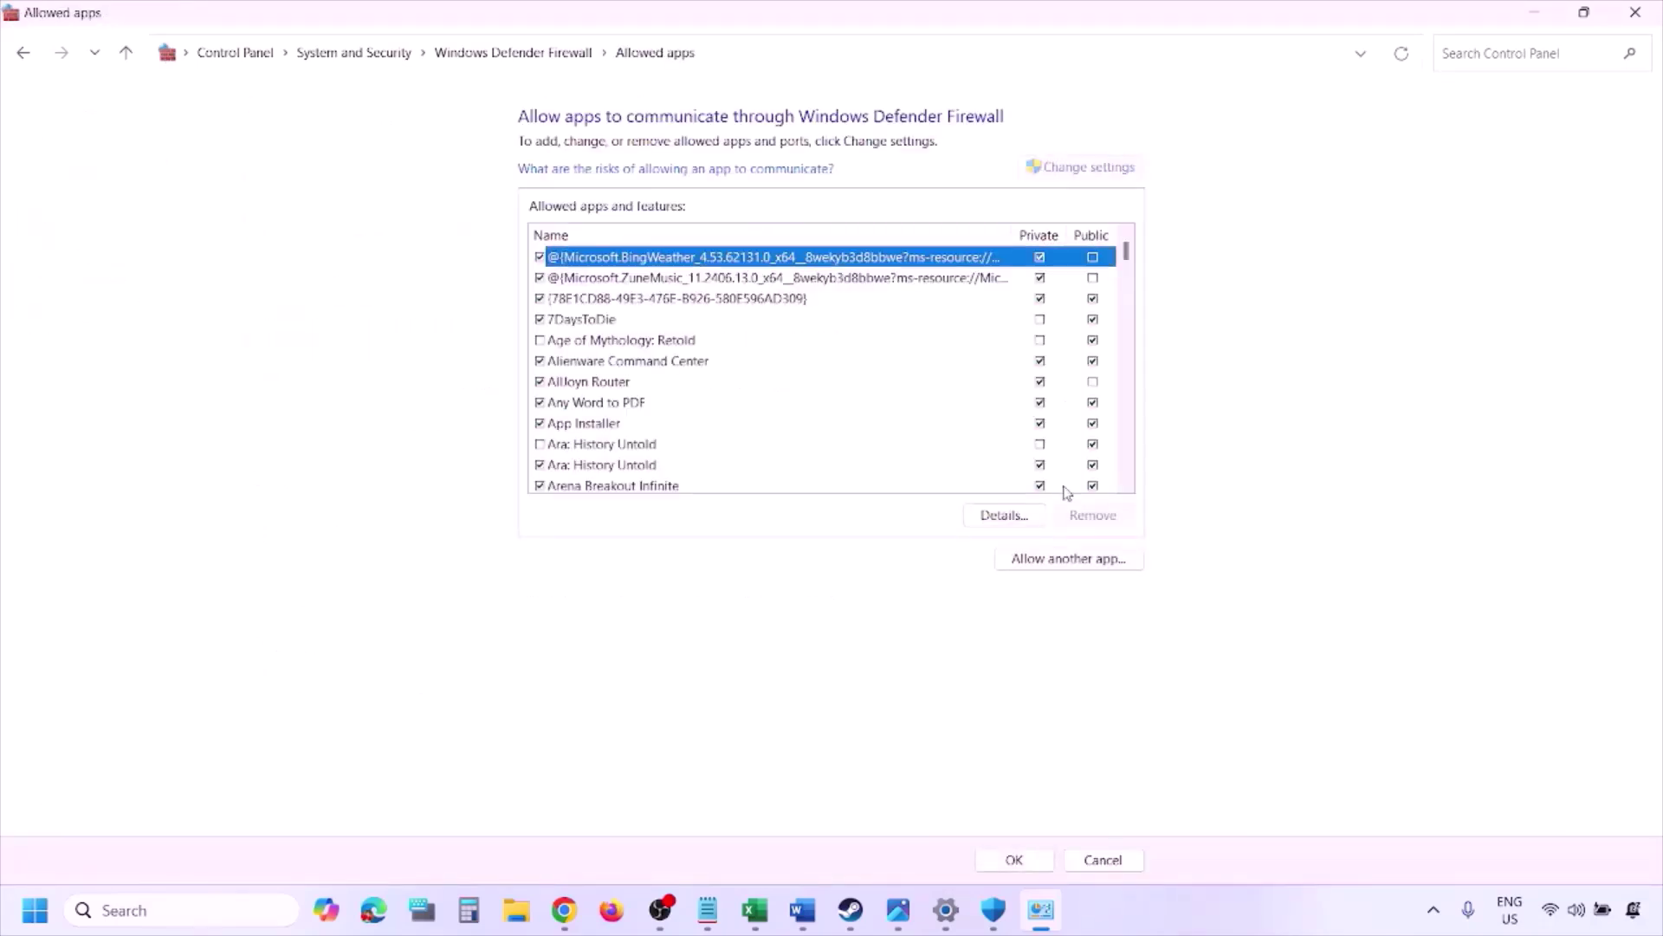
# - Try to allow another app through the firewall, browsing to This PC for its file, and cancel adding it
pyautogui.click(1069, 560)
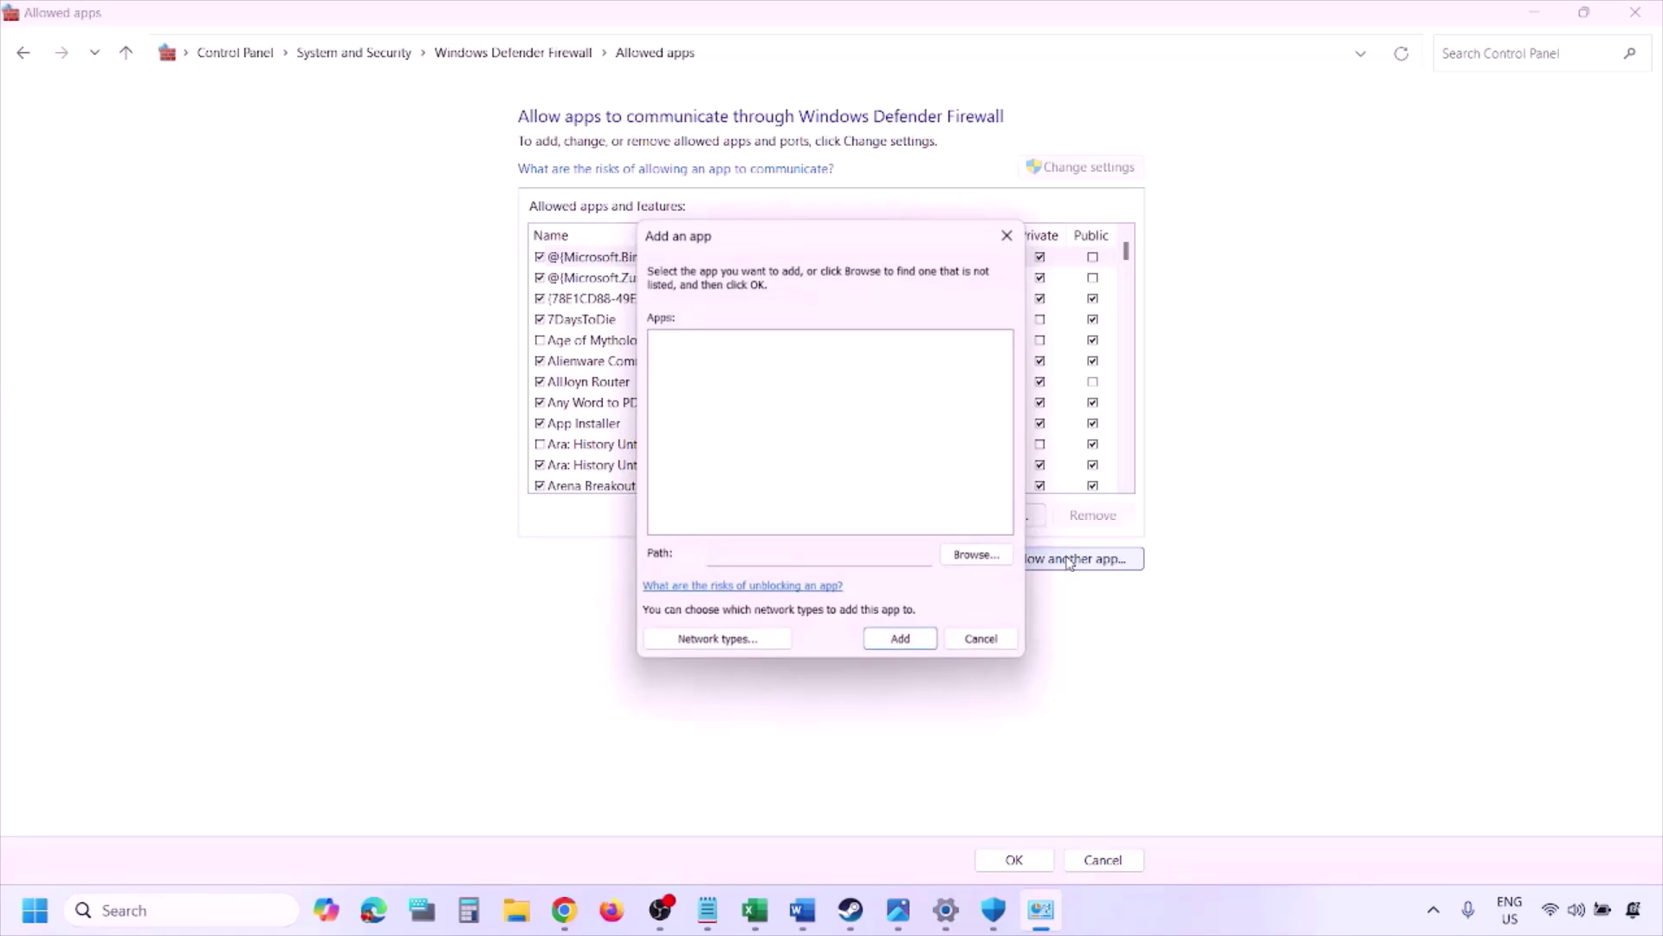
pyautogui.click(979, 556)
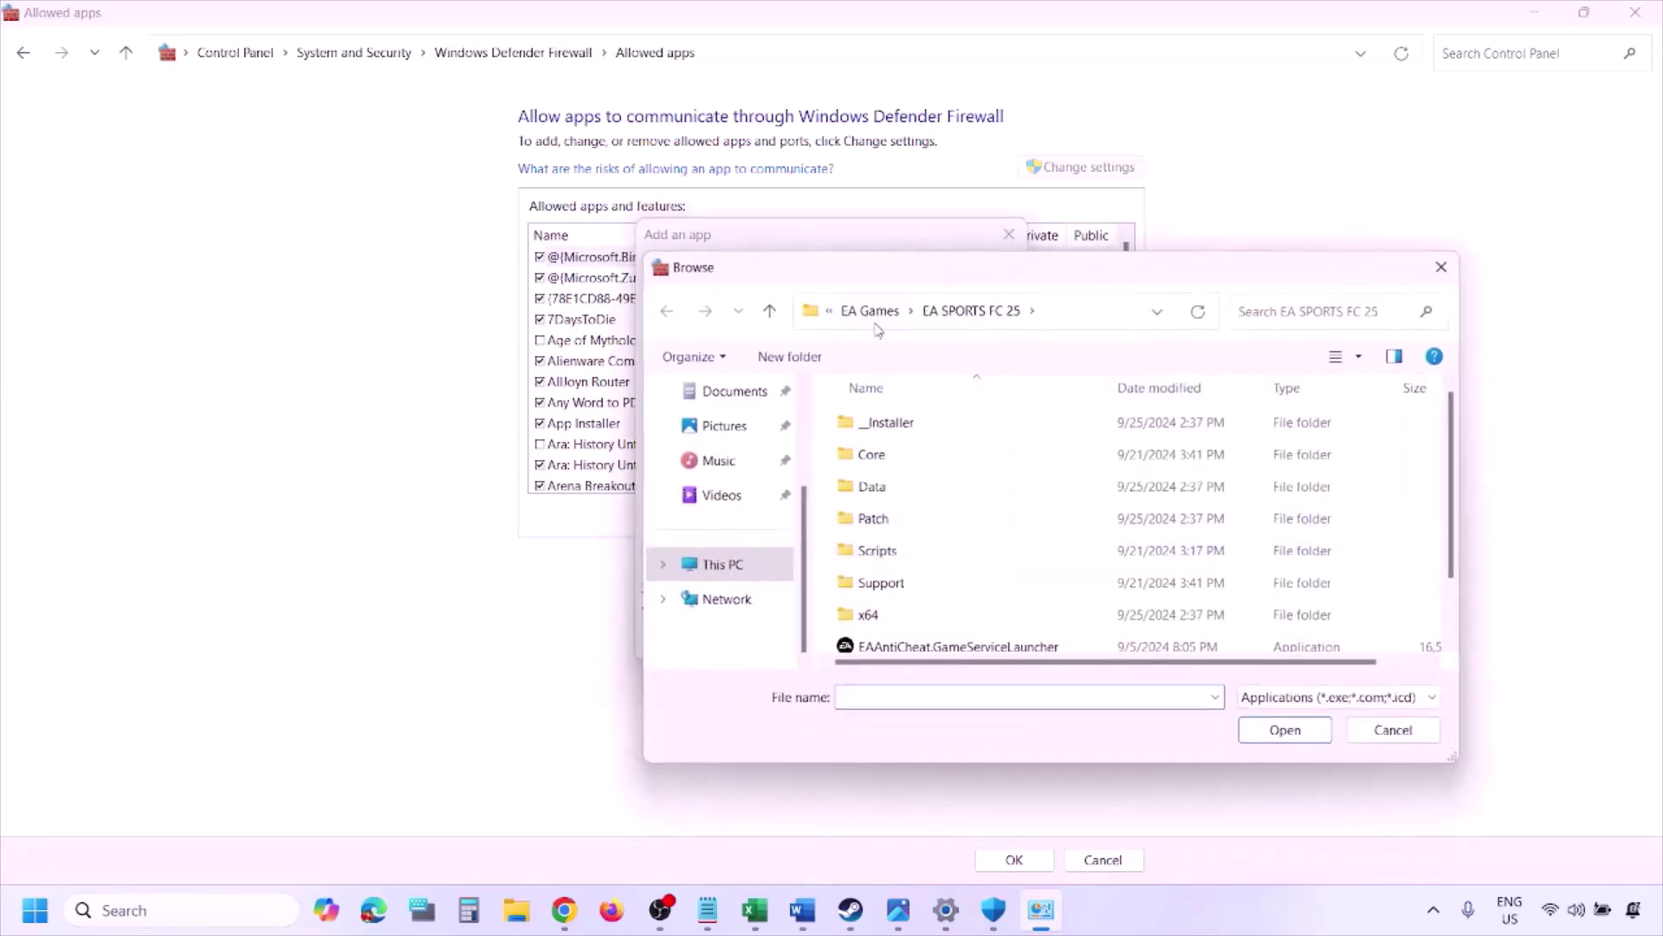
pyautogui.click(762, 571)
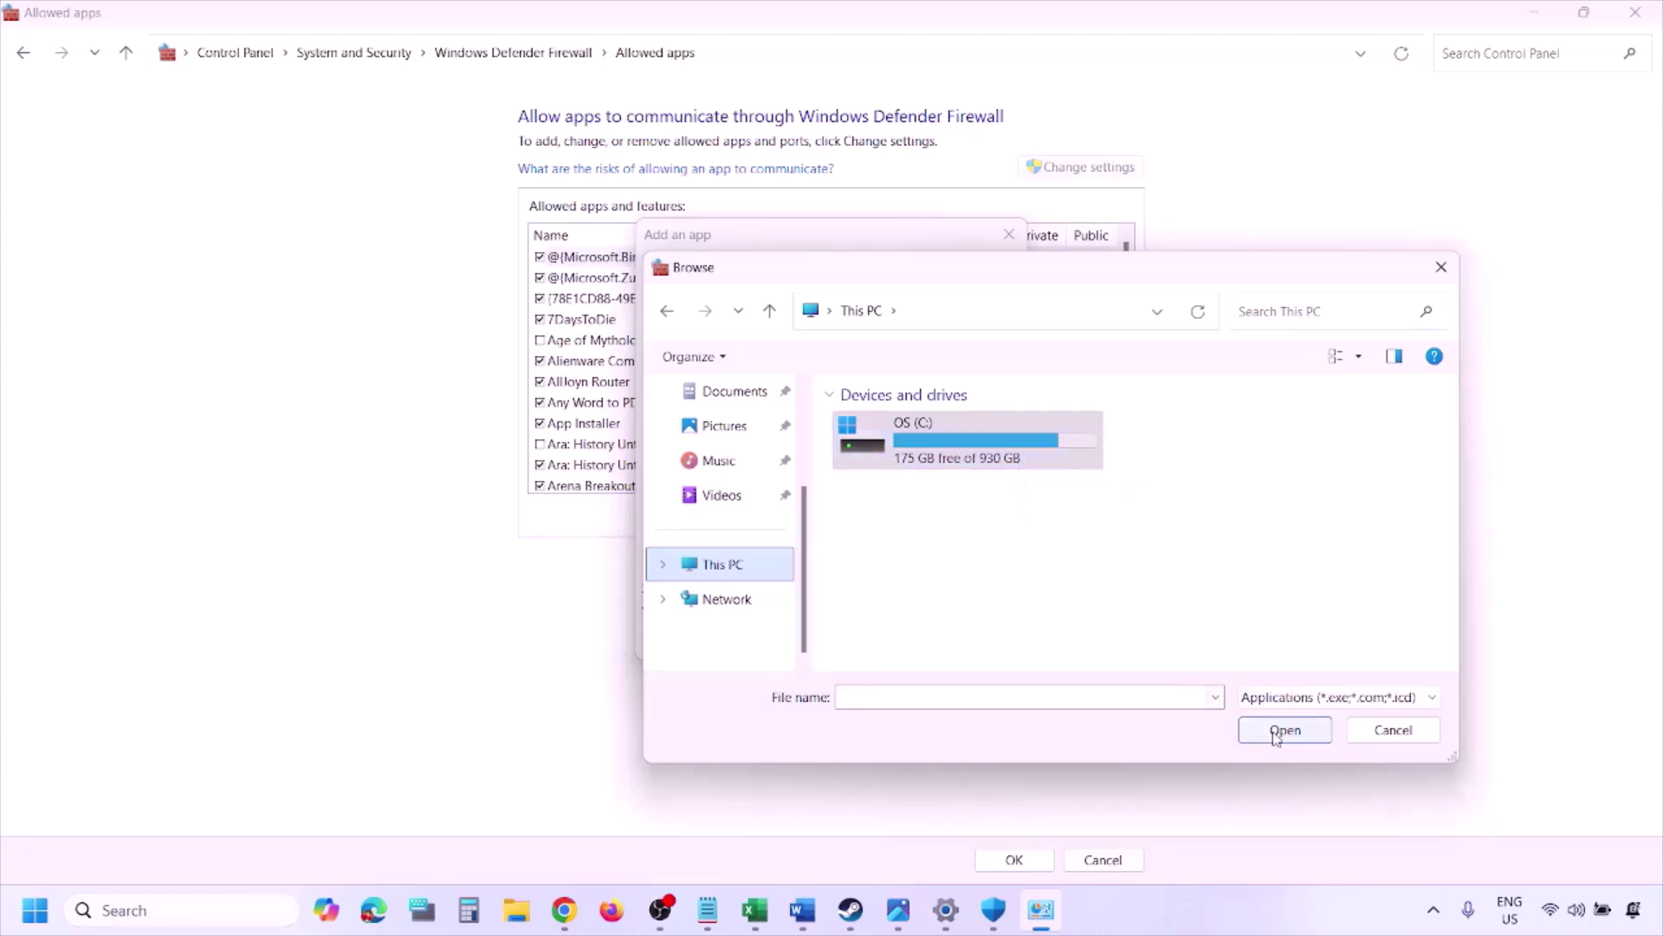
pyautogui.click(1374, 735)
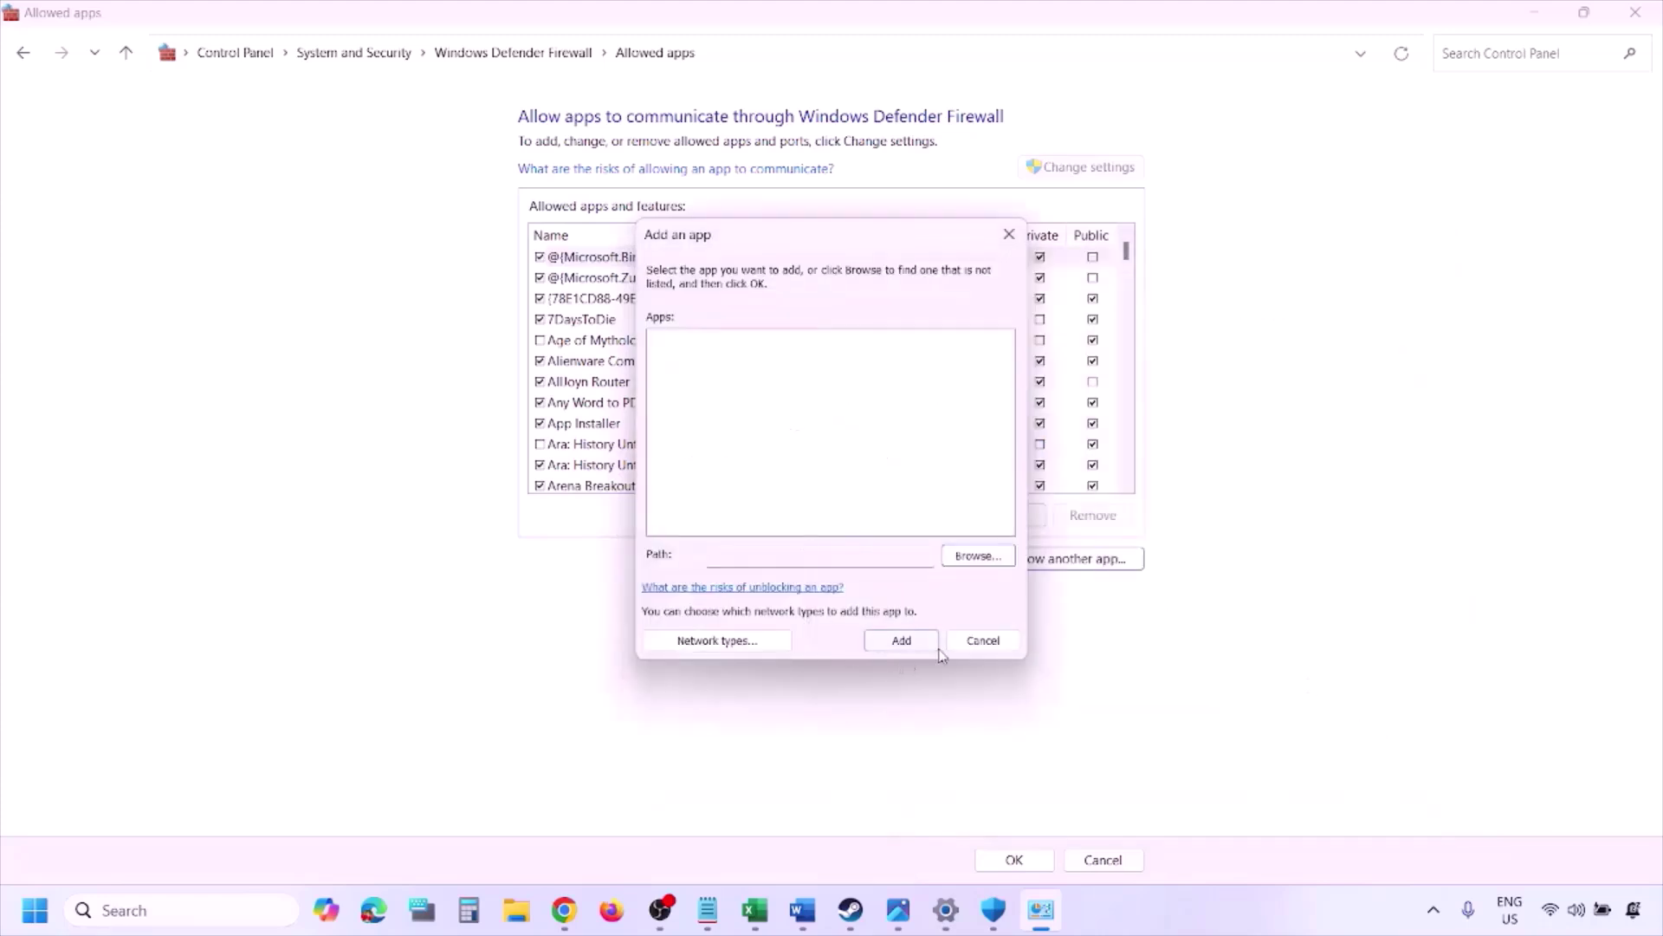
pyautogui.click(971, 642)
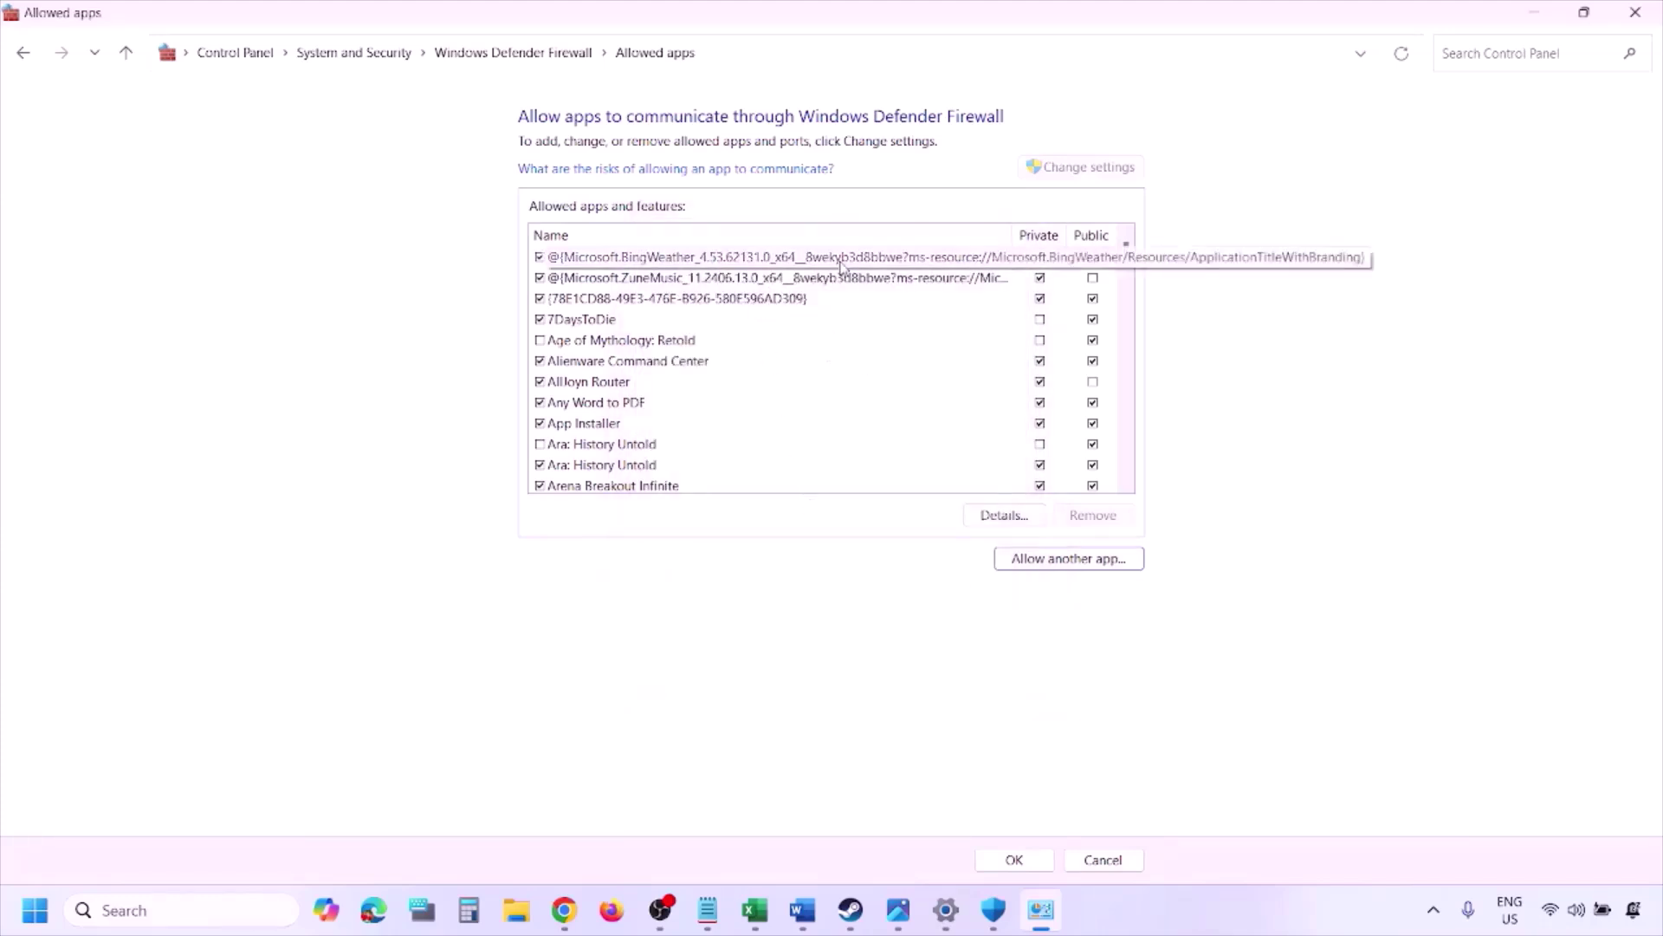
# - Close the firewall's allowed apps window and review Step 5 of the Word notes, highlighting the NVIDIA and AMD driver links
pyautogui.click(1636, 13)
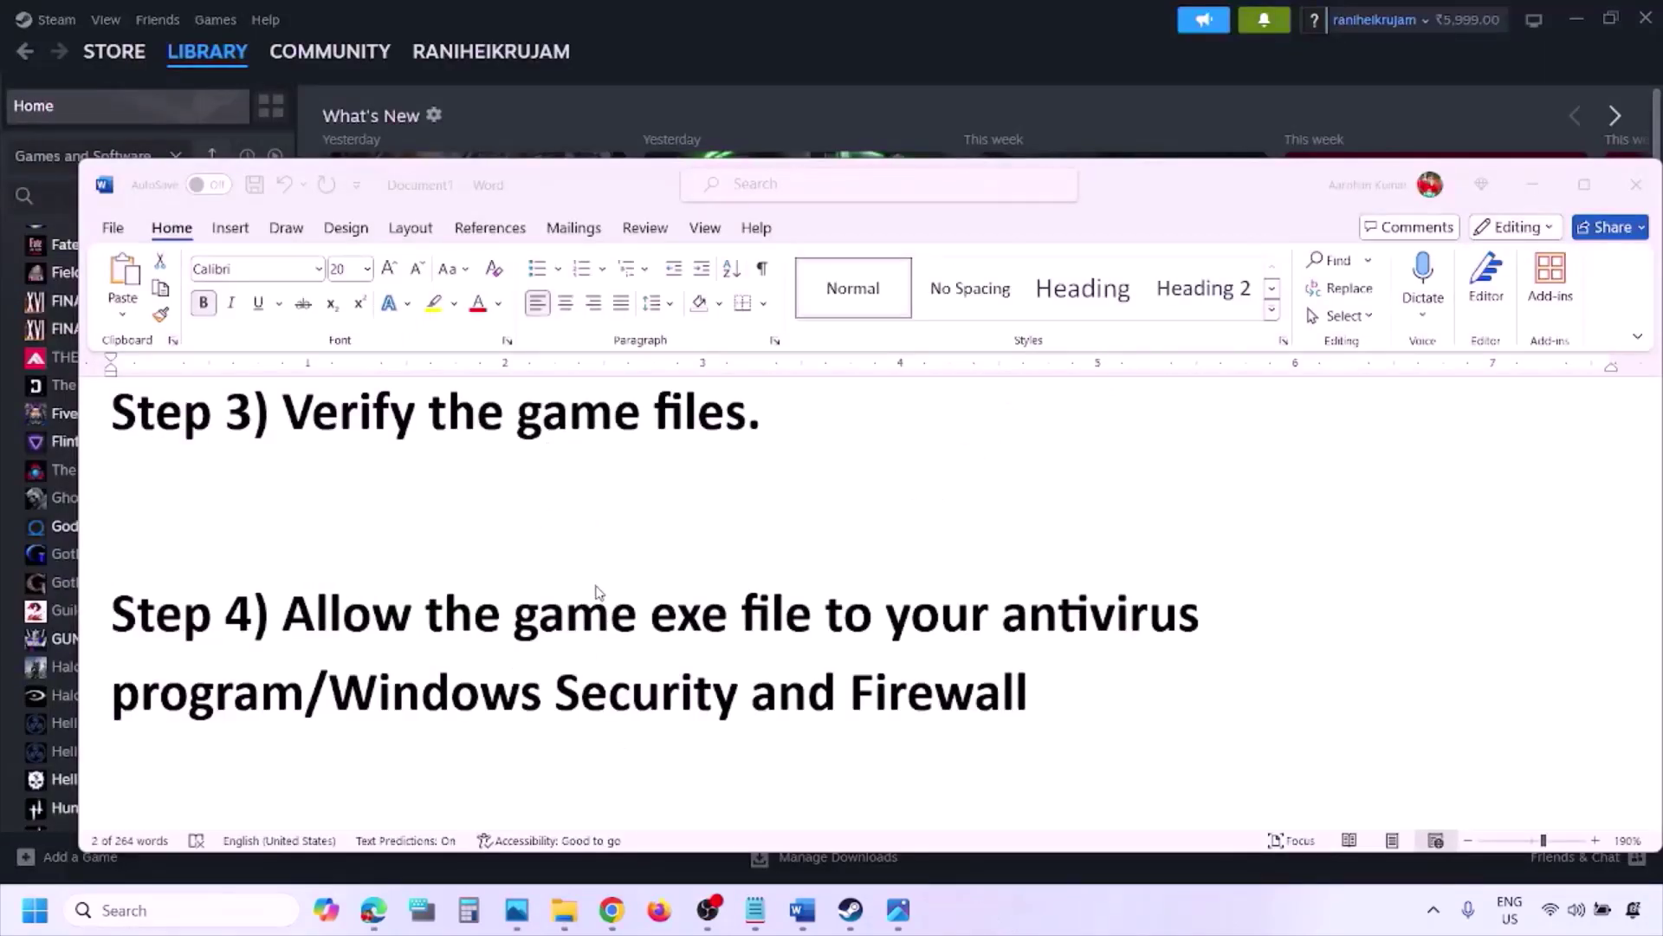
pyautogui.scroll(-4, 596, 593)
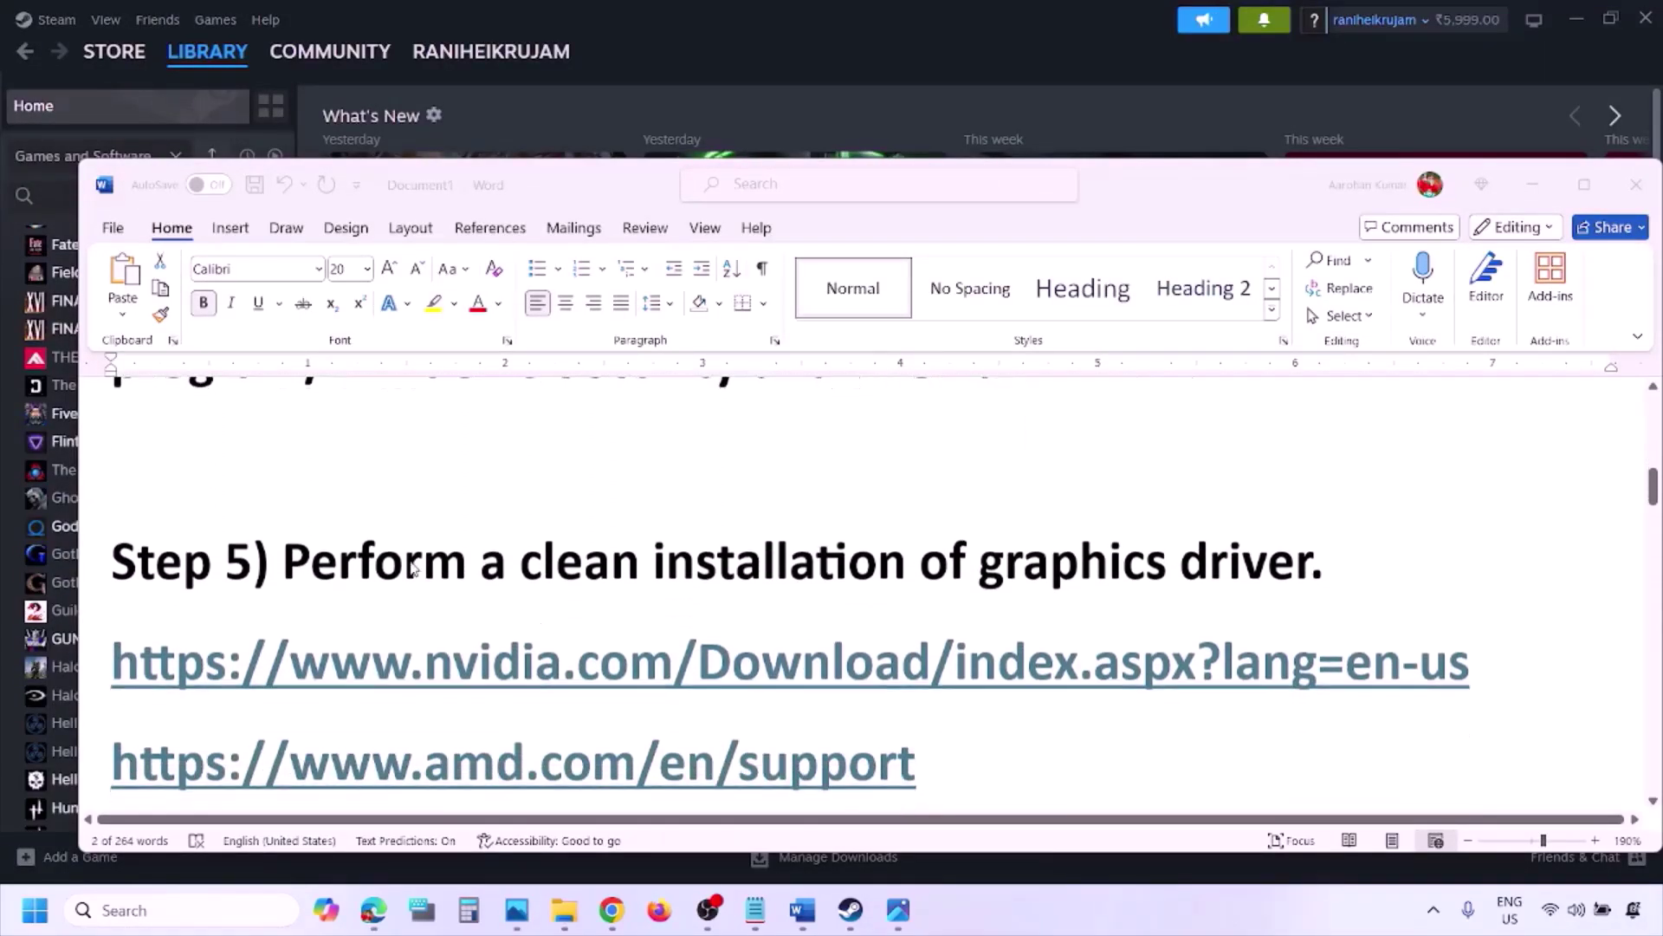
pyautogui.doubleClick(411, 565)
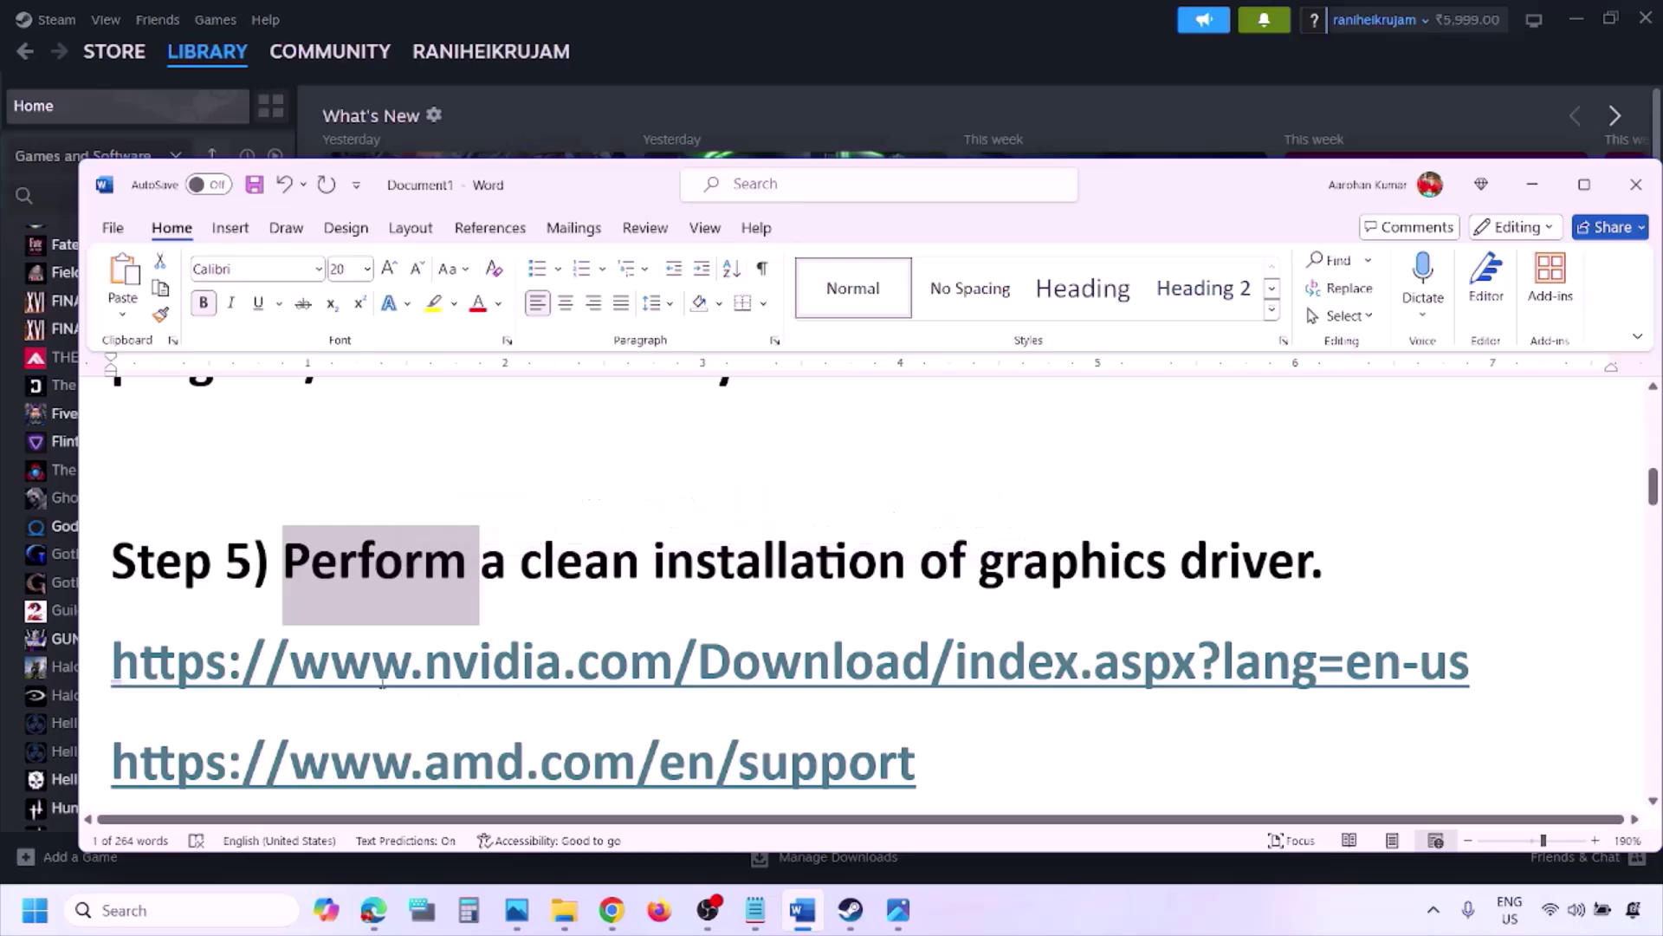
pyautogui.moveTo(373, 662); pyautogui.dragTo(598, 676)
pyautogui.scroll(-1, 598, 680)
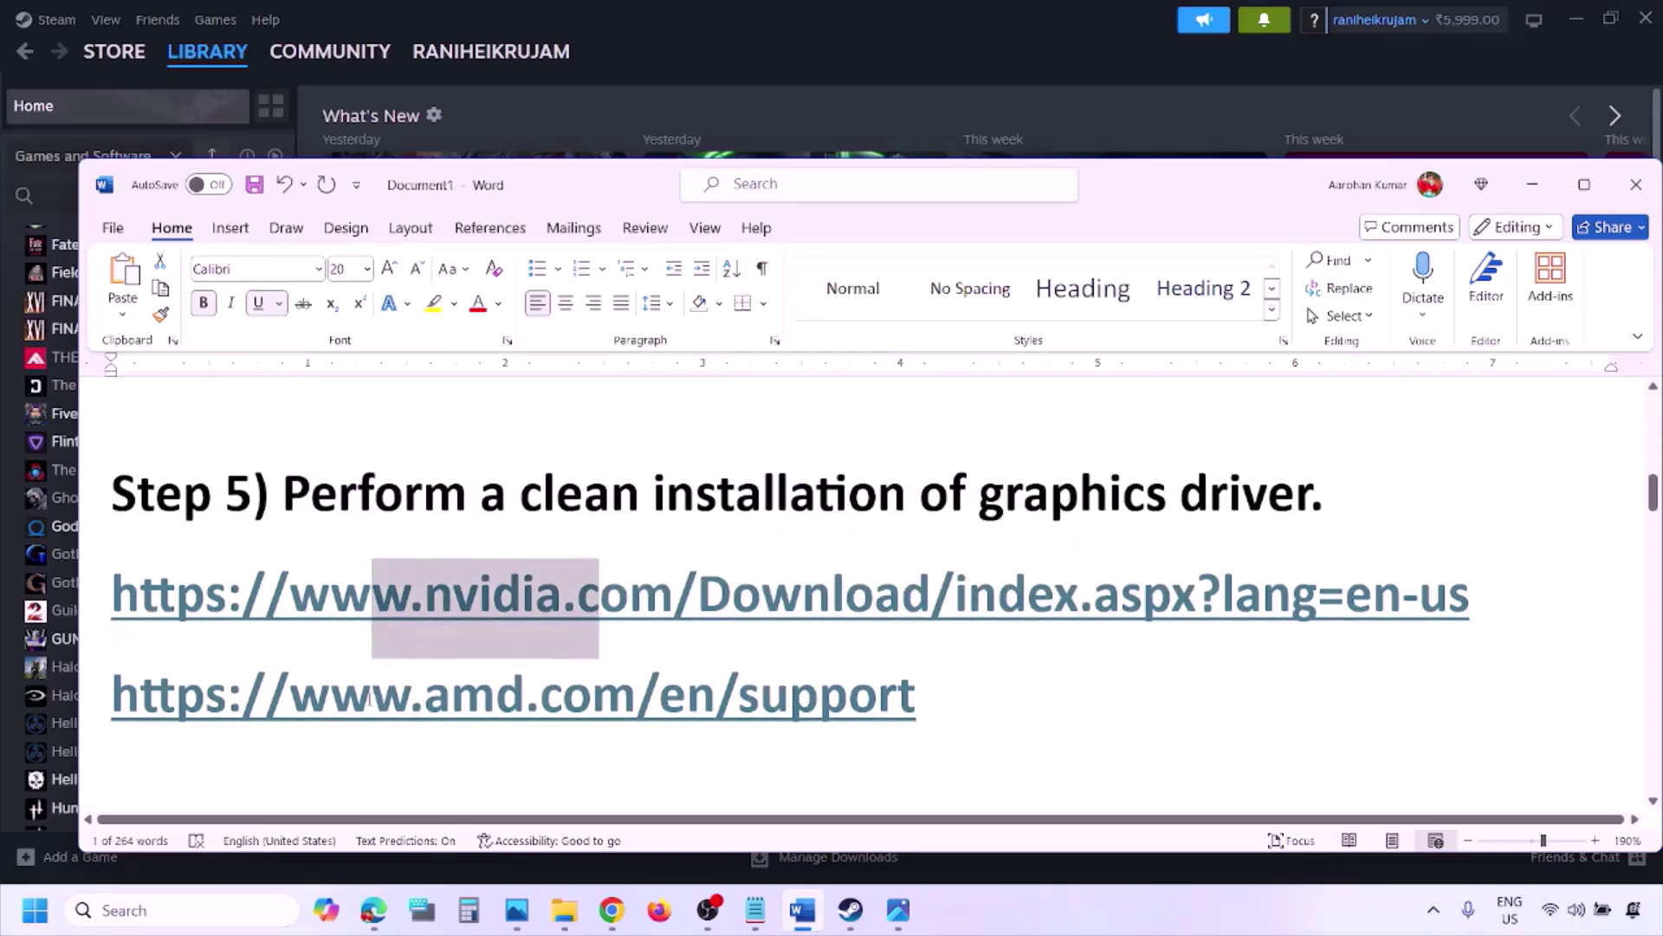
pyautogui.moveTo(373, 698); pyautogui.dragTo(877, 732)
pyautogui.click(1094, 897)
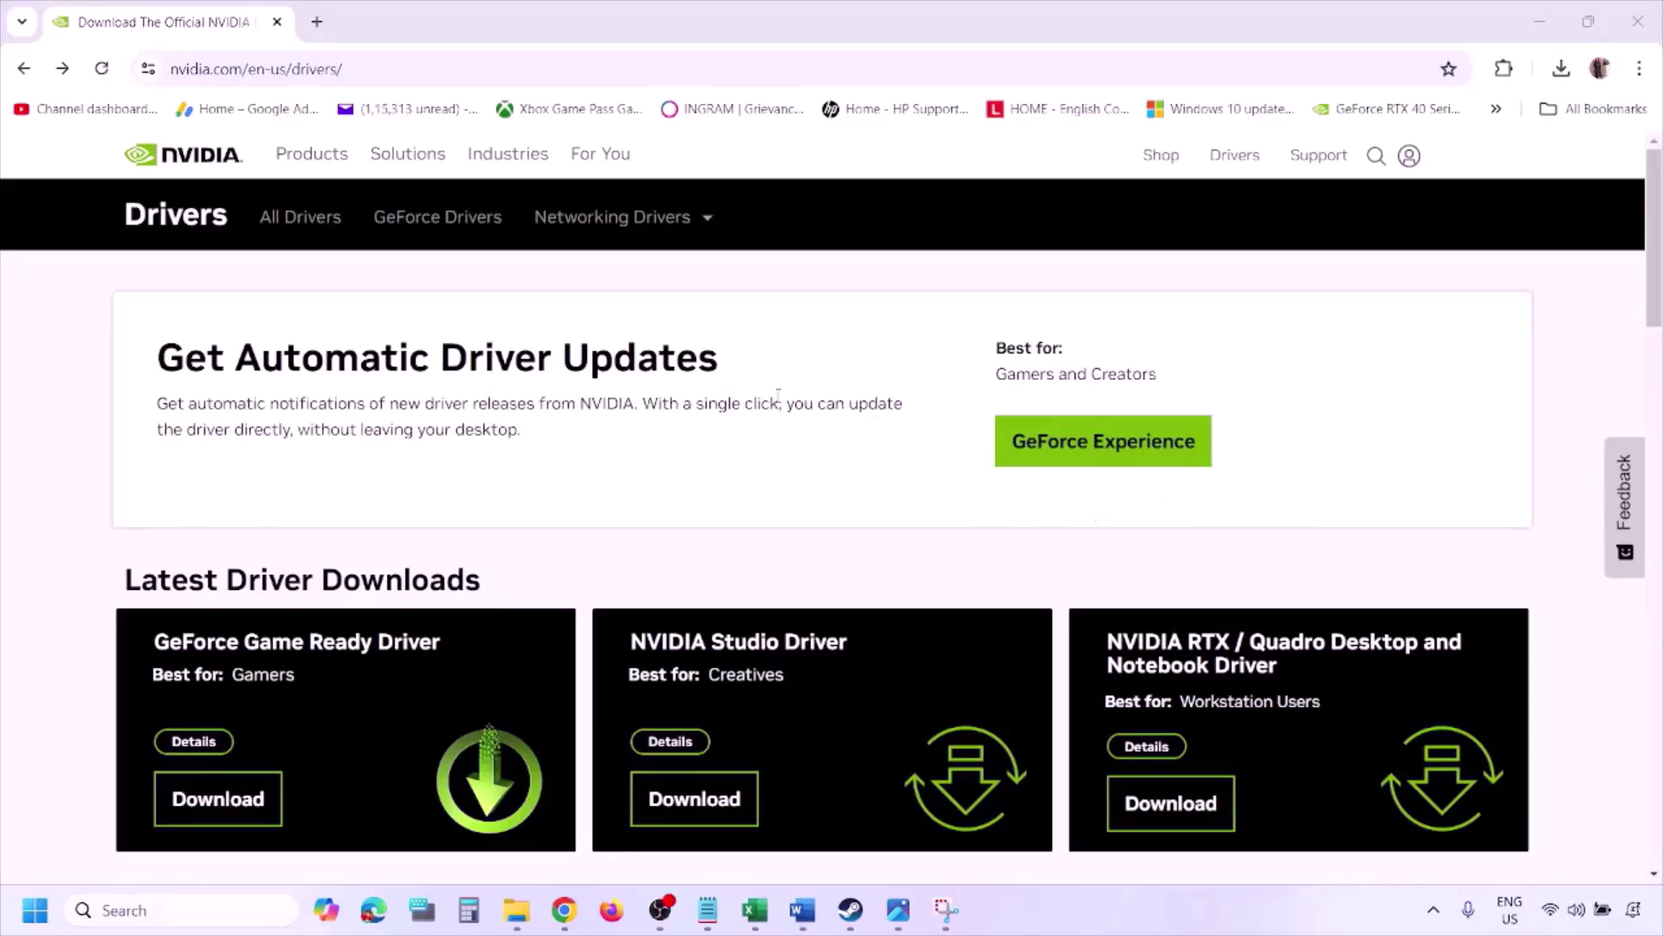
# - Search NVIDIA's driver page for a GeForce RTX 3050 Laptop GPU driver, with Windows 11 as the operating system
pyautogui.scroll(-8, 386, 531)
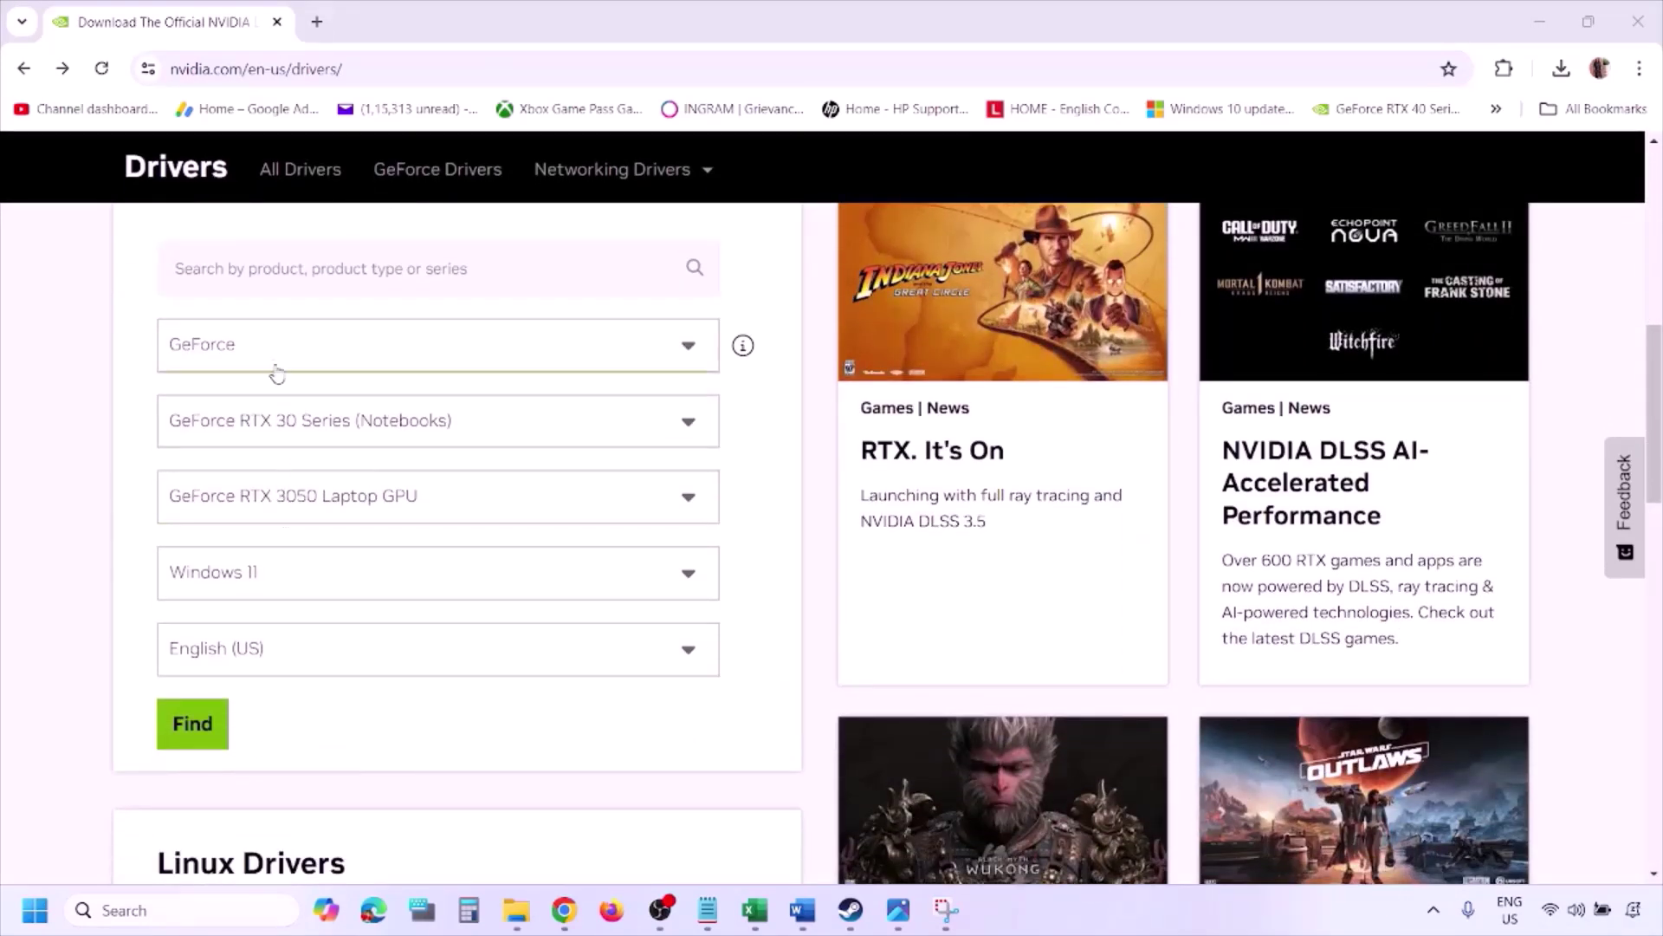
pyautogui.click(275, 580)
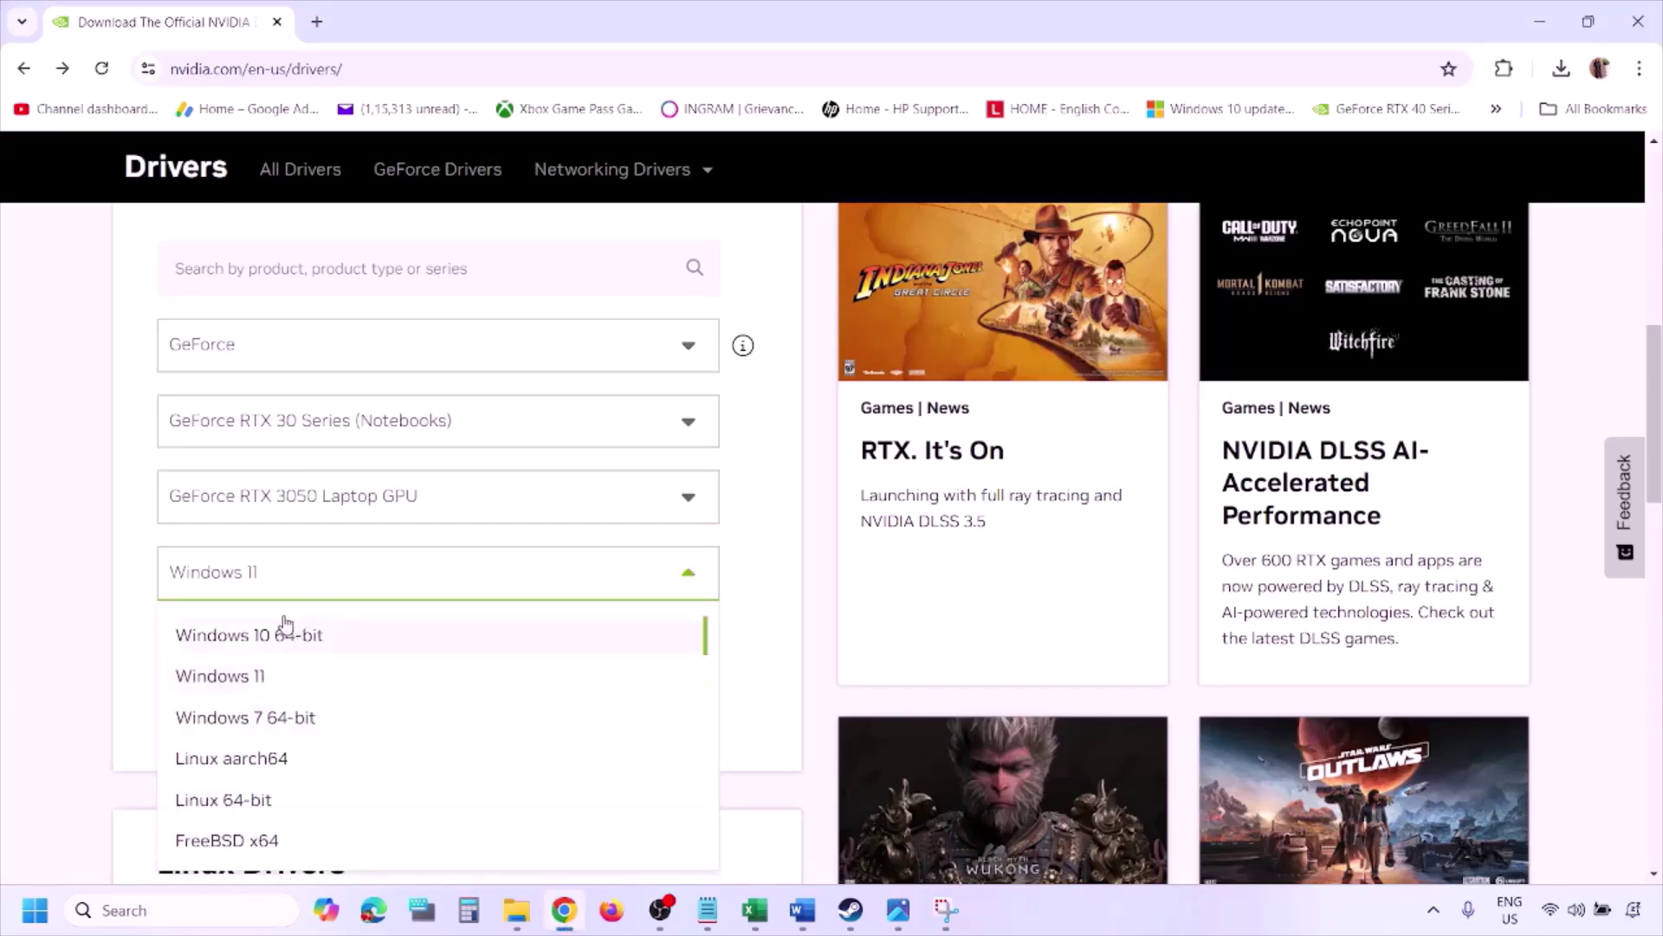
pyautogui.click(243, 677)
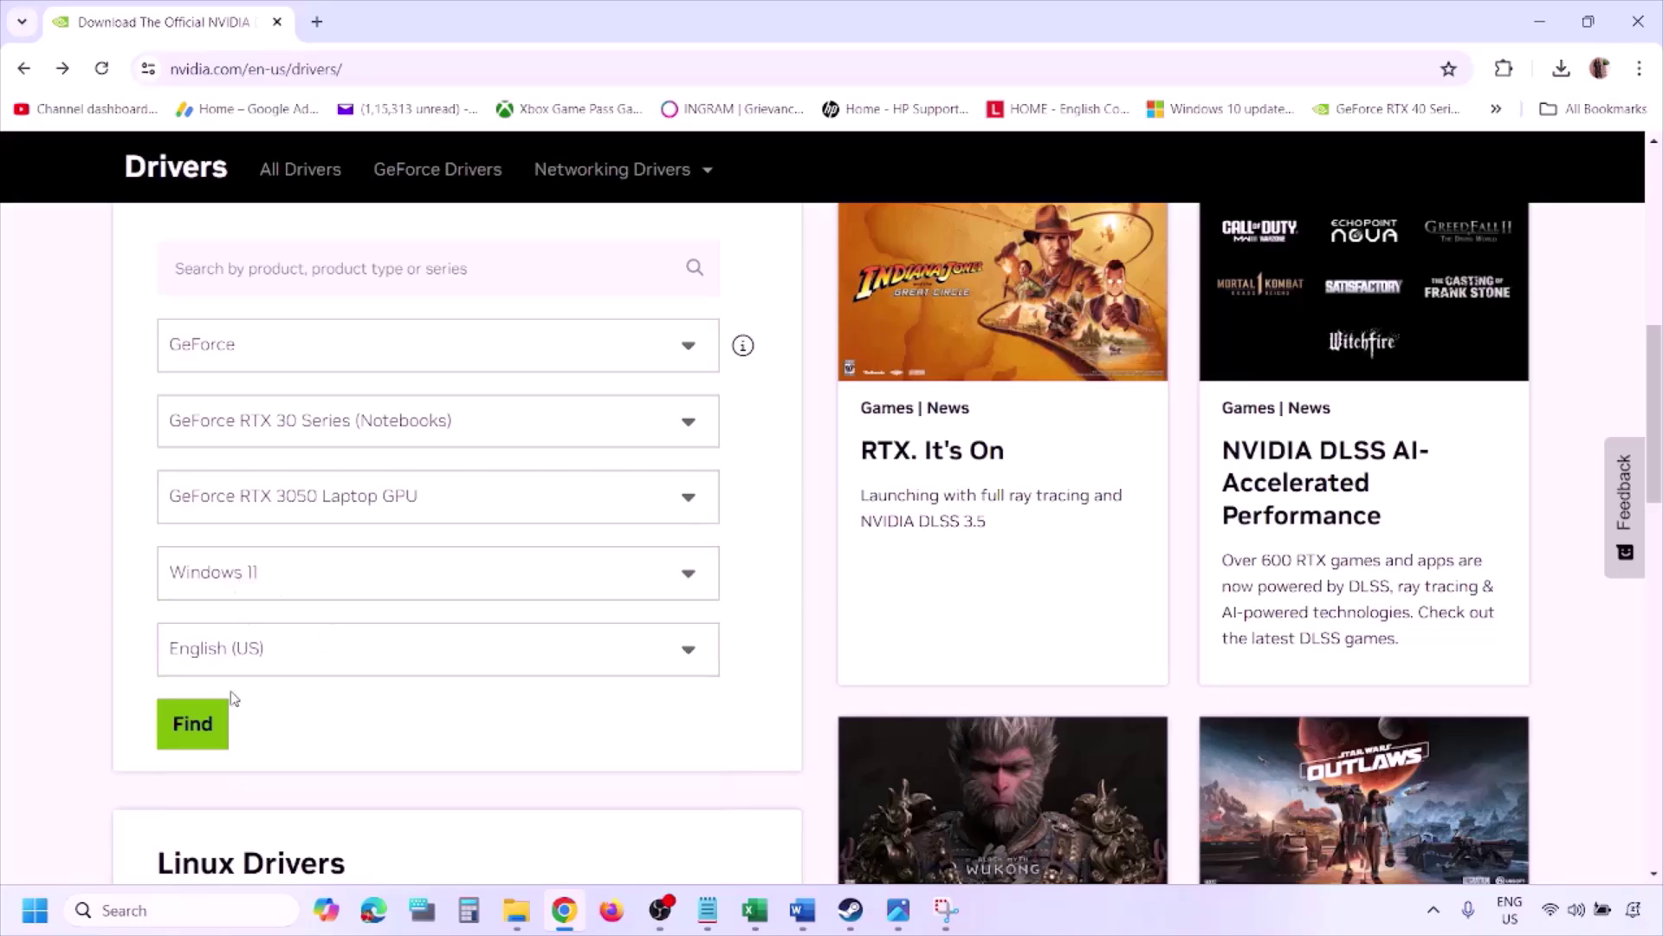
pyautogui.click(189, 724)
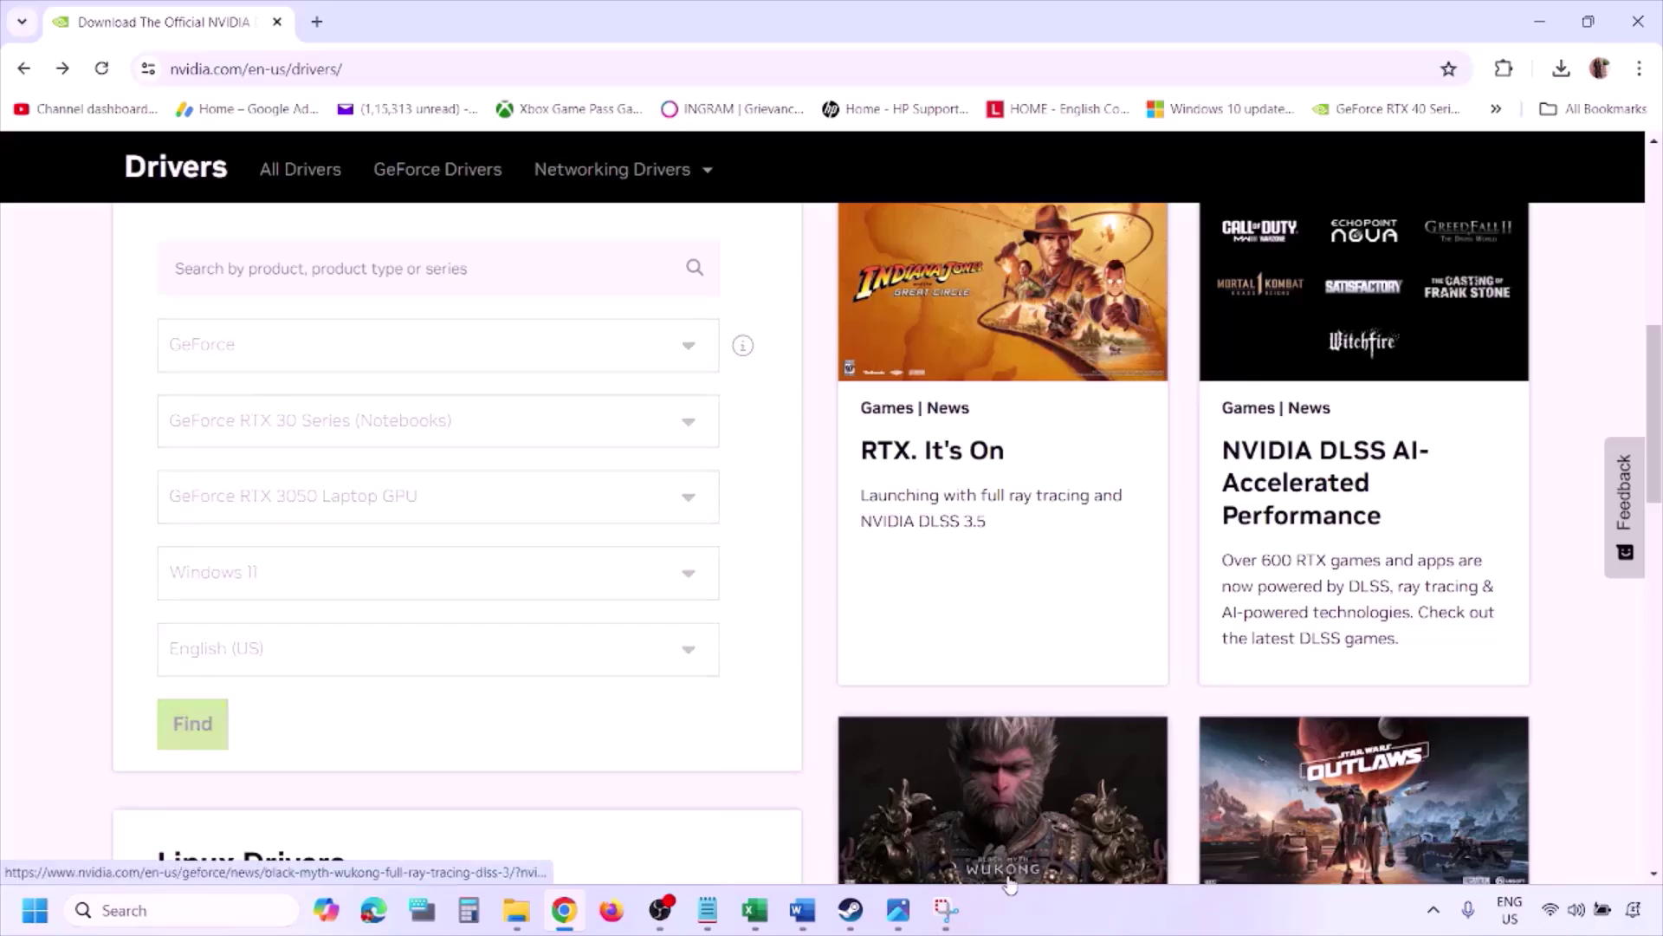
# - Switch to Photos and view the driver installation screenshots from 1.png through 5.png, covering the download, custom options and clean installation
pyautogui.click(898, 910)
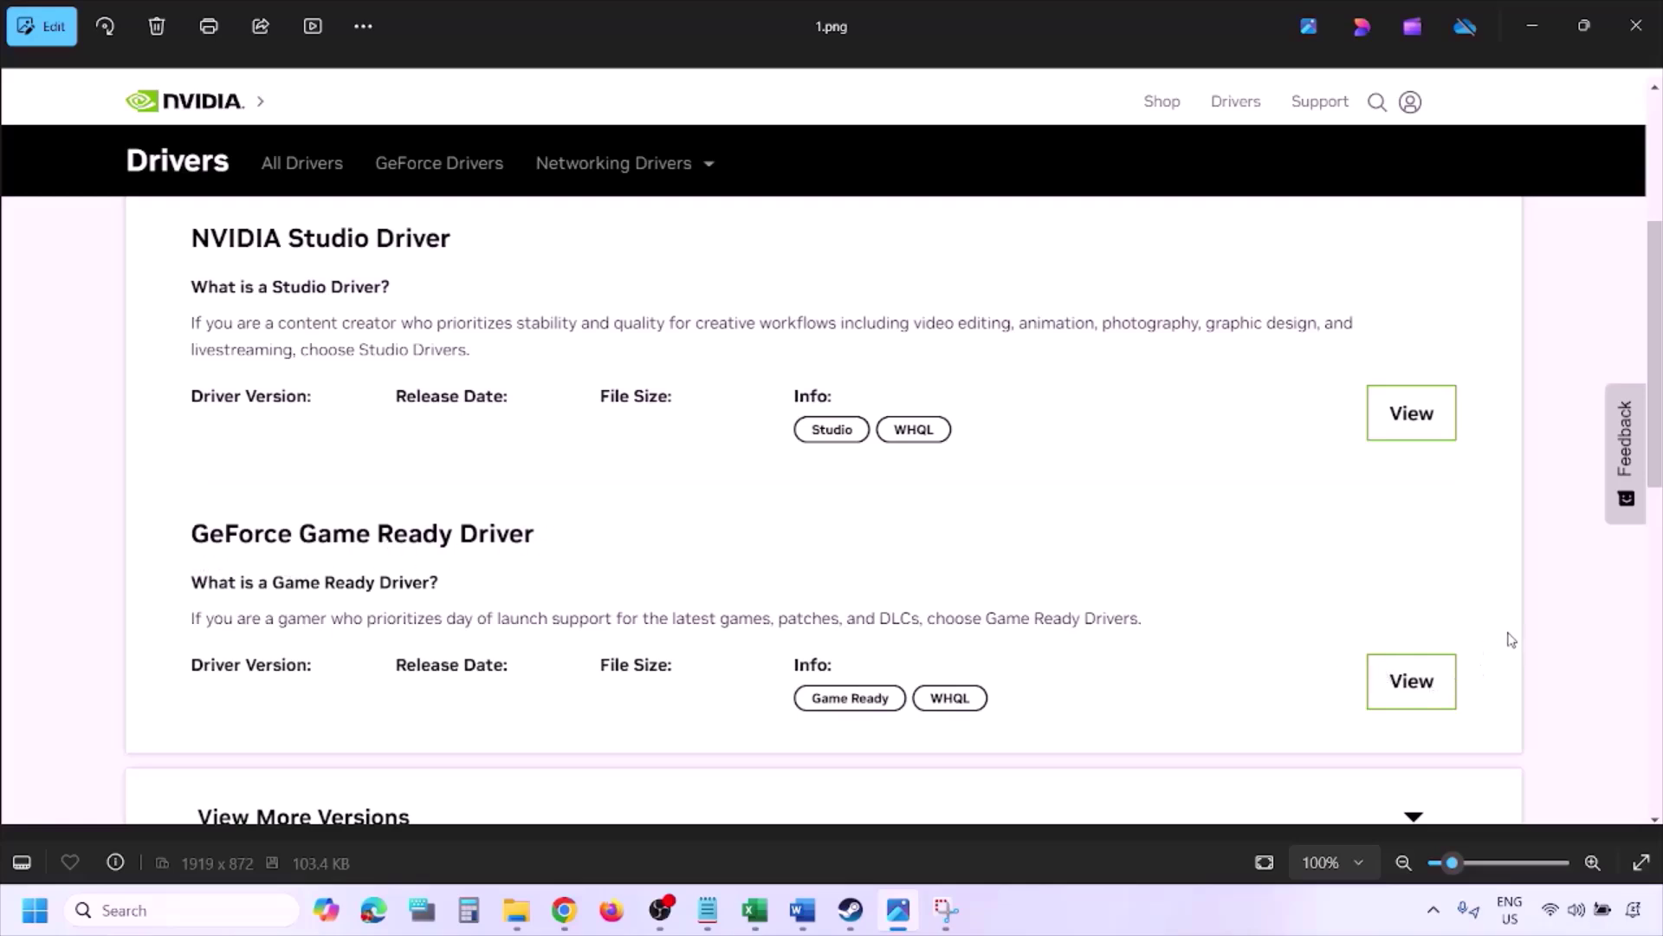
pyautogui.press('Right')
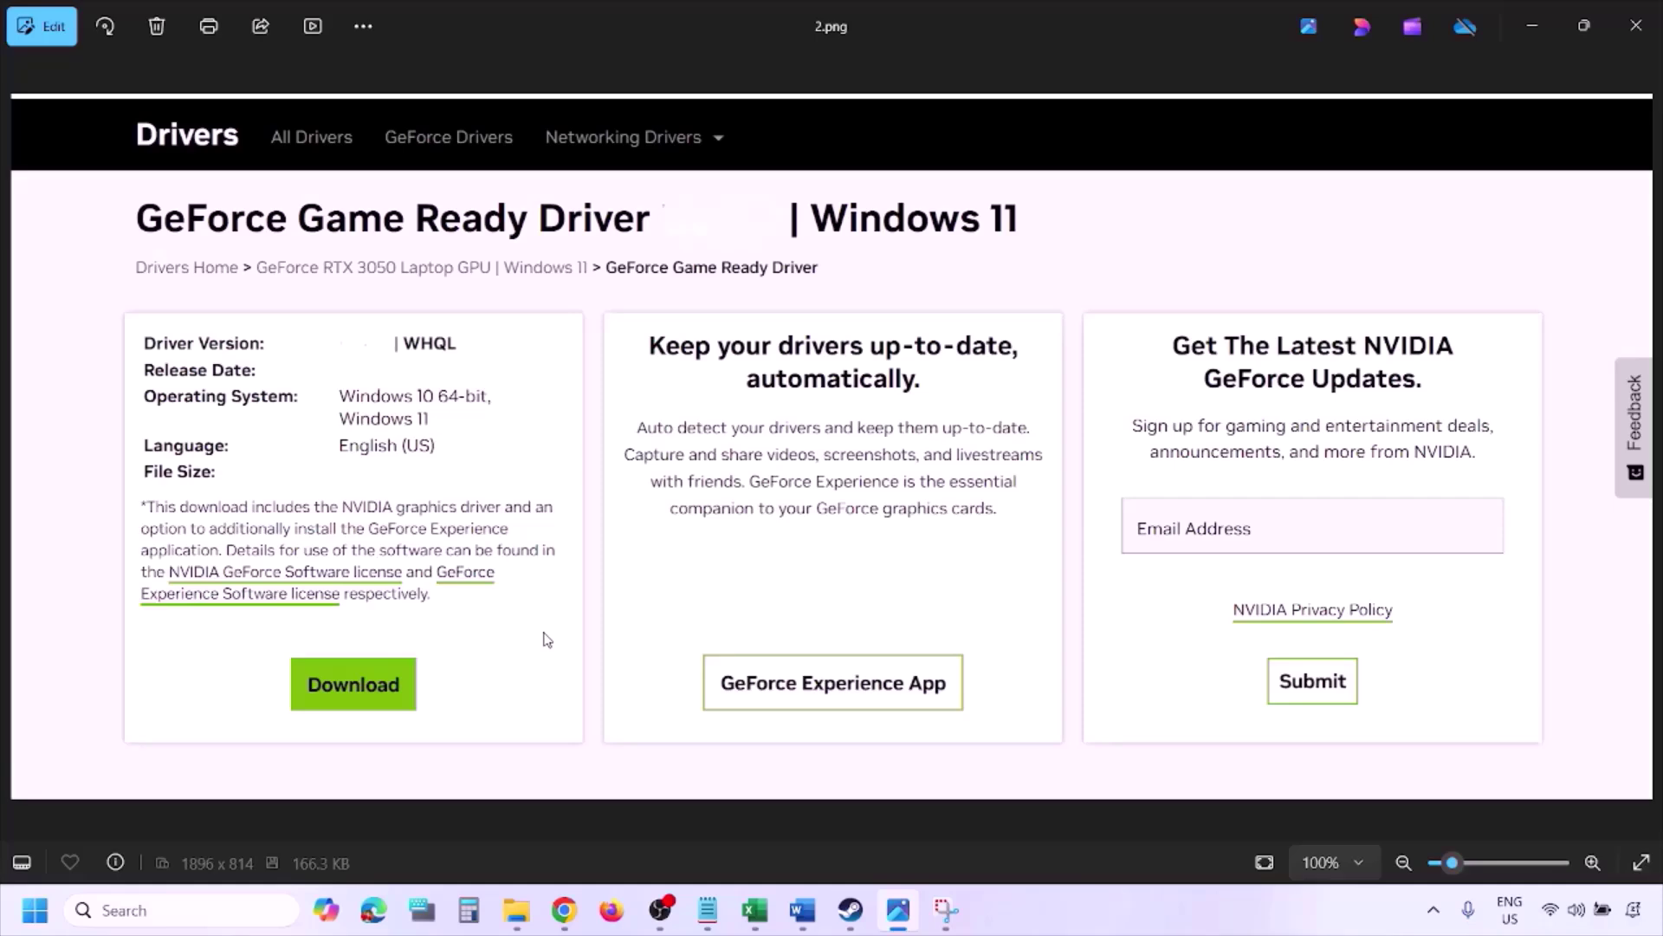
pyautogui.press('Right')
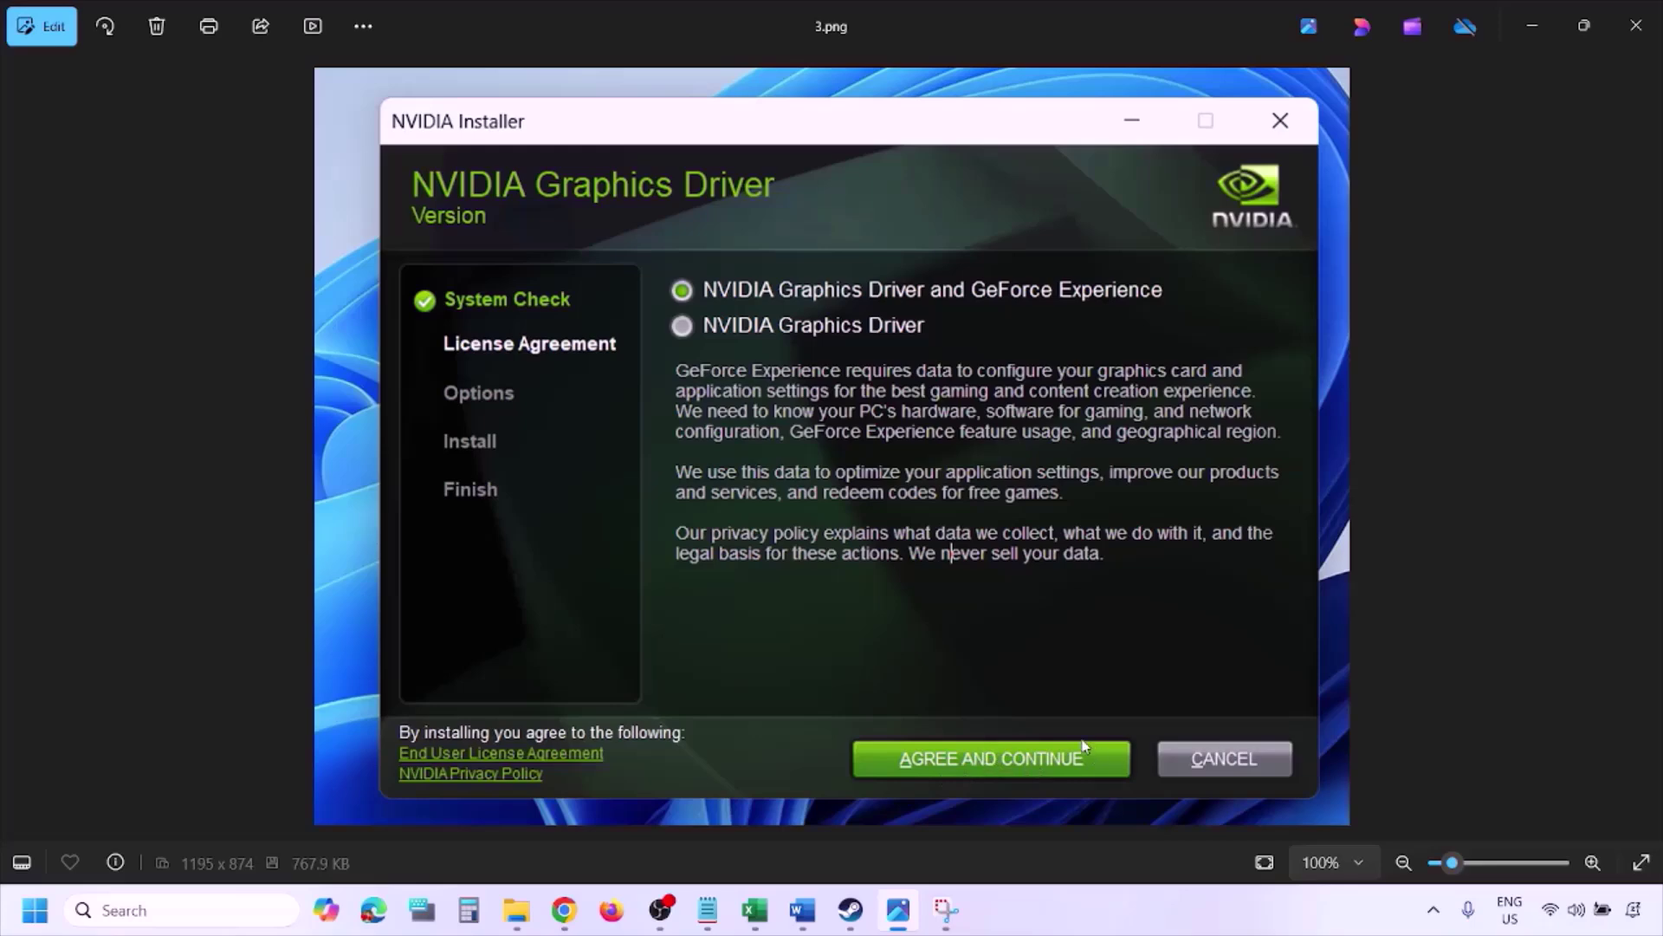
pyautogui.press('Right')
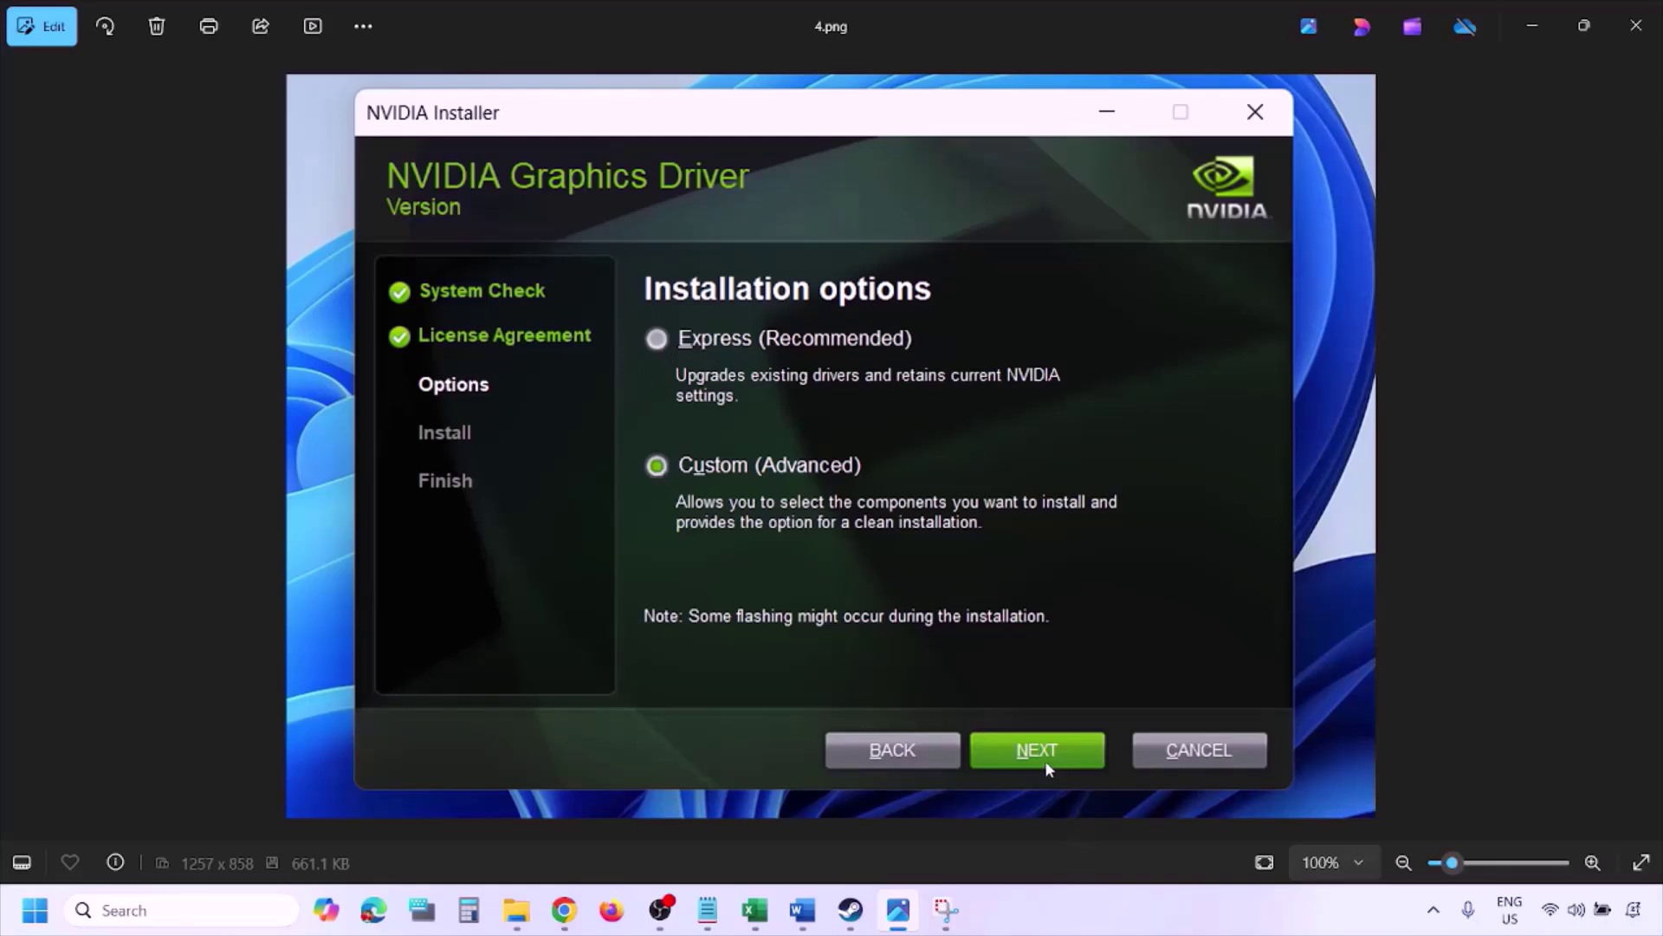
pyautogui.press('Right')
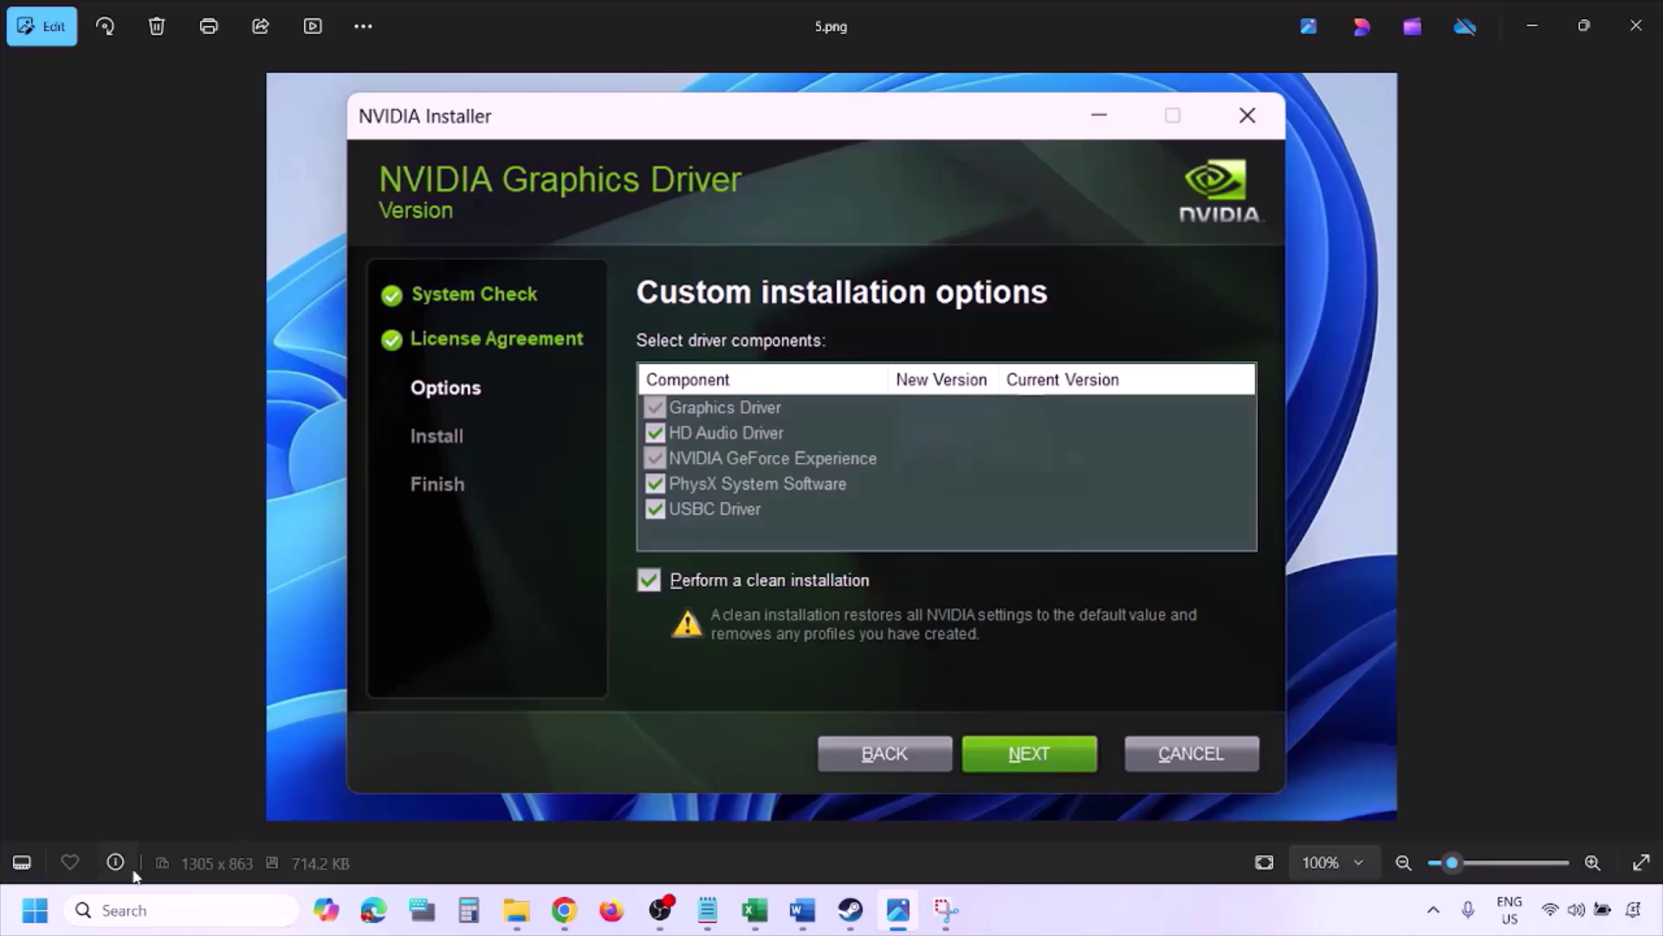
# - Show the computer's restart and shutdown options, and dismiss them without choosing one
pyautogui.click(35, 909)
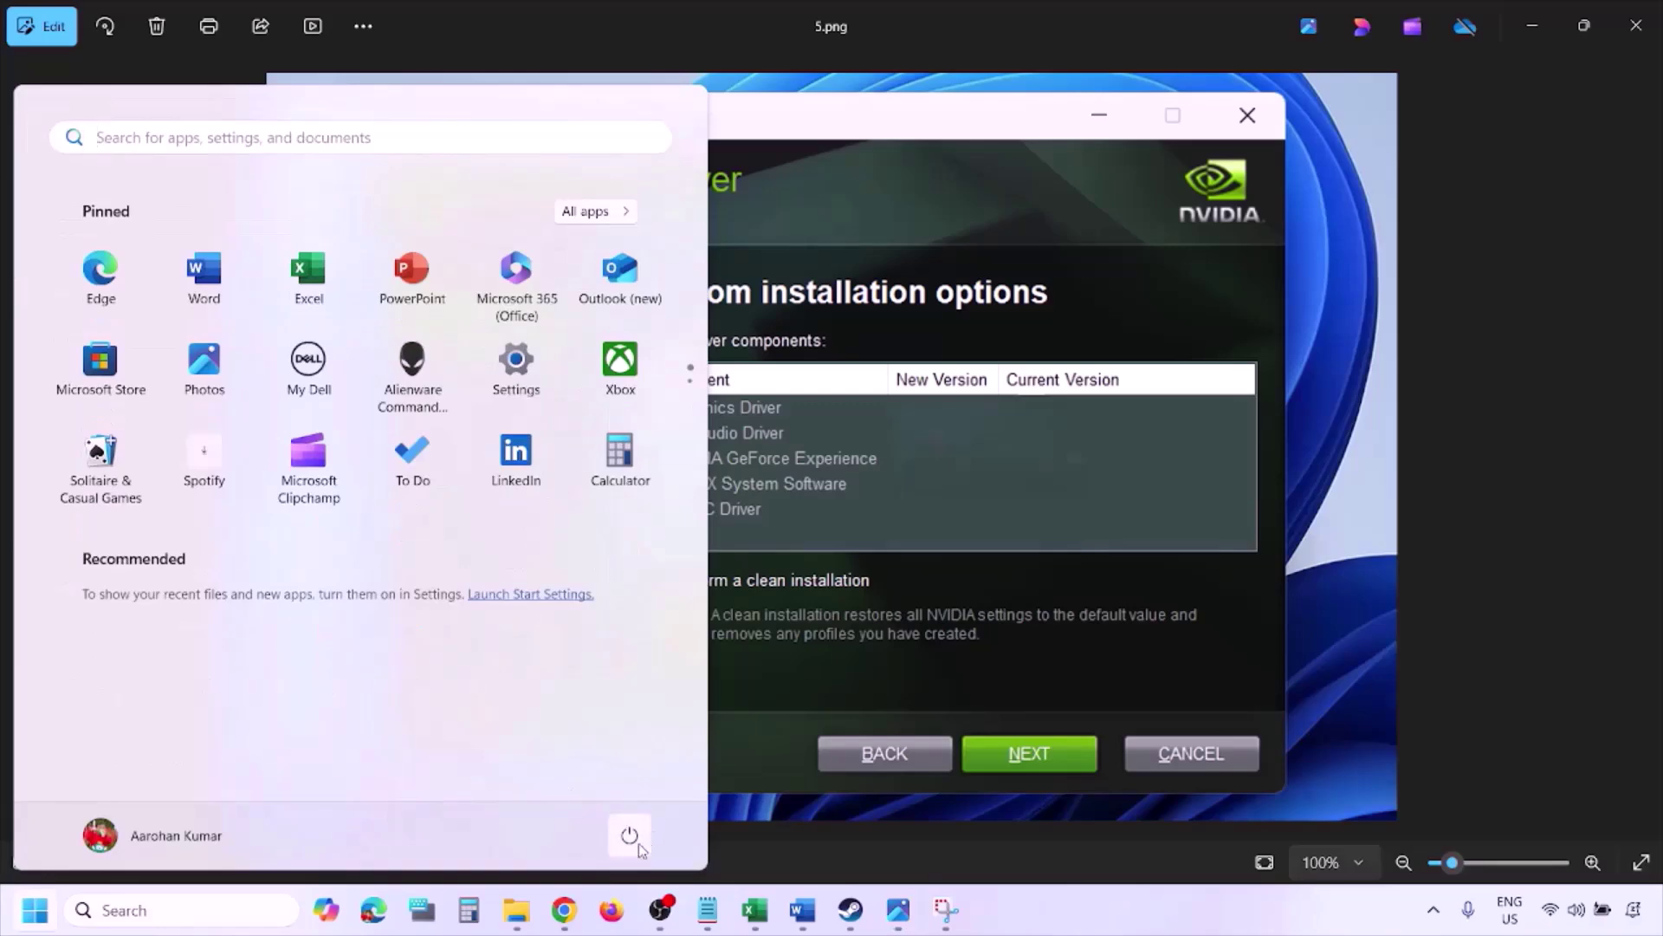
pyautogui.click(631, 836)
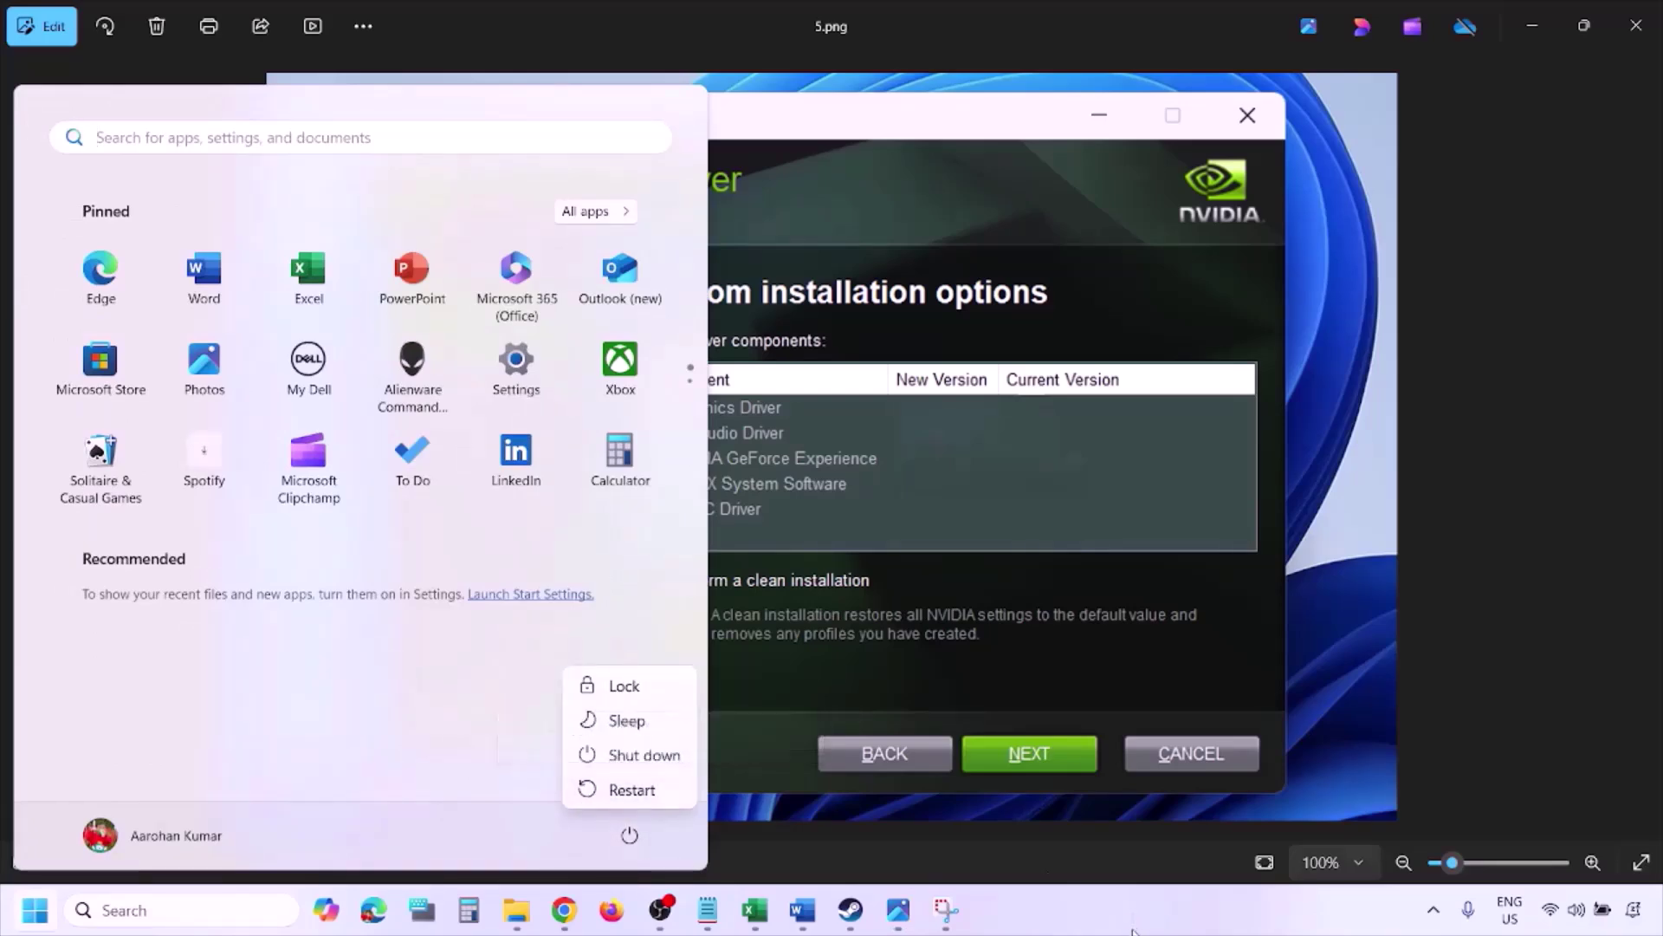
pyautogui.press('Escape')
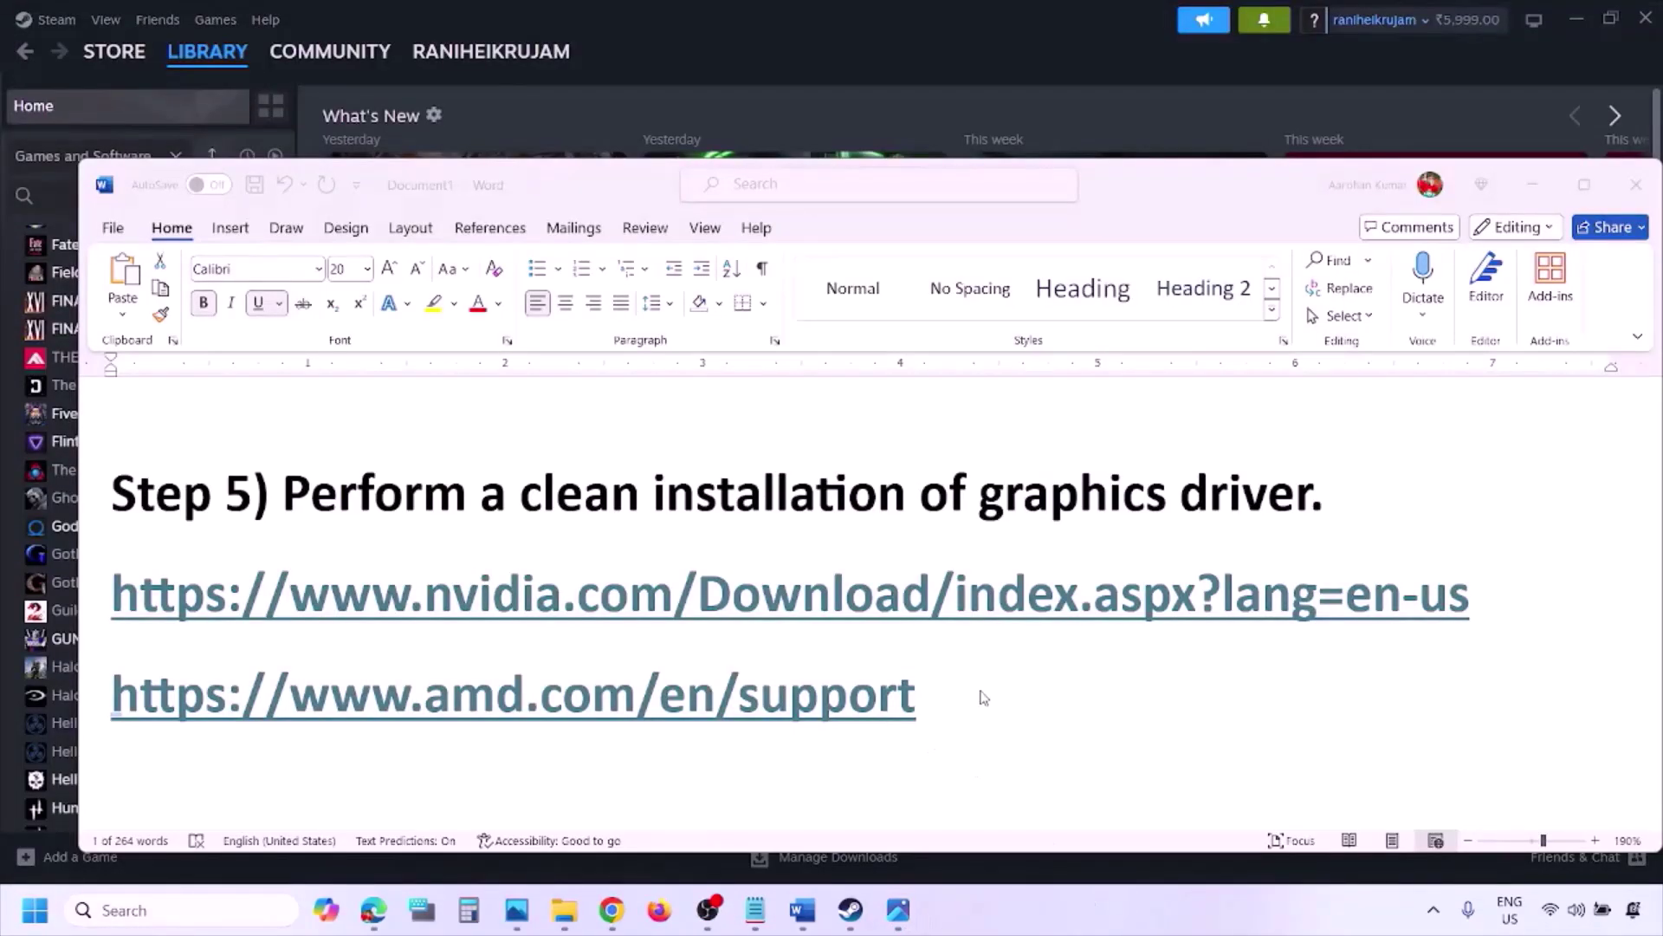
# - Select the AMD support link under Step 5 in the Word notes, view the computer's power options, and delete the link
pyautogui.tripleClick(625, 684)
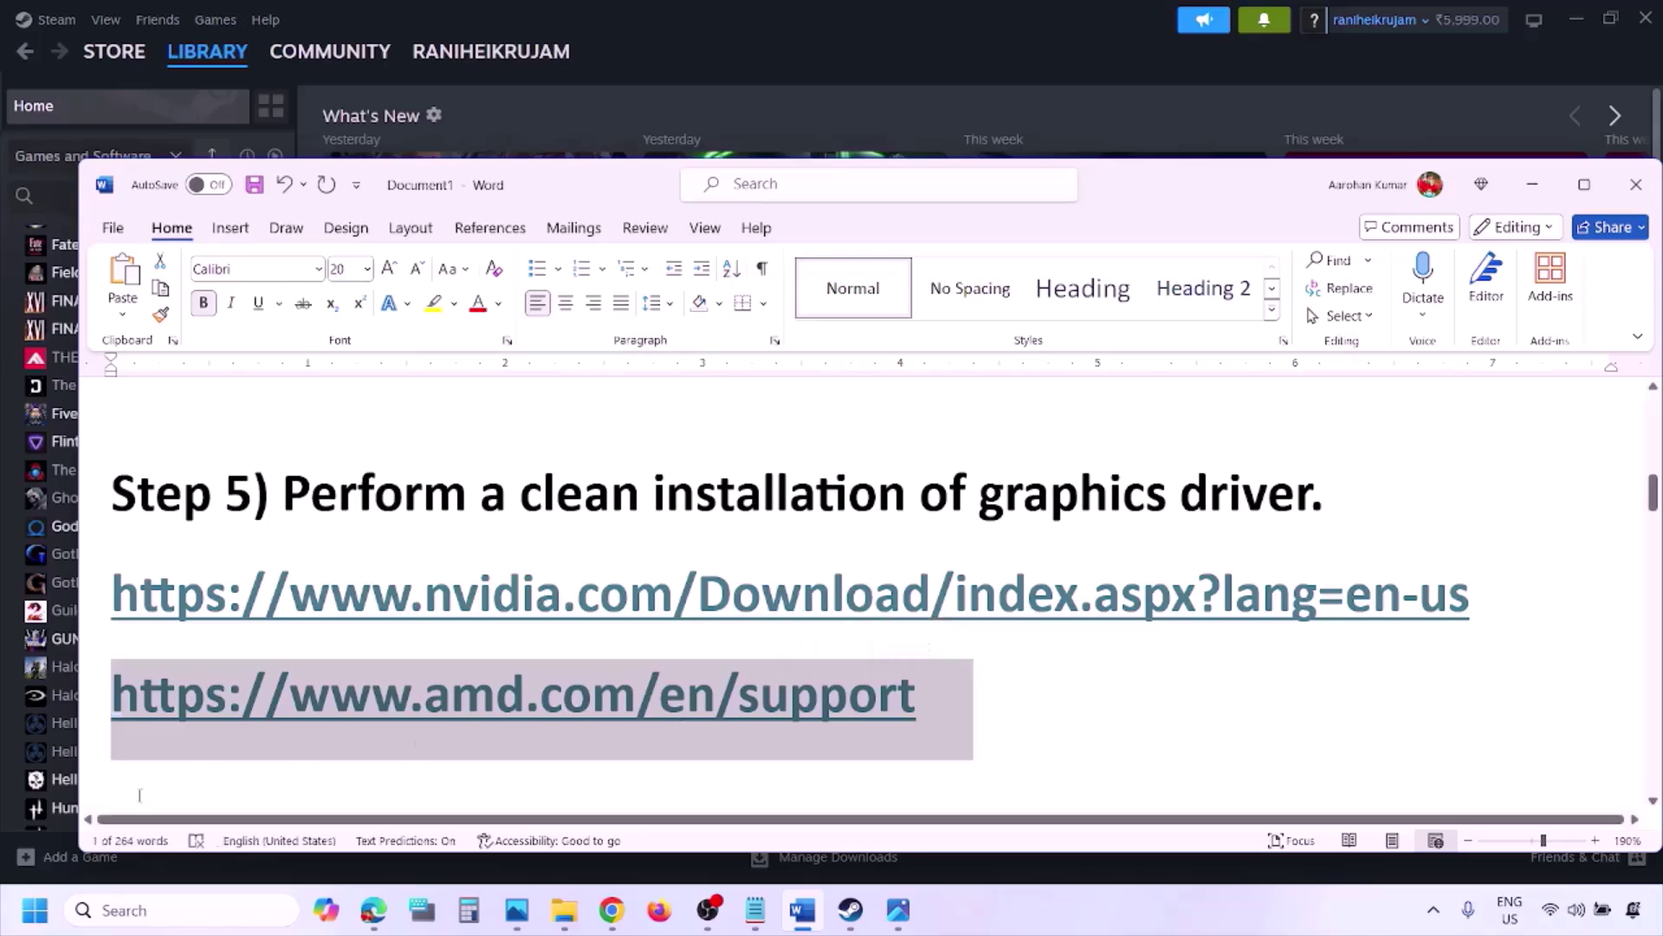
pyautogui.click(34, 909)
pyautogui.click(630, 837)
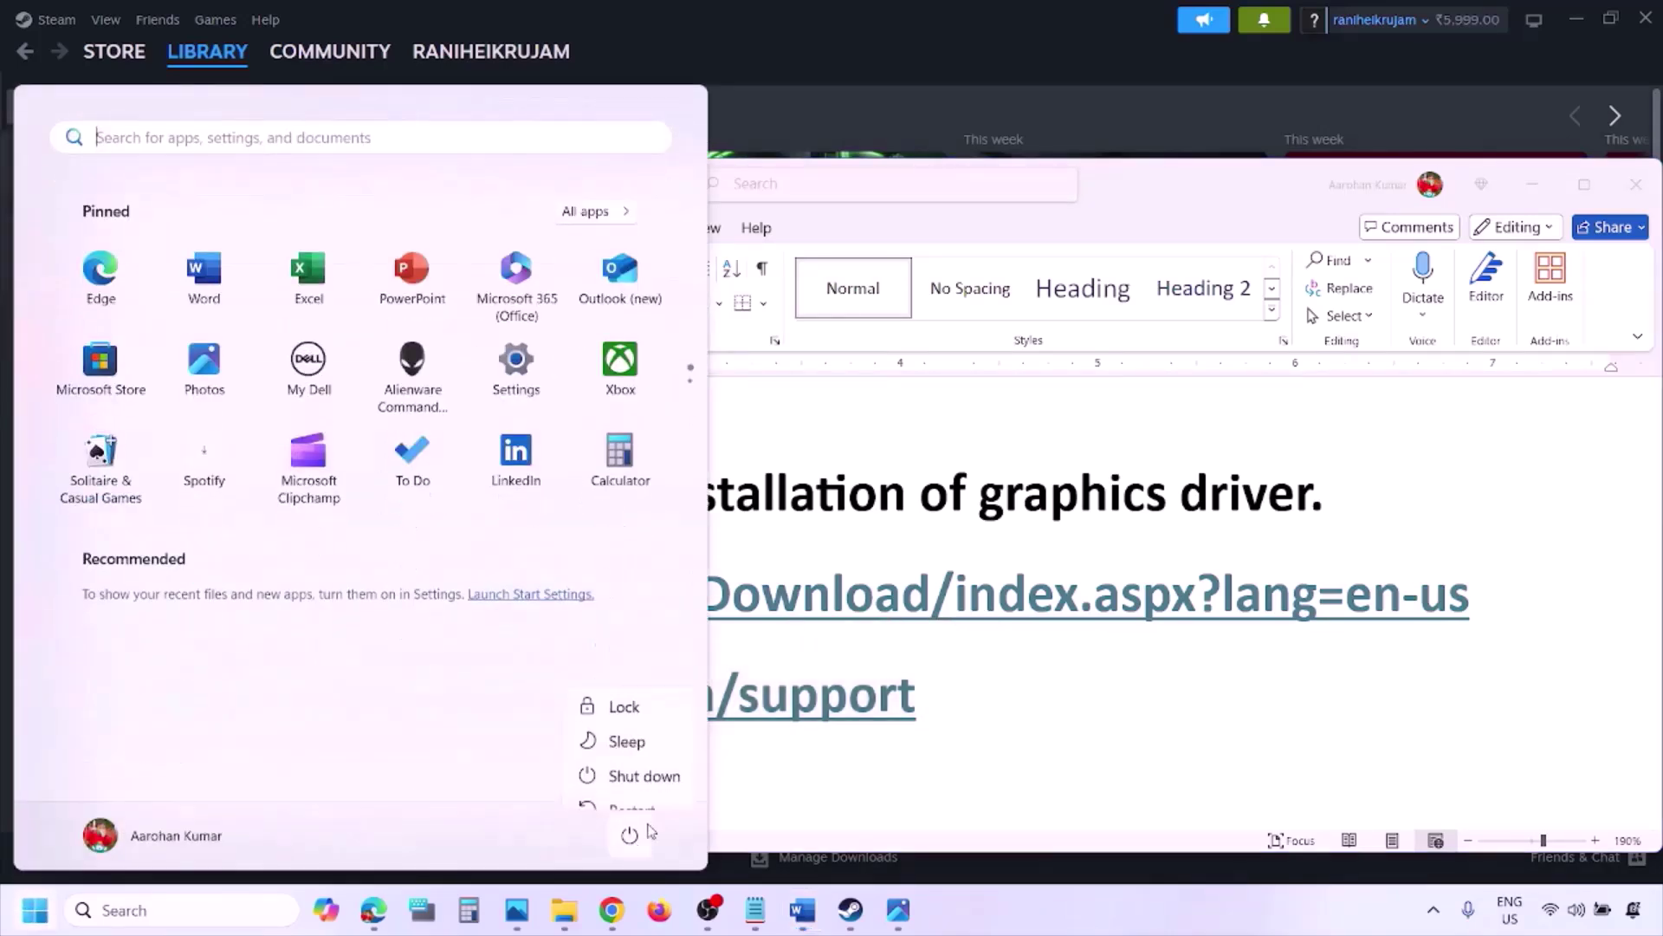
pyautogui.click(1050, 912)
pyautogui.press('Delete')
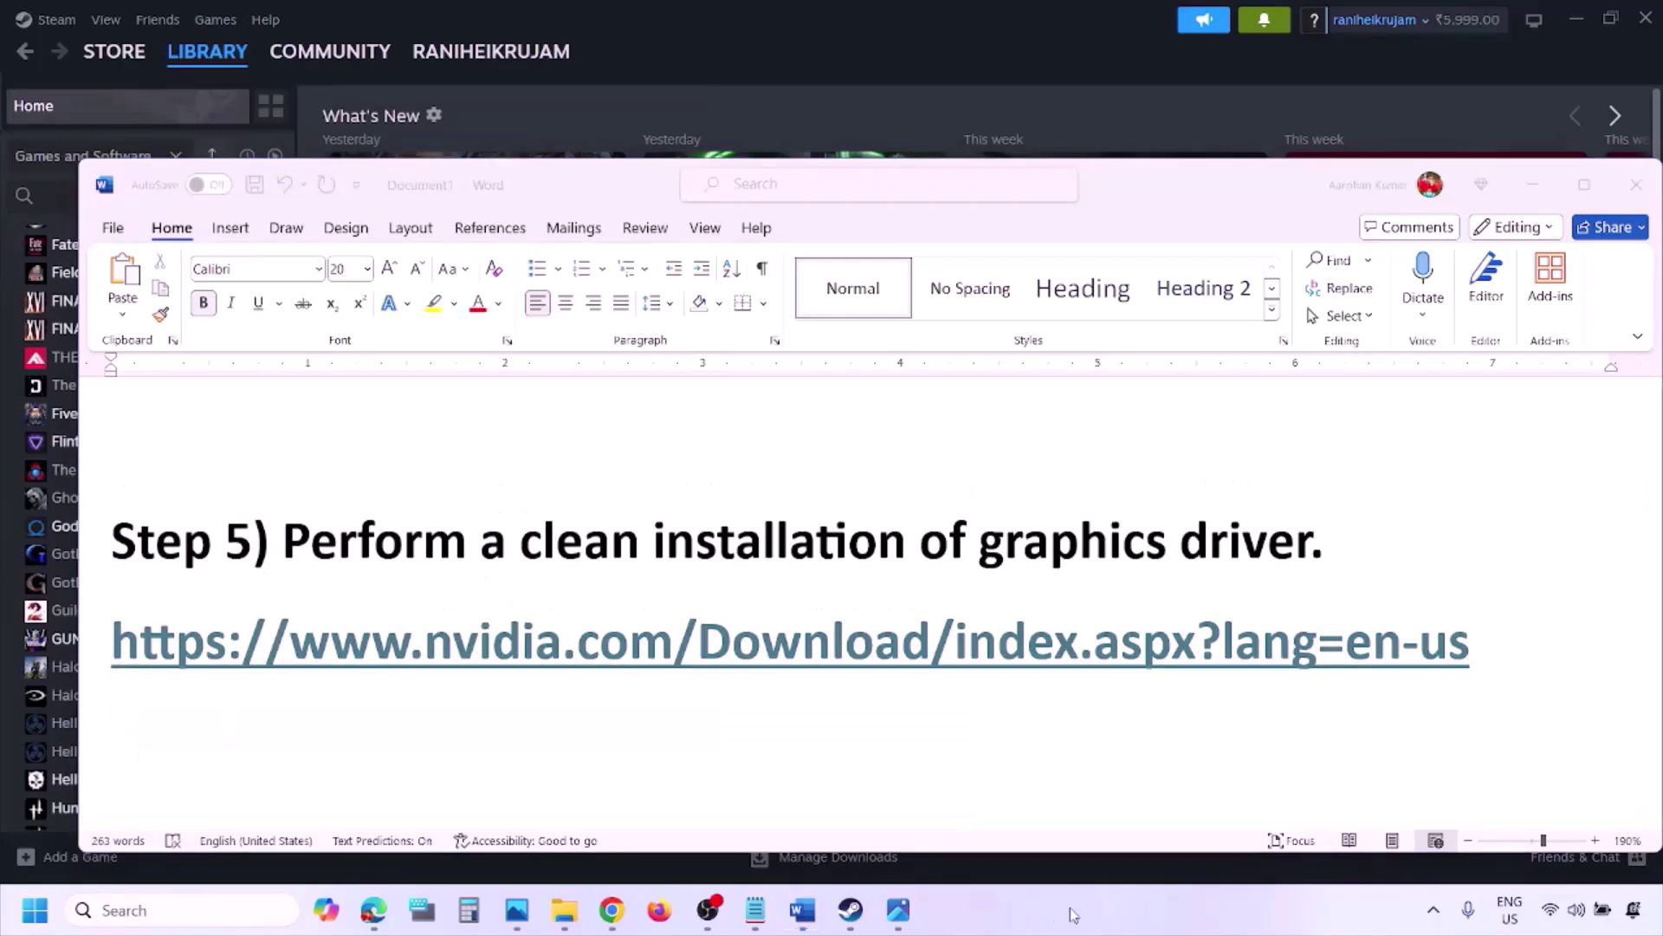
pyautogui.scroll(-3, 776, 594)
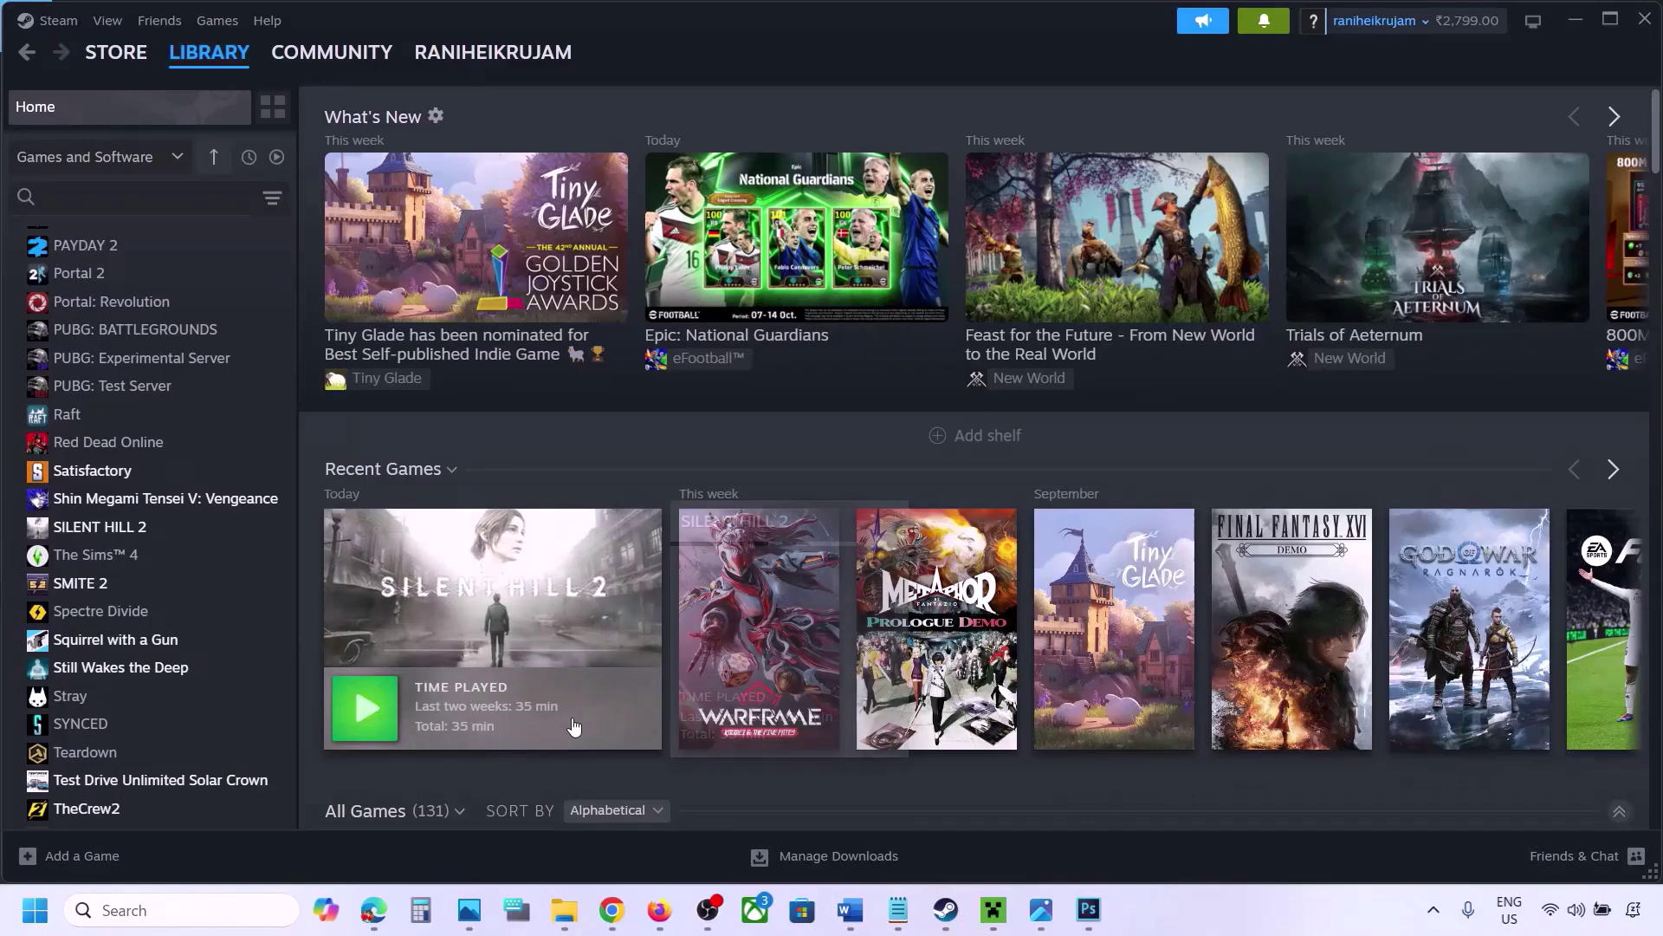
# - Search Windows for "graphics" and open the Graphics settings
pyautogui.click(132, 909)
pyautogui.write('g')
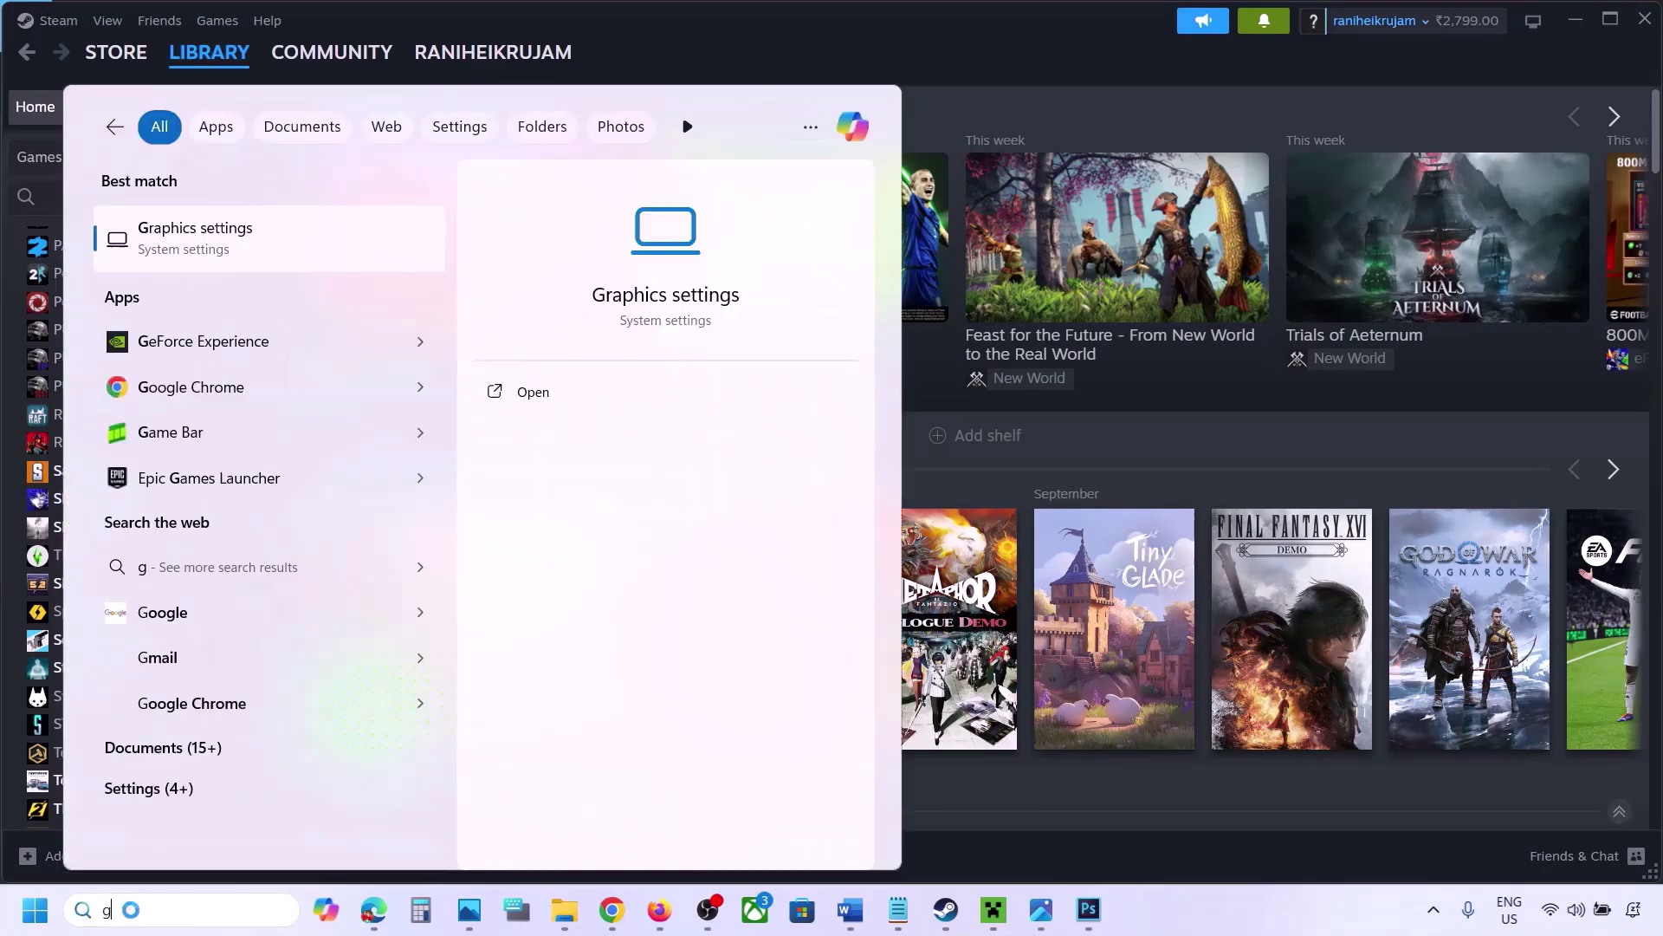
pyautogui.write('raphics')
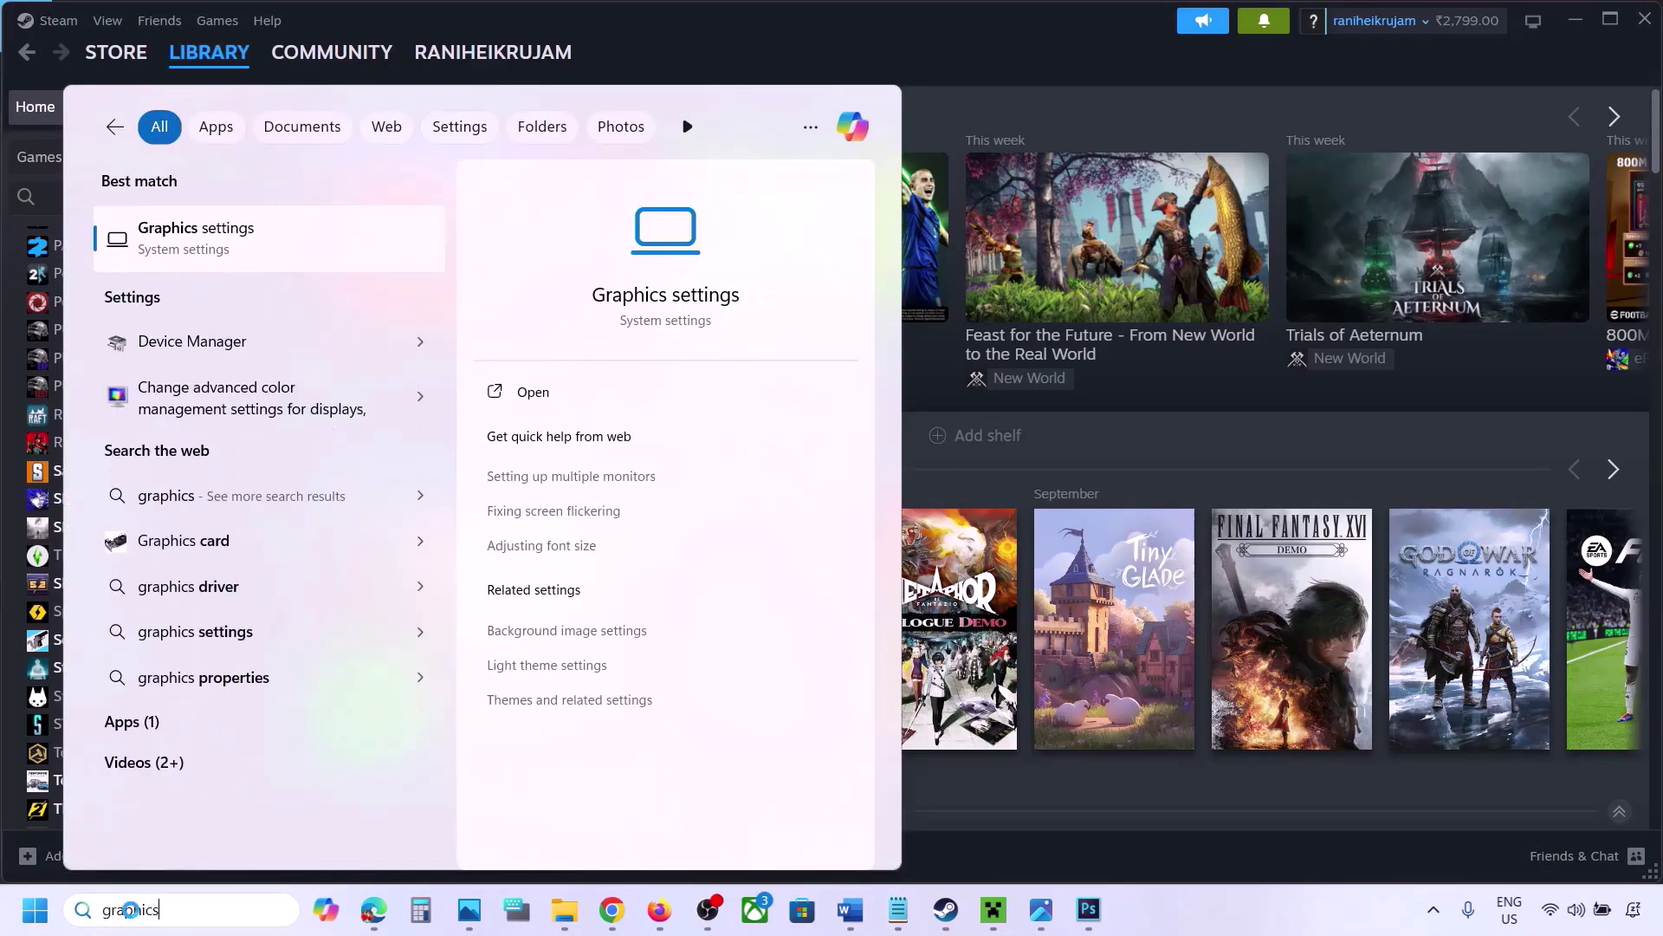
pyautogui.click(205, 248)
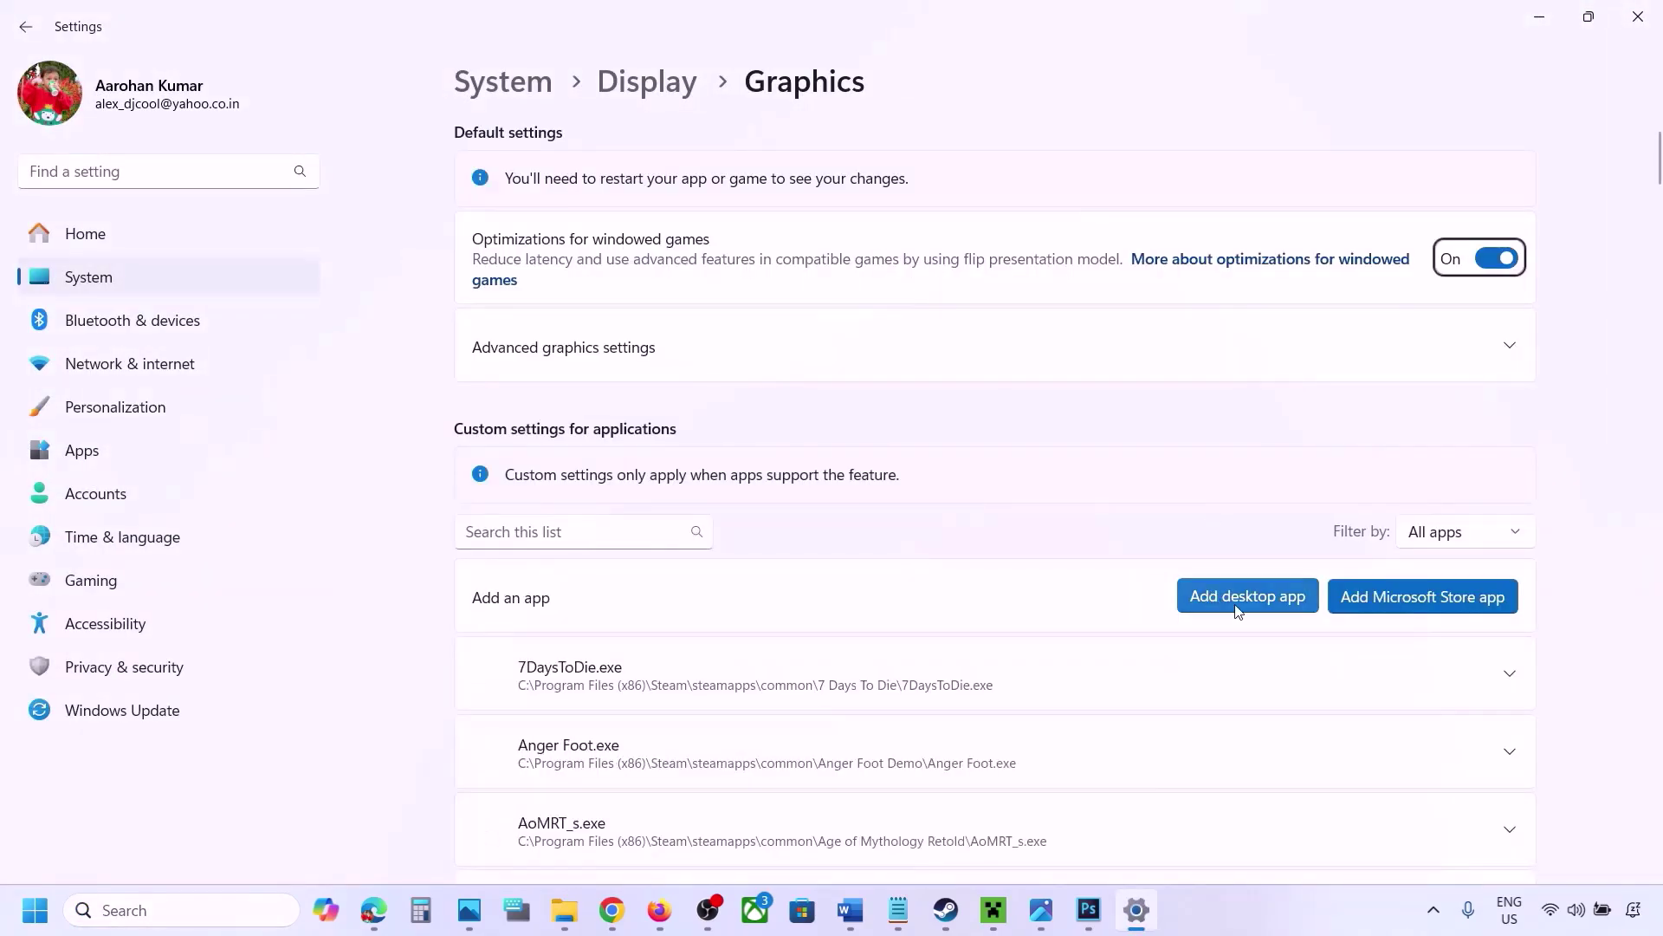
# - Try to add a desktop app to the custom graphics settings, browsing Steam's common folder, and cancel the selection
pyautogui.click(1259, 598)
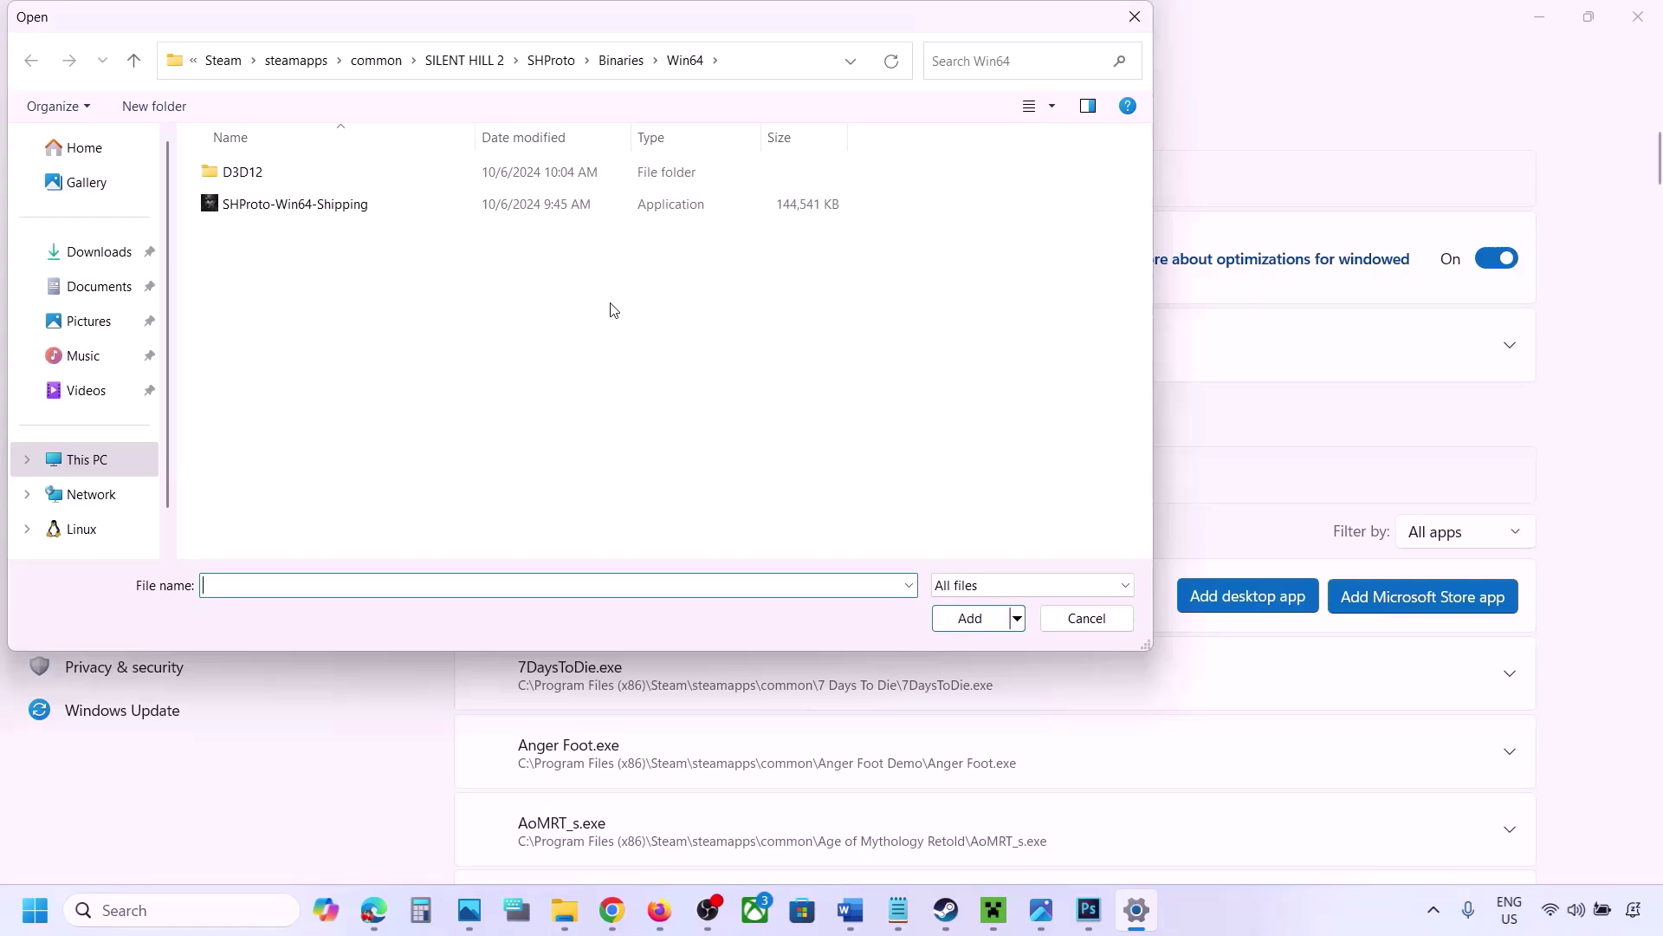
pyautogui.click(392, 61)
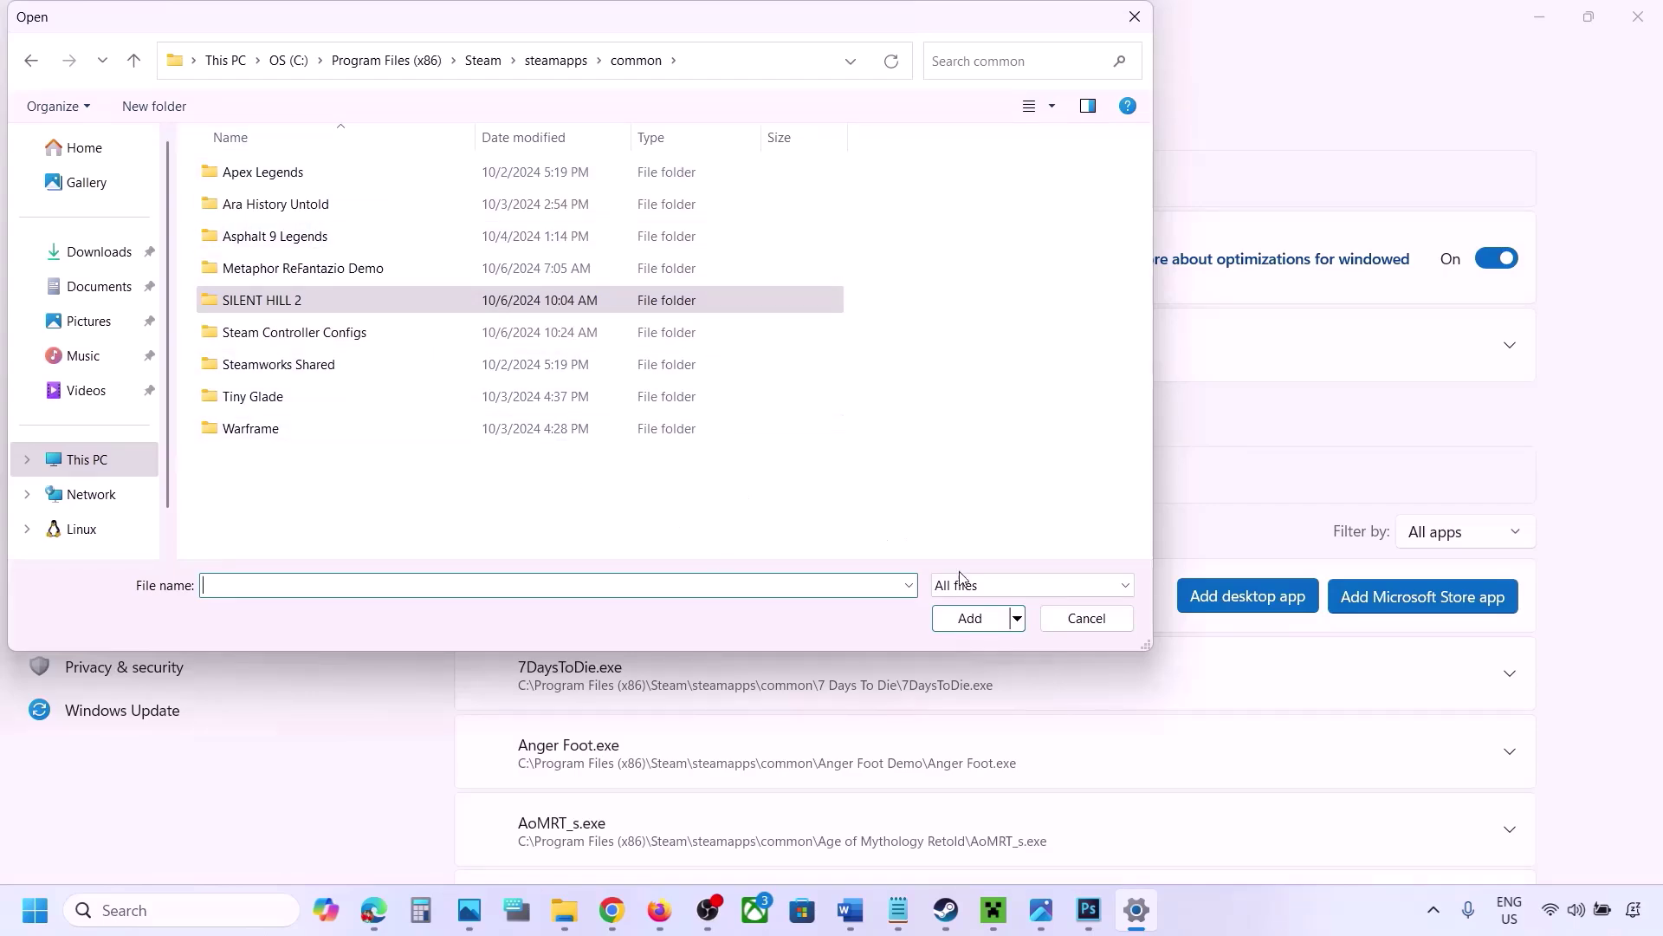
pyautogui.click(1072, 625)
# - Set the GPU preference of ChainedTogether-Win64-Shipping.exe to High Performance (NVIDIA GeForce RTX 3050 Laptop GPU)
pyautogui.scroll(-5, 1043, 675)
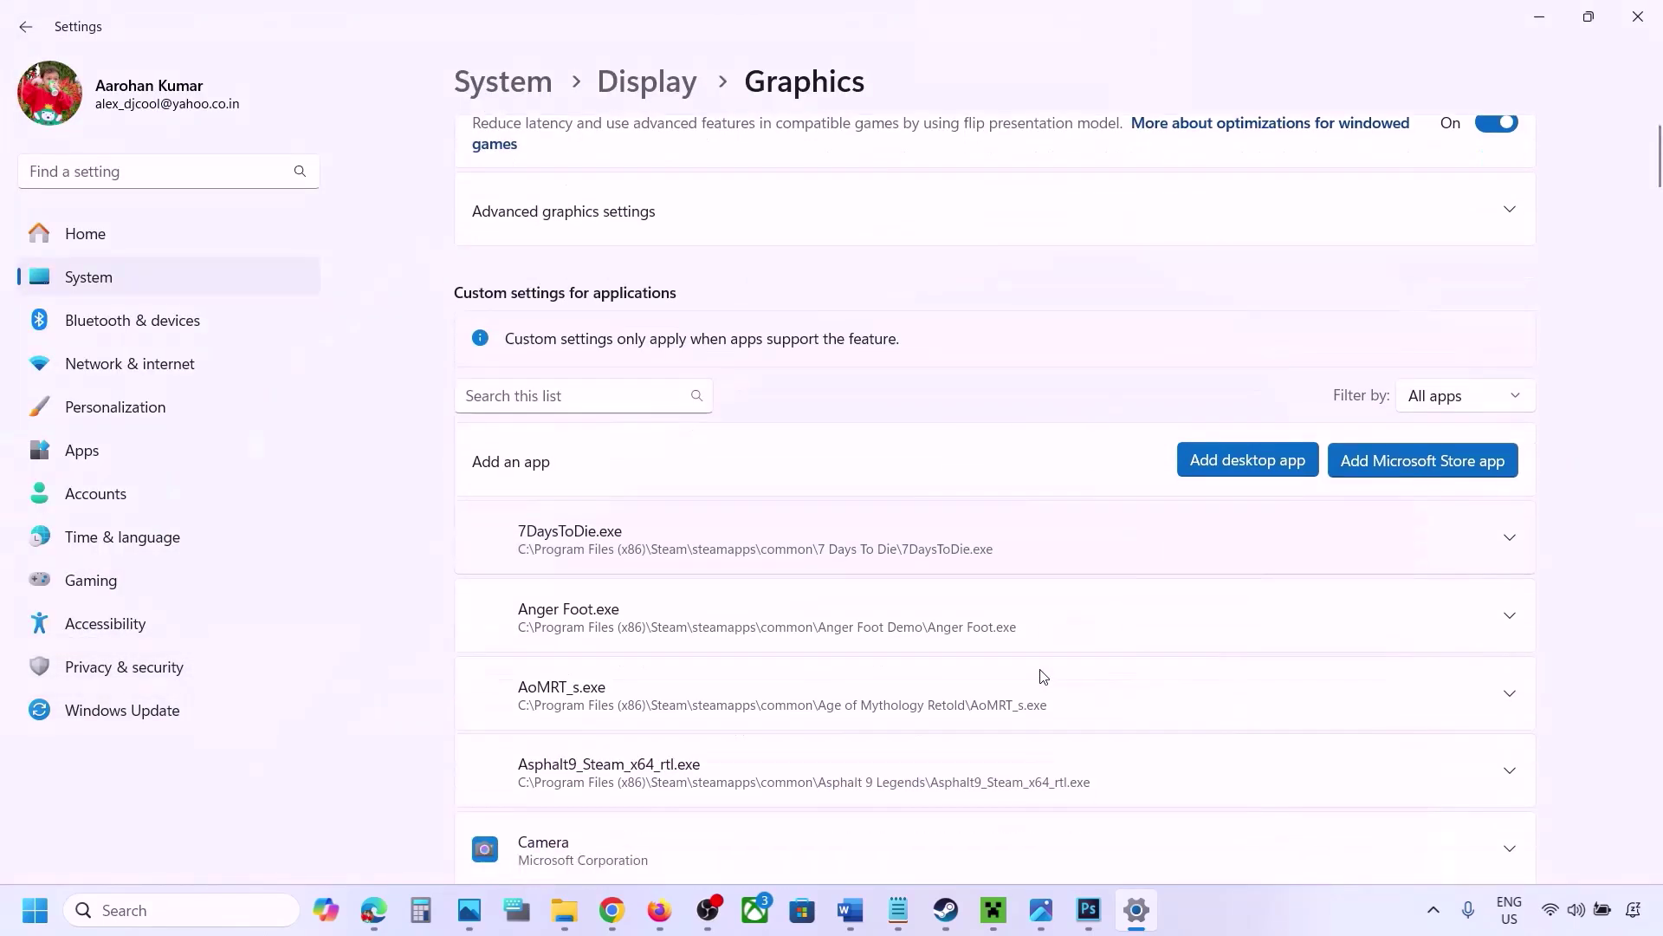
pyautogui.scroll(-4, 1043, 675)
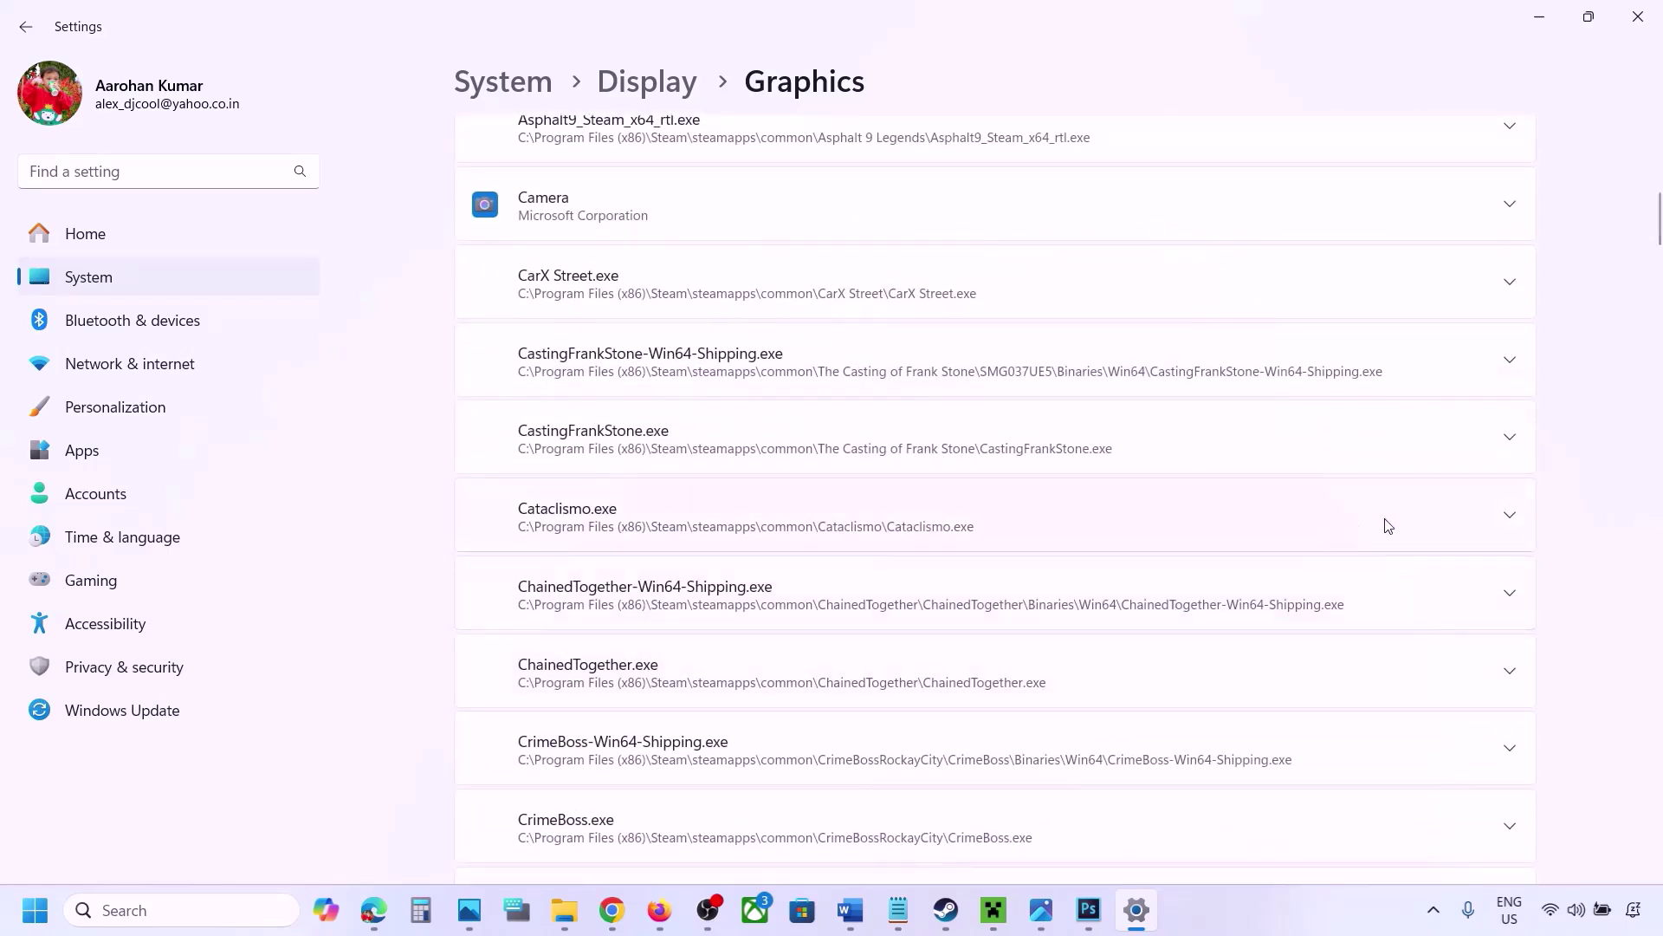
pyautogui.click(1510, 598)
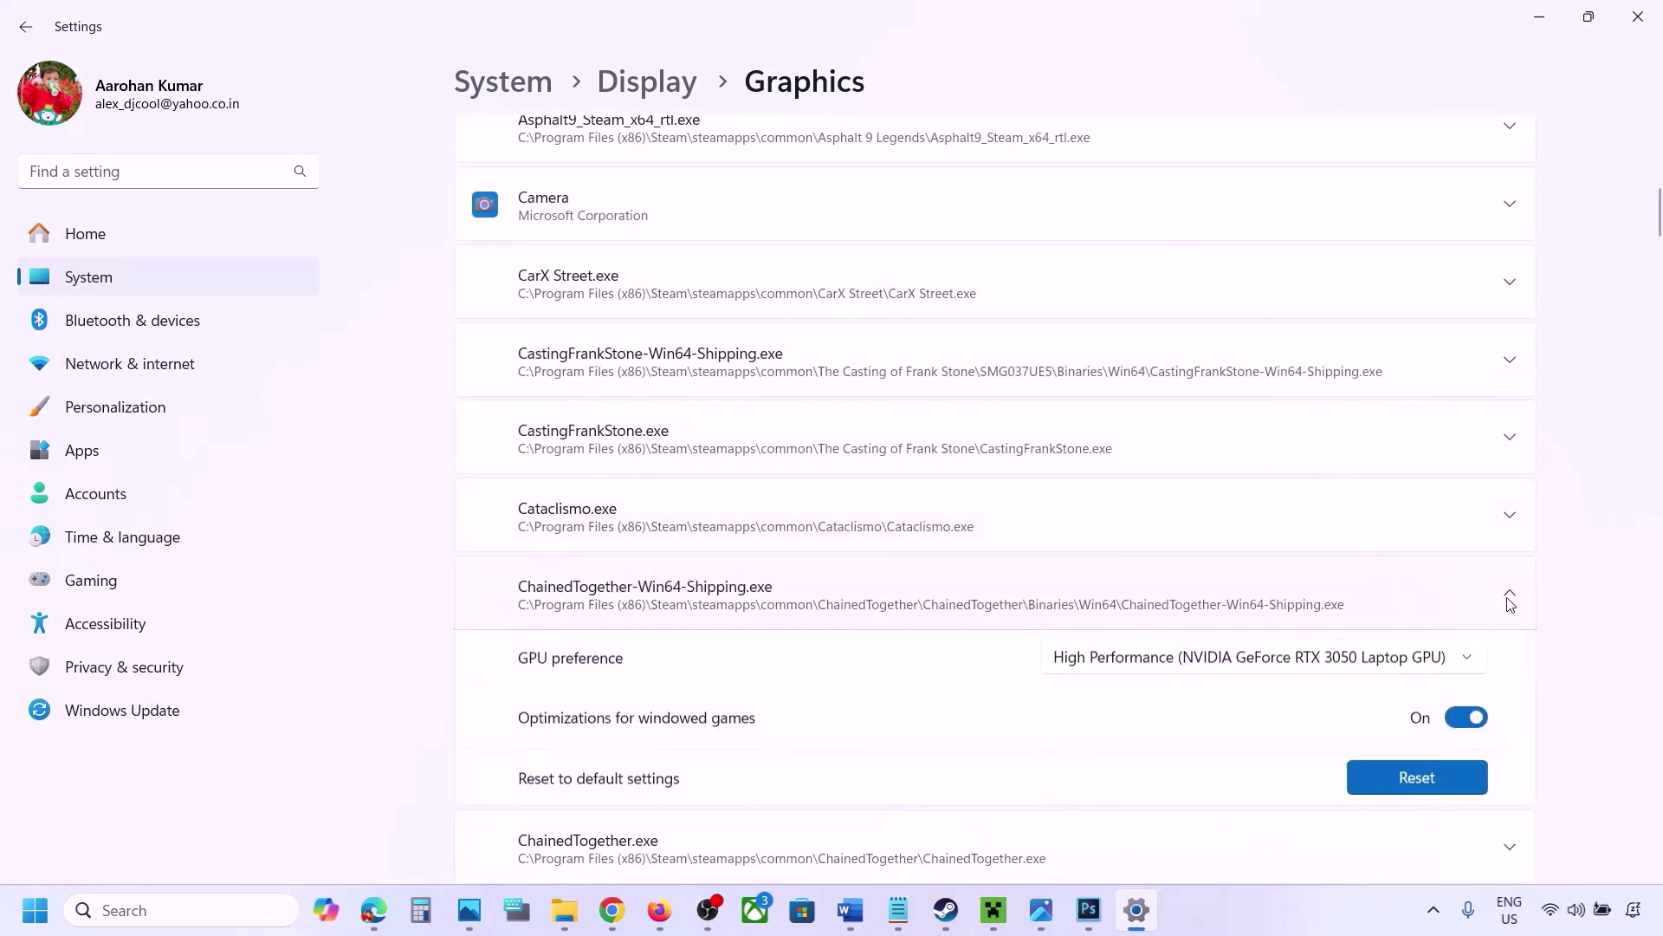
pyautogui.click(1410, 660)
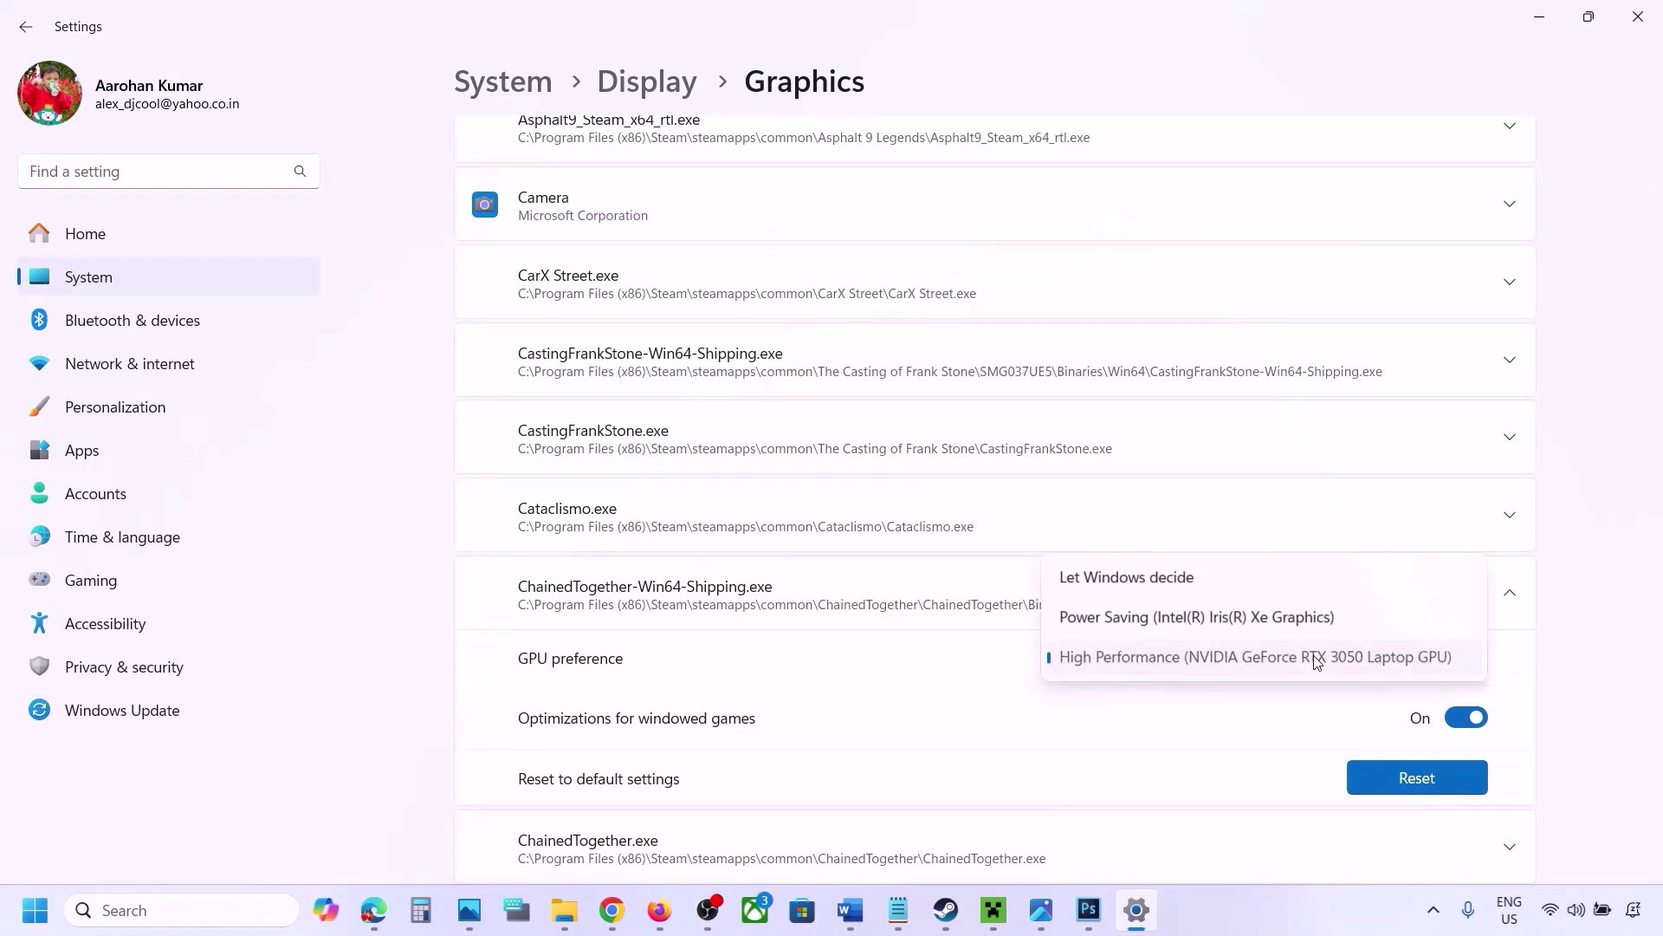
pyautogui.click(1316, 658)
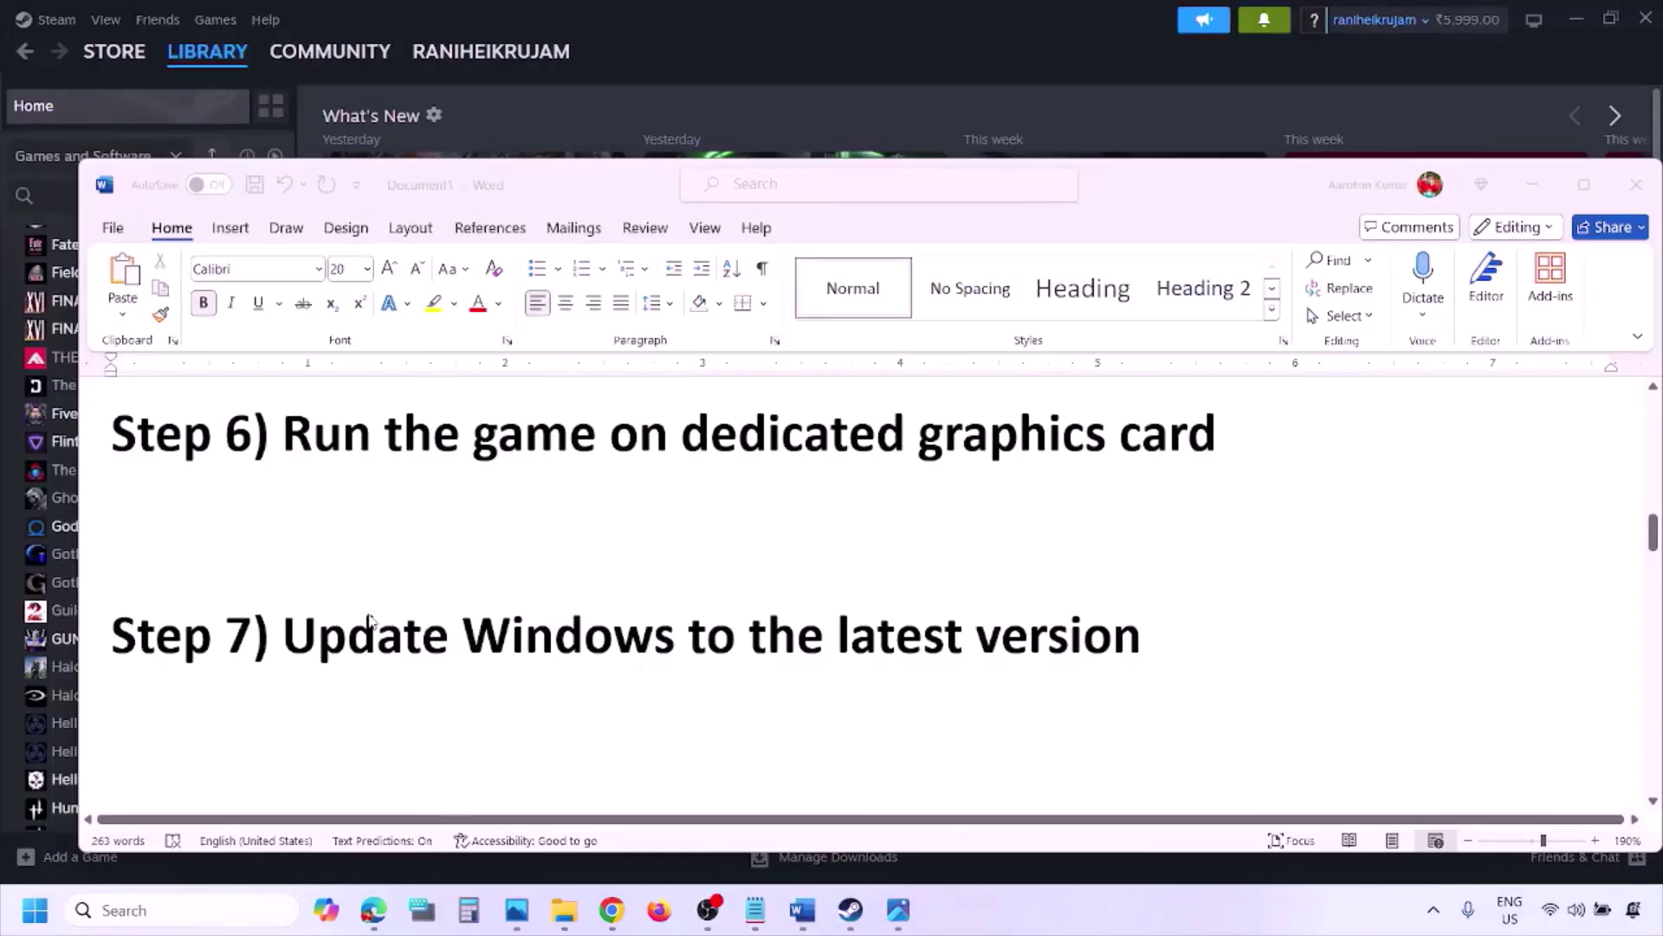
# - Highlight Step 7 about updating Windows in the Word notes, and check for updates on the Windows Update page in Settings
pyautogui.moveTo(294, 635); pyautogui.dragTo(1118, 645)
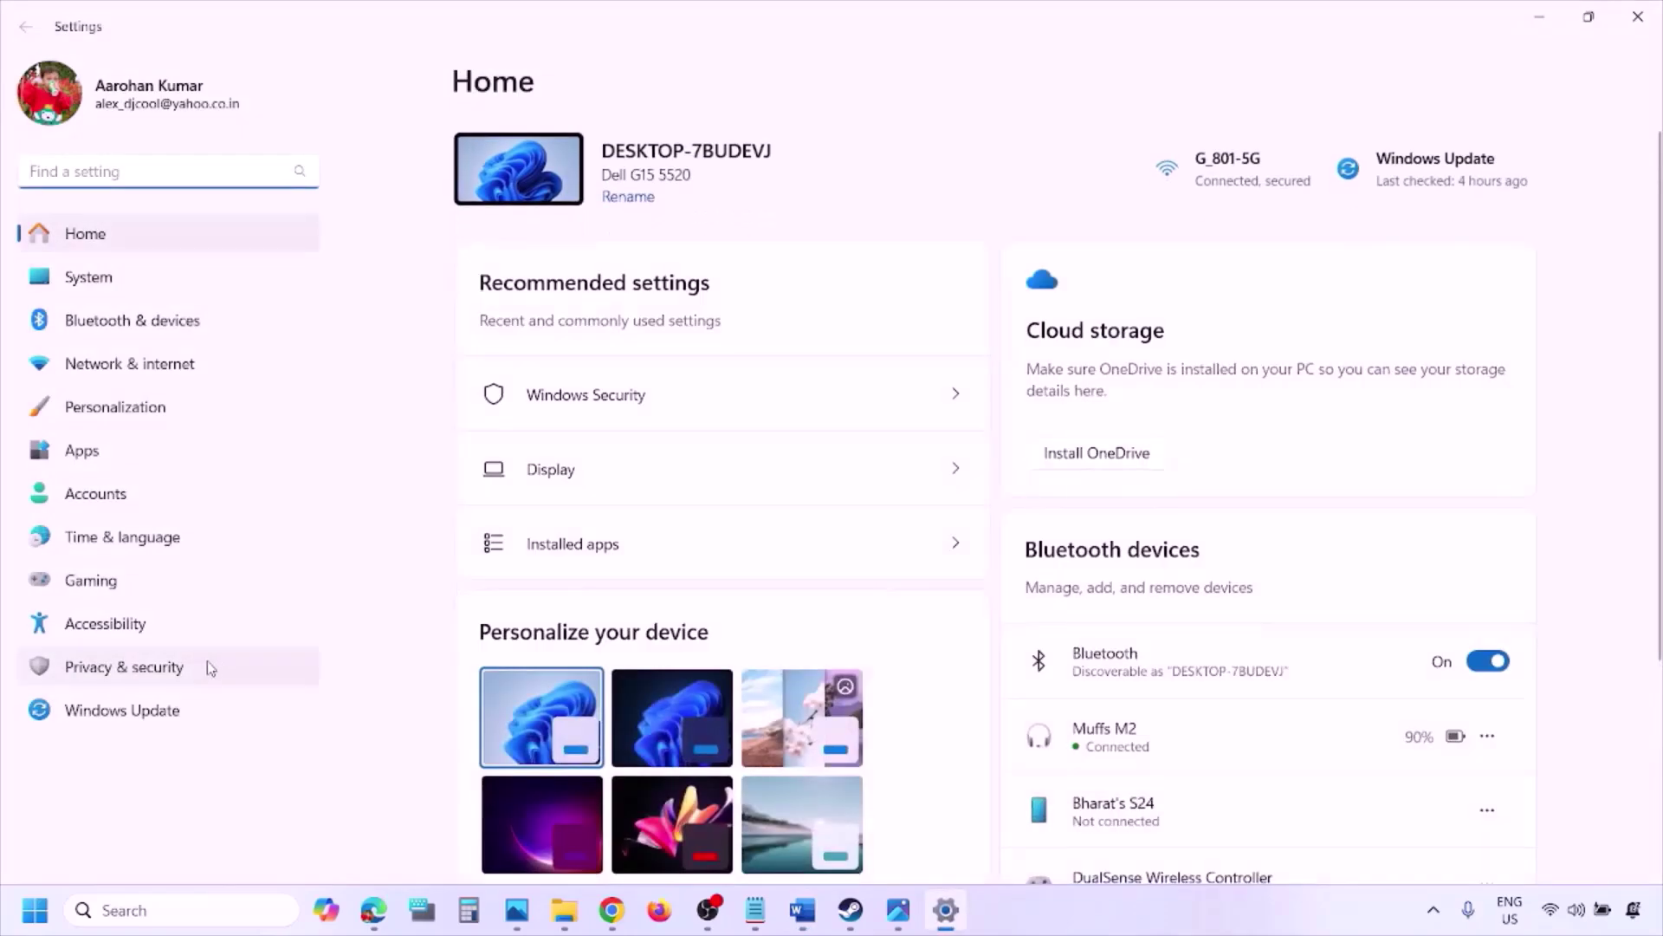
pyautogui.click(142, 716)
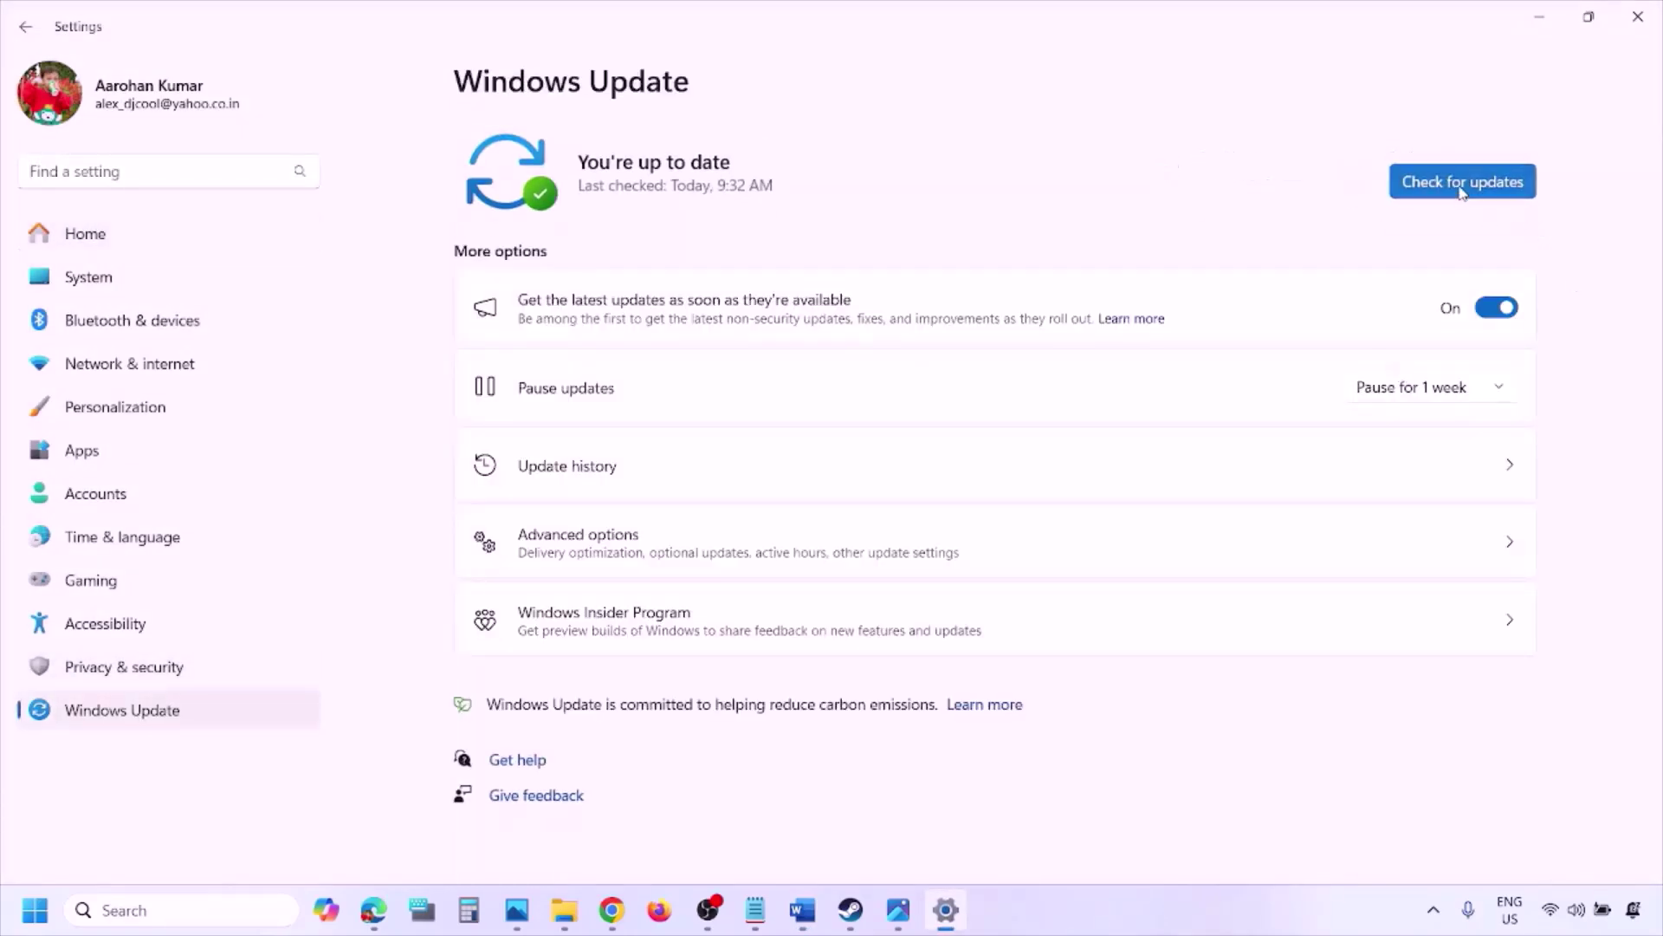
pyautogui.click(1456, 183)
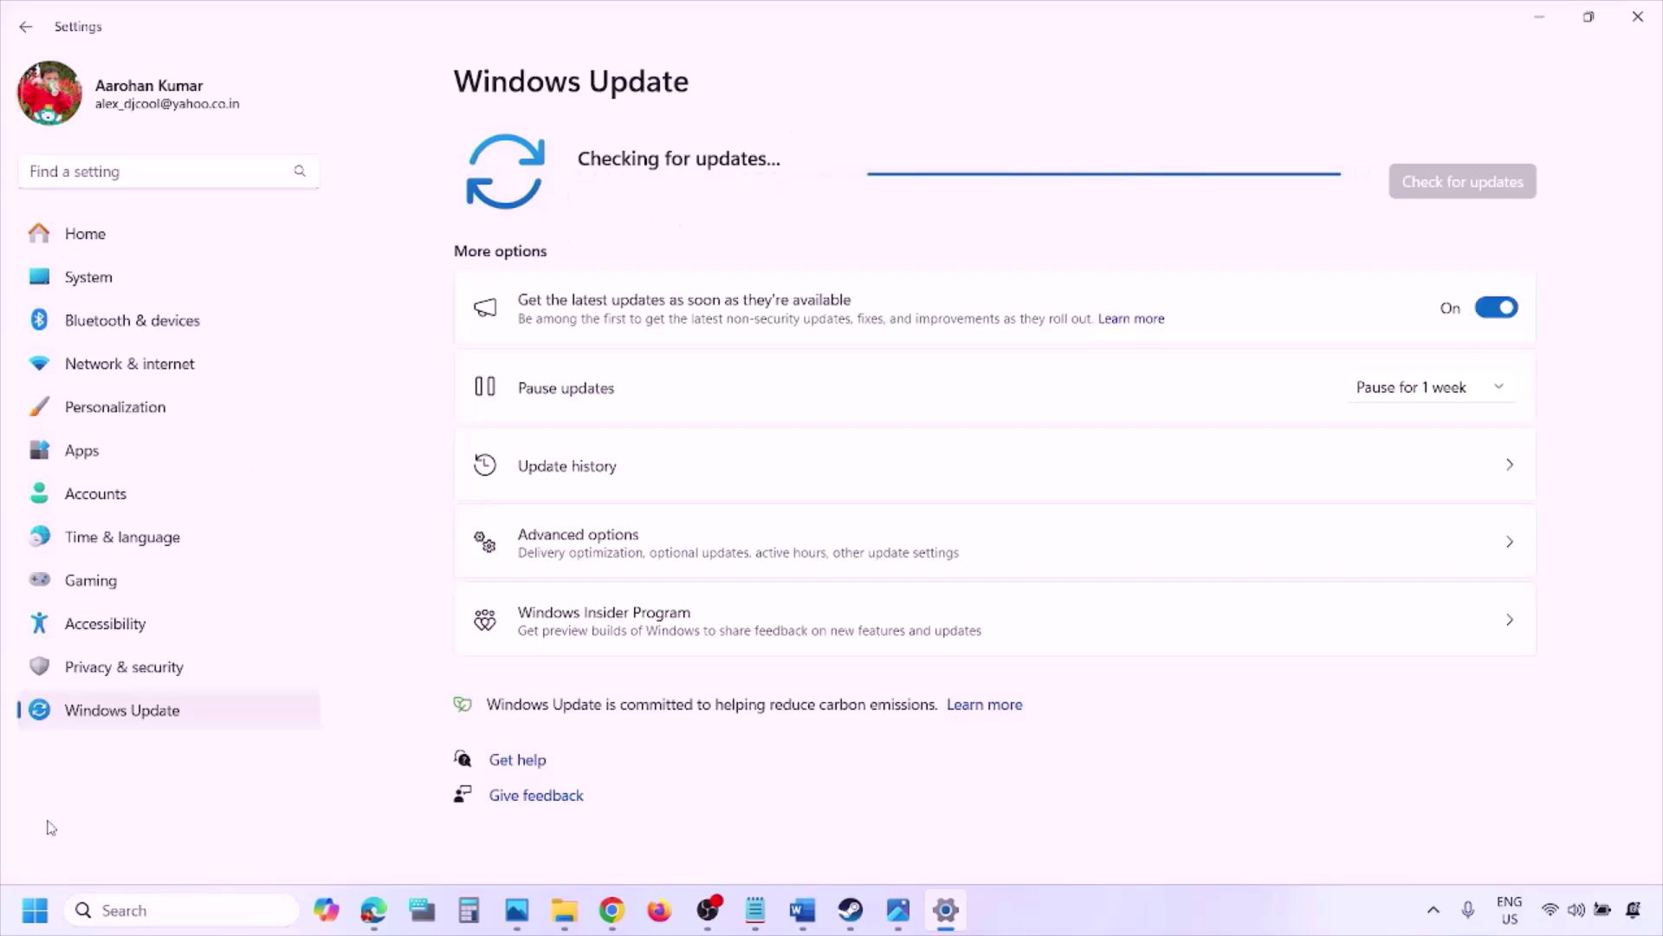
# - Bring up the Windows power options that include Restart, and return to the Word notes
pyautogui.click(35, 910)
pyautogui.click(630, 836)
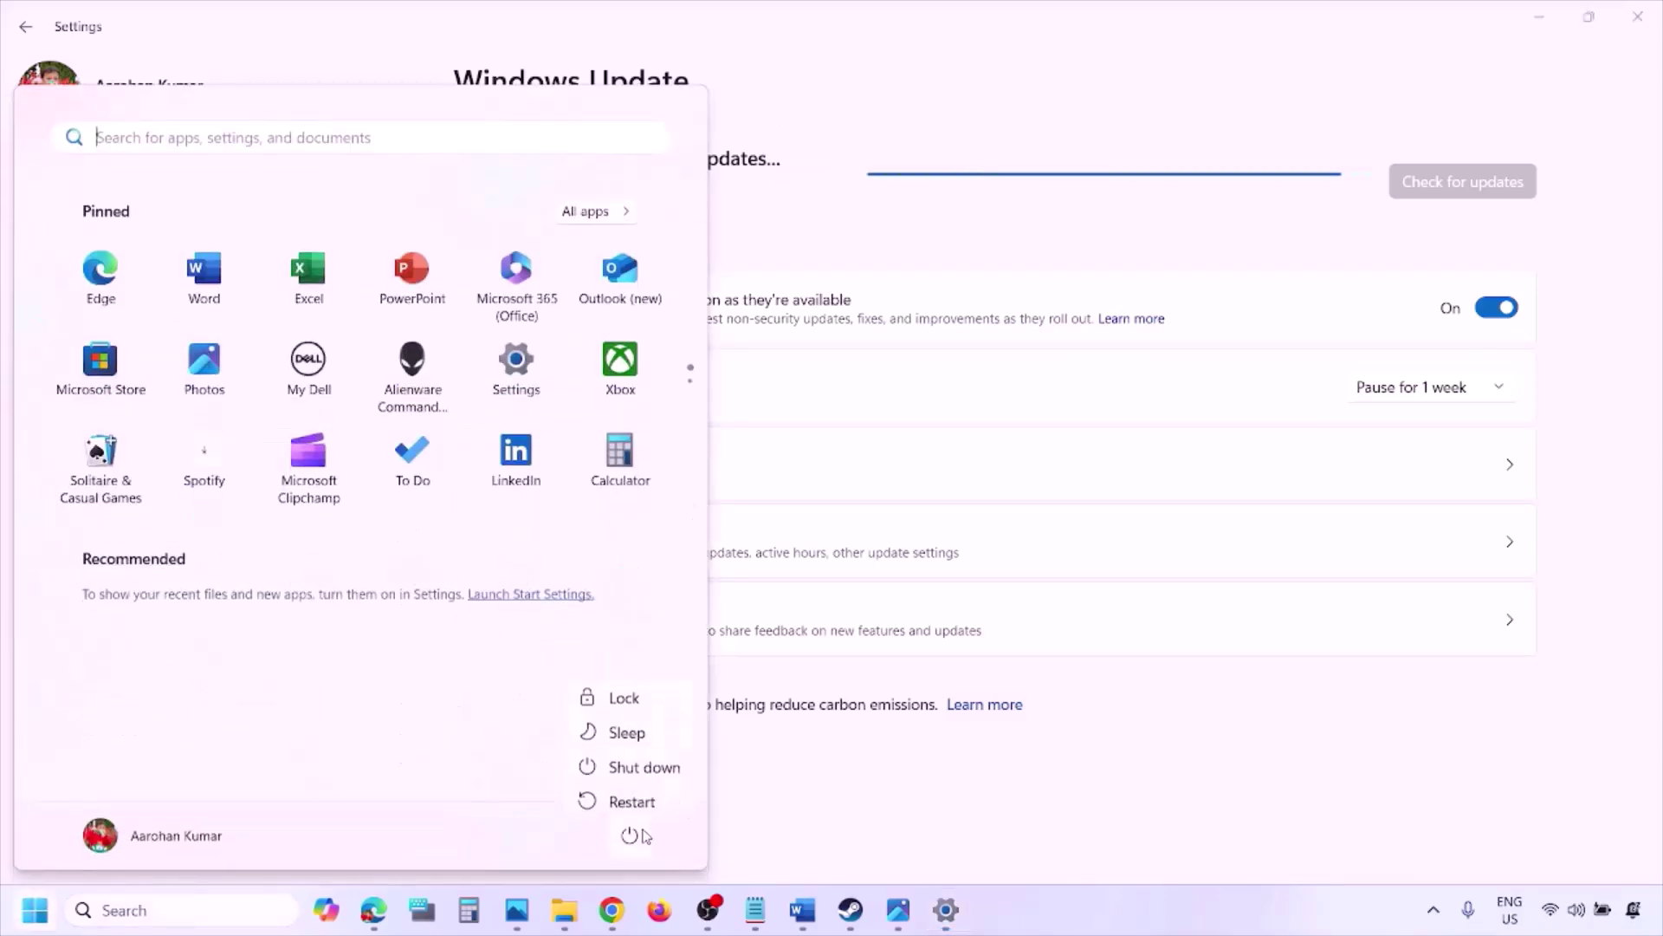
pyautogui.click(802, 912)
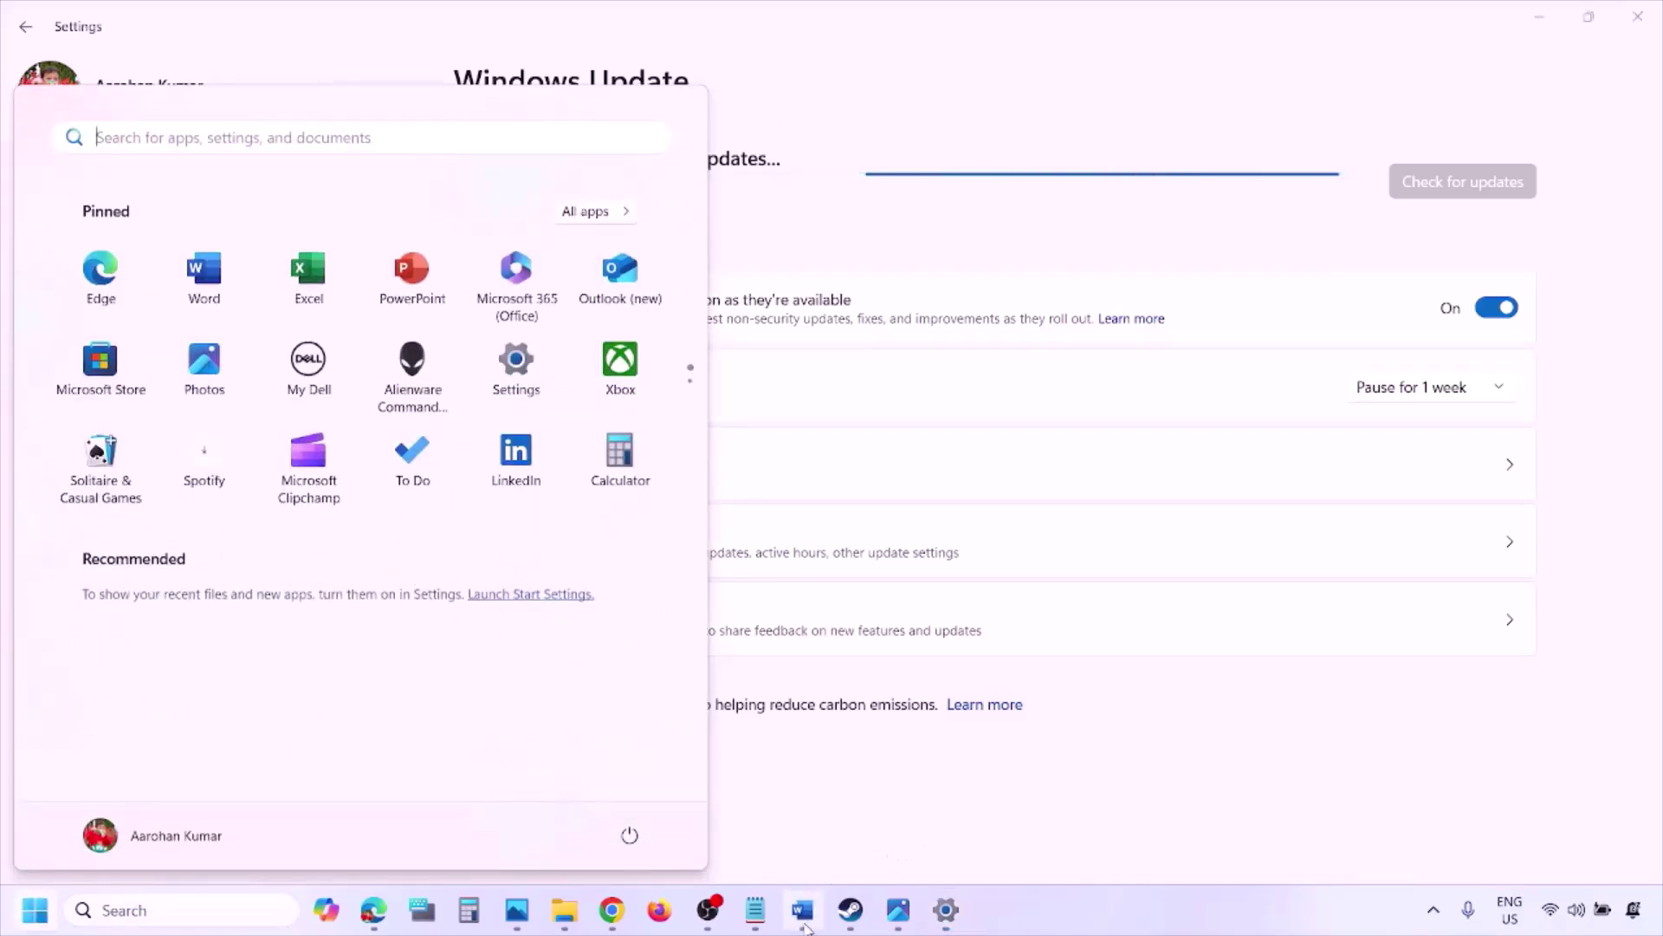
# - Copy the Visual C++ download link from Step 8 of the Word notes and open it in a new Chrome window
pyautogui.scroll(-3, 726, 679)
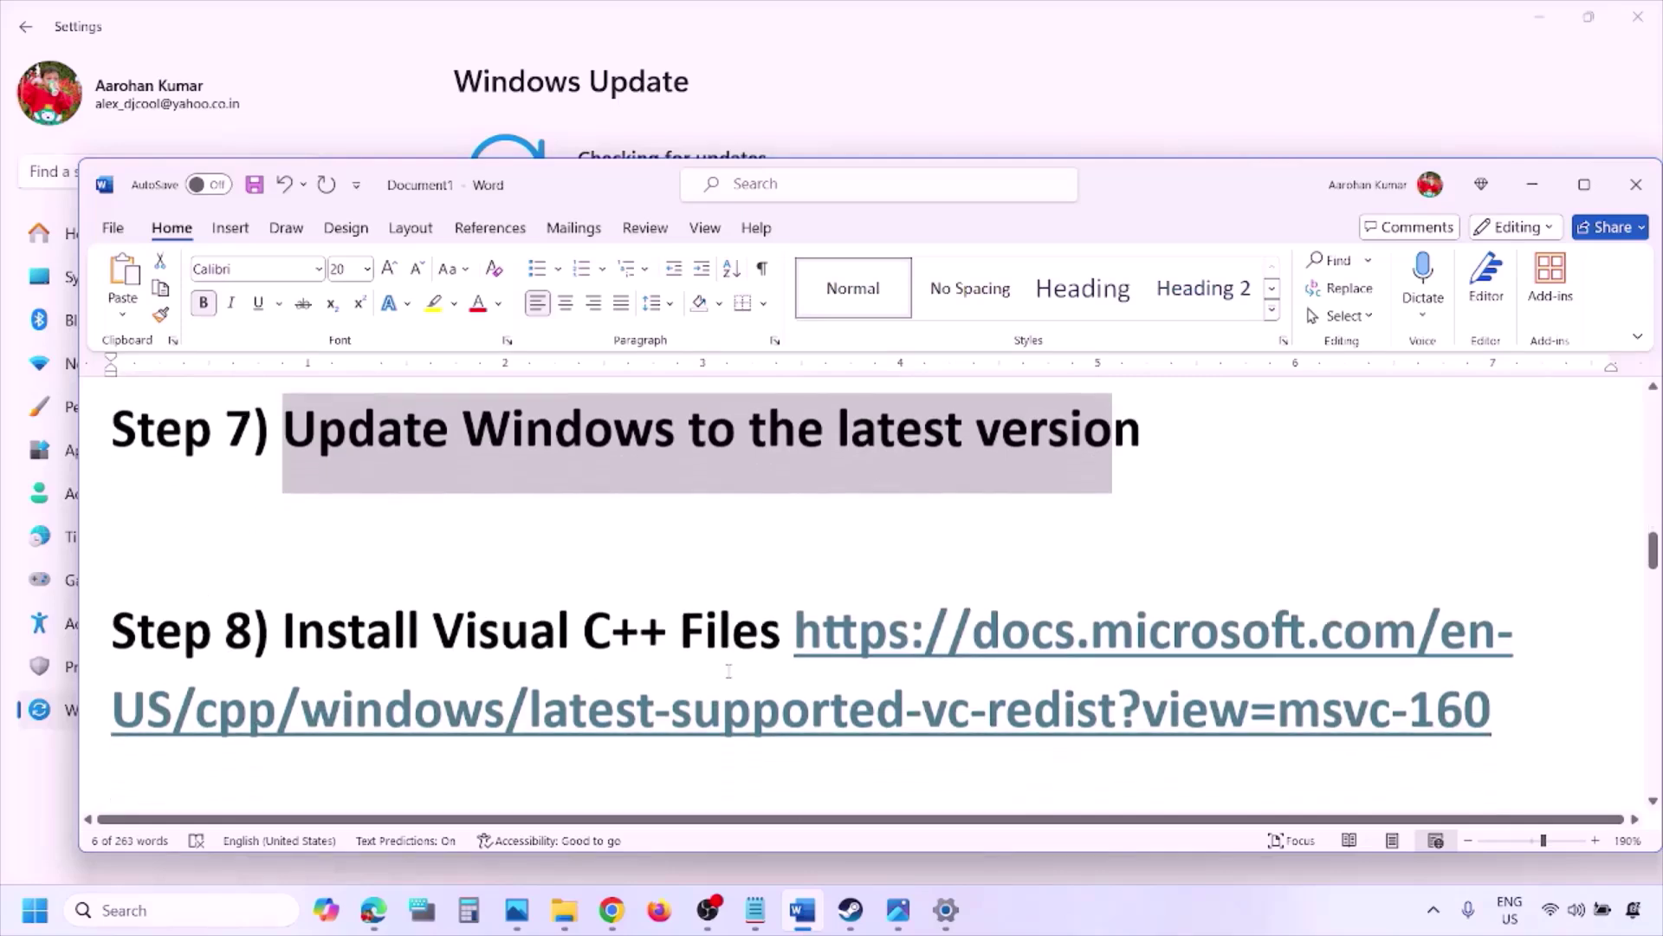
pyautogui.moveTo(1514, 722); pyautogui.dragTo(908, 654)
pyautogui.hotkey('ctrl', 'c')
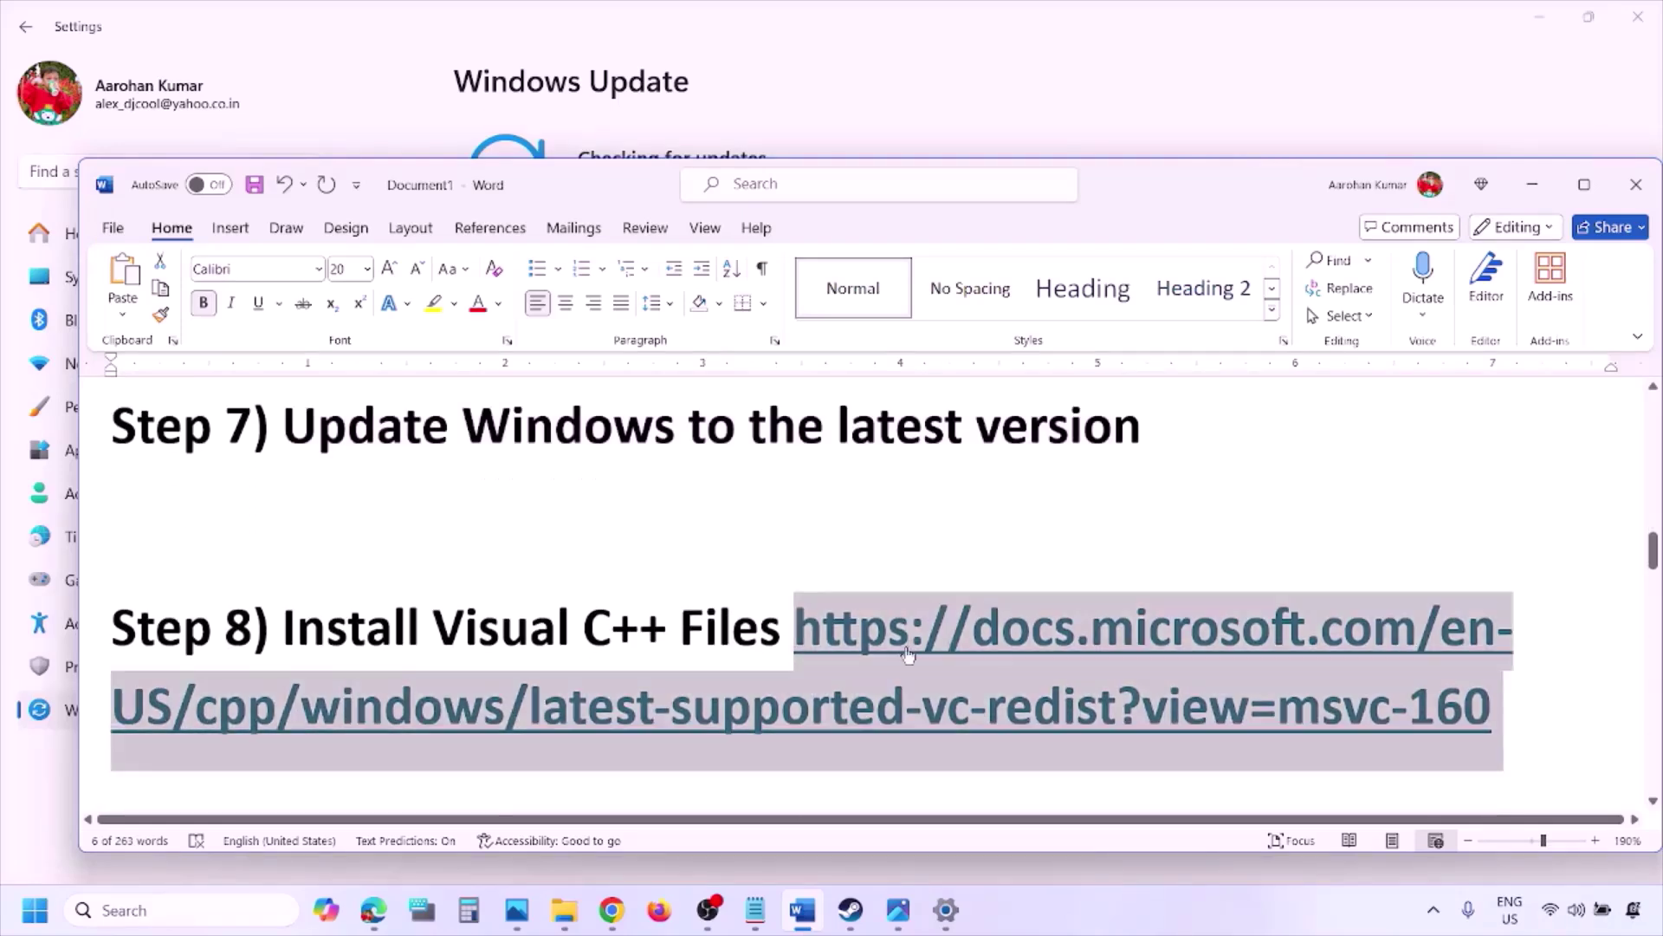
pyautogui.rightClick(612, 910)
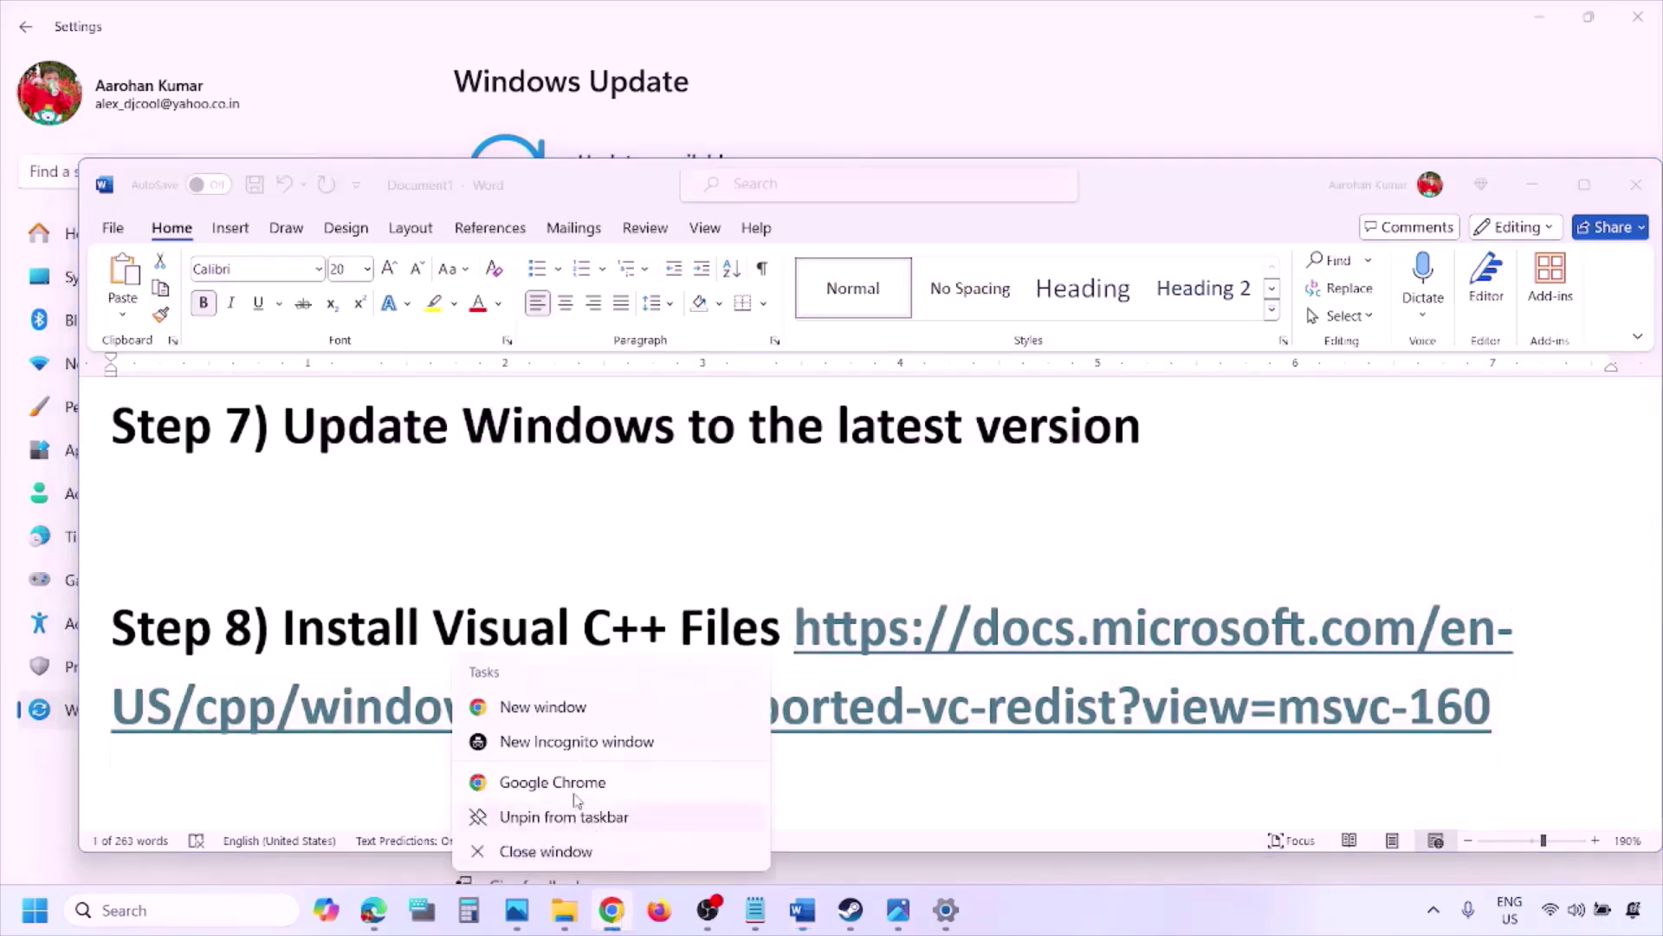
pyautogui.click(542, 709)
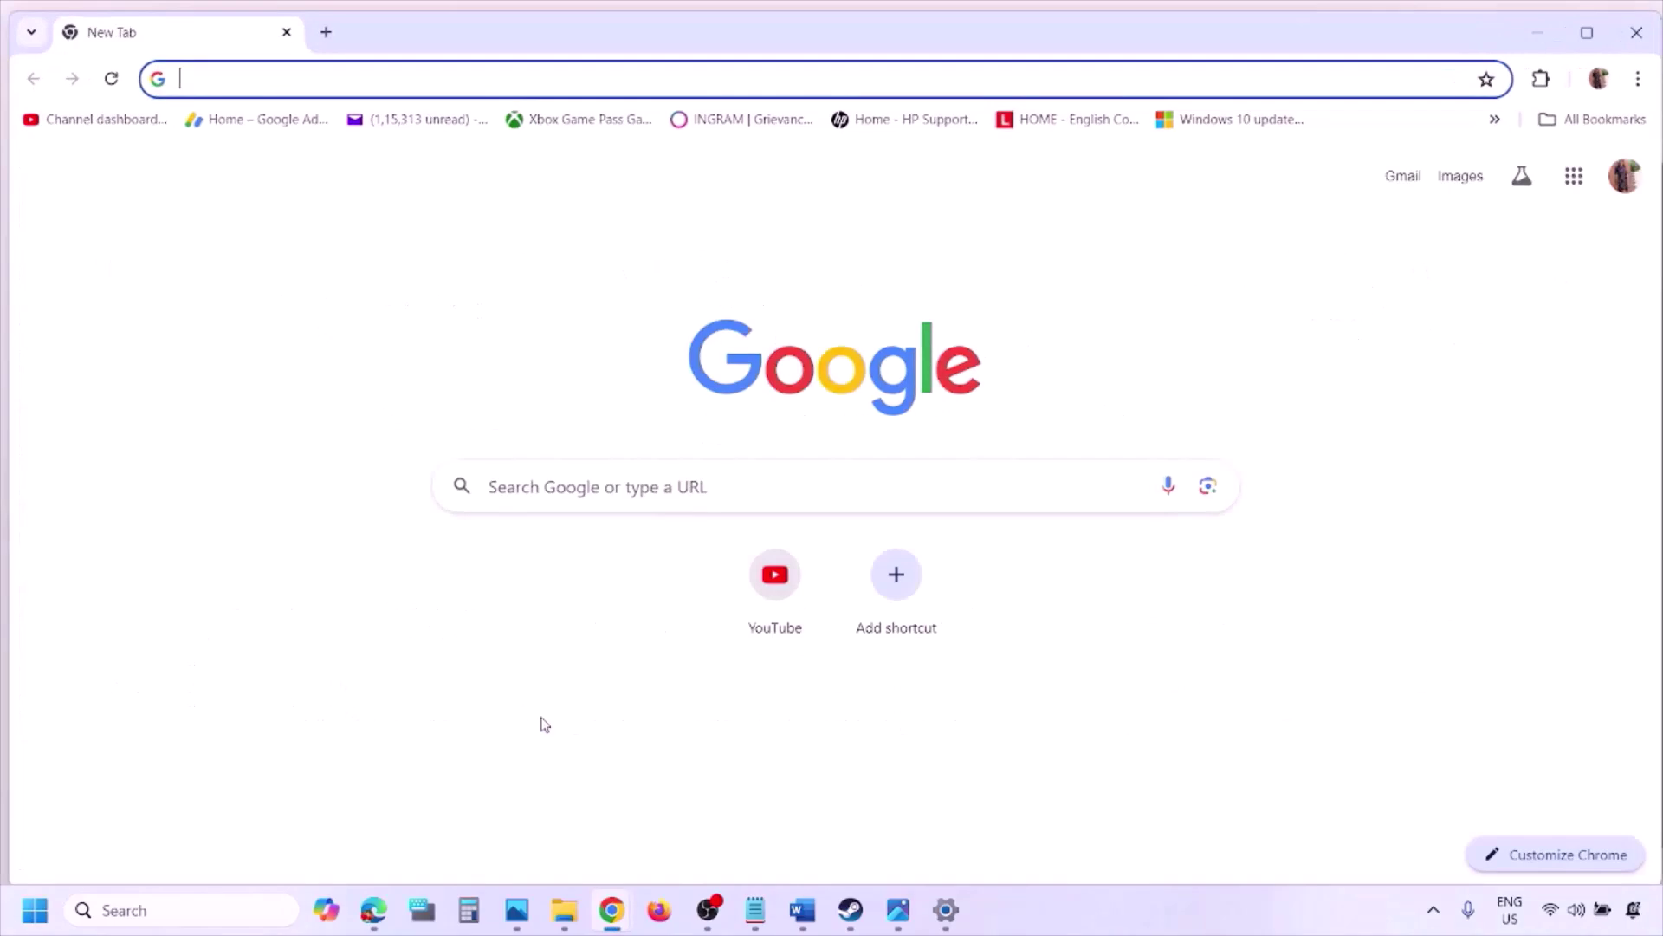
pyautogui.hotkey('ctrl', 'v')
pyautogui.press('Return')
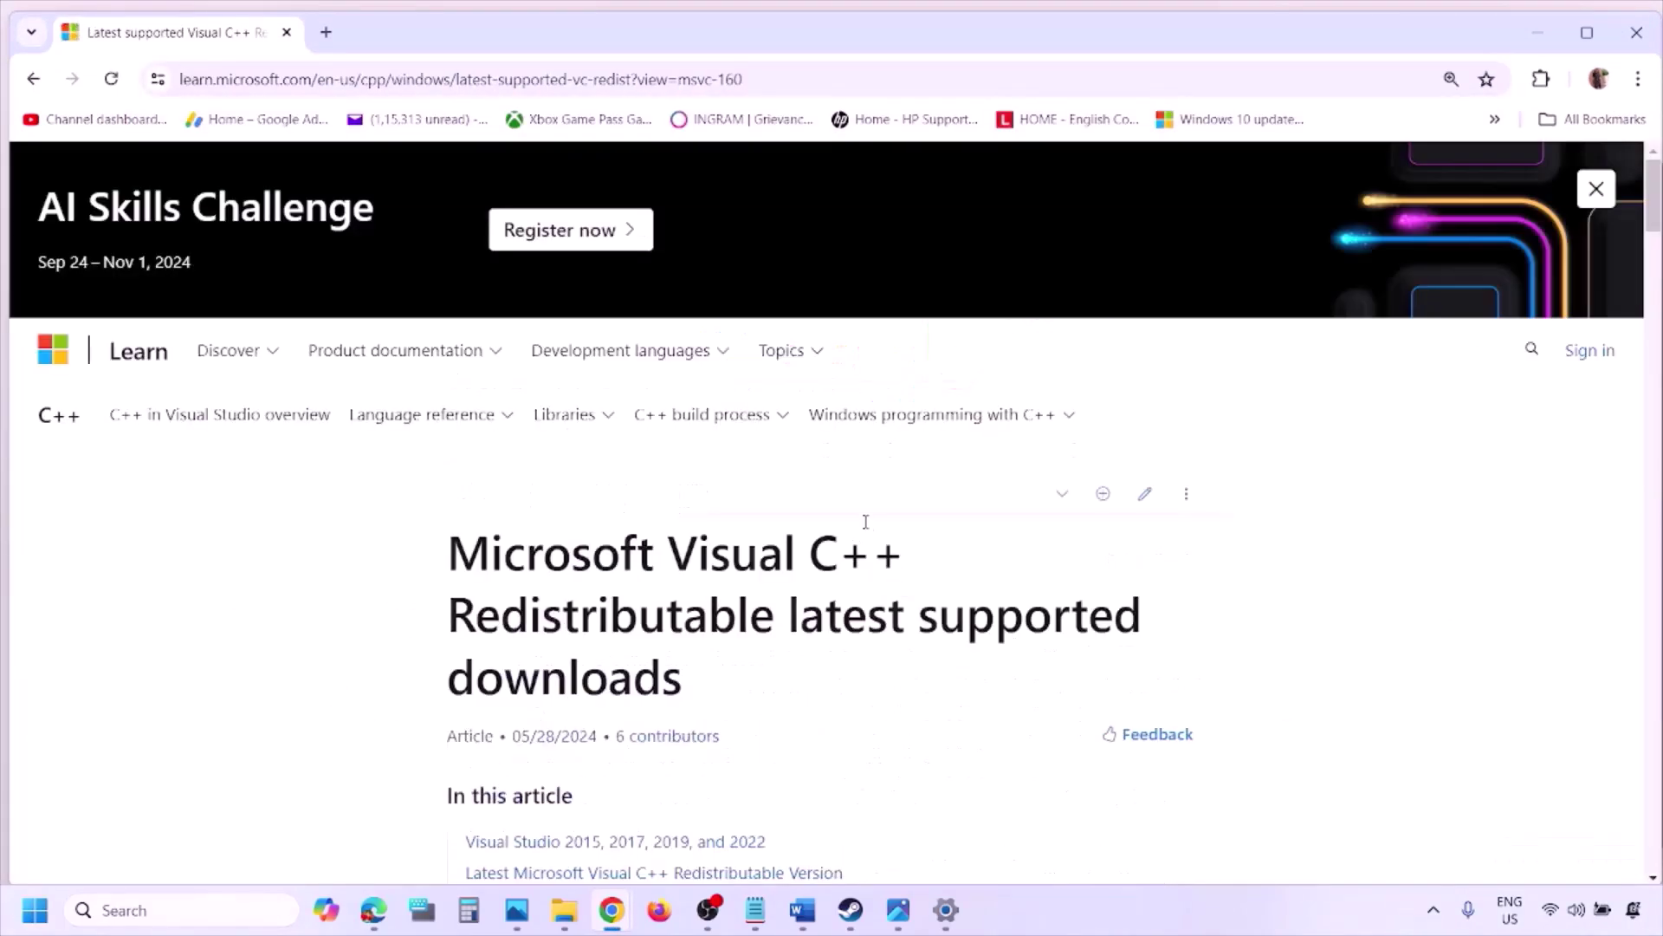
# - Find the Visual Studio 2015, 2017, 2019, and 2022 section on the Microsoft page and highlight the X86 and X64 entries
pyautogui.scroll(-4, 724, 512)
pyautogui.scroll(-5, 724, 511)
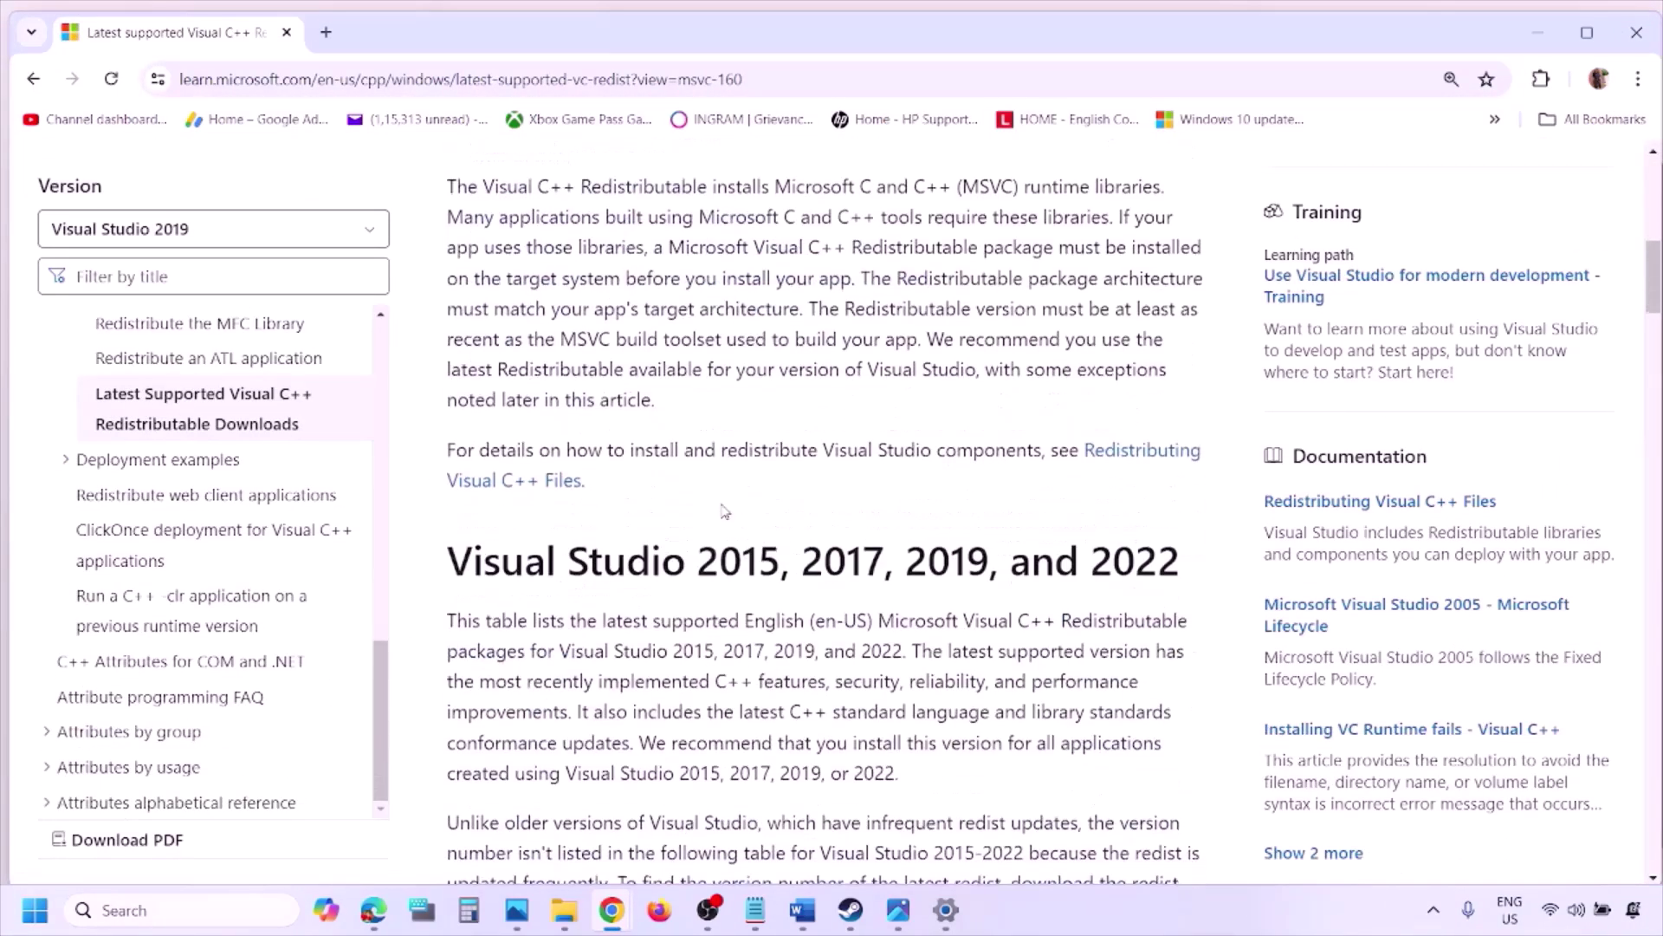
pyautogui.moveTo(535, 469); pyautogui.dragTo(1113, 466)
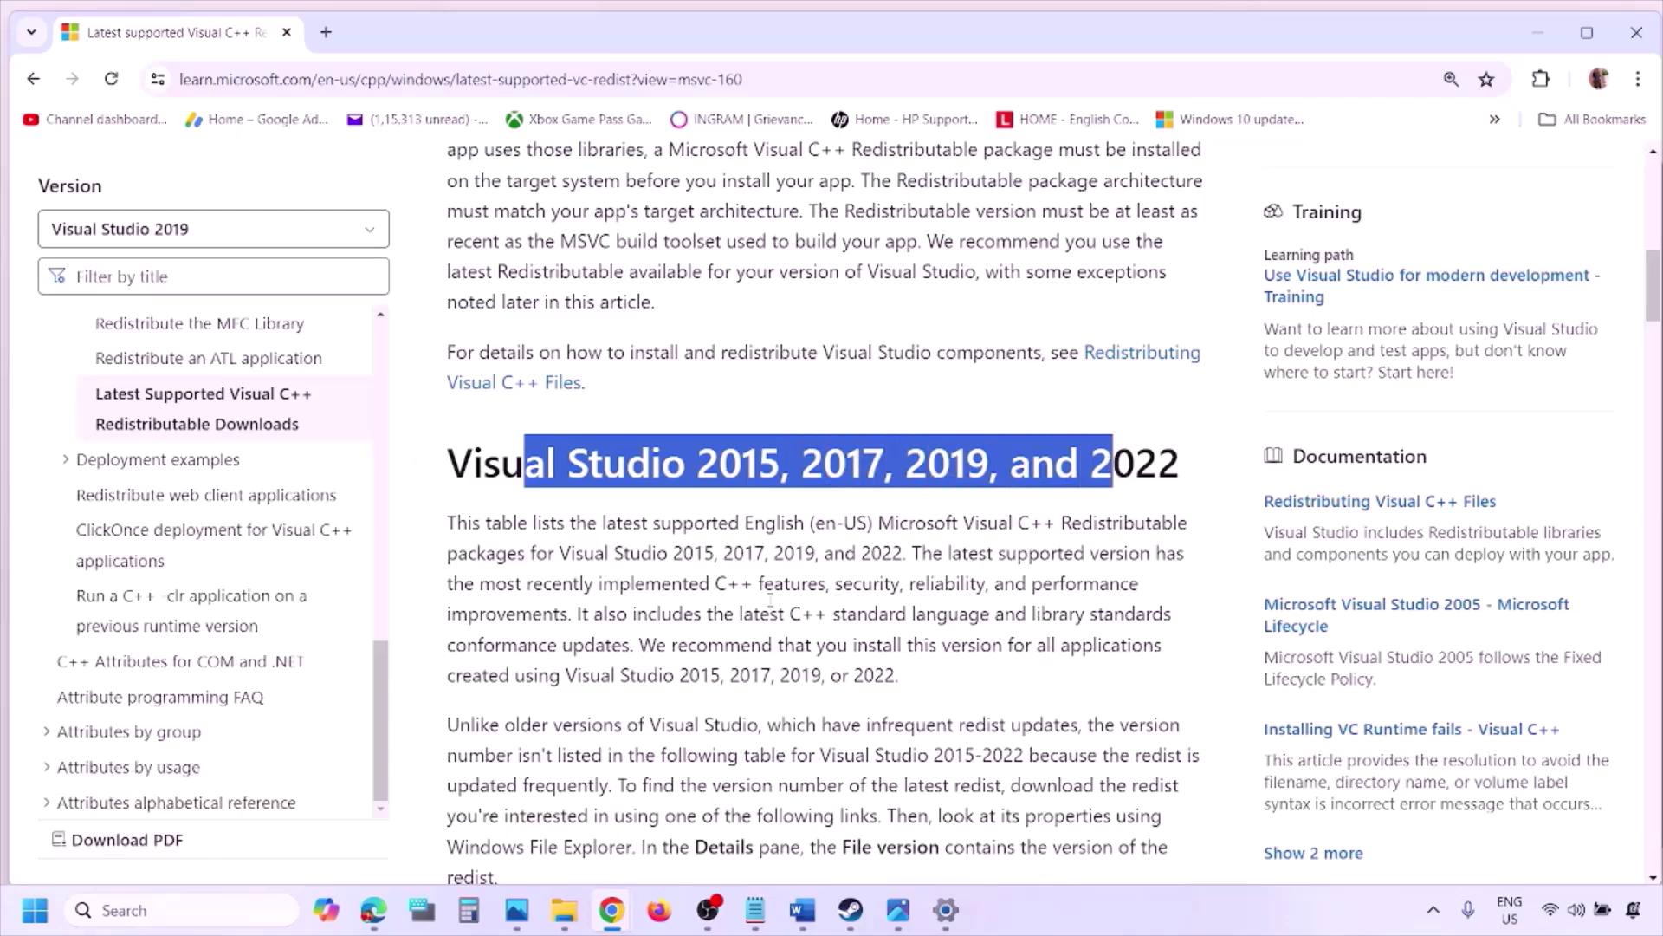
pyautogui.scroll(-10, 770, 598)
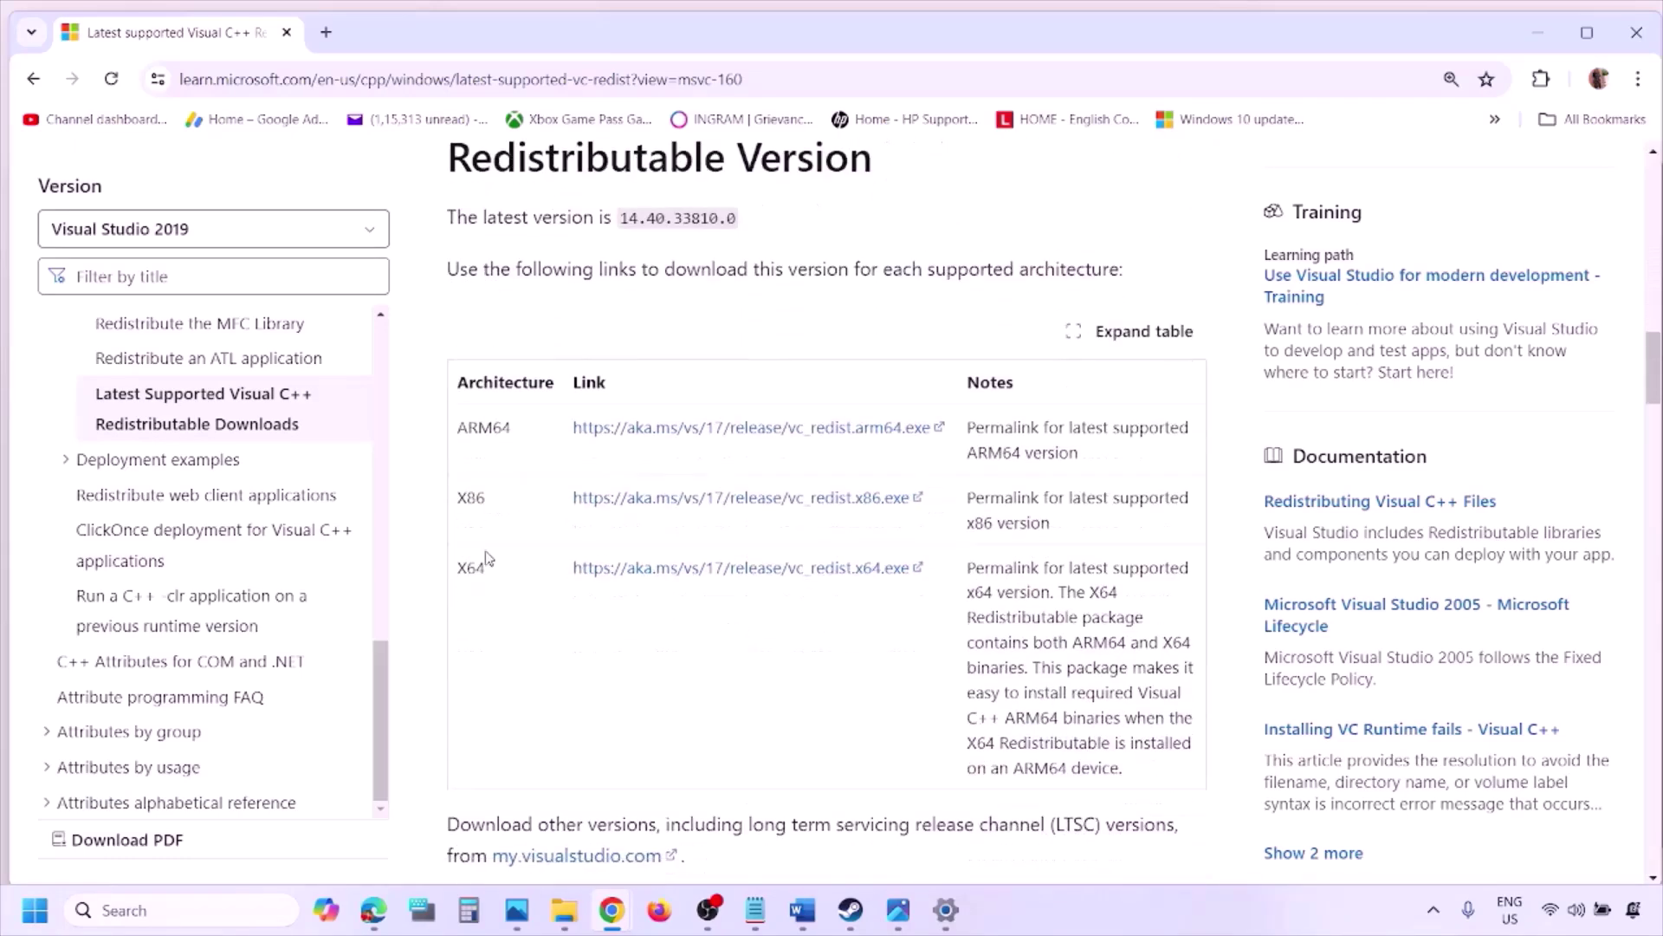
pyautogui.doubleClick(469, 498)
pyautogui.doubleClick(472, 569)
# - Download the X86 Visual C++ Redistributable and run its installer to repair the existing installation
pyautogui.moveTo(466, 500); pyautogui.dragTo(817, 506)
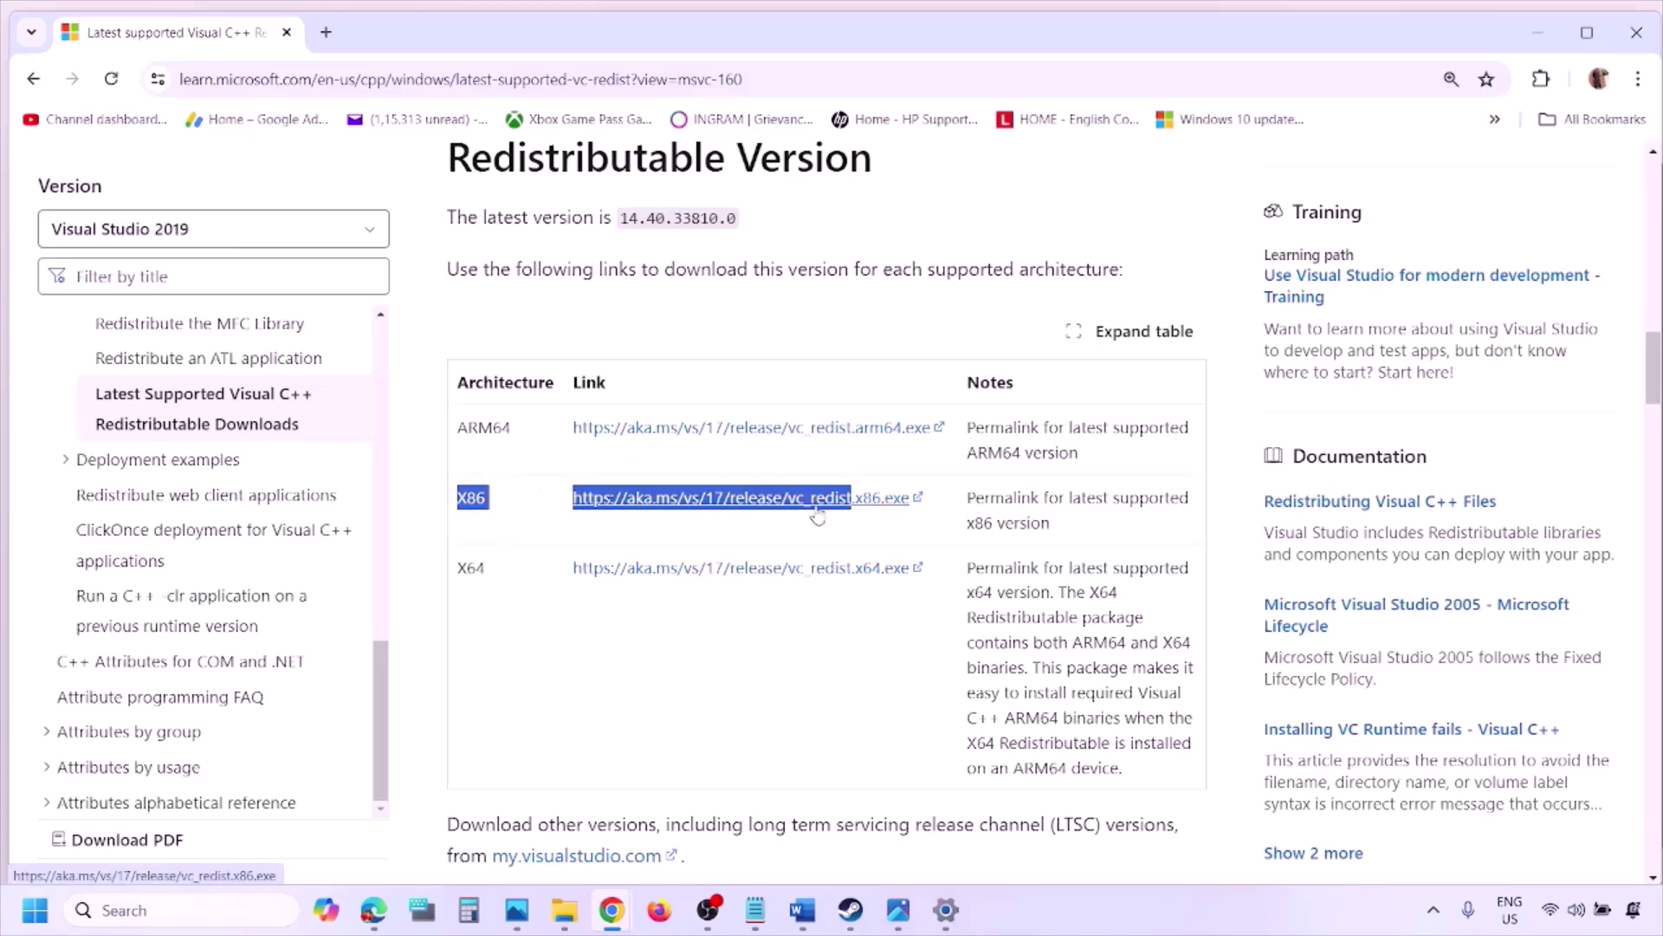
pyautogui.click(817, 517)
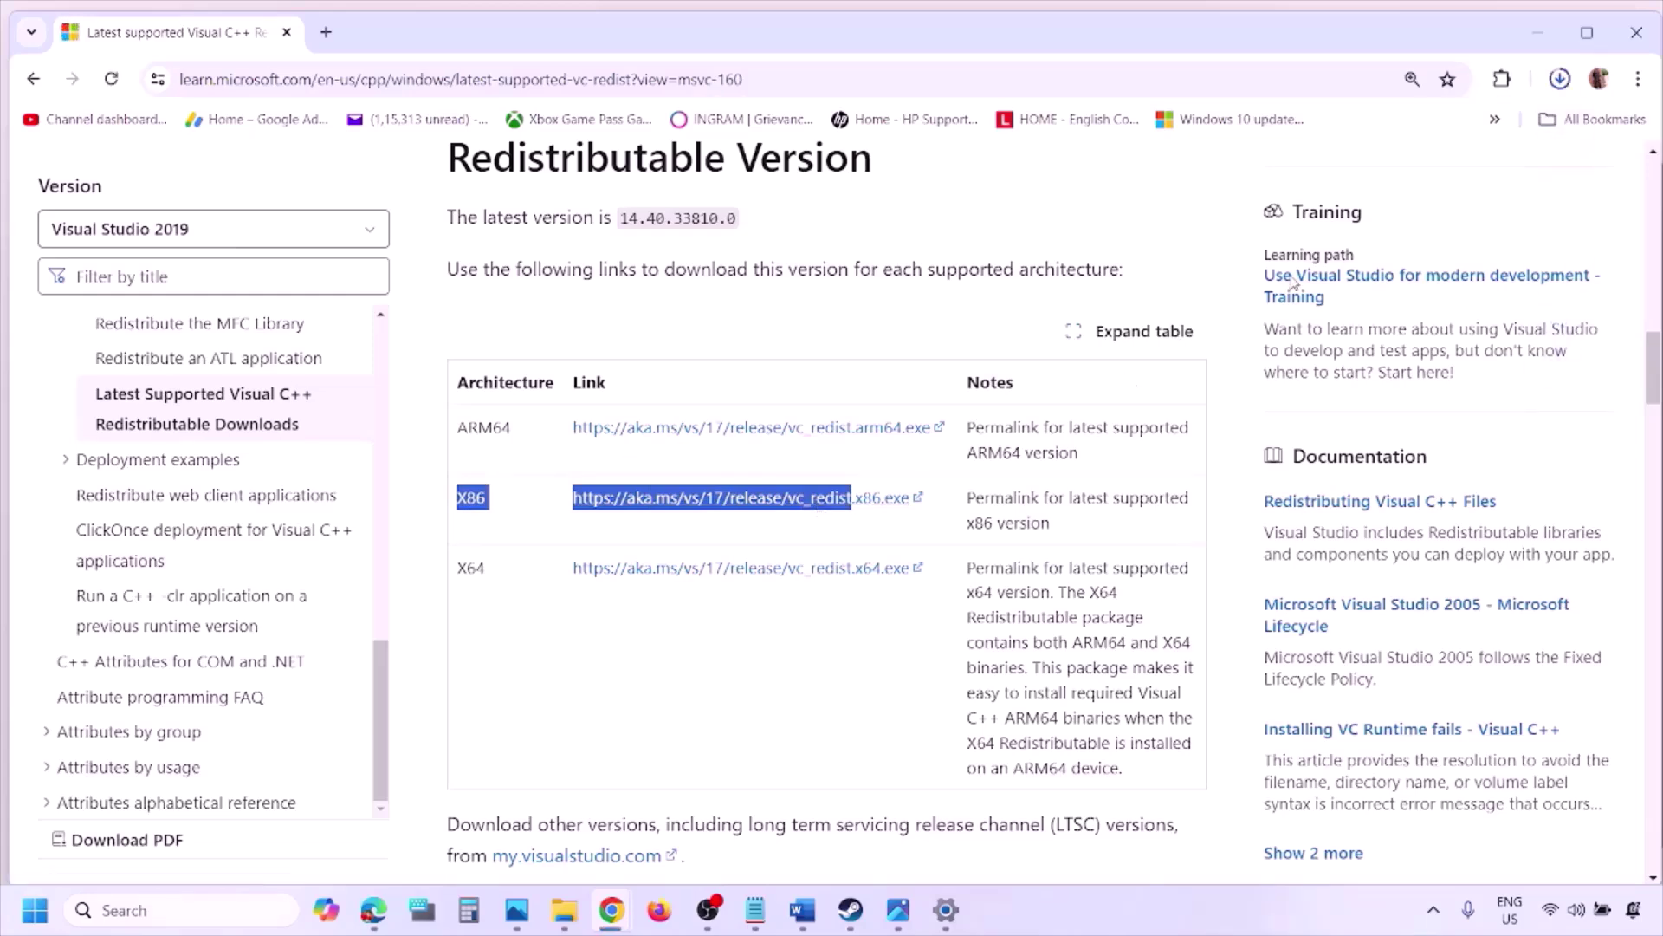
pyautogui.click(1383, 137)
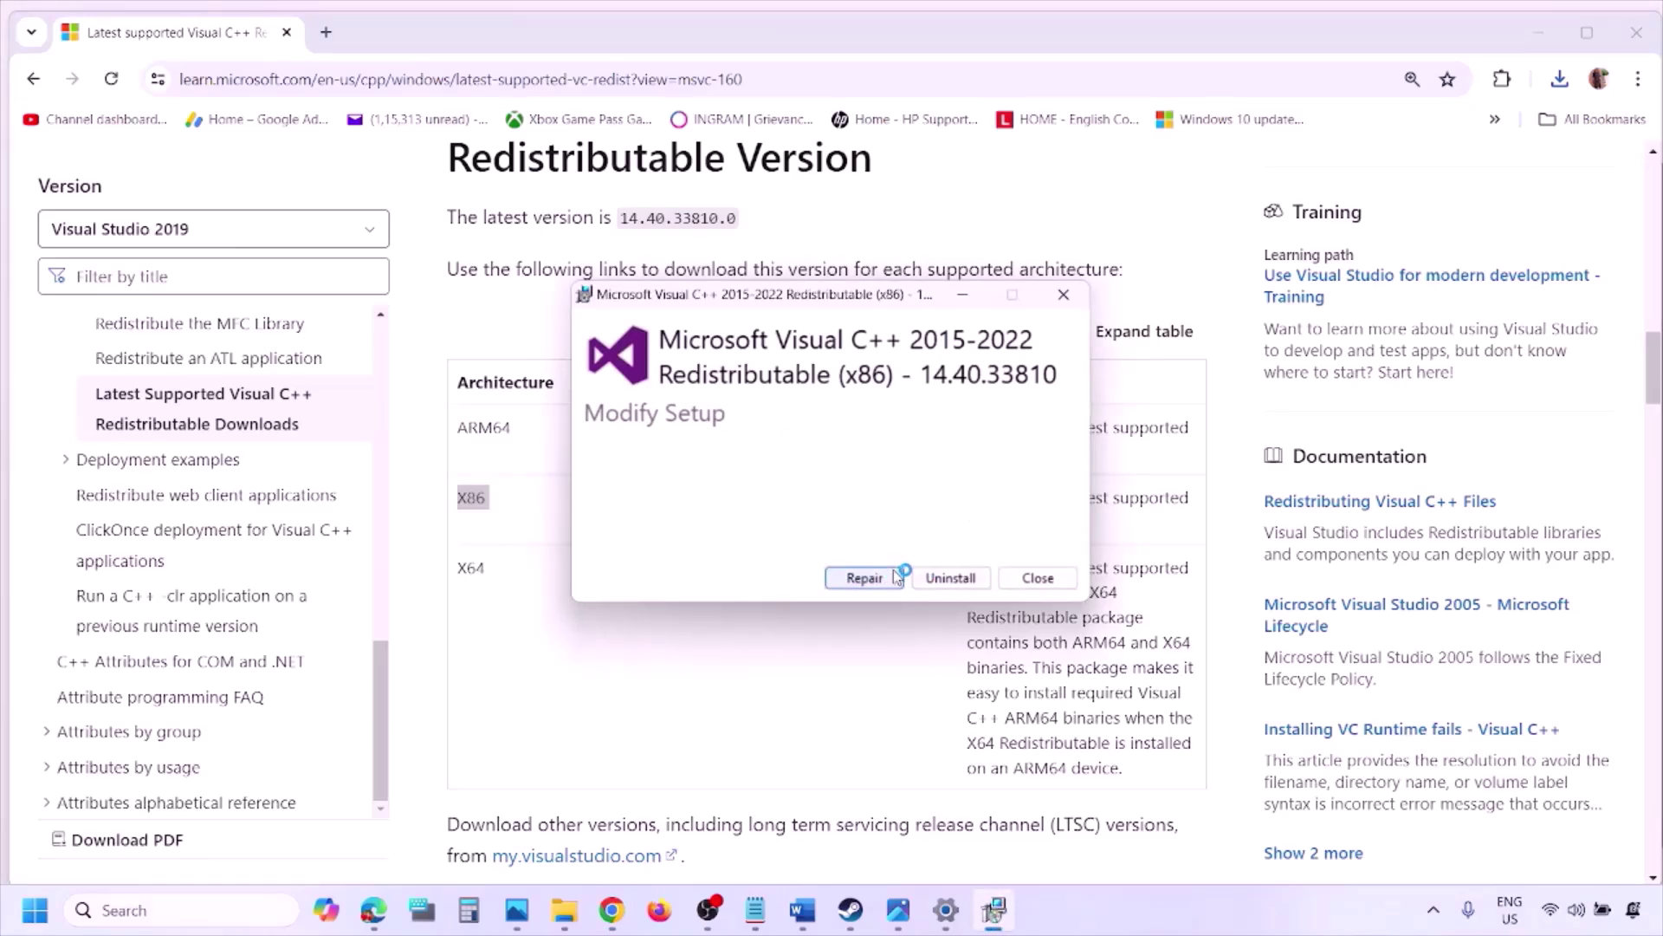
pyautogui.click(895, 577)
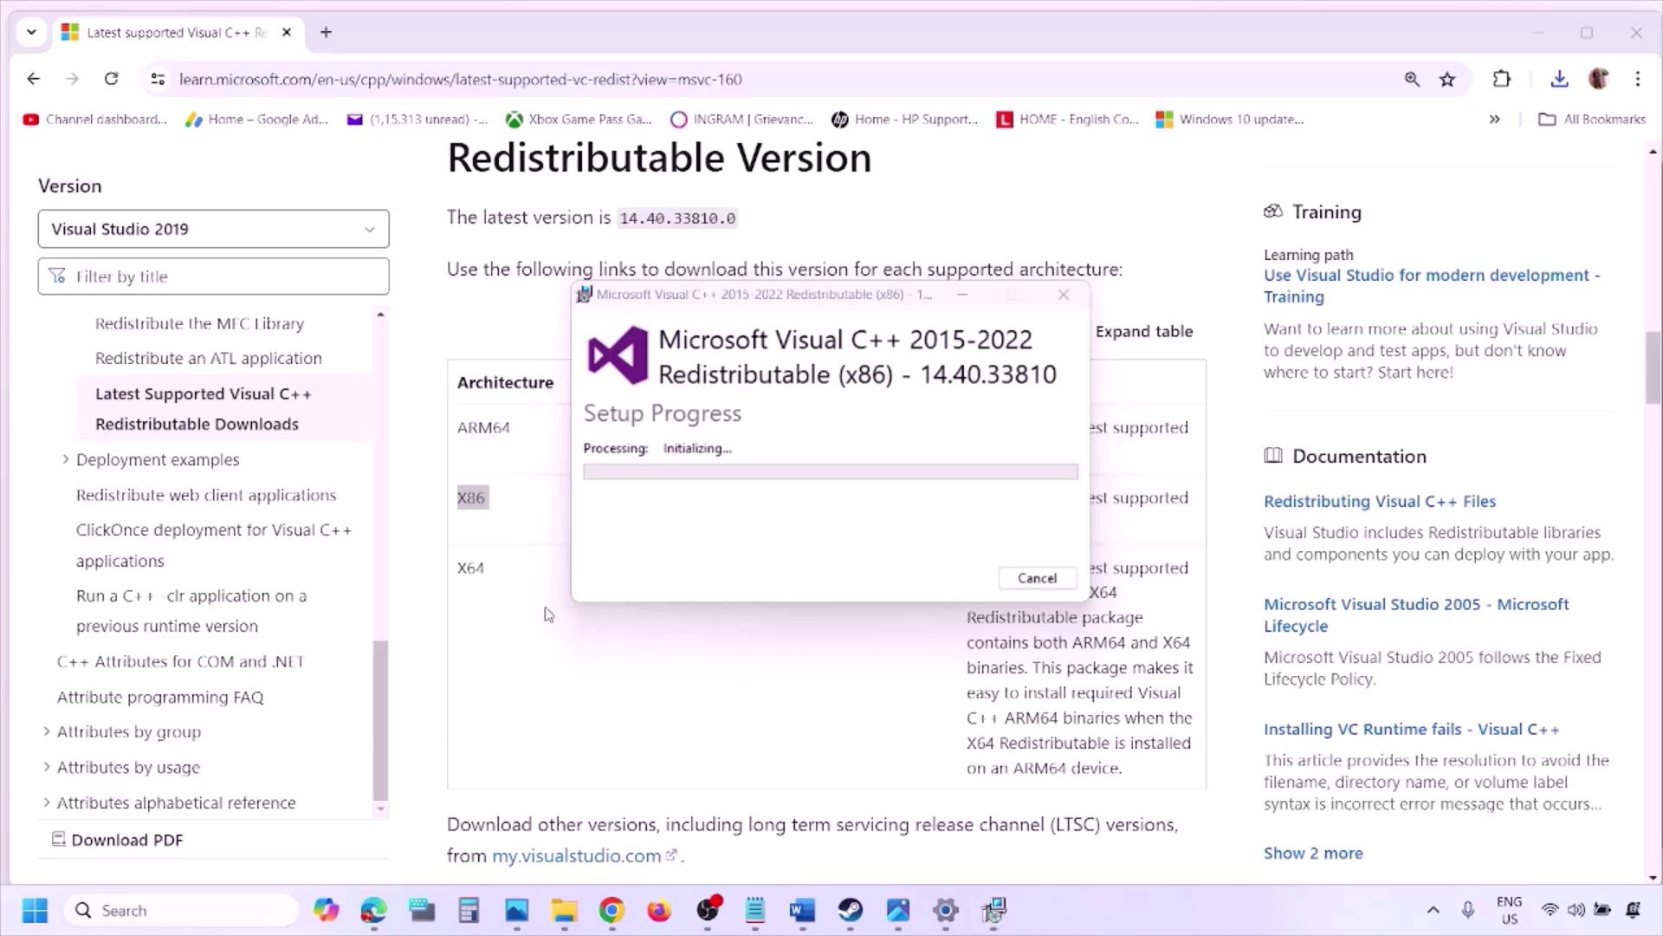
# - Download the X64 Visual C++ Redistributable and start a repair with its installer
pyautogui.doubleClick(468, 570)
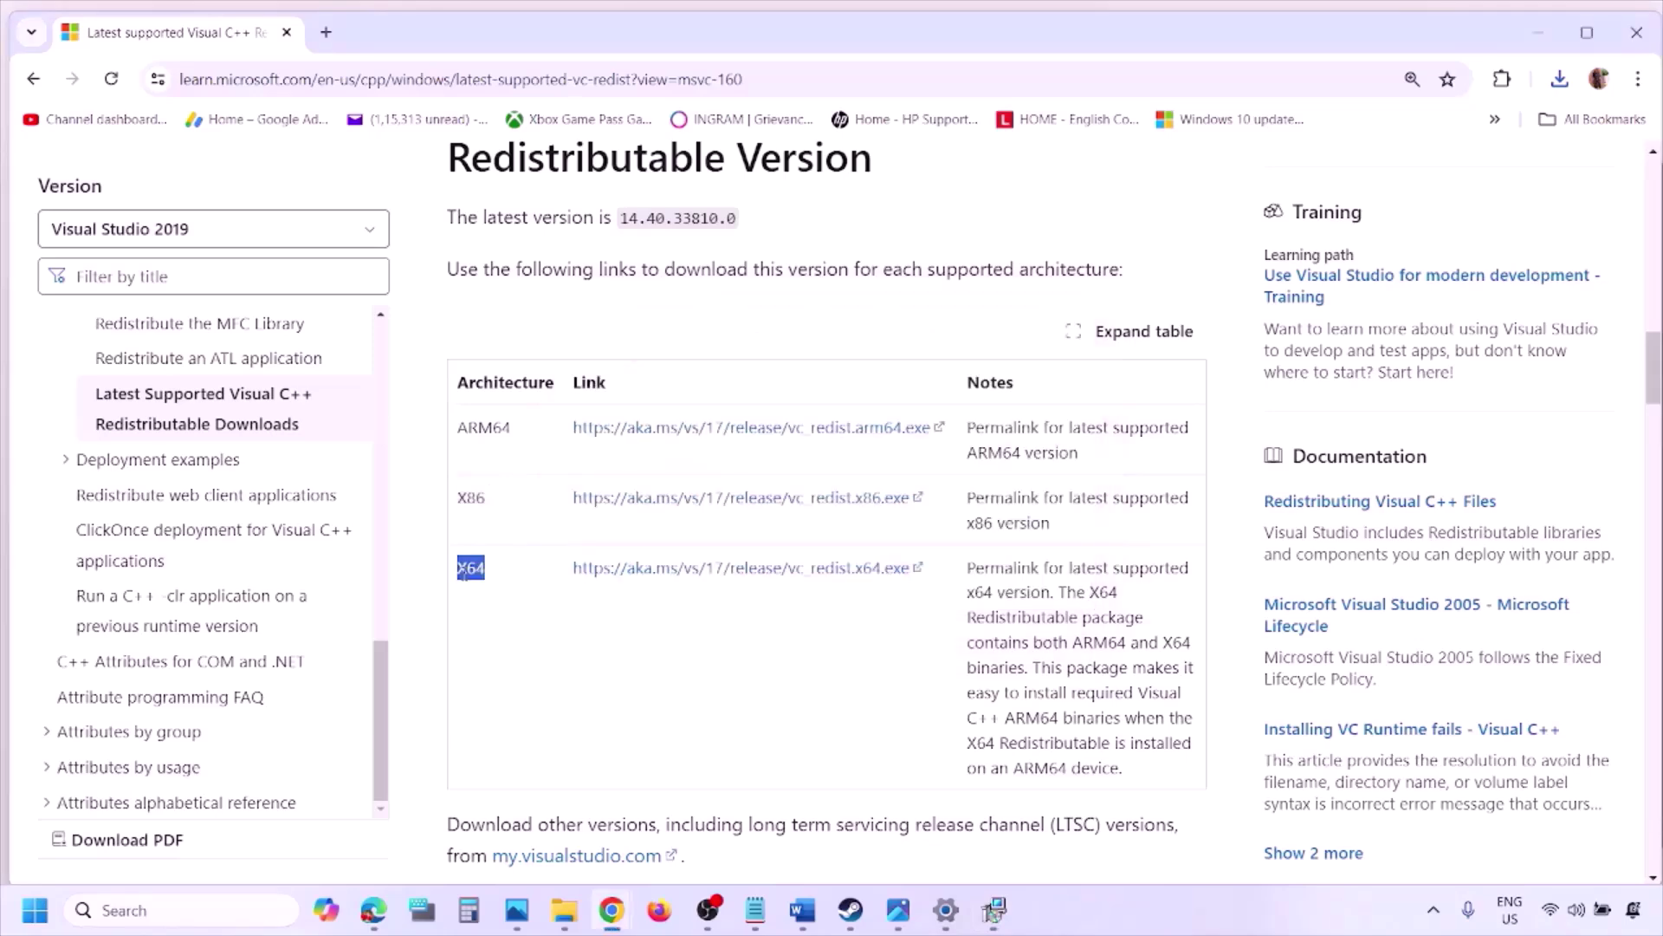
pyautogui.click(753, 574)
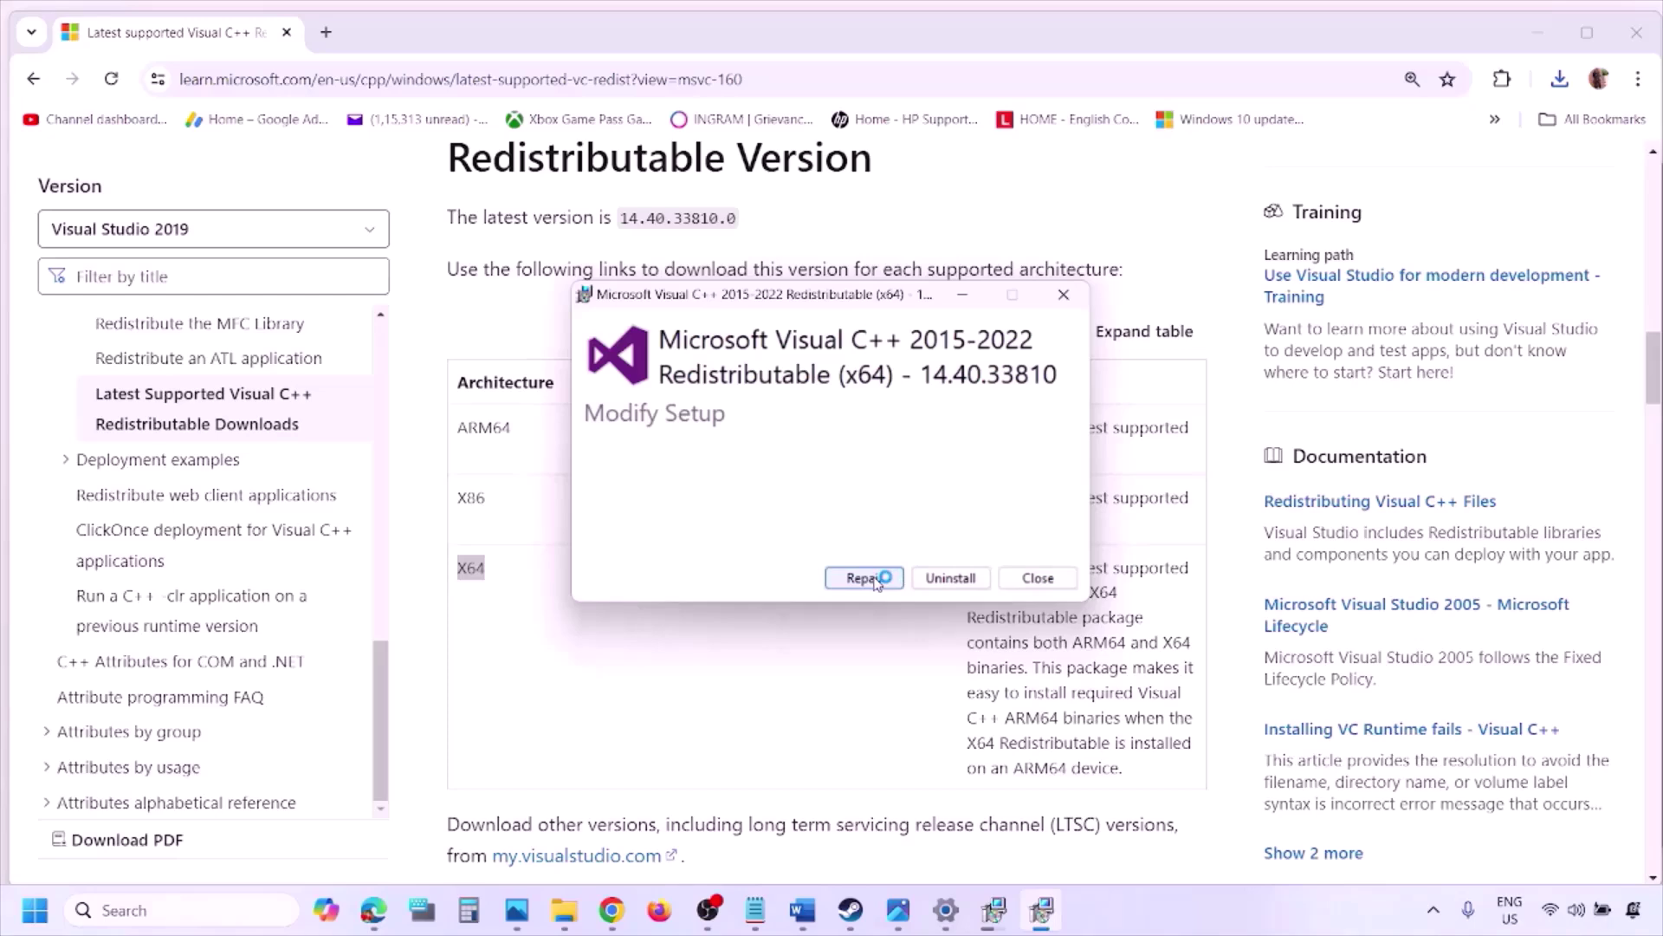
pyautogui.click(876, 580)
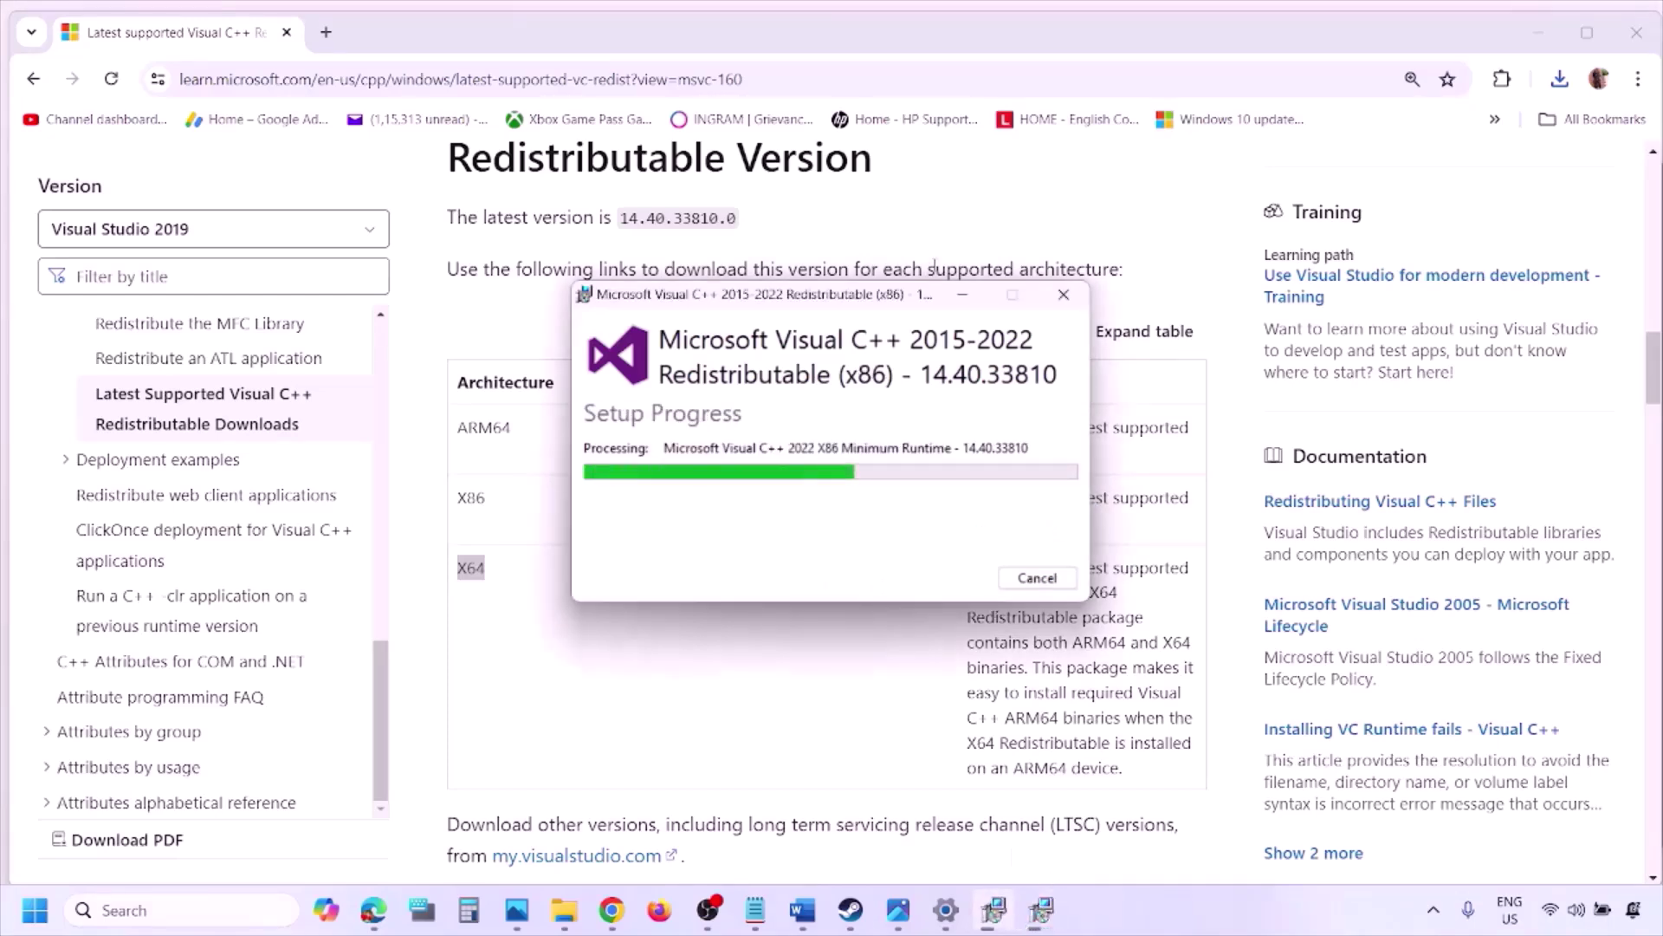
# - Place the x86 and x64 setup windows side by side, and bring the browser page back to the front
pyautogui.moveTo(914, 295); pyautogui.dragTo(531, 370)
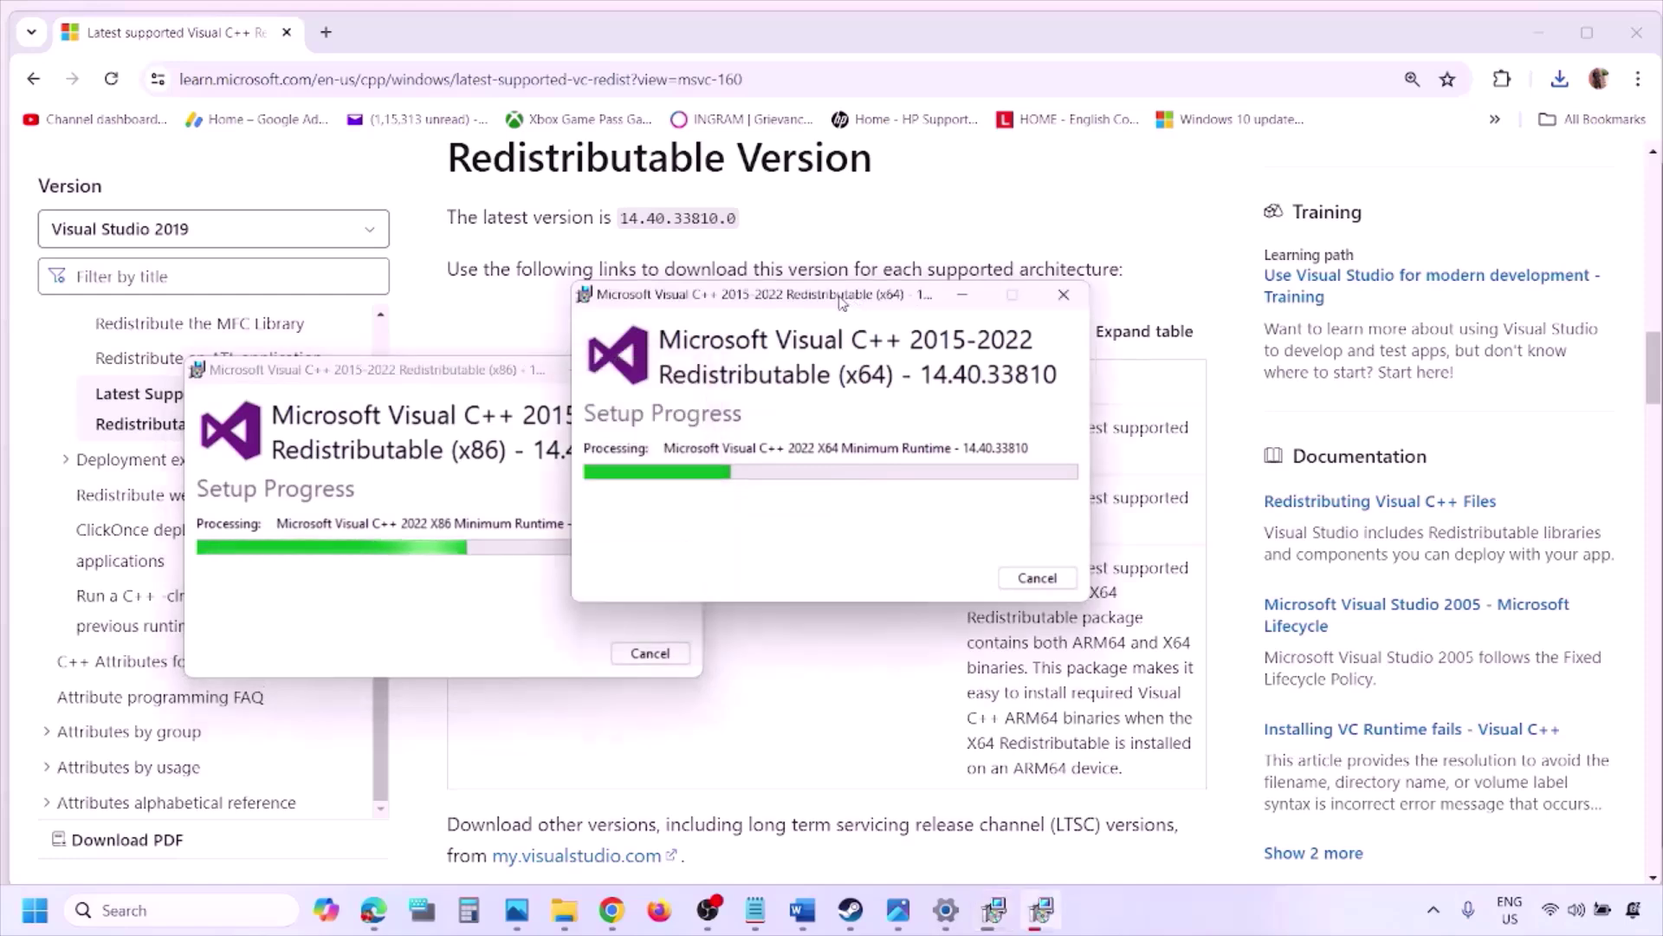
pyautogui.moveTo(844, 305); pyautogui.dragTo(1053, 394)
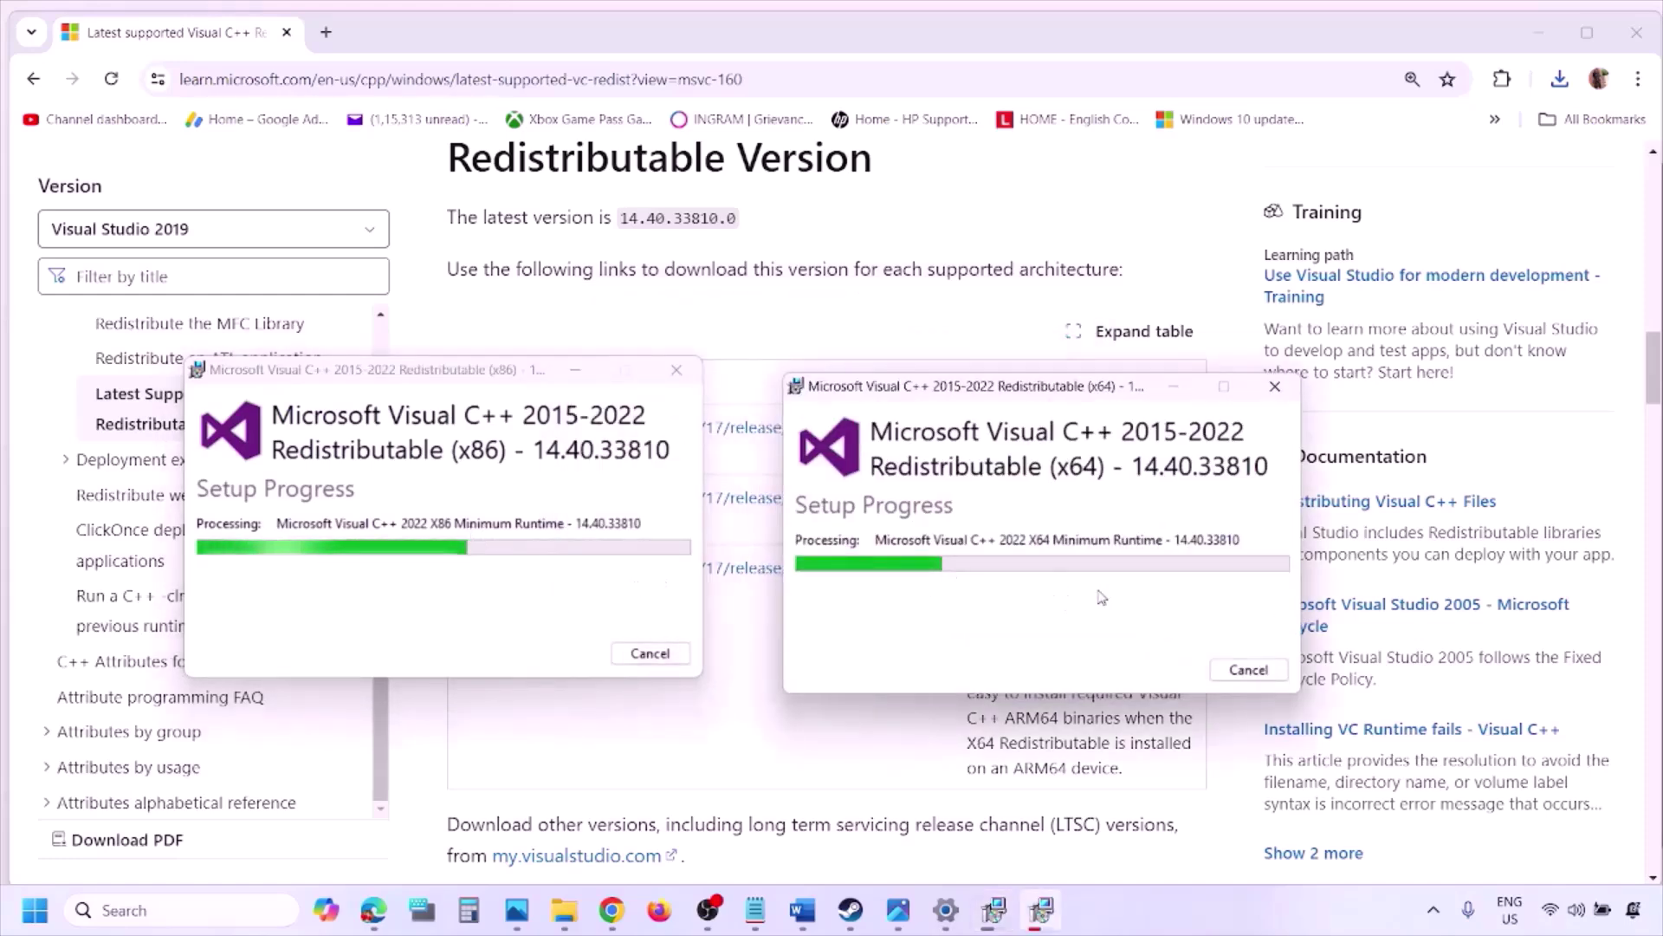
pyautogui.click(704, 749)
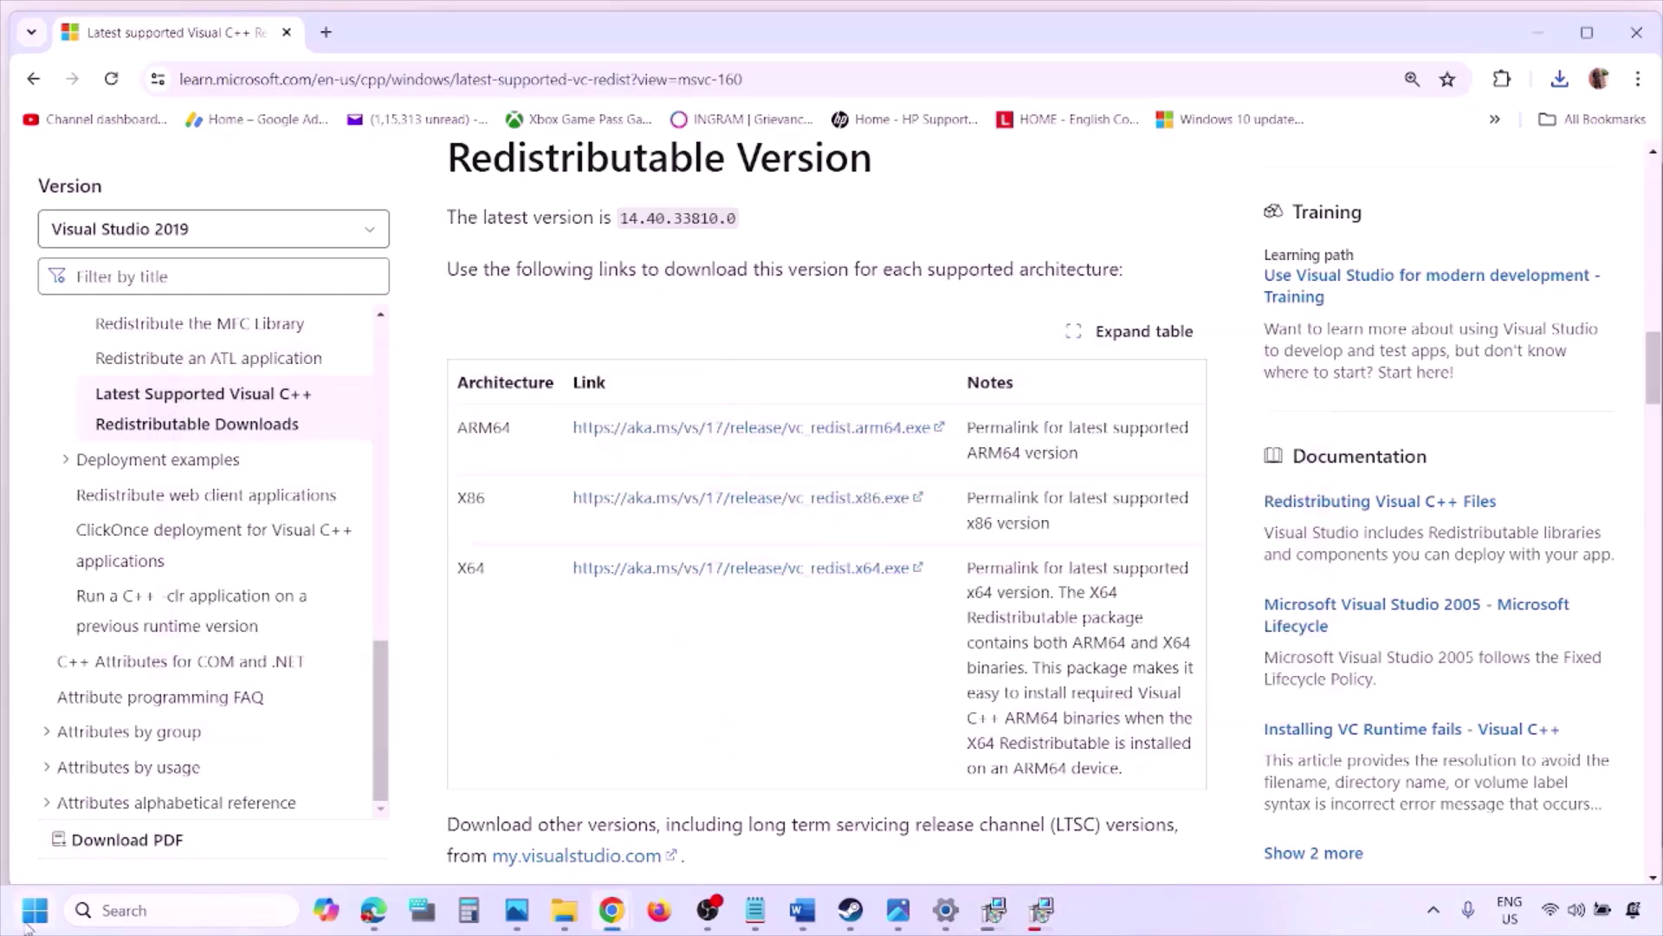
# - Show the Restart choice among the Windows power options and dismiss it without restarting
pyautogui.press('super')
pyautogui.click(629, 837)
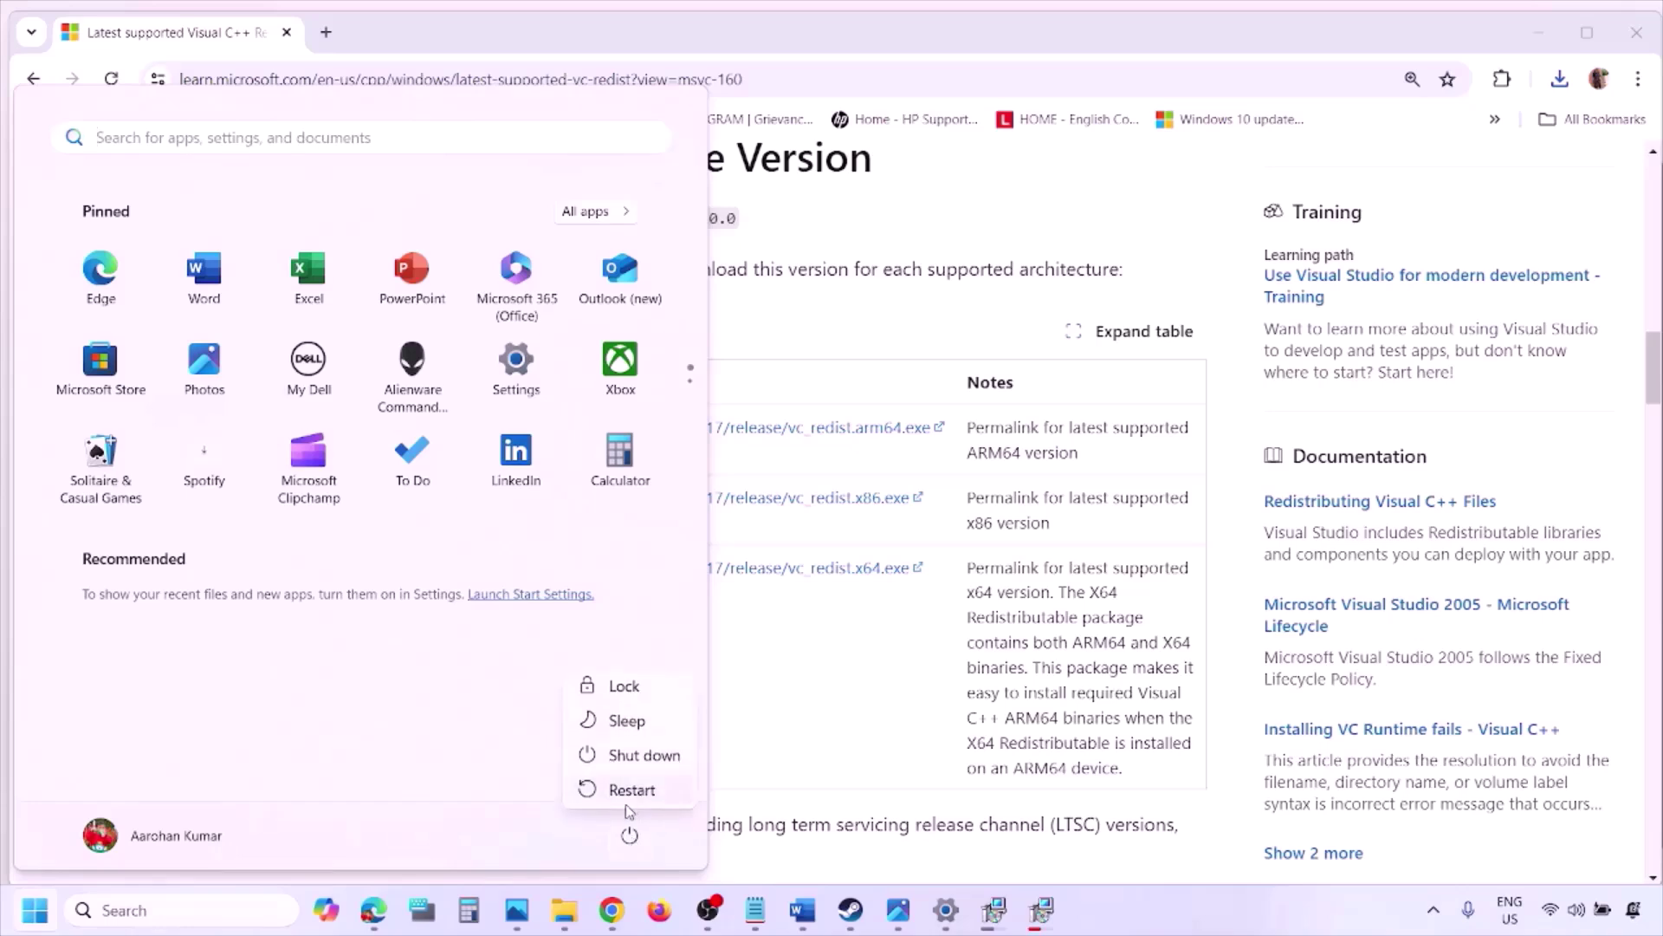
pyautogui.press('Escape')
pyautogui.press('Escape')
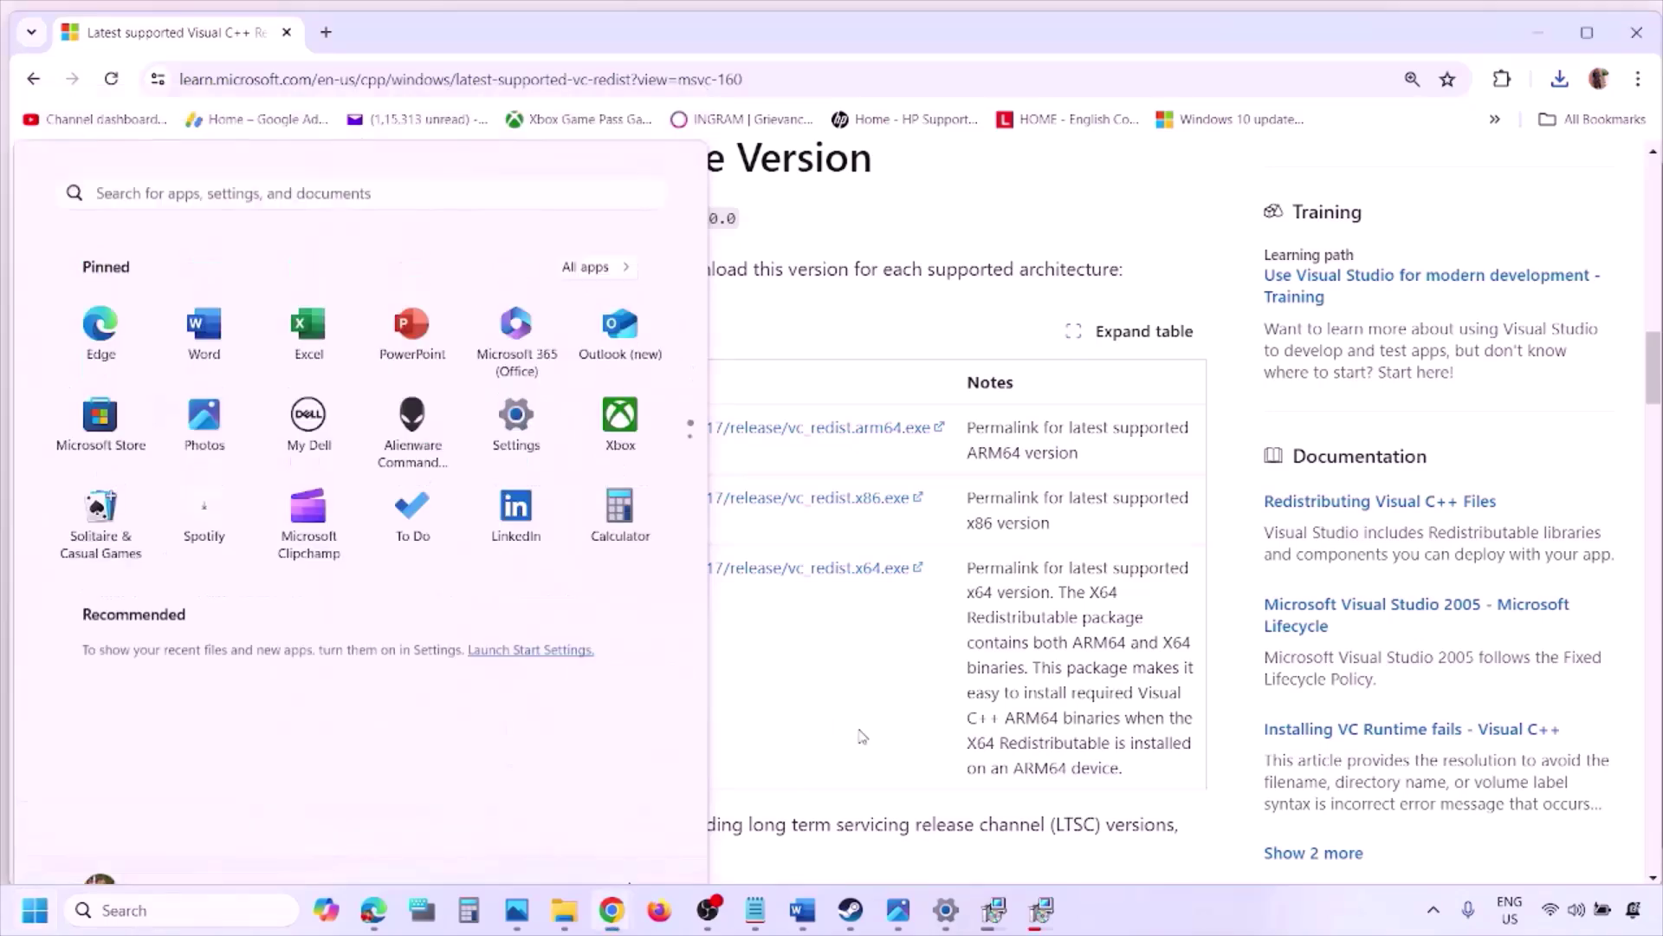
# - Switch to the Word notes, maximize the window and highlight the Step 9 text about unplugging external devices and USB adapters
pyautogui.click(802, 910)
pyautogui.scroll(-1, 713, 588)
pyautogui.scroll(-3, 713, 587)
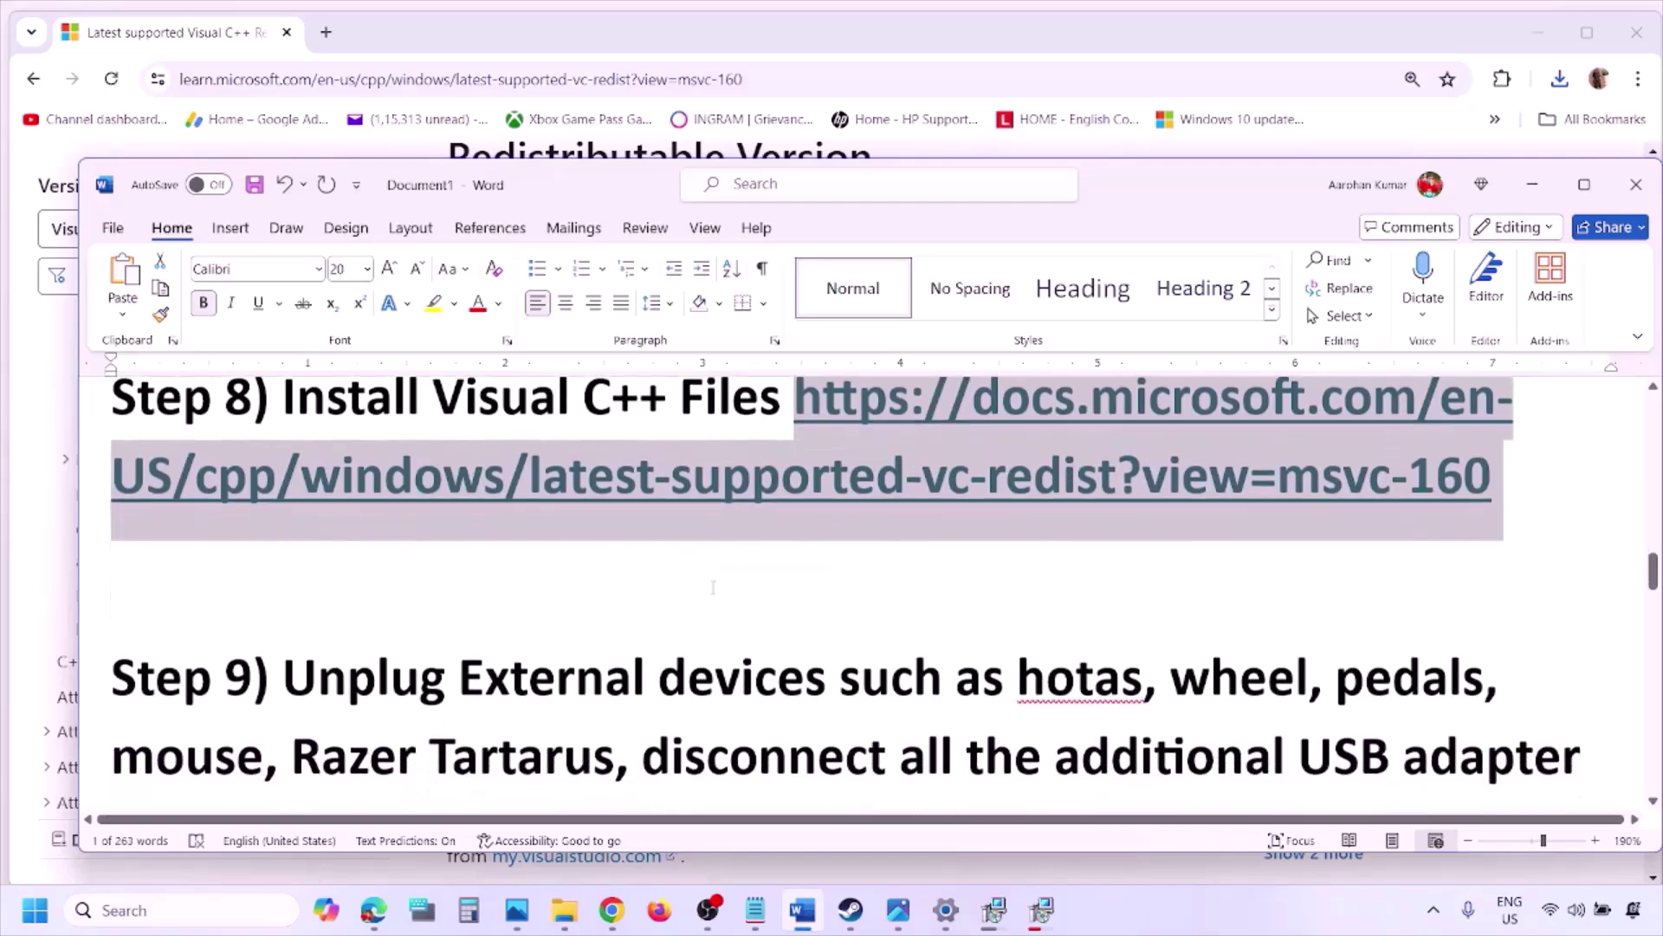
pyautogui.click(1592, 187)
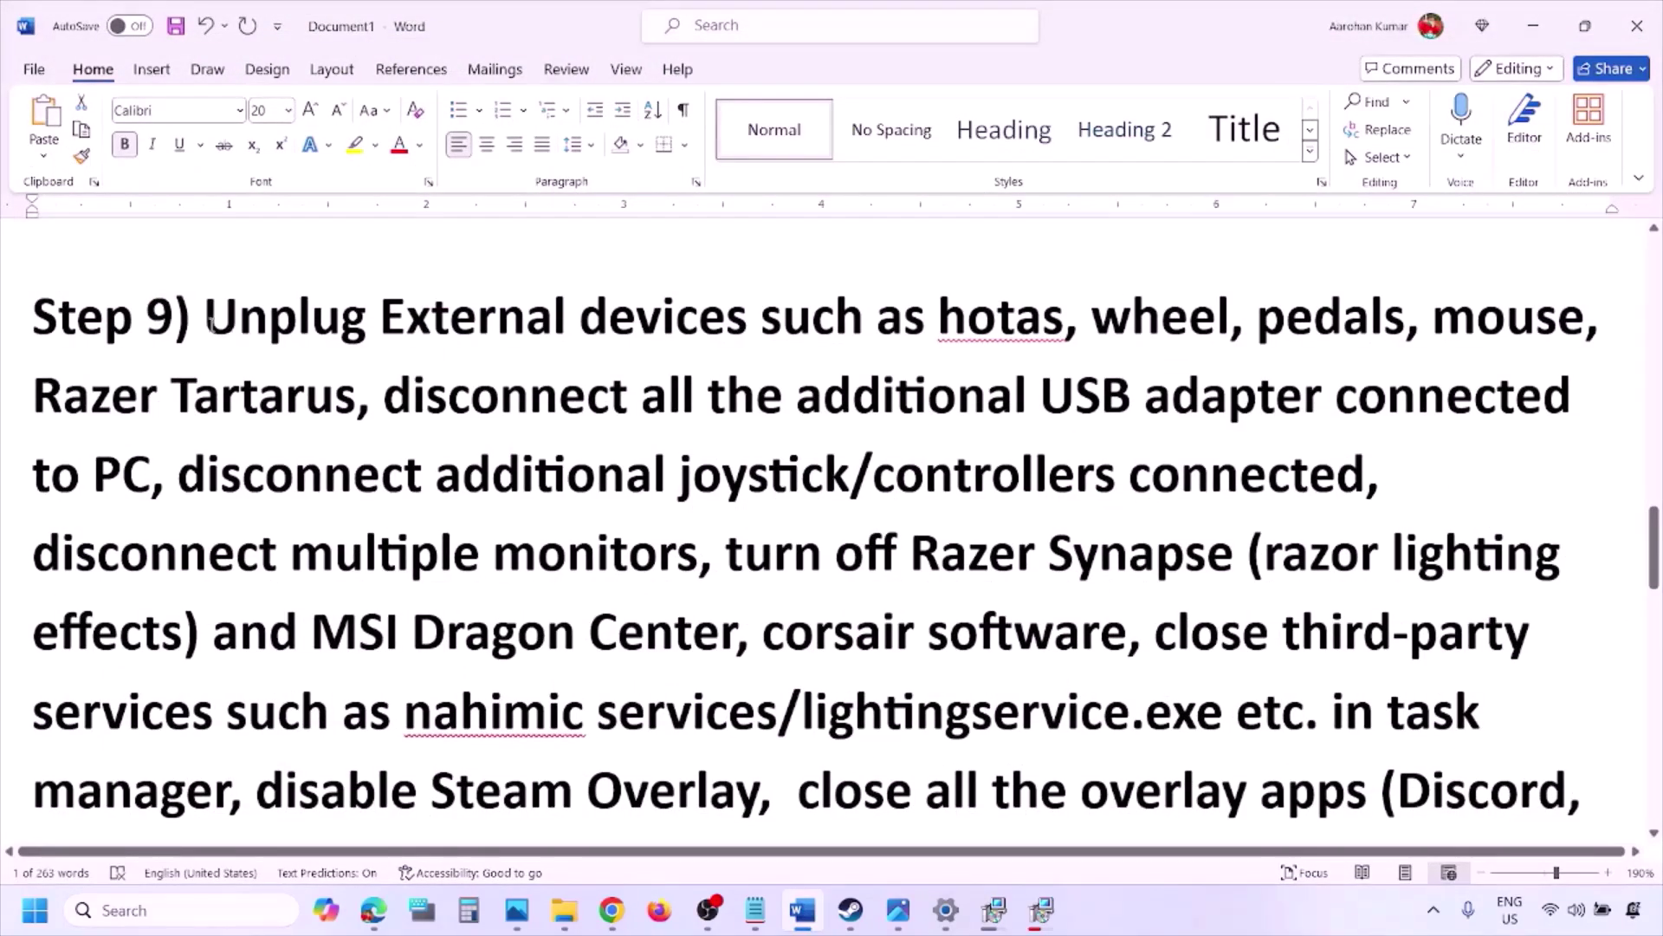
pyautogui.moveTo(210, 324); pyautogui.dragTo(1336, 407)
pyautogui.click(1232, 393)
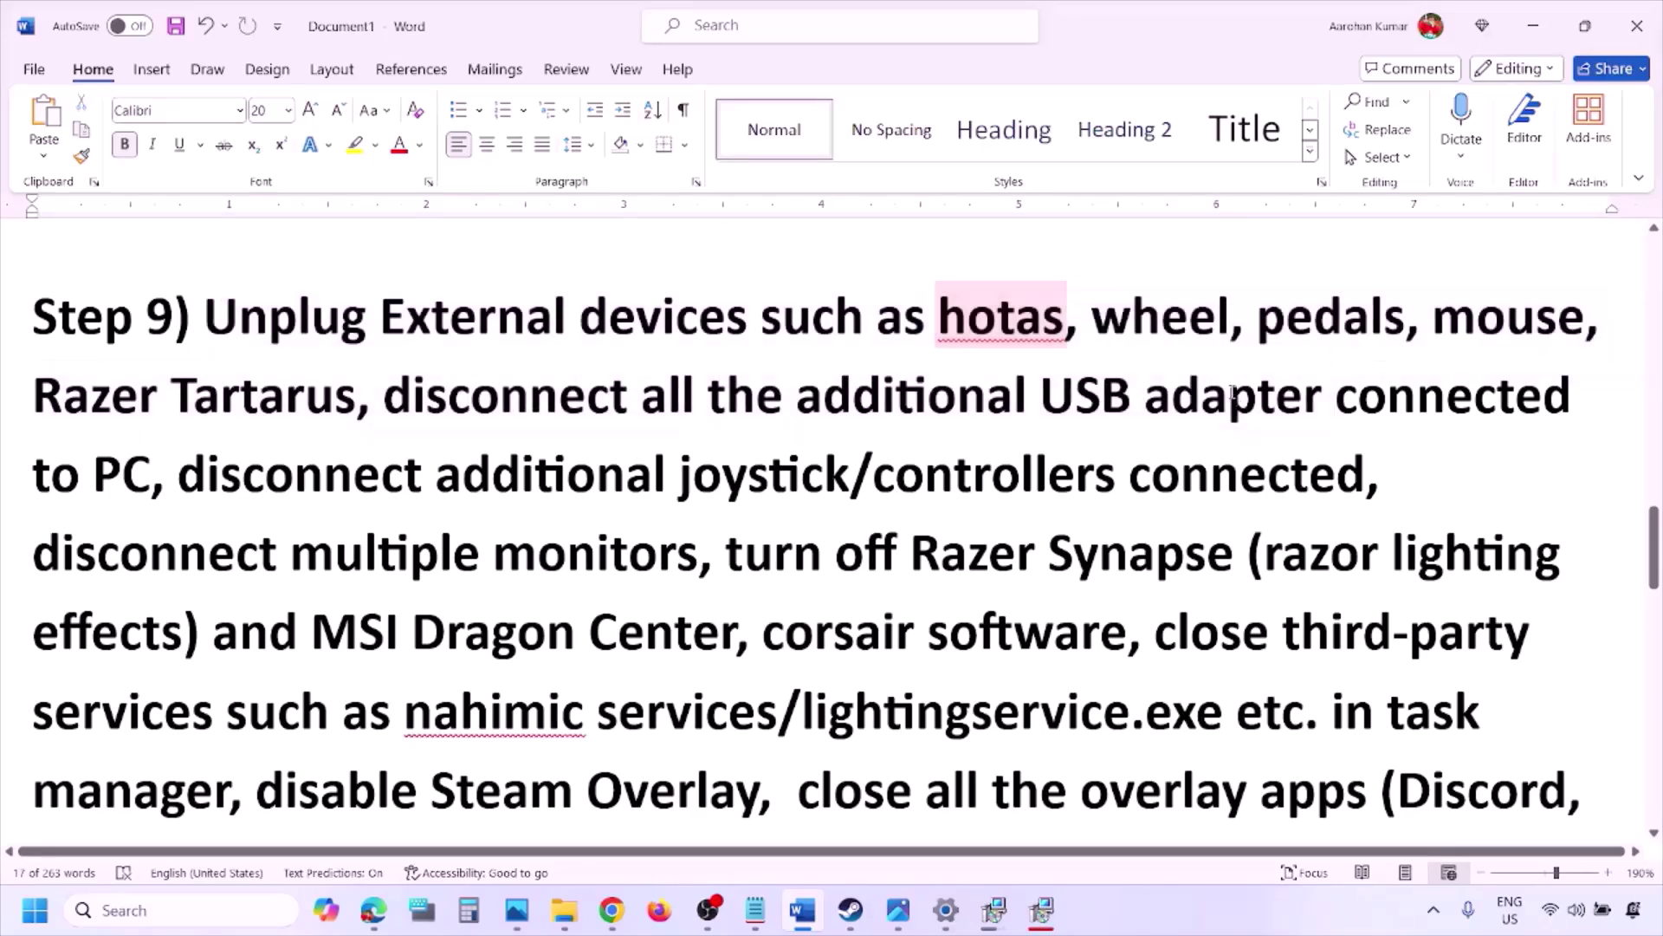
# - Highlight the Step 9 advice on extra controllers, multiple monitors, Razer Synapse and third-party services, and disabling Steam Overlay
pyautogui.moveTo(182, 474); pyautogui.dragTo(1369, 476)
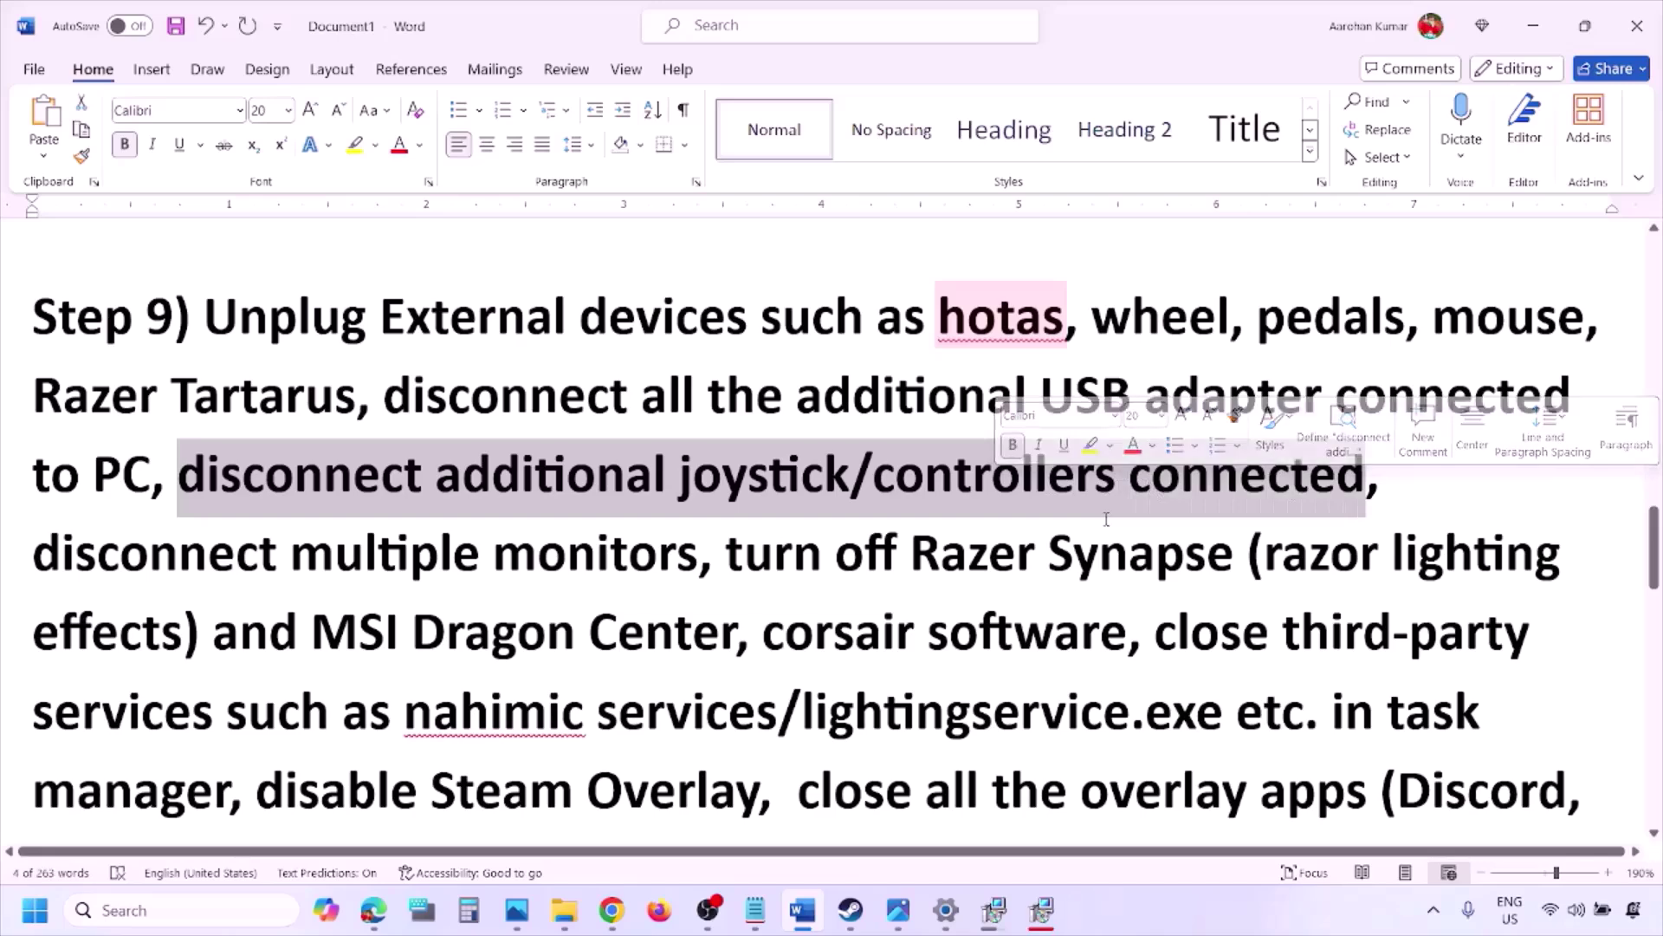
pyautogui.click(1101, 552)
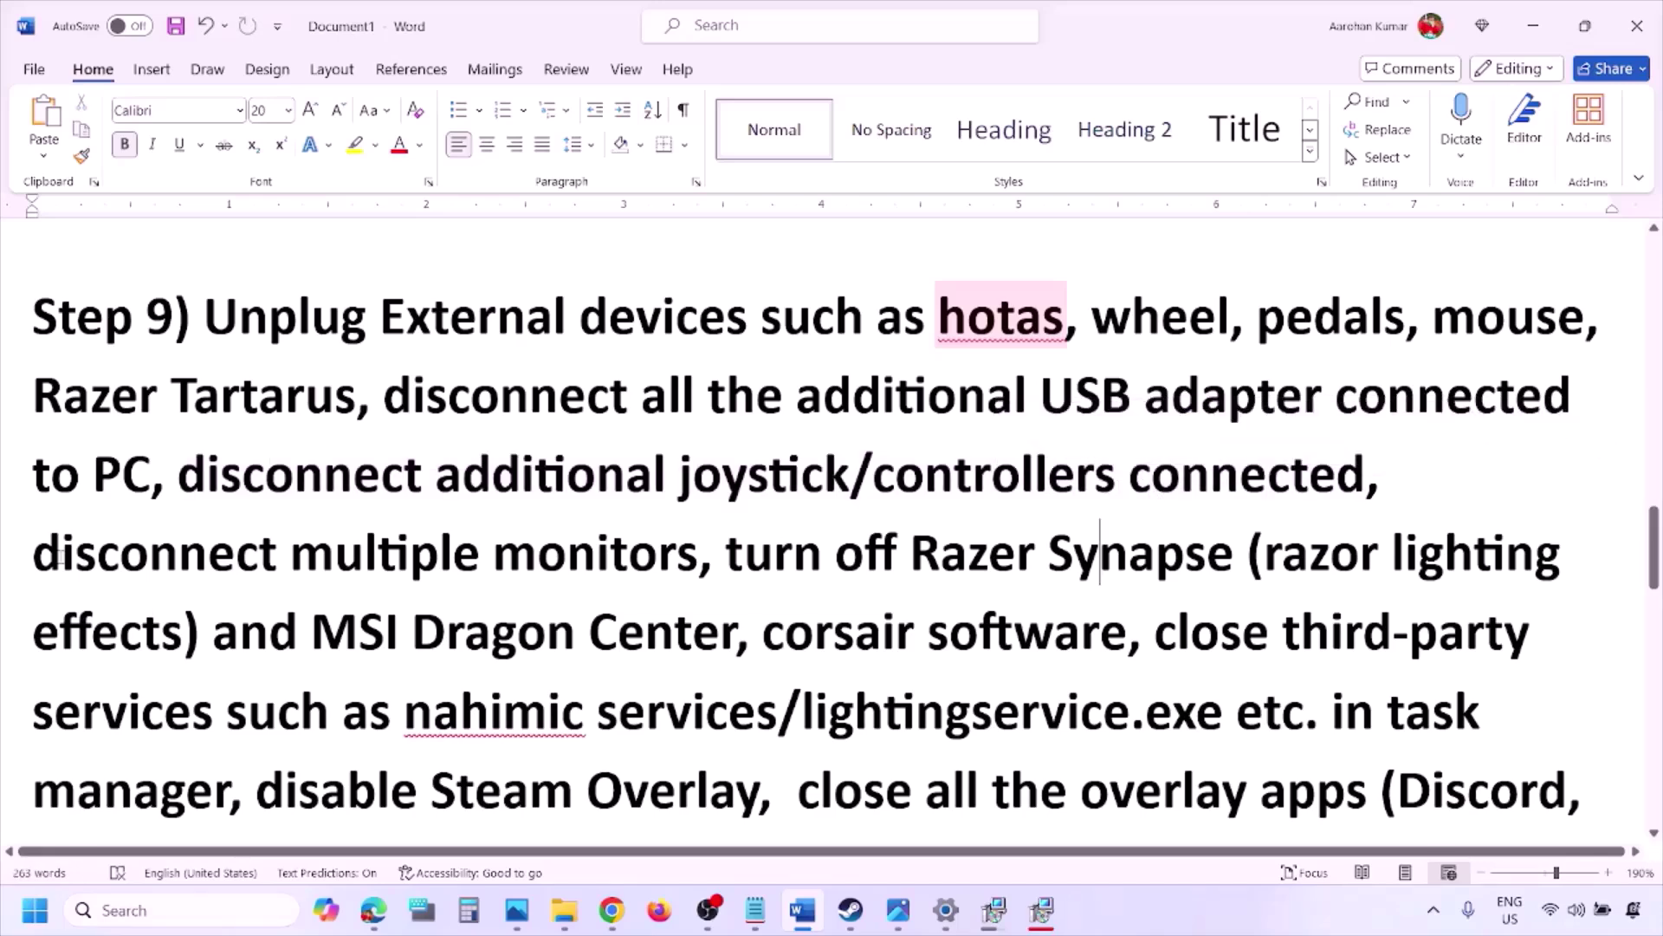
pyautogui.moveTo(57, 557); pyautogui.dragTo(577, 559)
pyautogui.scroll(-1, 733, 457)
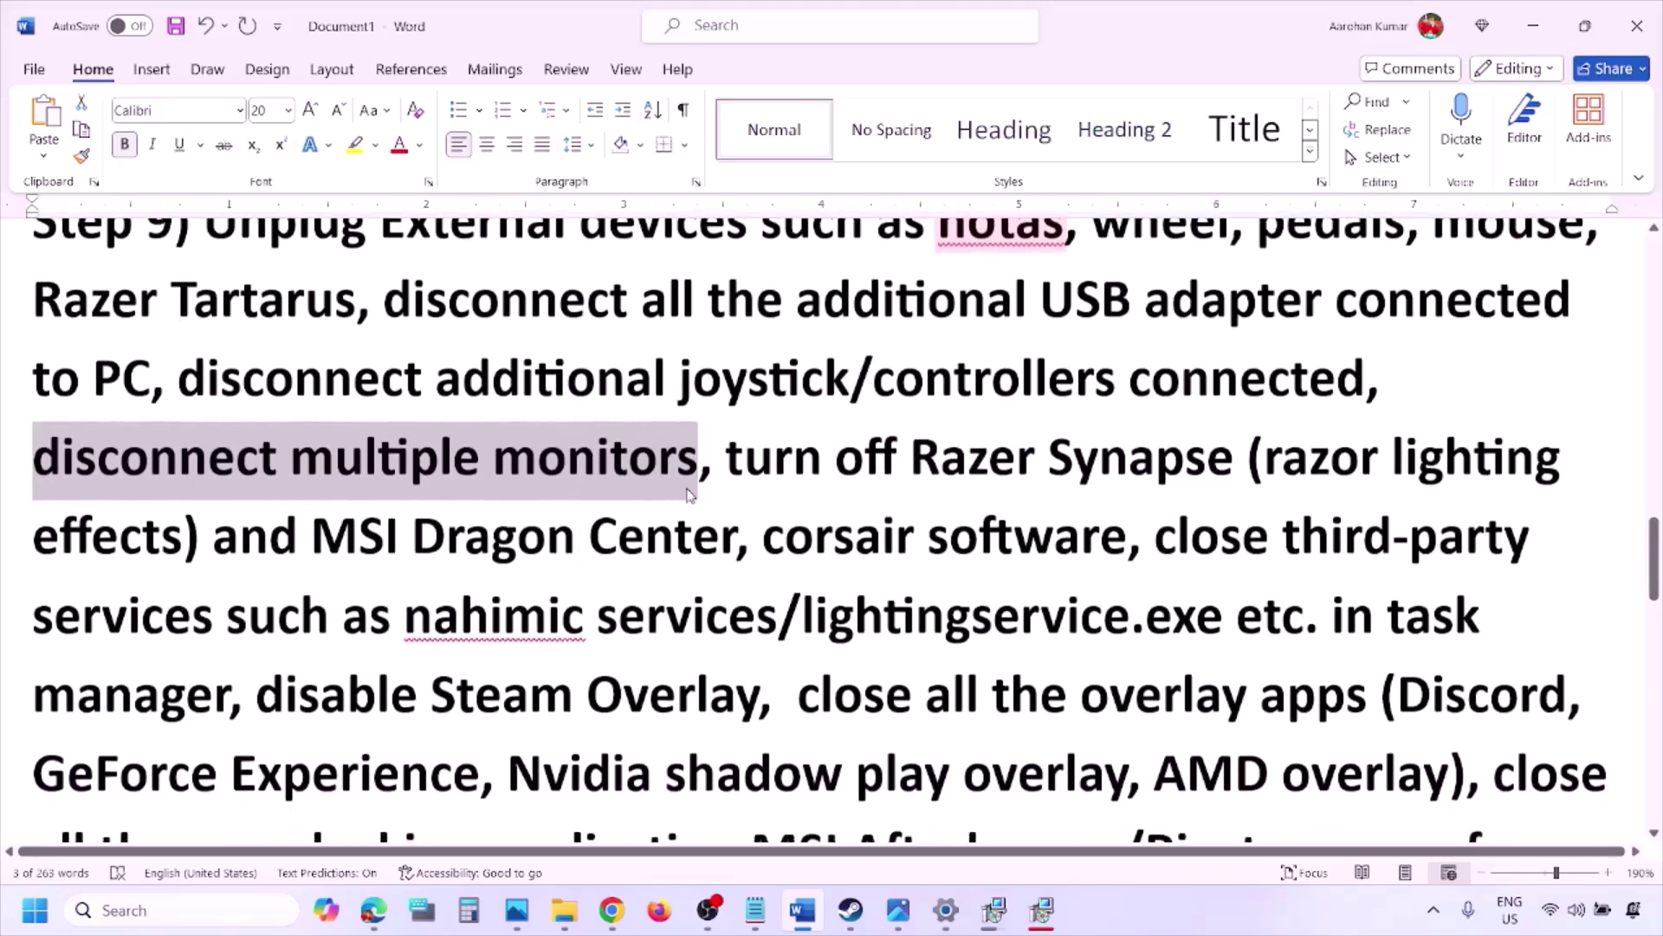
pyautogui.moveTo(732, 457); pyautogui.dragTo(232, 700)
pyautogui.scroll(-1, 305, 593)
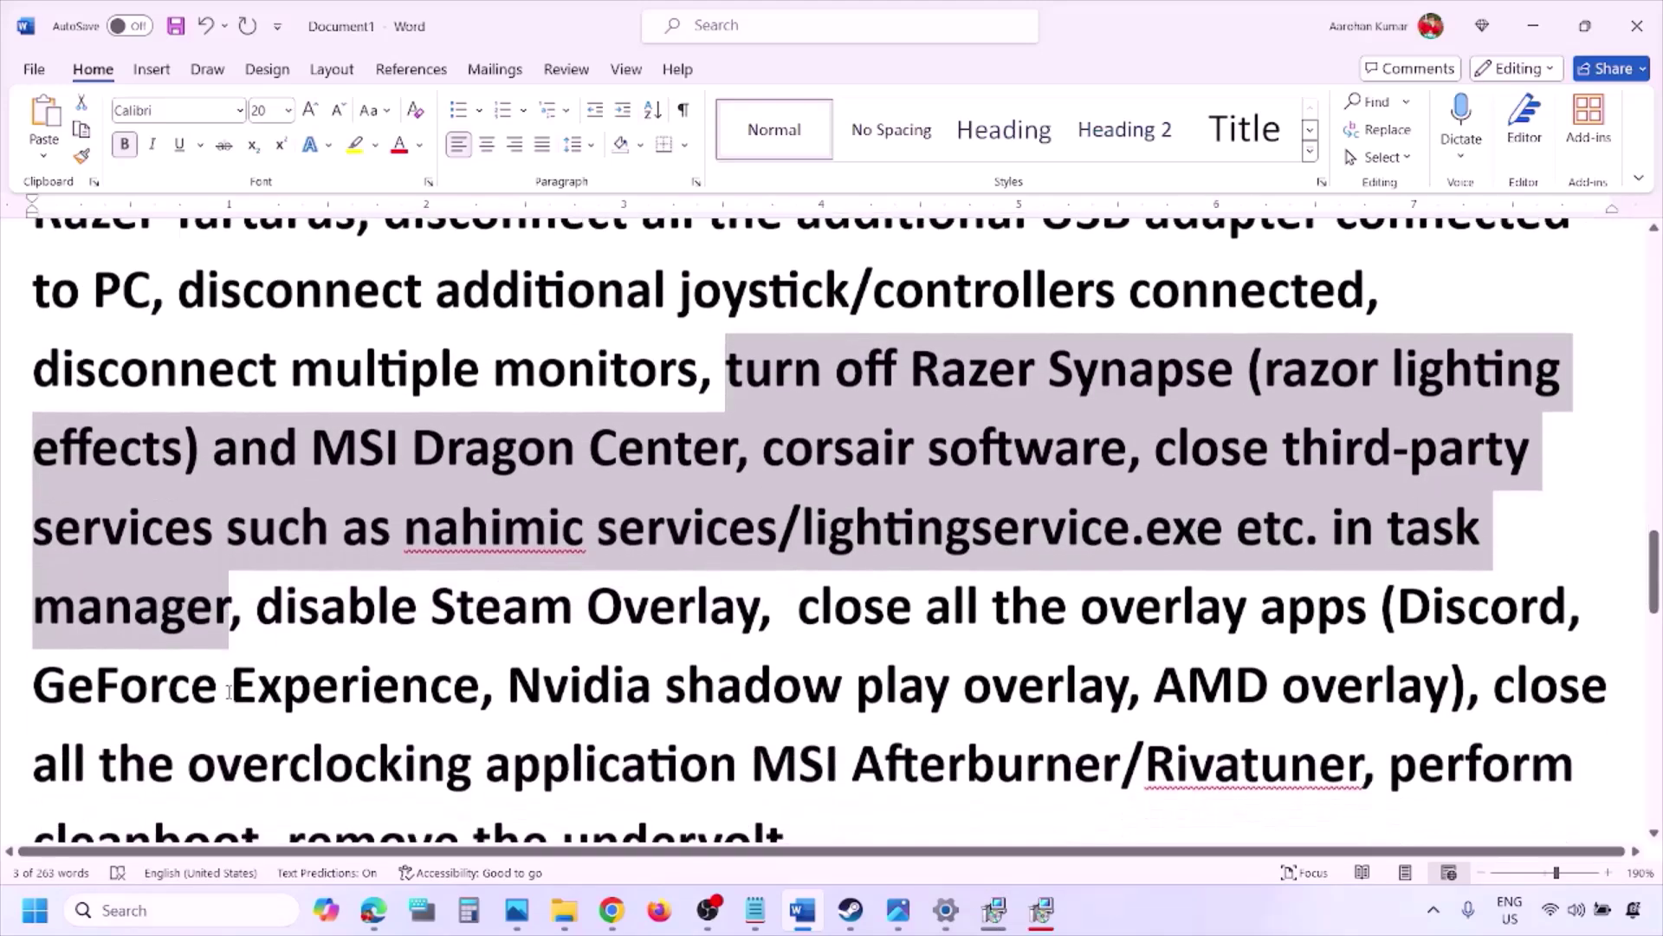
pyautogui.moveTo(256, 600); pyautogui.dragTo(759, 600)
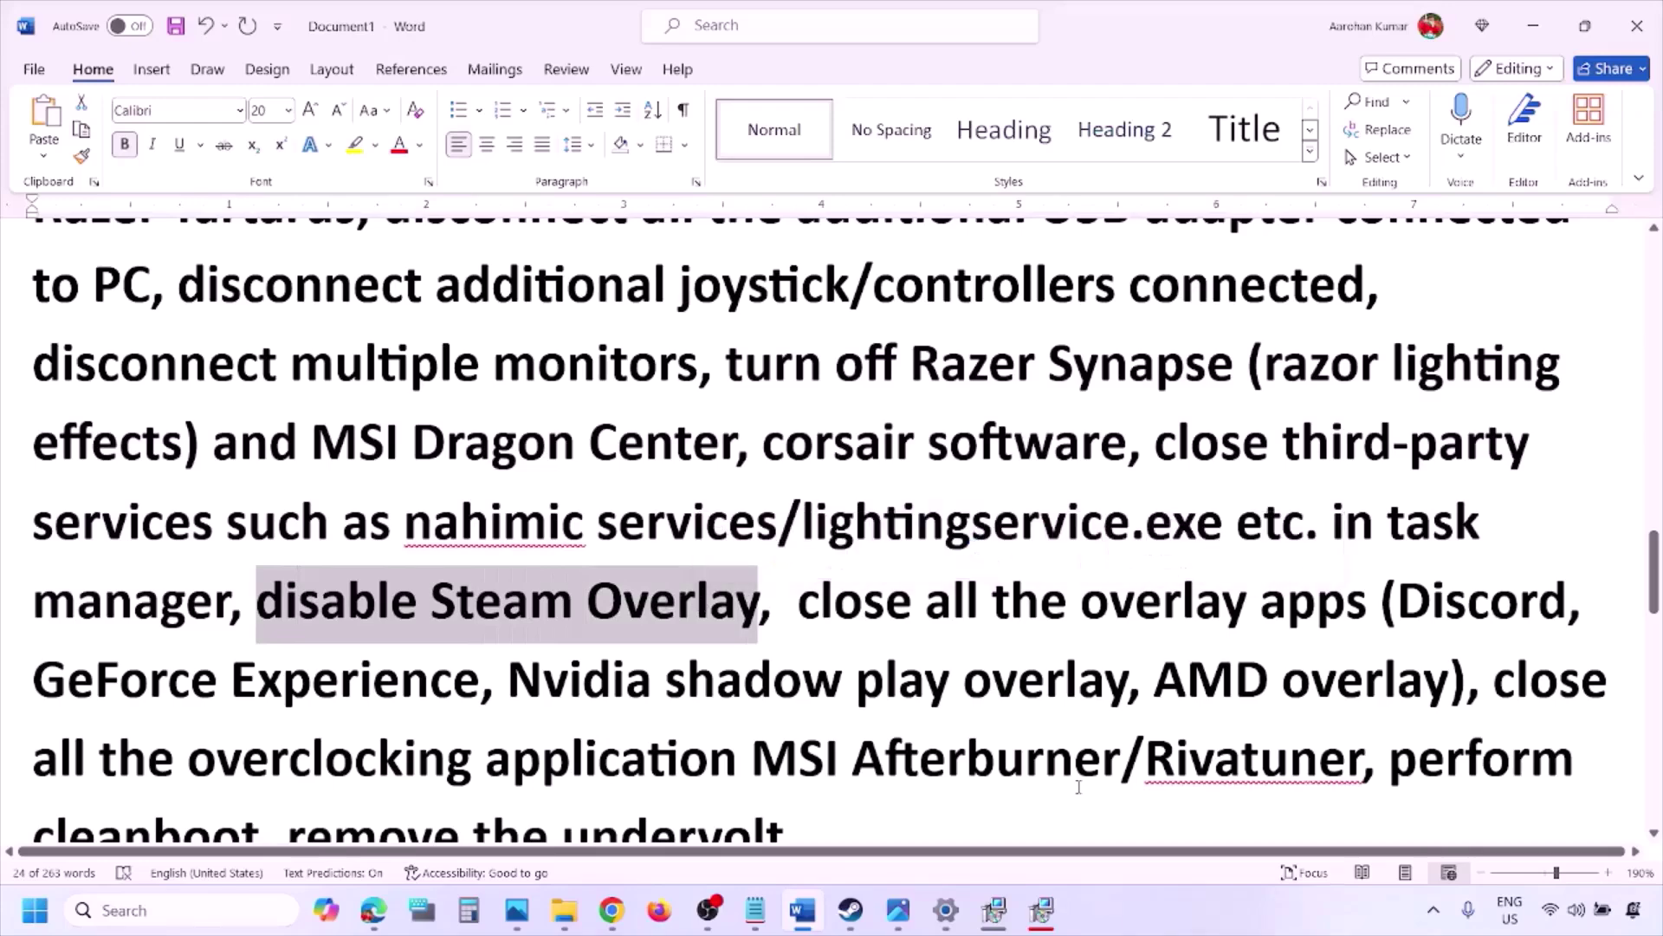
# - Examine the Steam library screenshot 0.png with the game's Properties option, and return to the end of Step 9 in the Word notes
pyautogui.click(1150, 920)
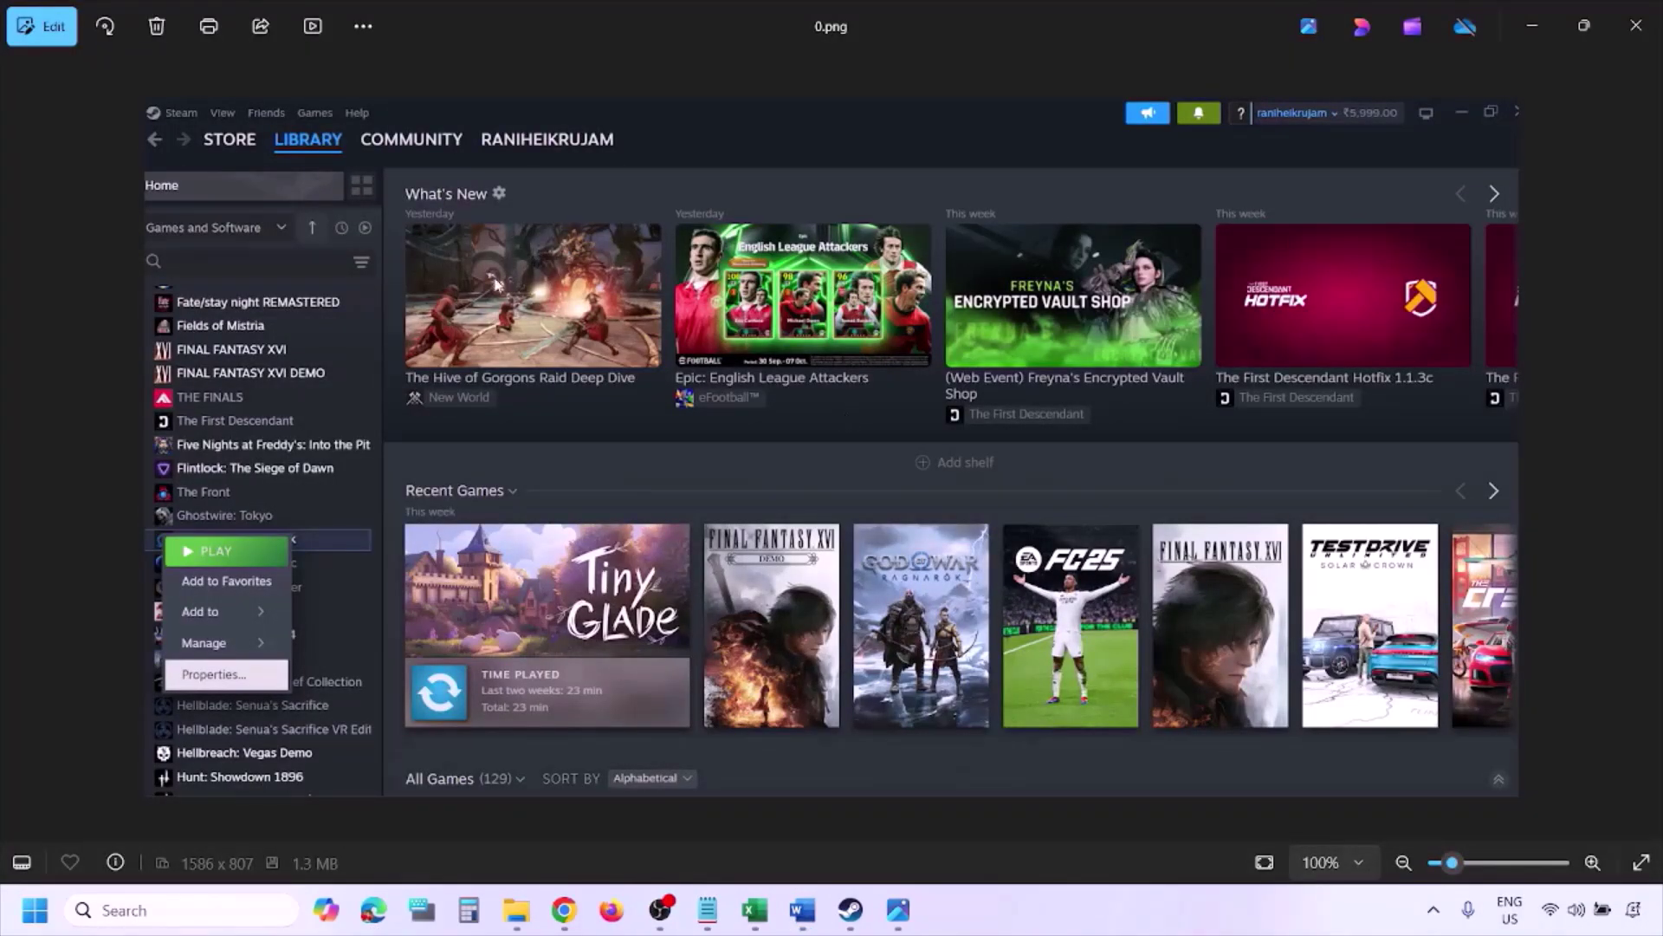
pyautogui.hotkey('ctrl', '+')
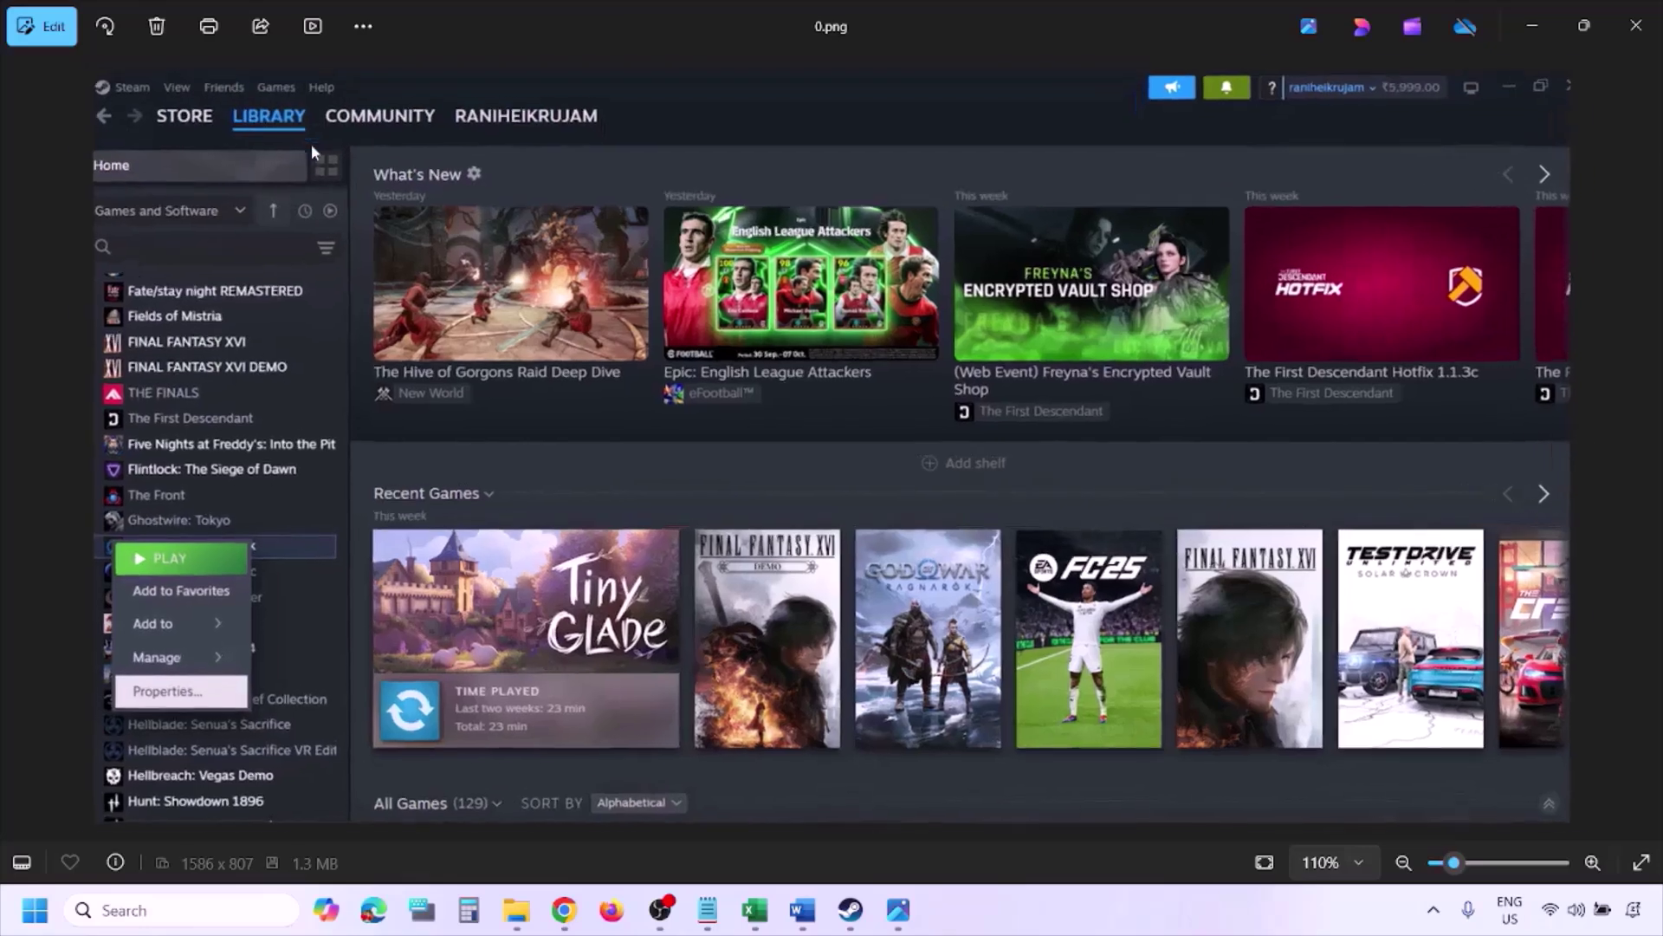
pyautogui.hotkey('ctrl', '-')
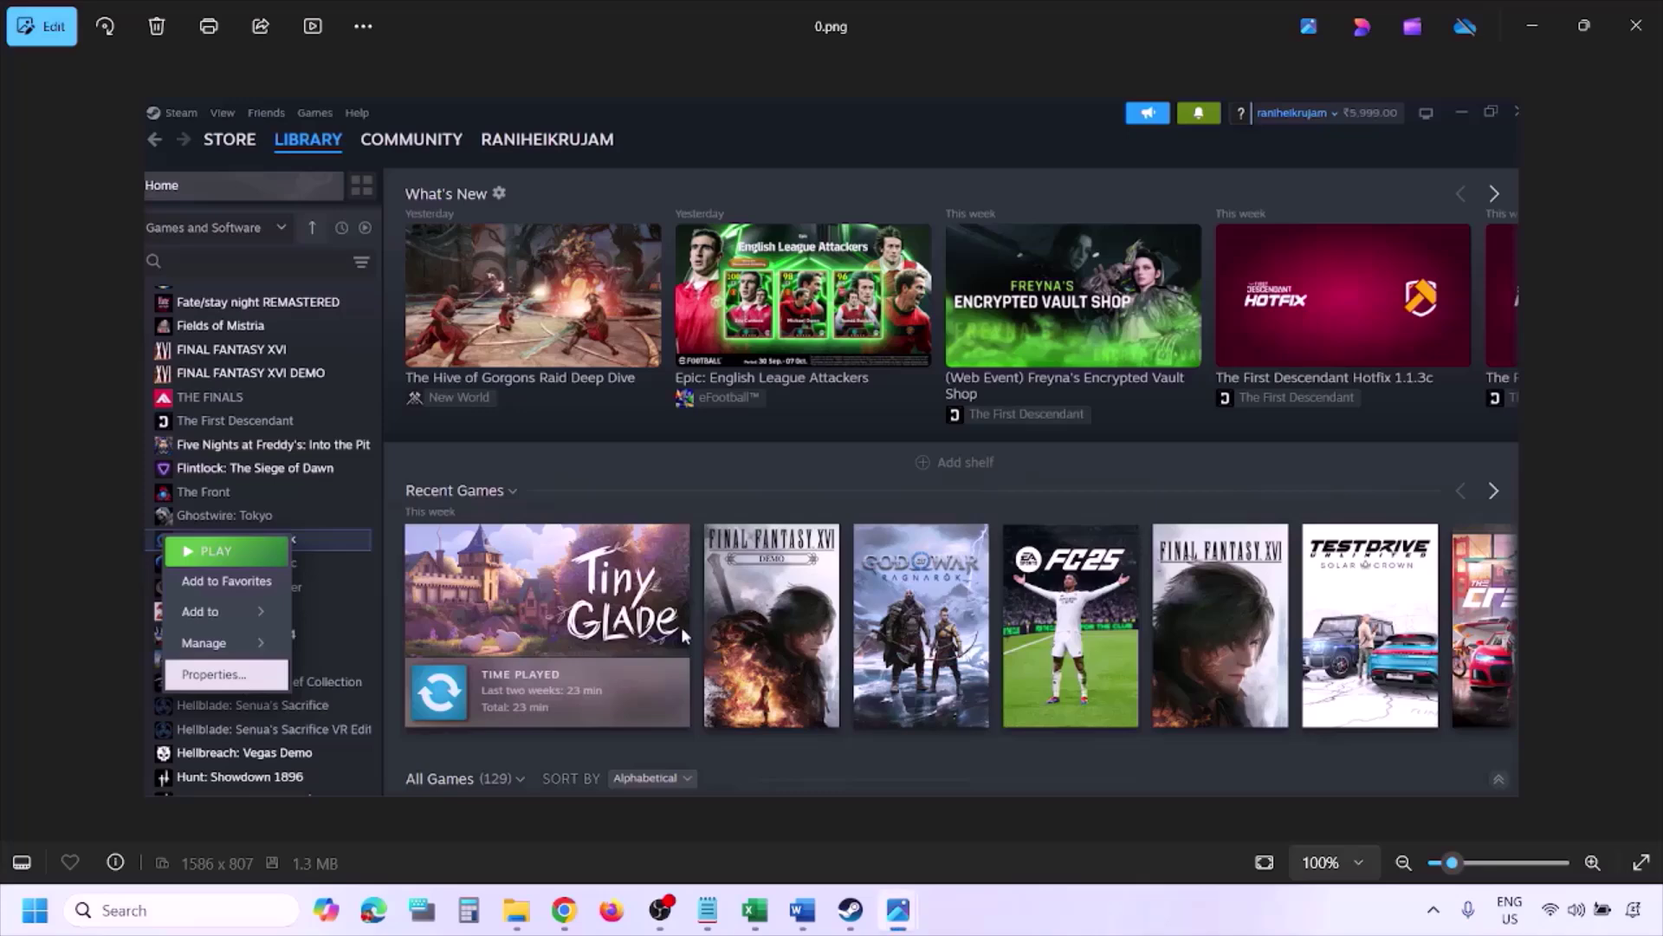
pyautogui.press('Right')
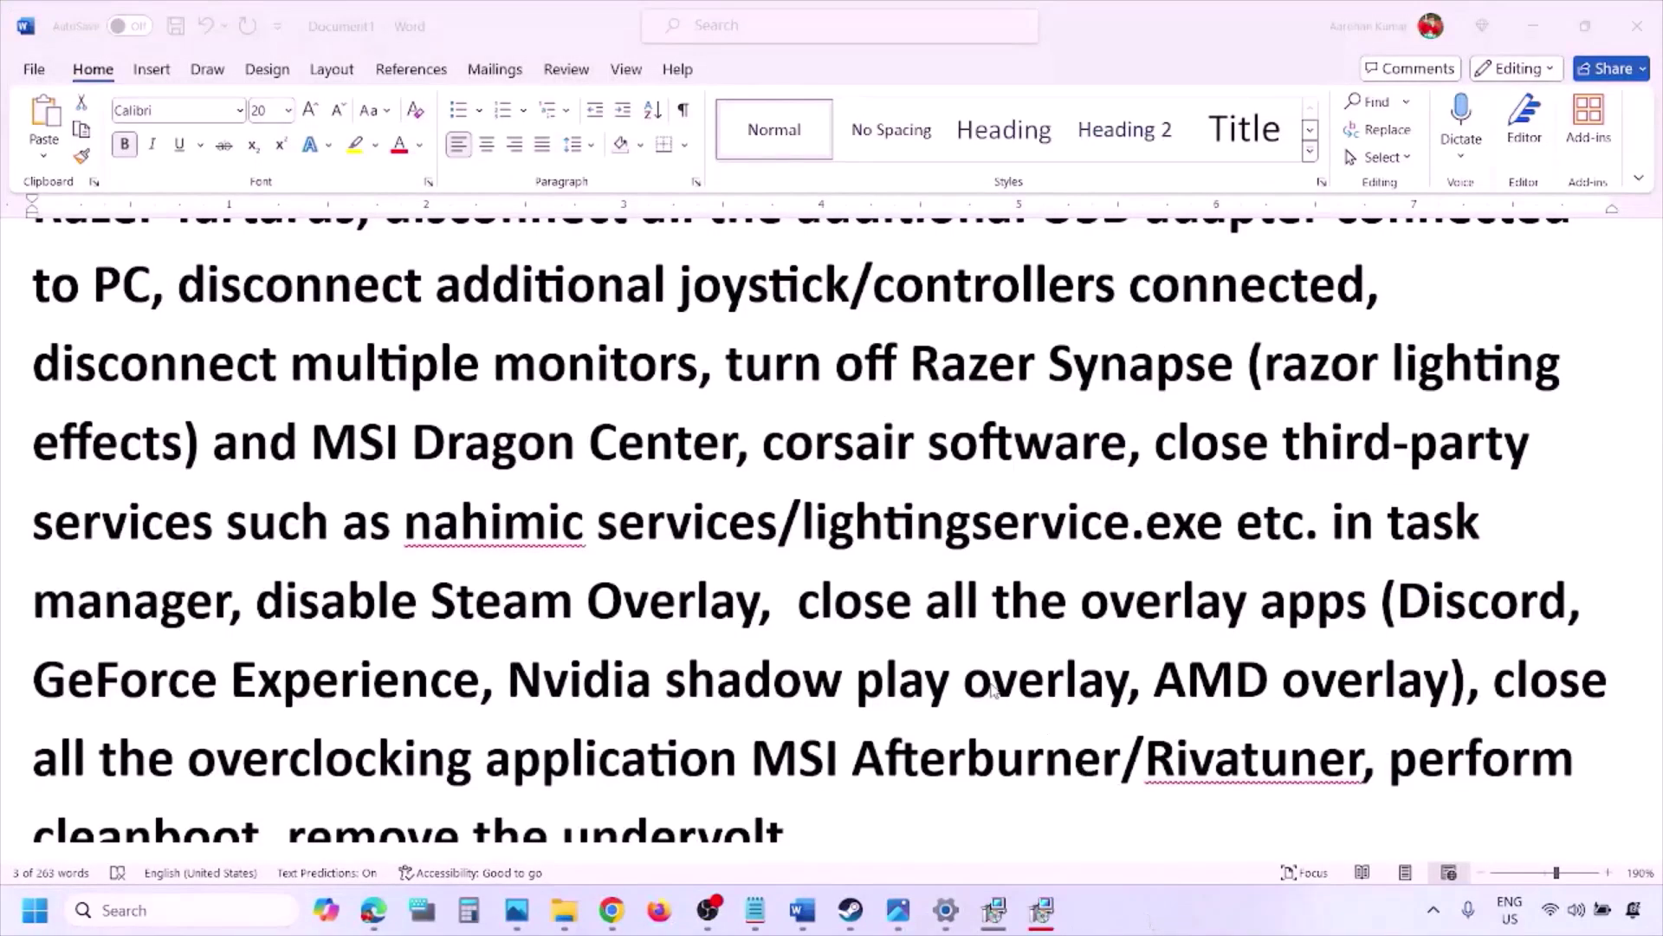
pyautogui.scroll(-2, 993, 688)
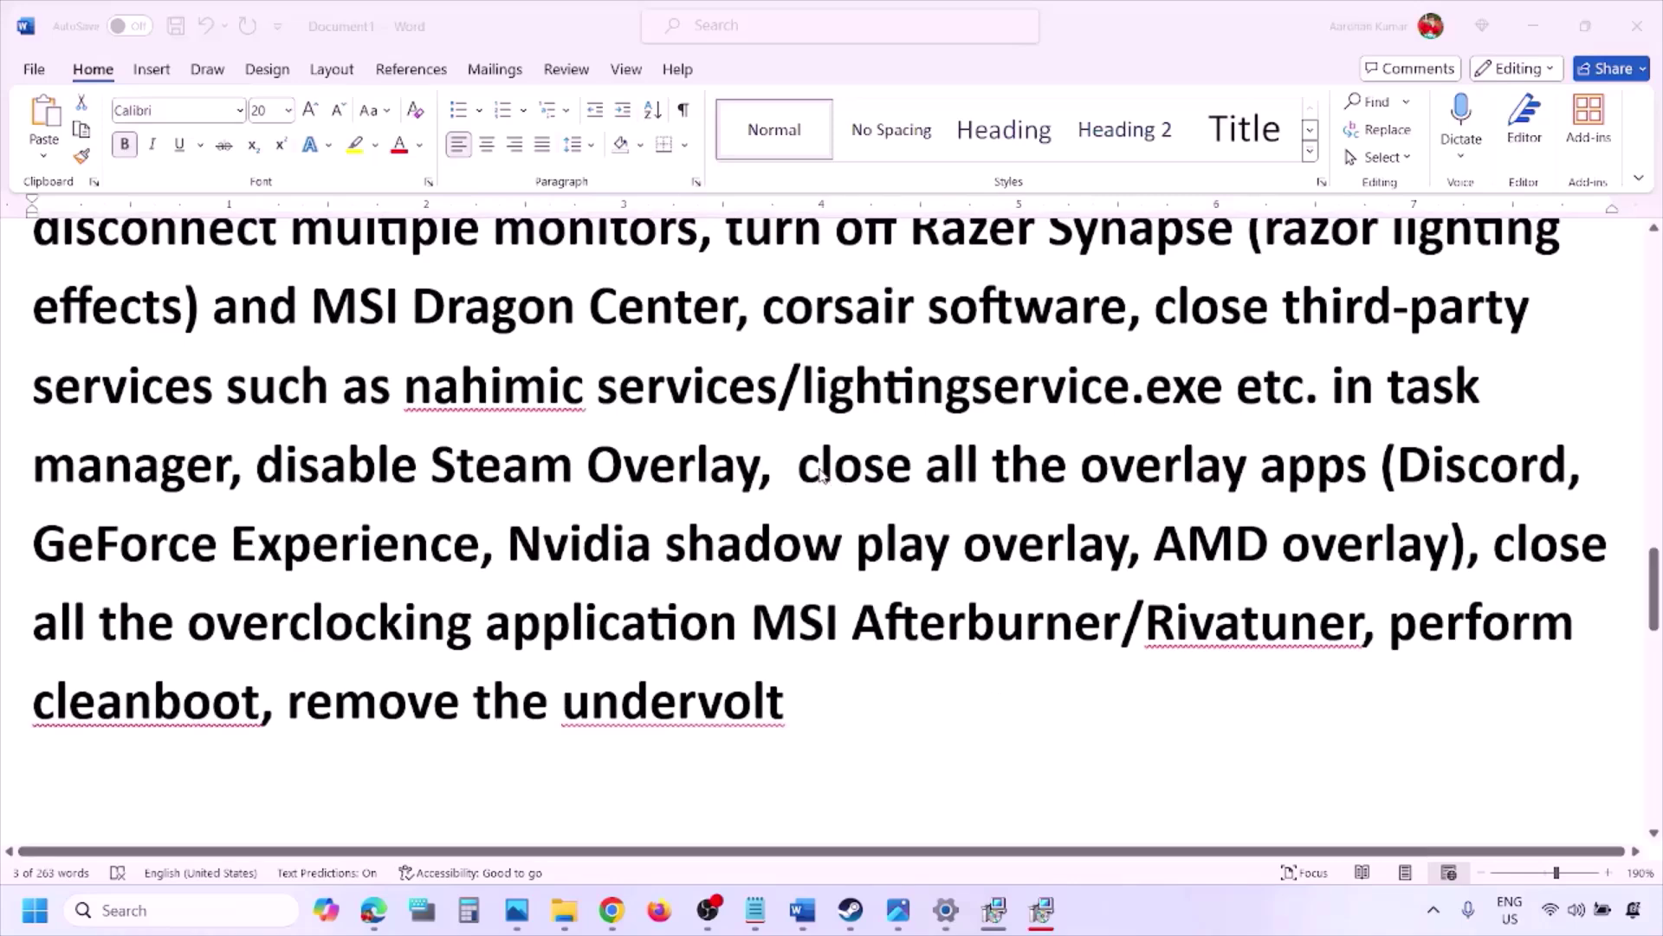
# - Switch to Discord and turn off the in-game overlay in its Game Overlay settings
pyautogui.hotkey('alt', 'Tab')
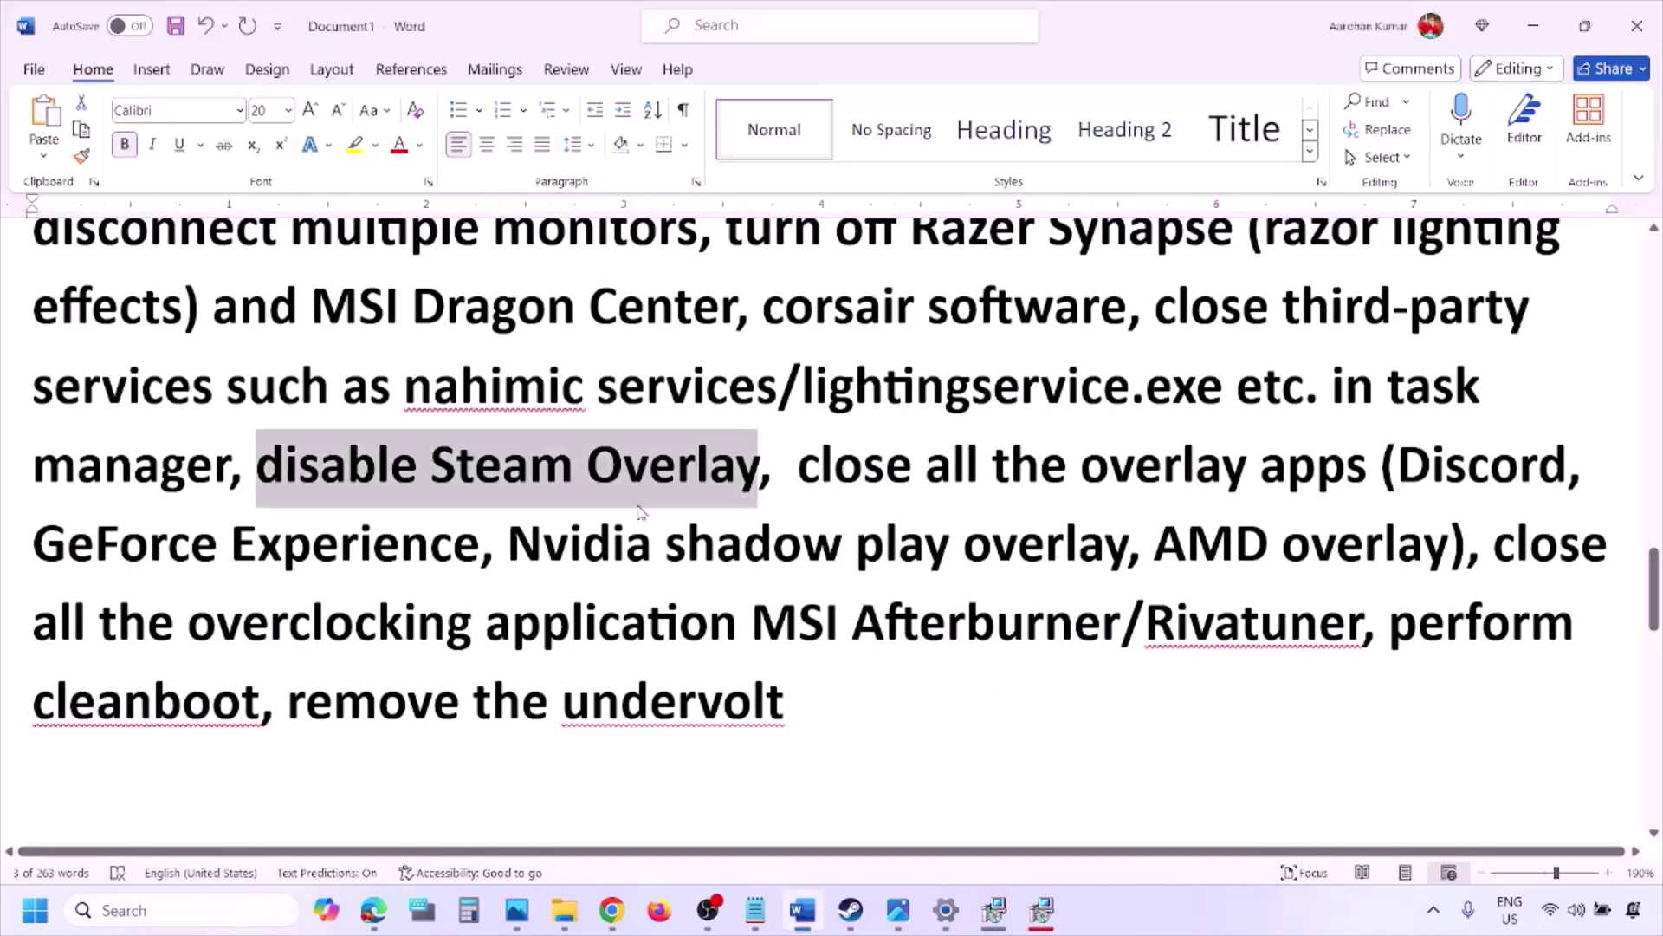
pyautogui.click(1165, 931)
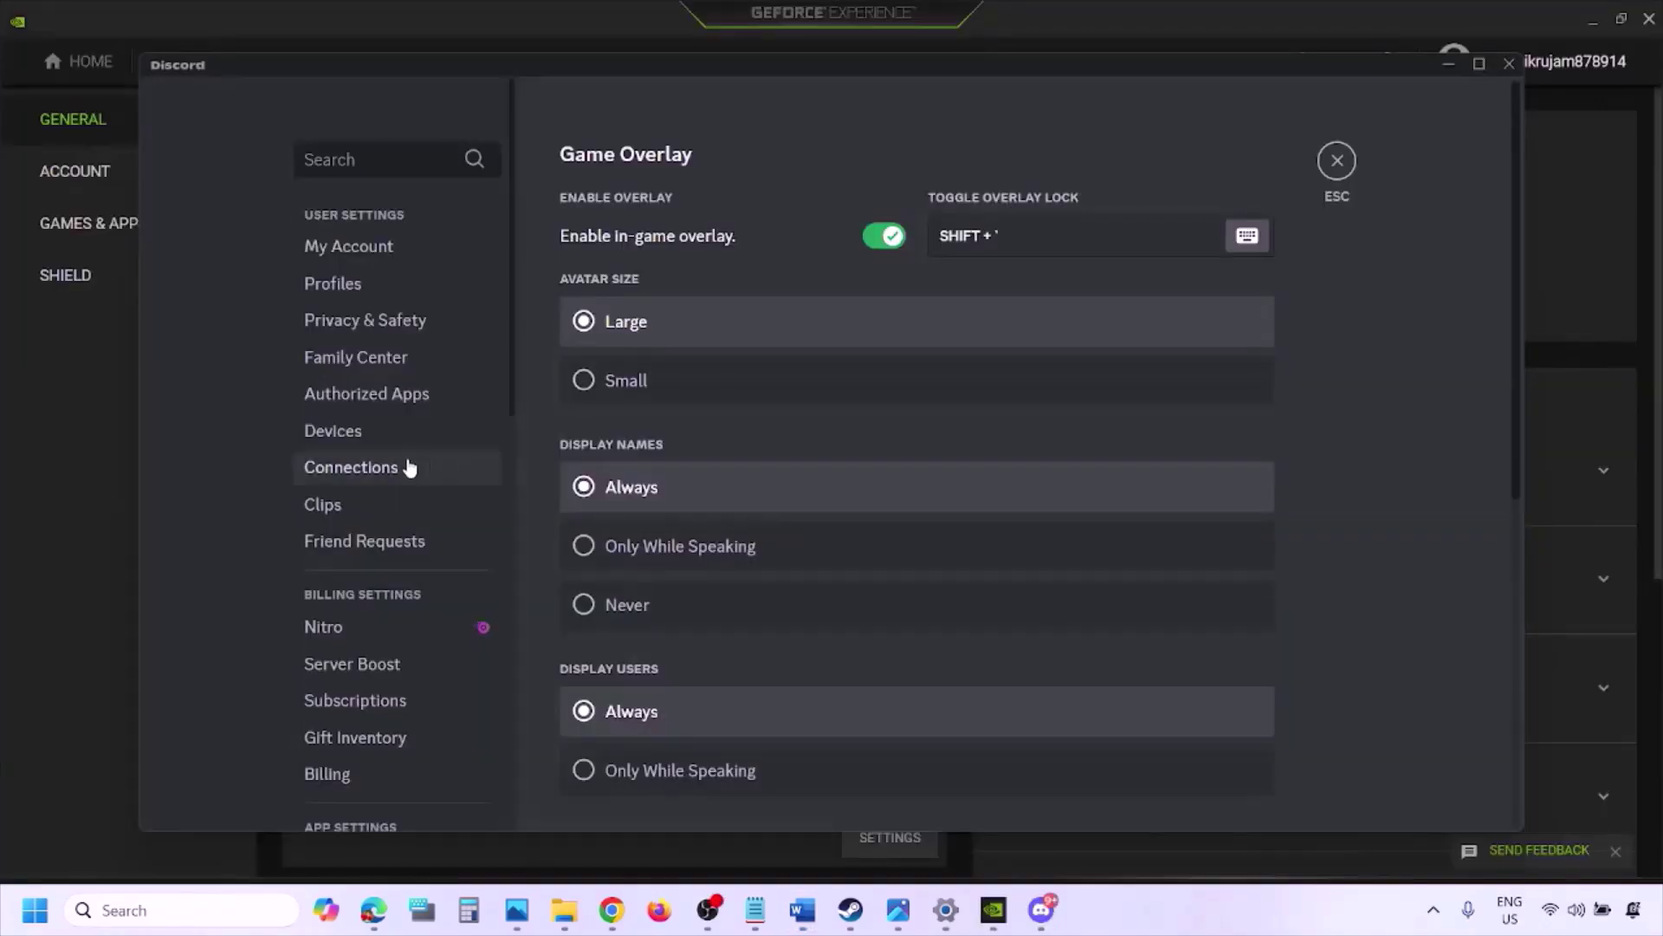
pyautogui.scroll(-10, 410, 468)
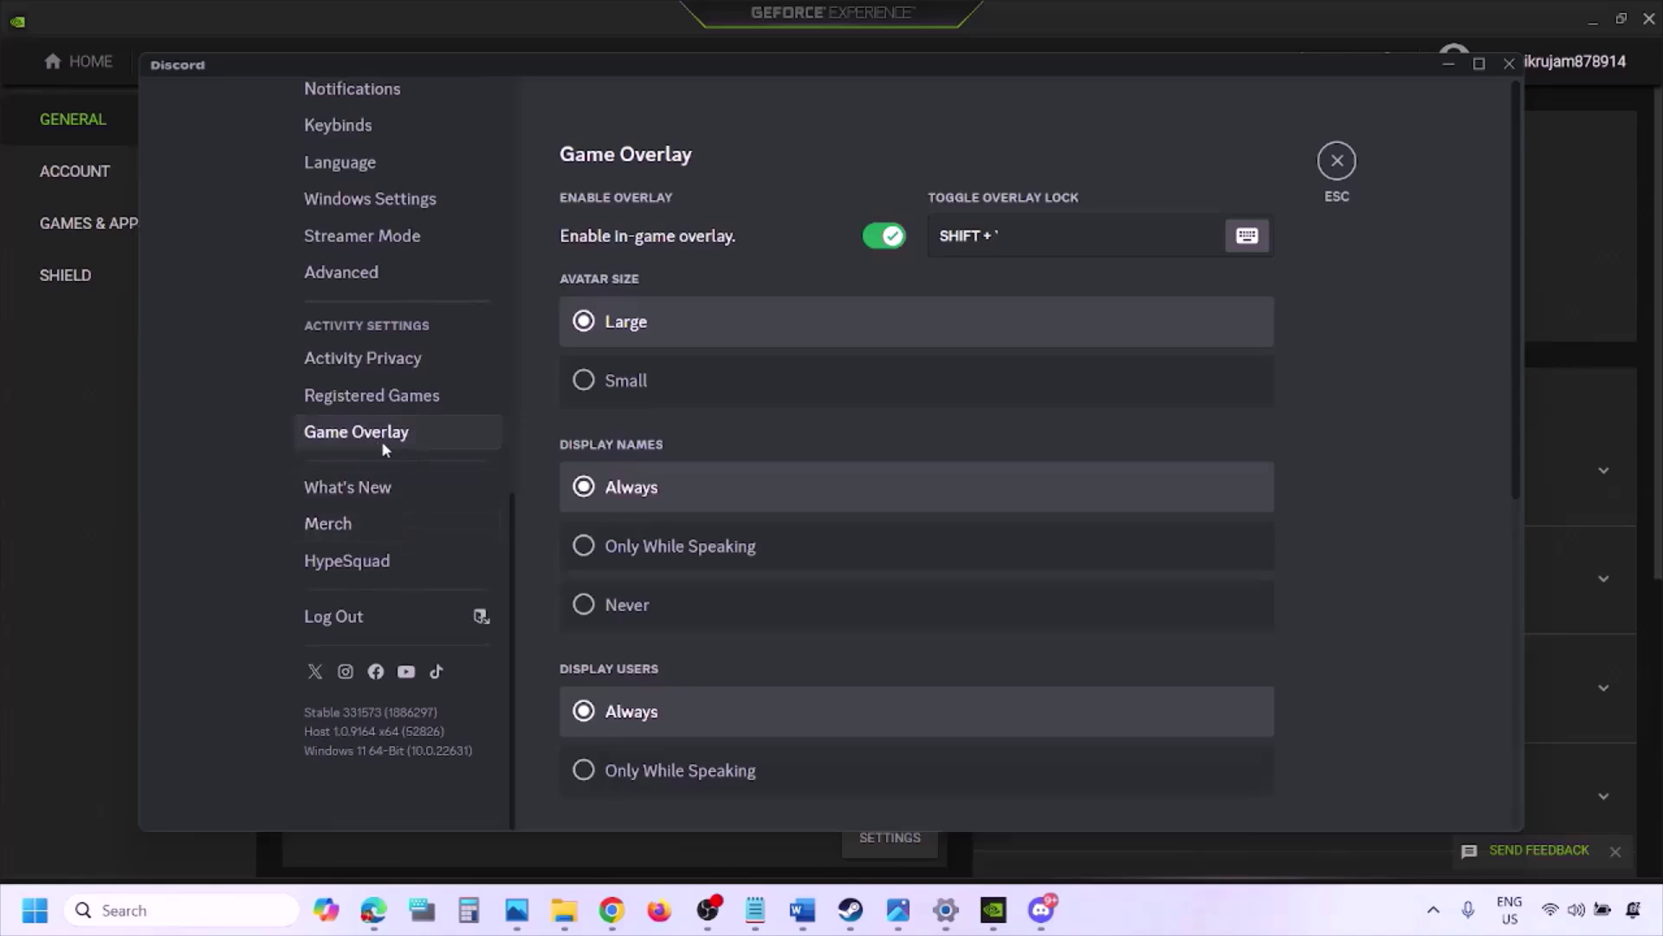
pyautogui.click(385, 433)
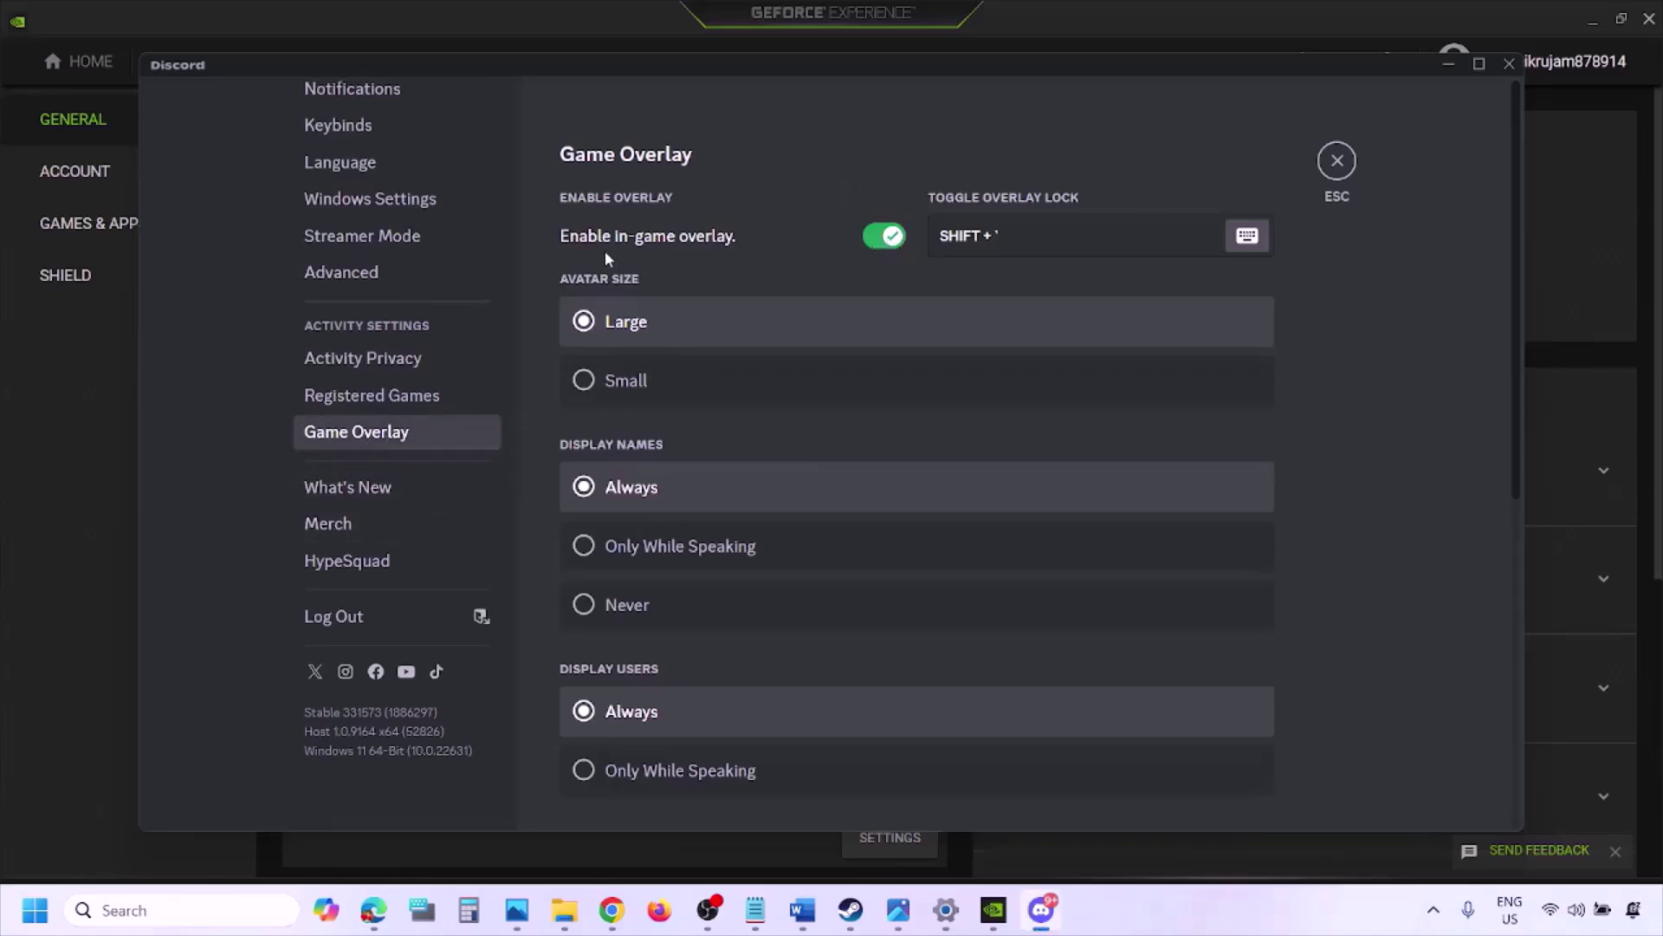
pyautogui.click(879, 236)
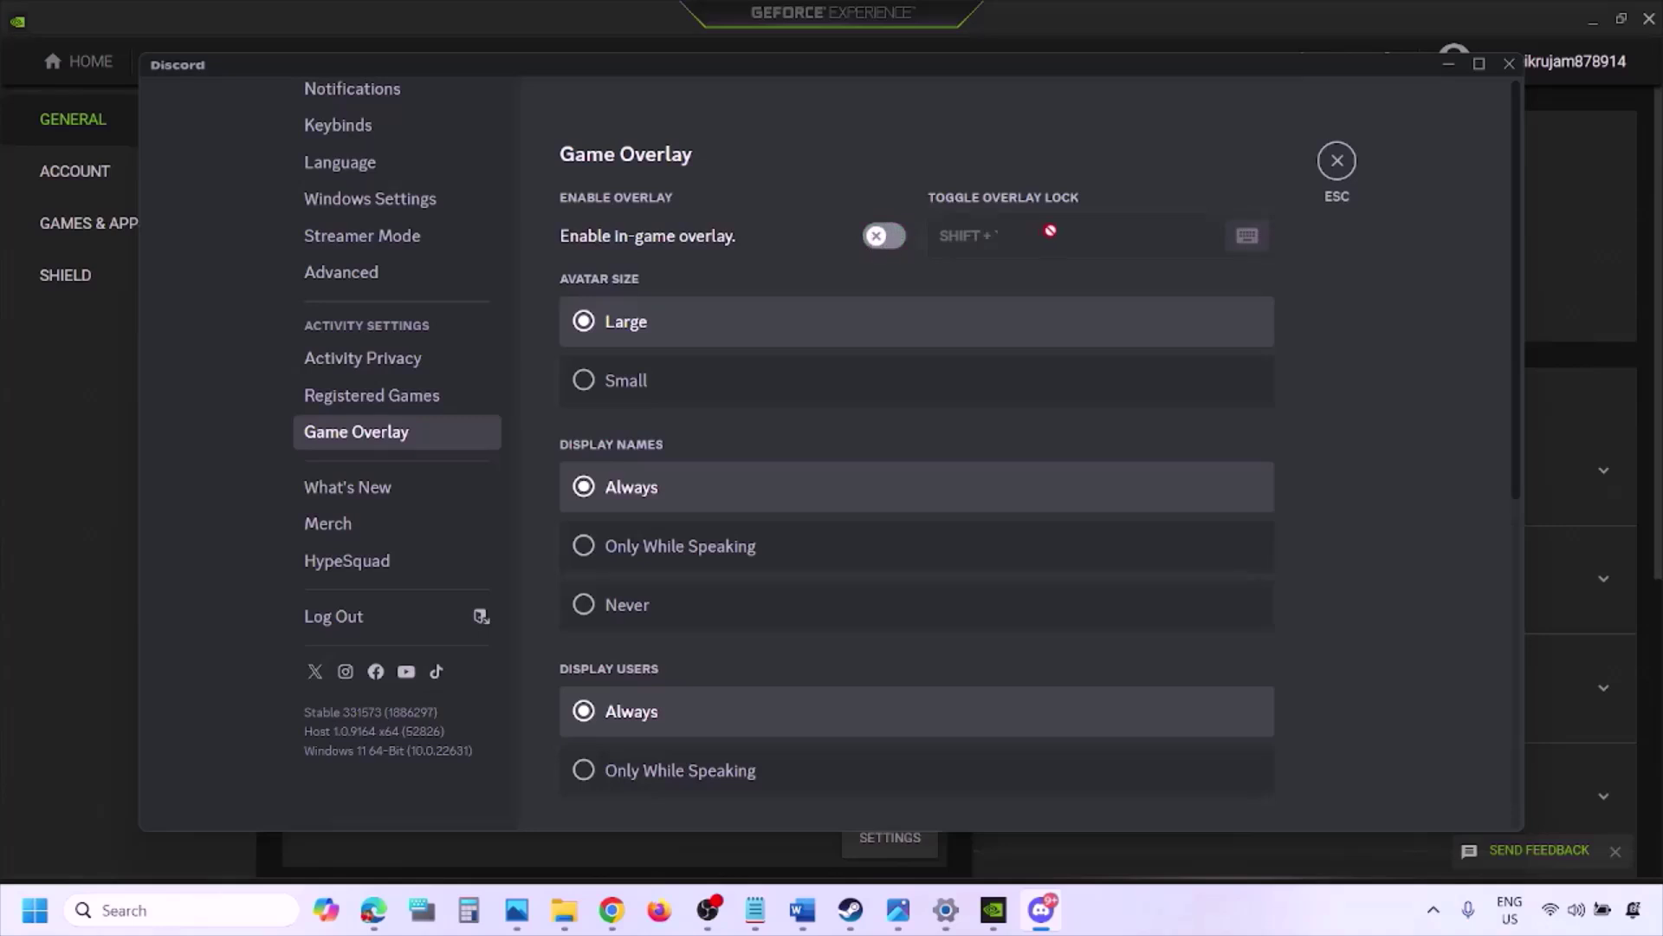
# - Turn off the In-Game Overlay in GeForce Experience's general settings and return to the Word notes
pyautogui.click(996, 911)
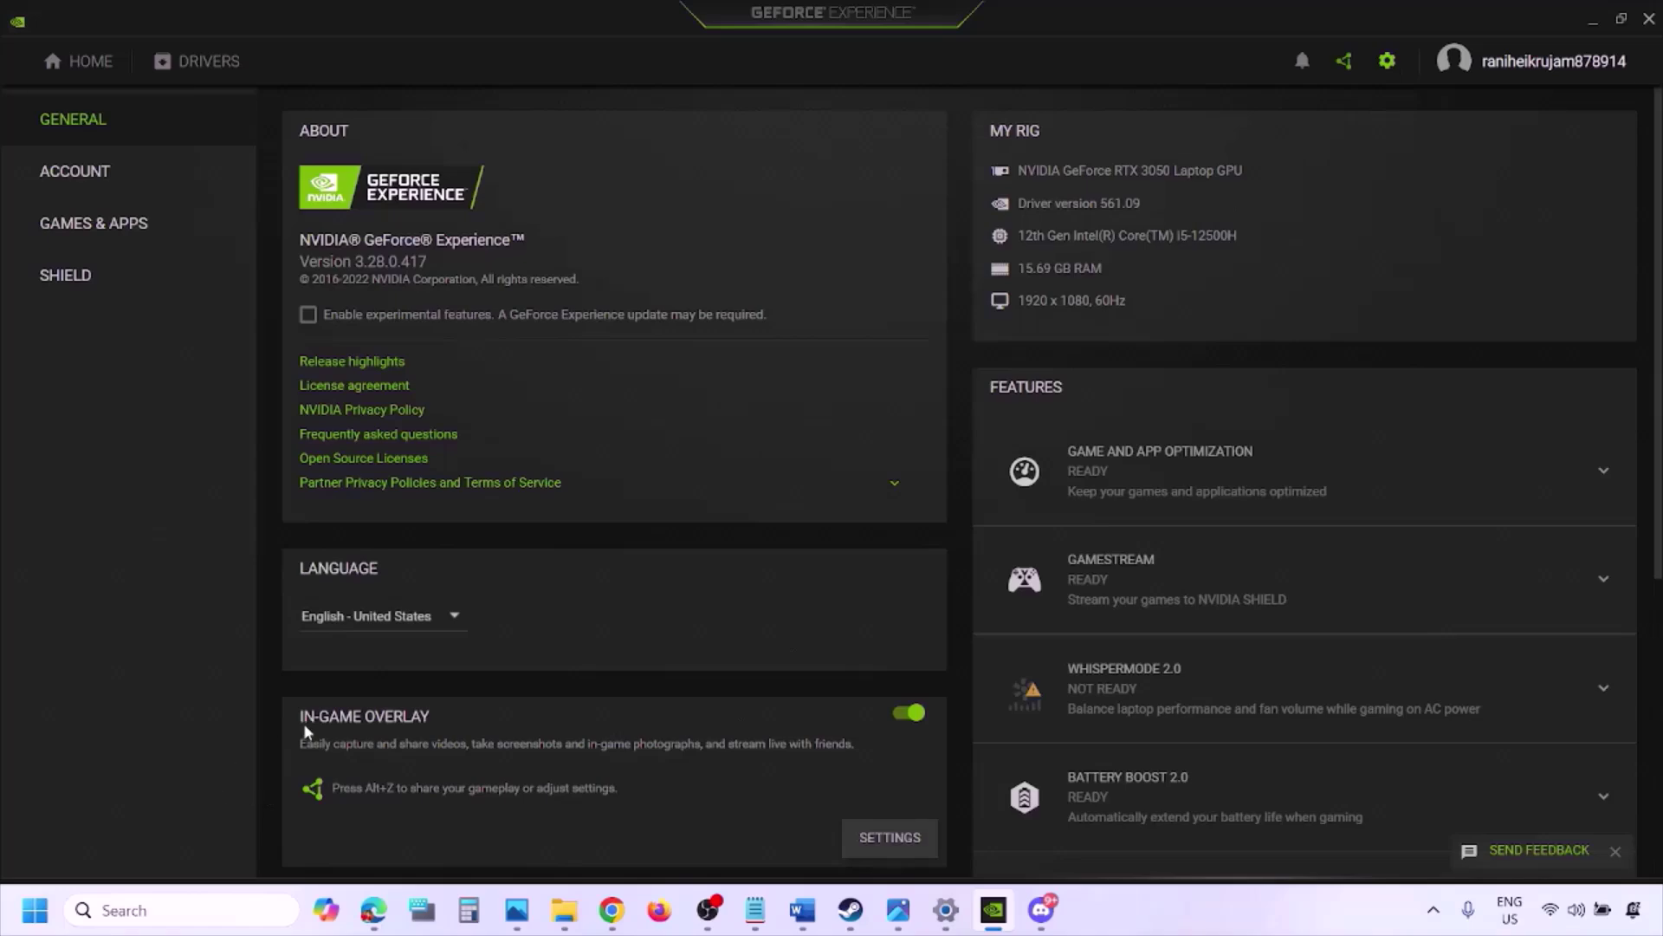
pyautogui.click(905, 715)
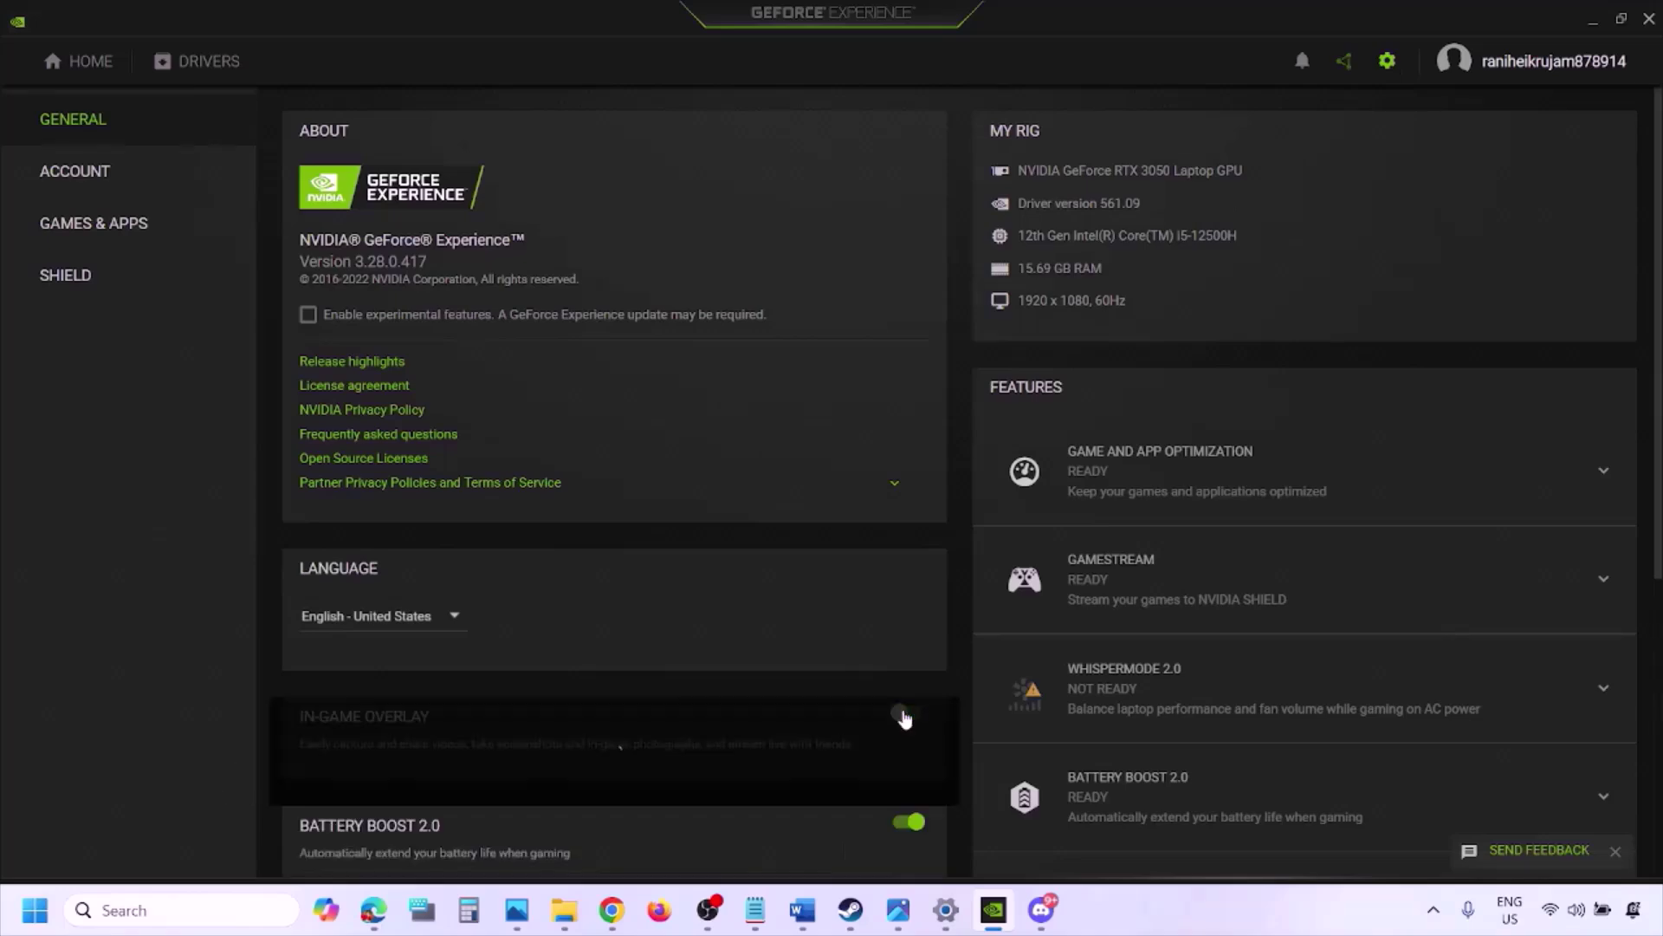
pyautogui.click(799, 911)
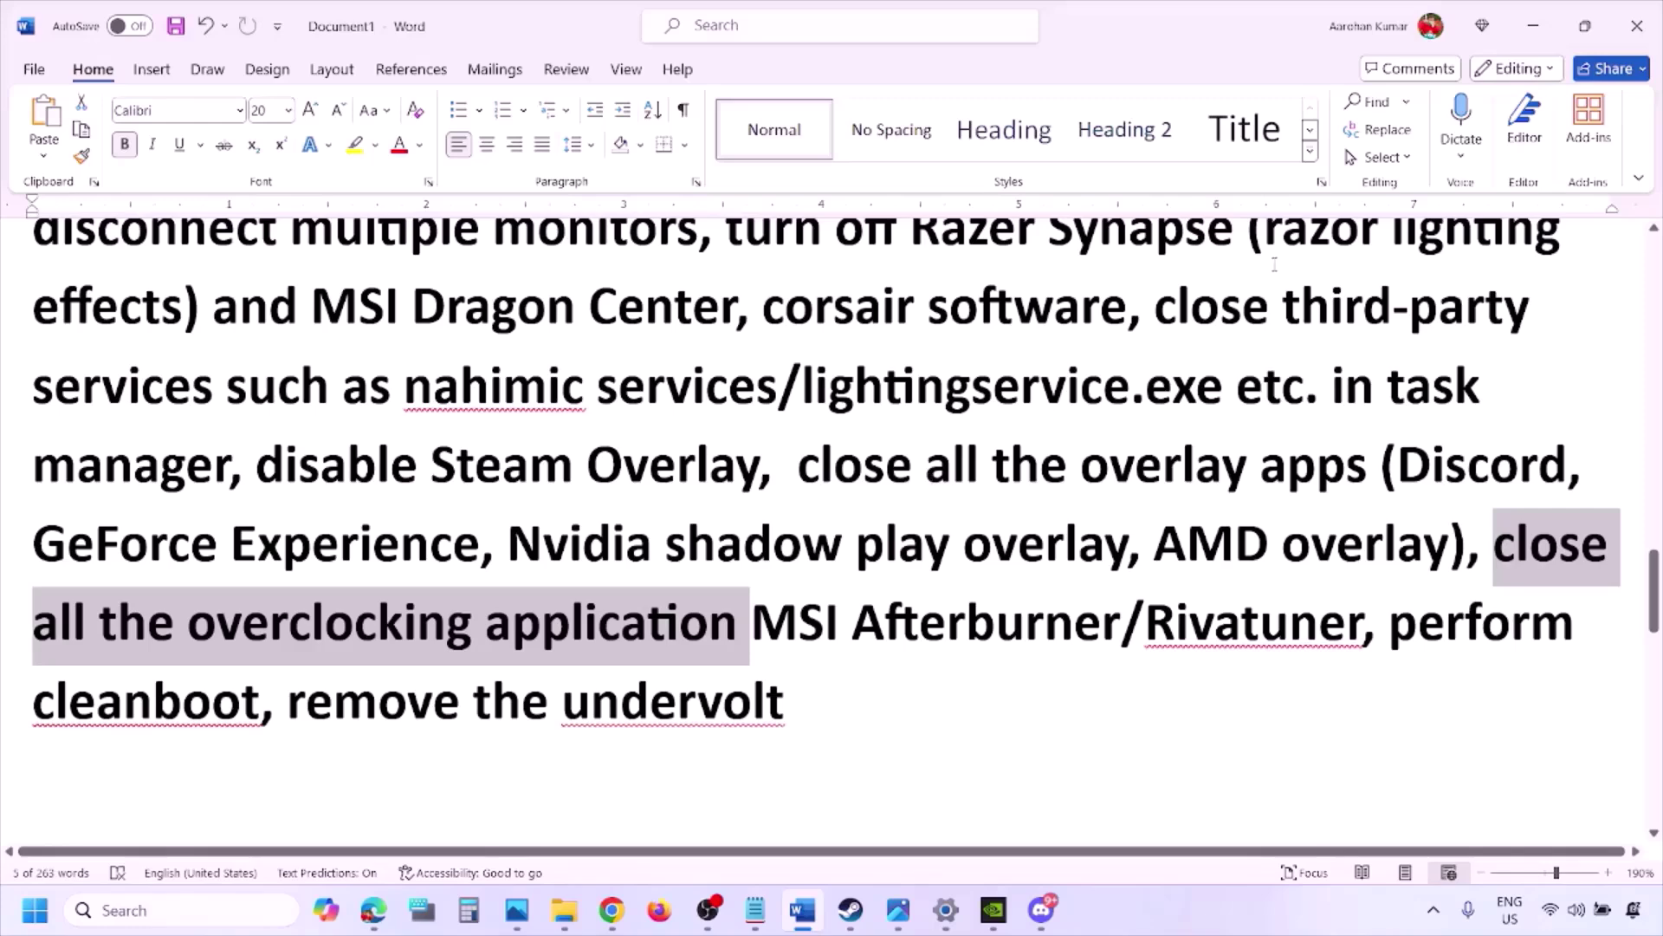
# - Highlight the phrase "close all the overlay apps" in the Step 9 text
pyautogui.scroll(2, 1190, 350)
pyautogui.scroll(-2, 891, 495)
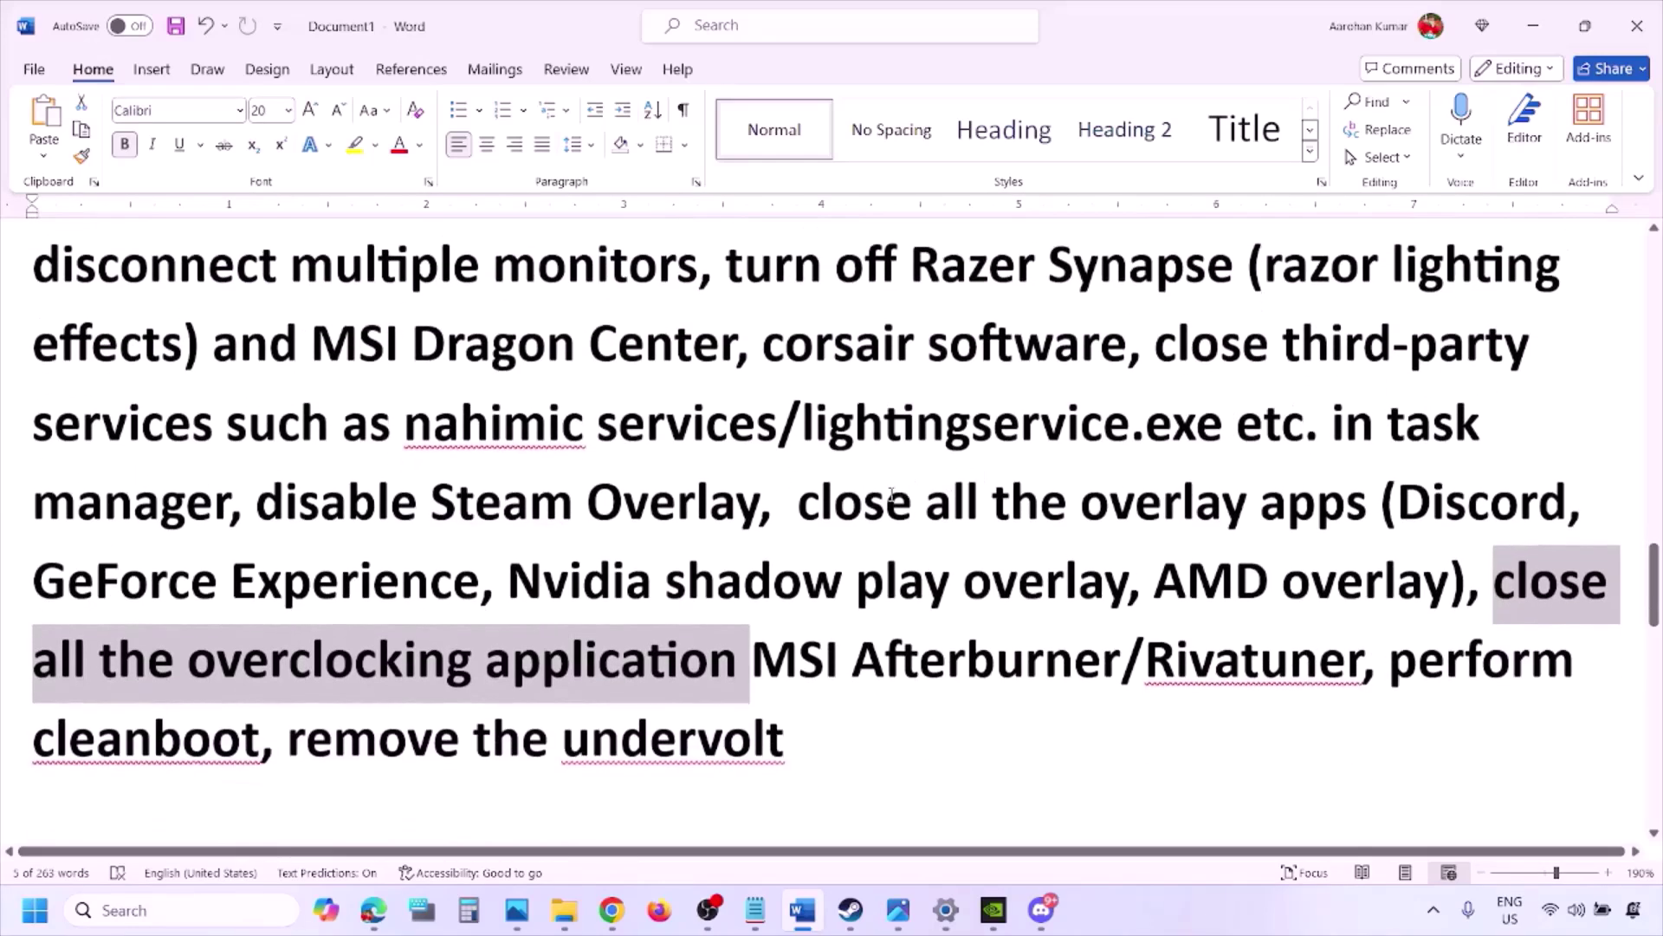
pyautogui.moveTo(822, 507); pyautogui.dragTo(1299, 521)
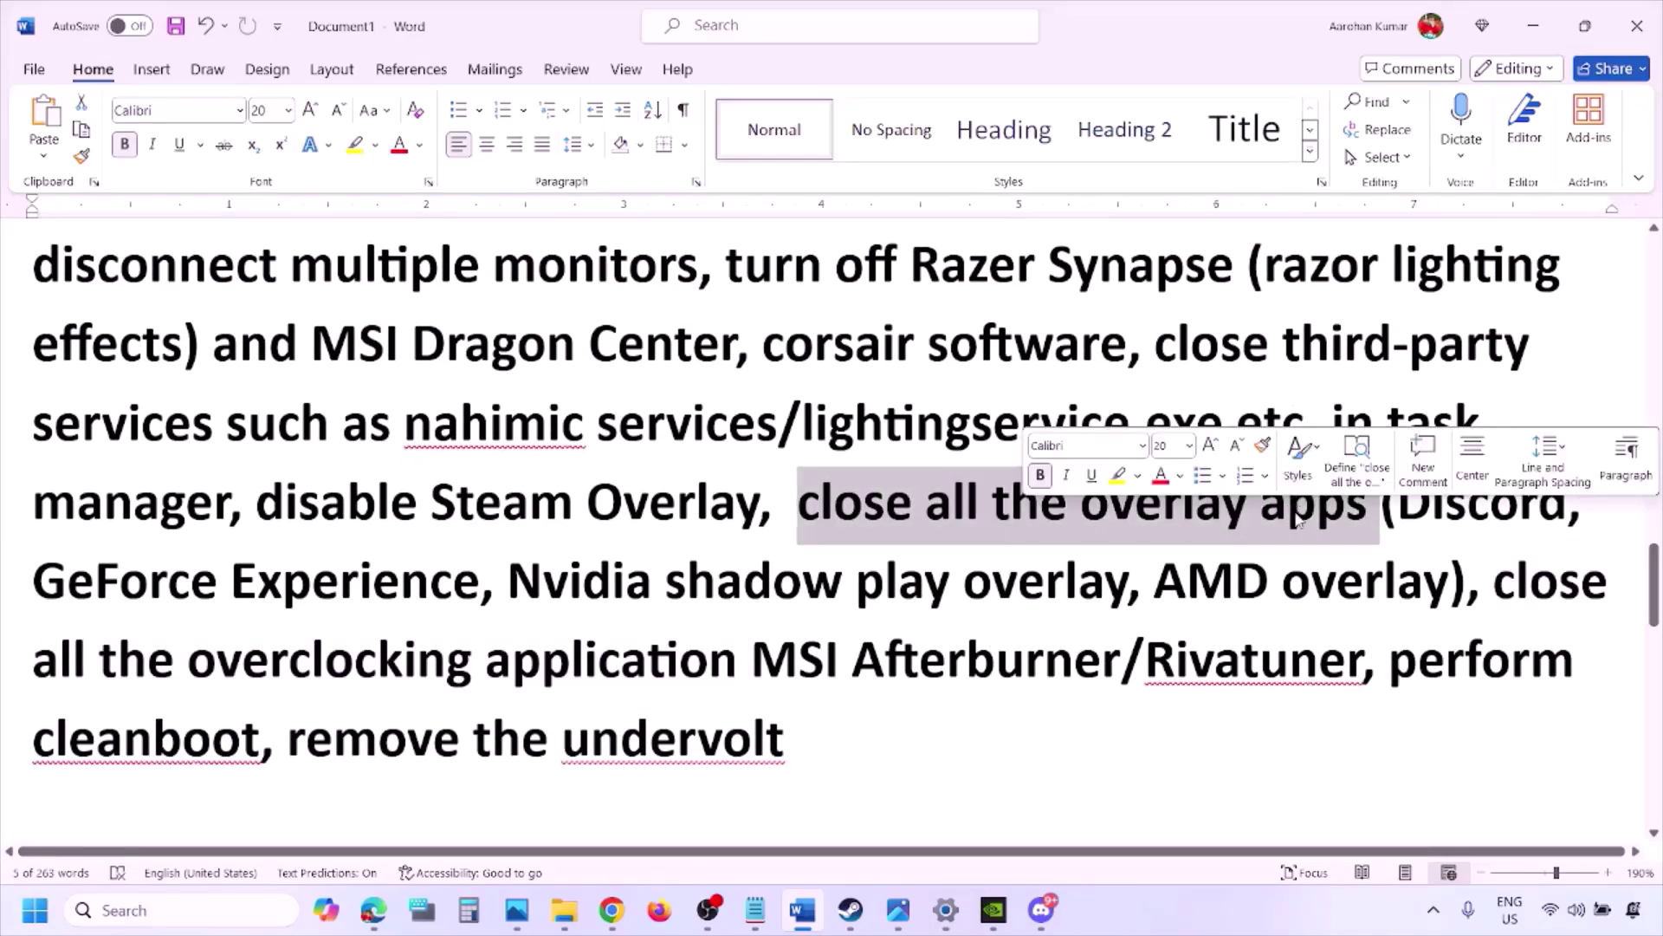
pyautogui.click(914, 511)
pyautogui.moveTo(804, 505); pyautogui.dragTo(1378, 513)
# - Quit the background apps Discord, NVIDIA GeForce Experience and G HUB, plus the remaining app that offers Help center and Feedback
pyautogui.click(1436, 912)
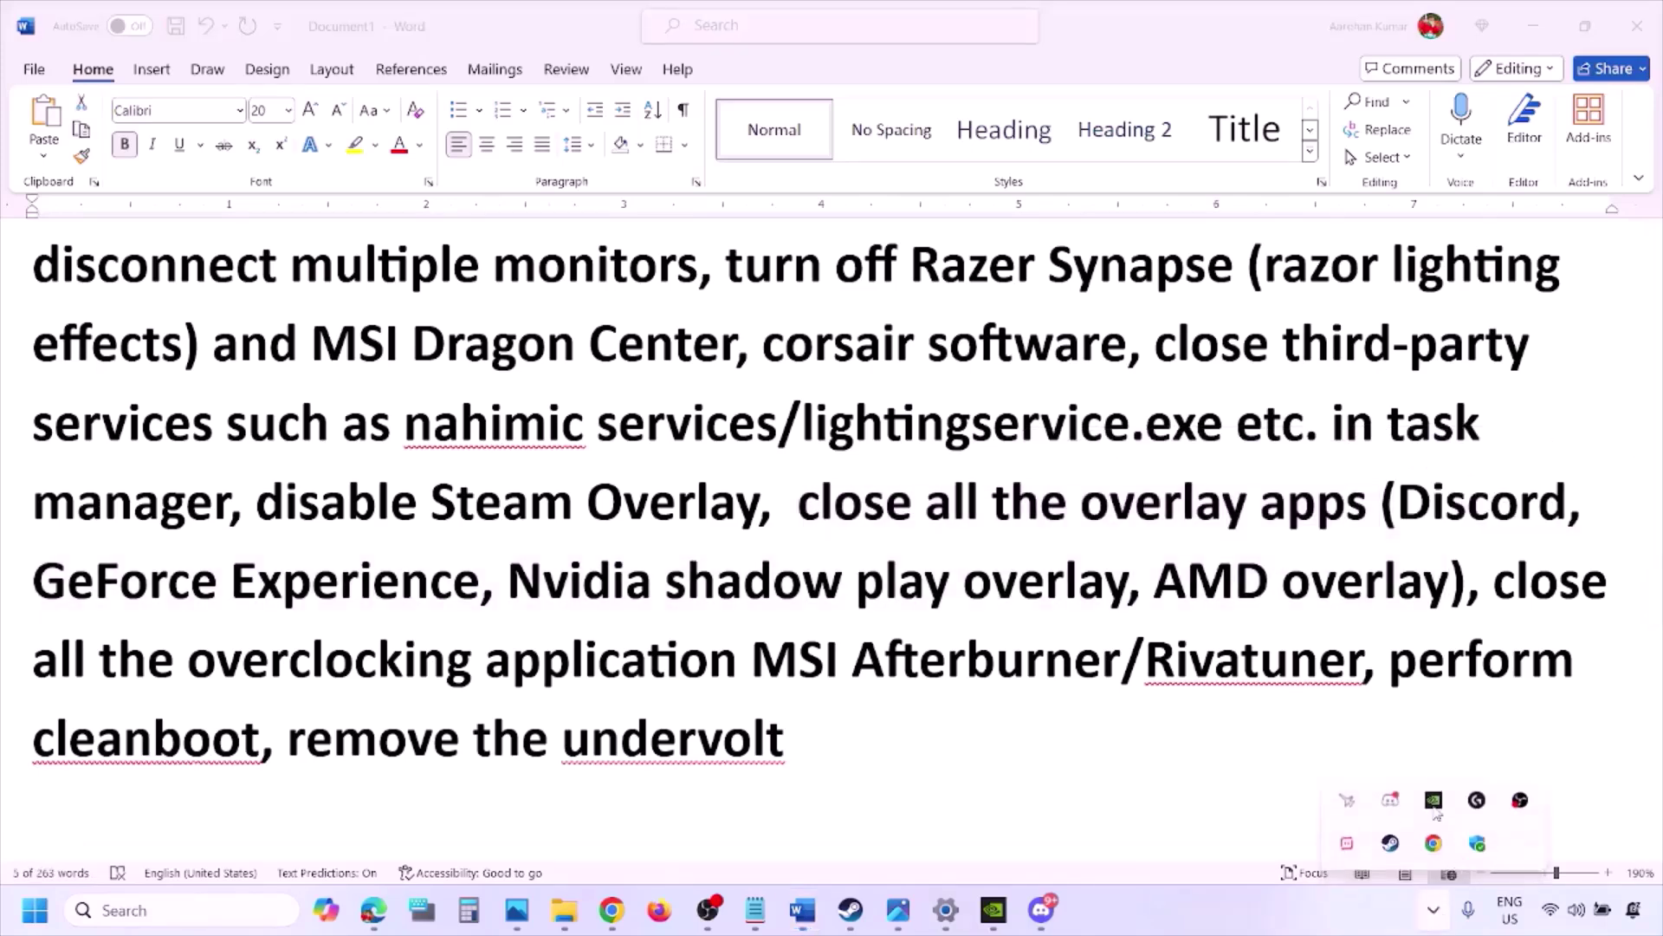
pyautogui.rightClick(1395, 813)
pyautogui.click(1465, 799)
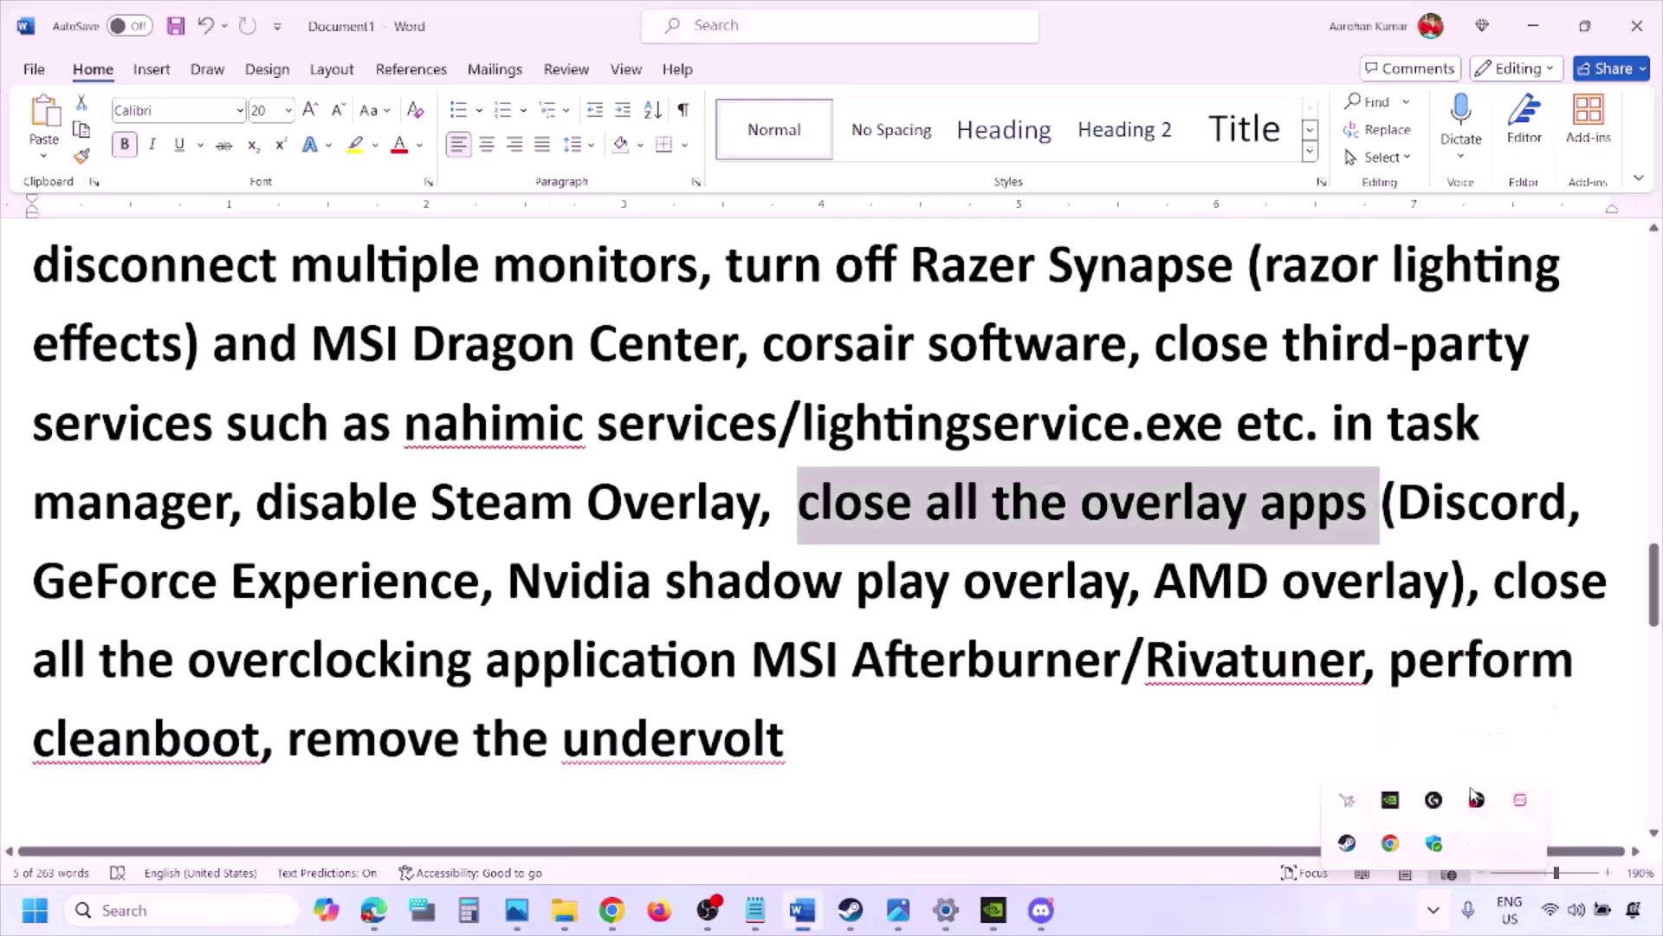
pyautogui.rightClick(1389, 806)
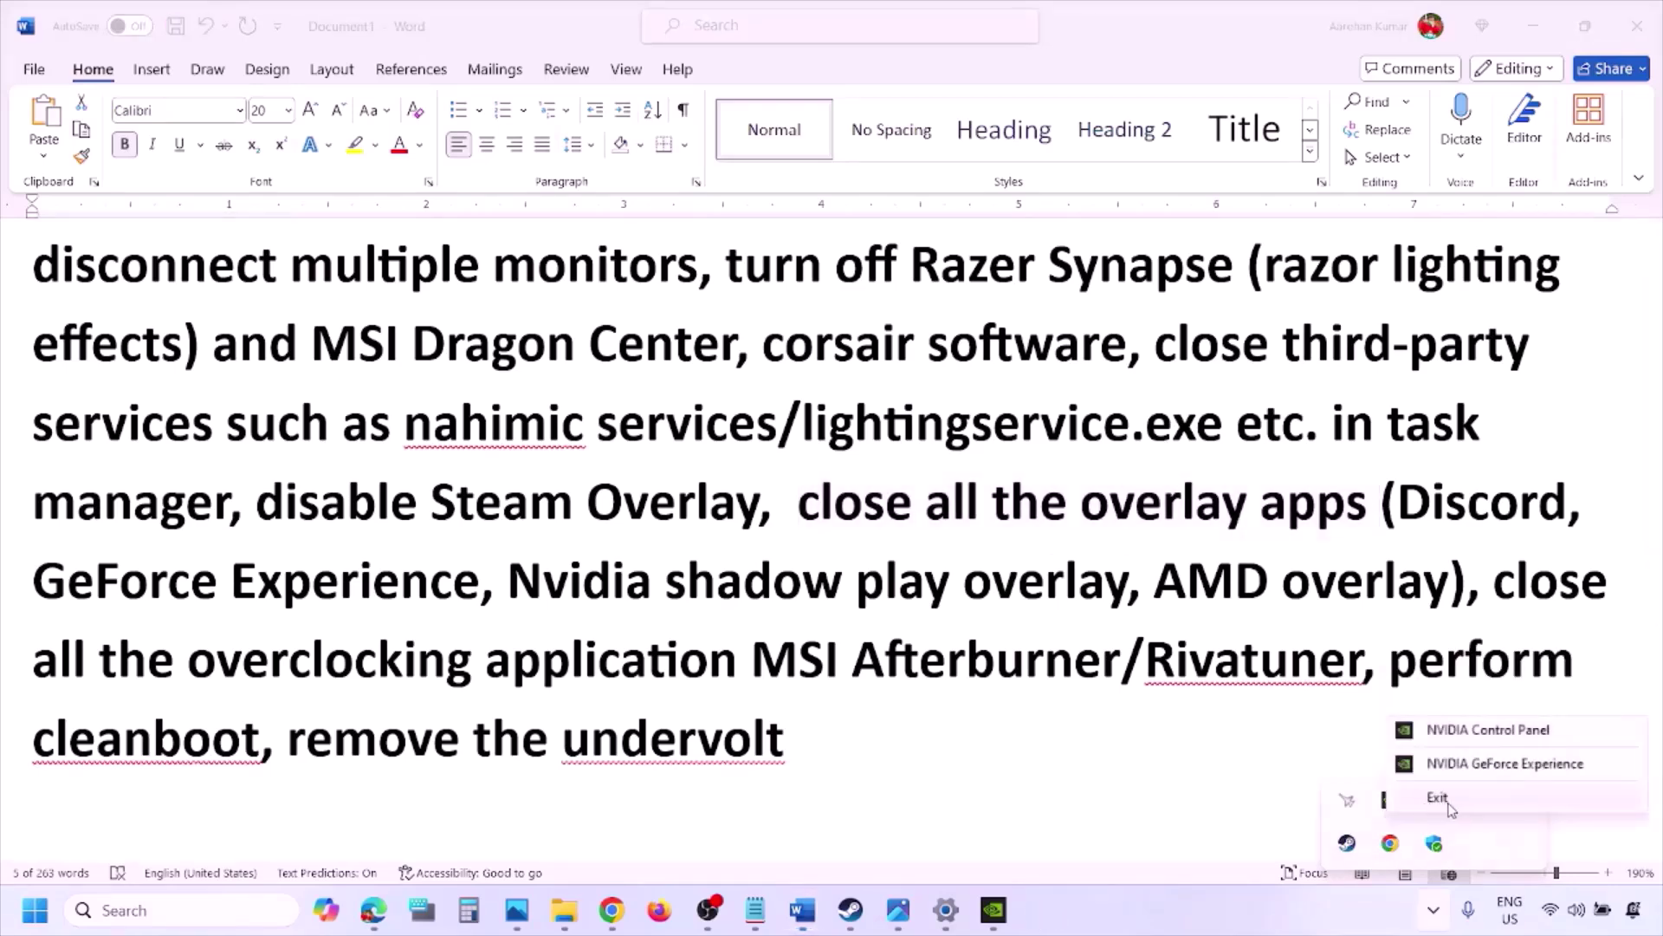
pyautogui.click(1439, 798)
pyautogui.rightClick(1390, 808)
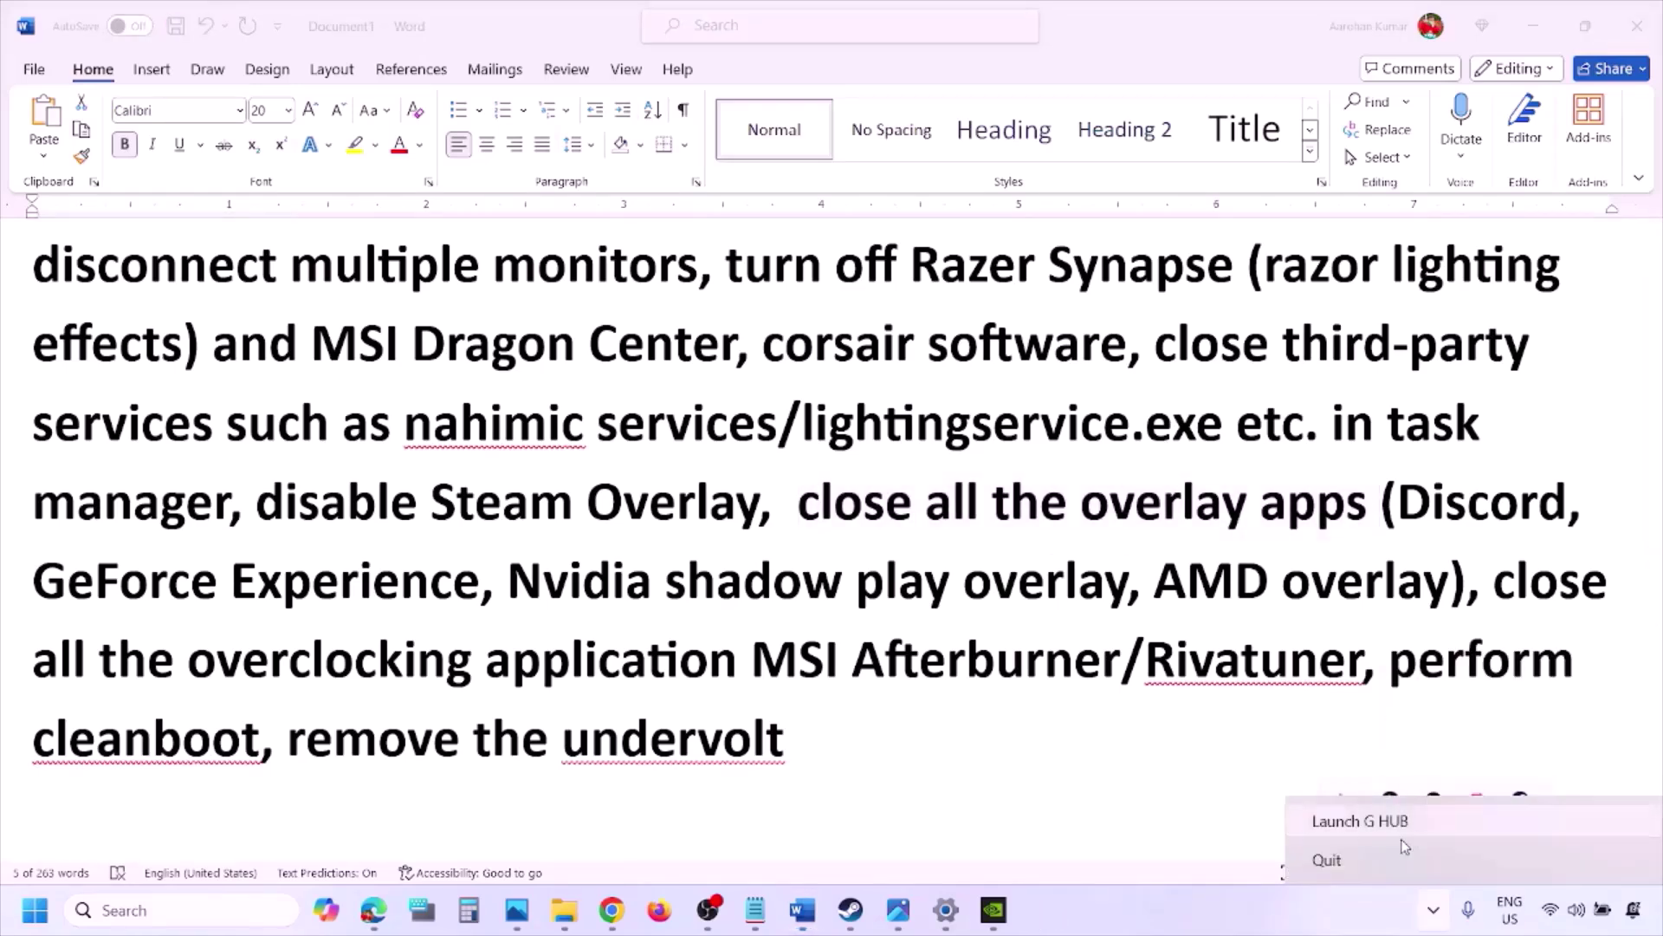
pyautogui.click(1328, 857)
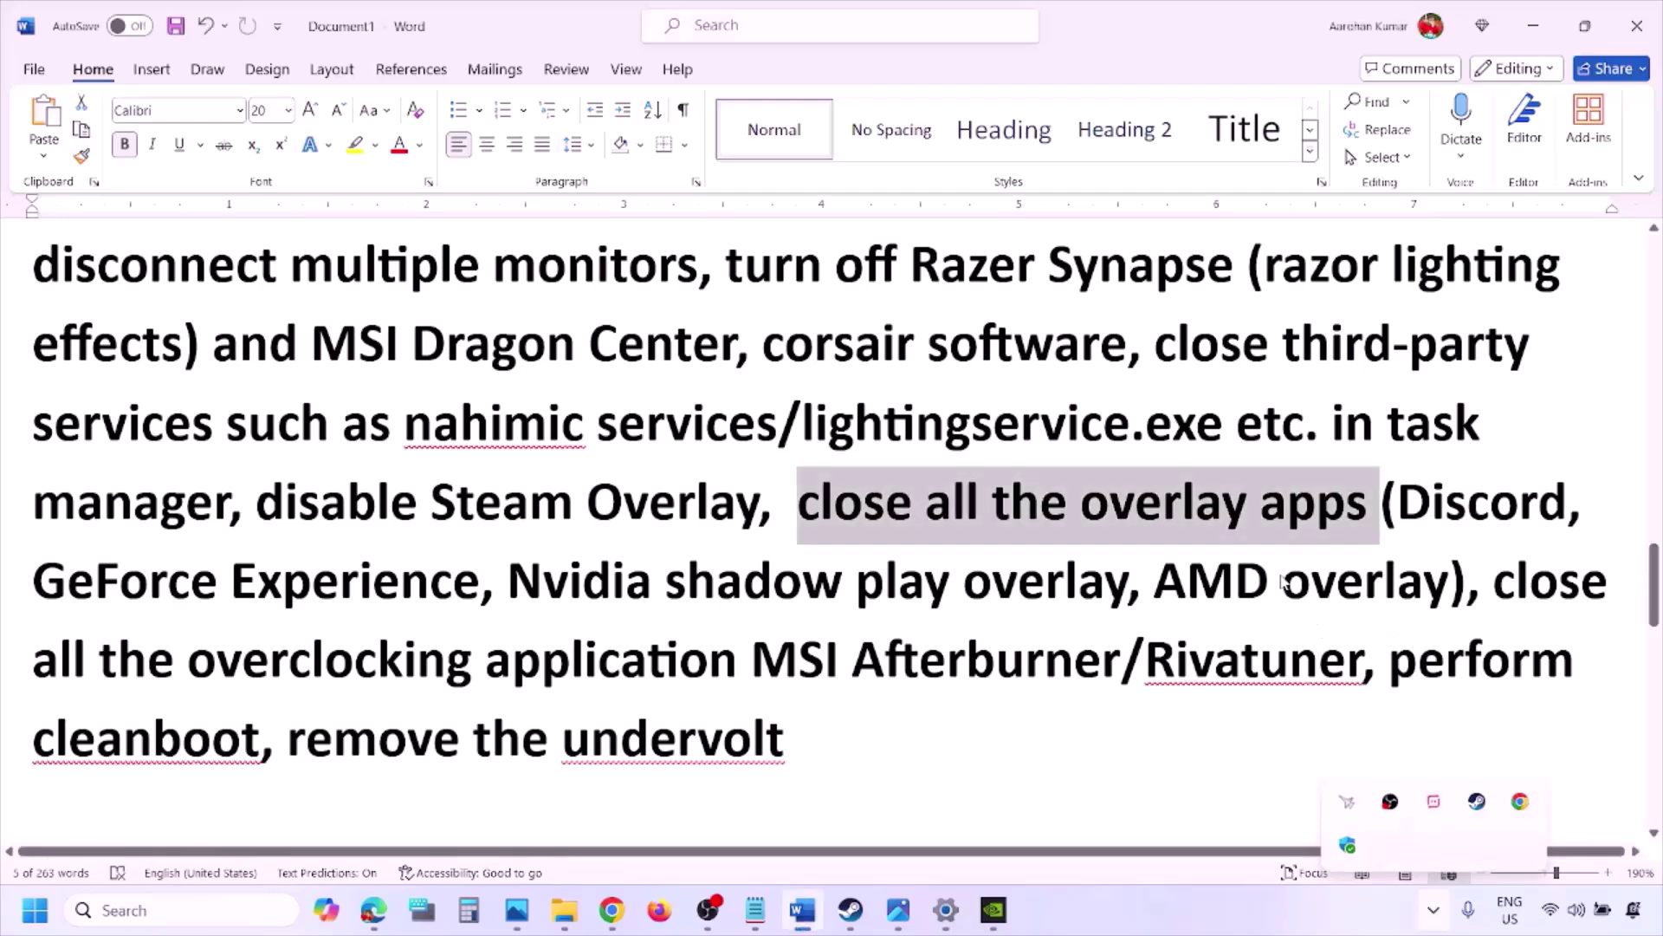
pyautogui.click(1433, 910)
pyautogui.rightClick(1434, 801)
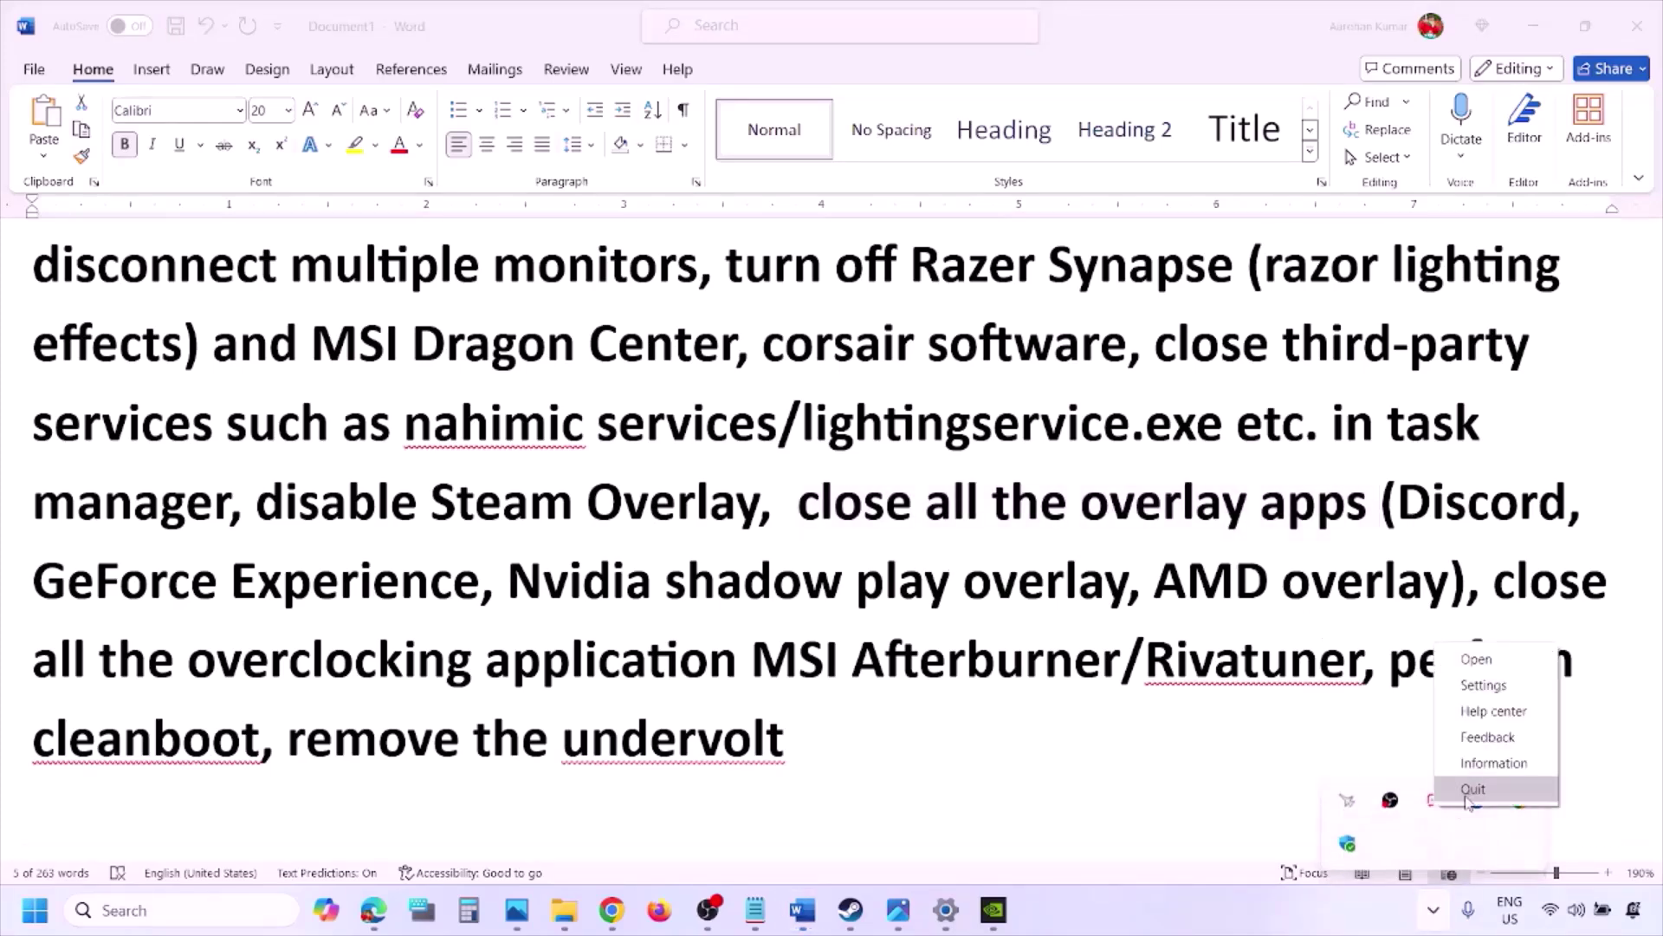
pyautogui.click(1473, 796)
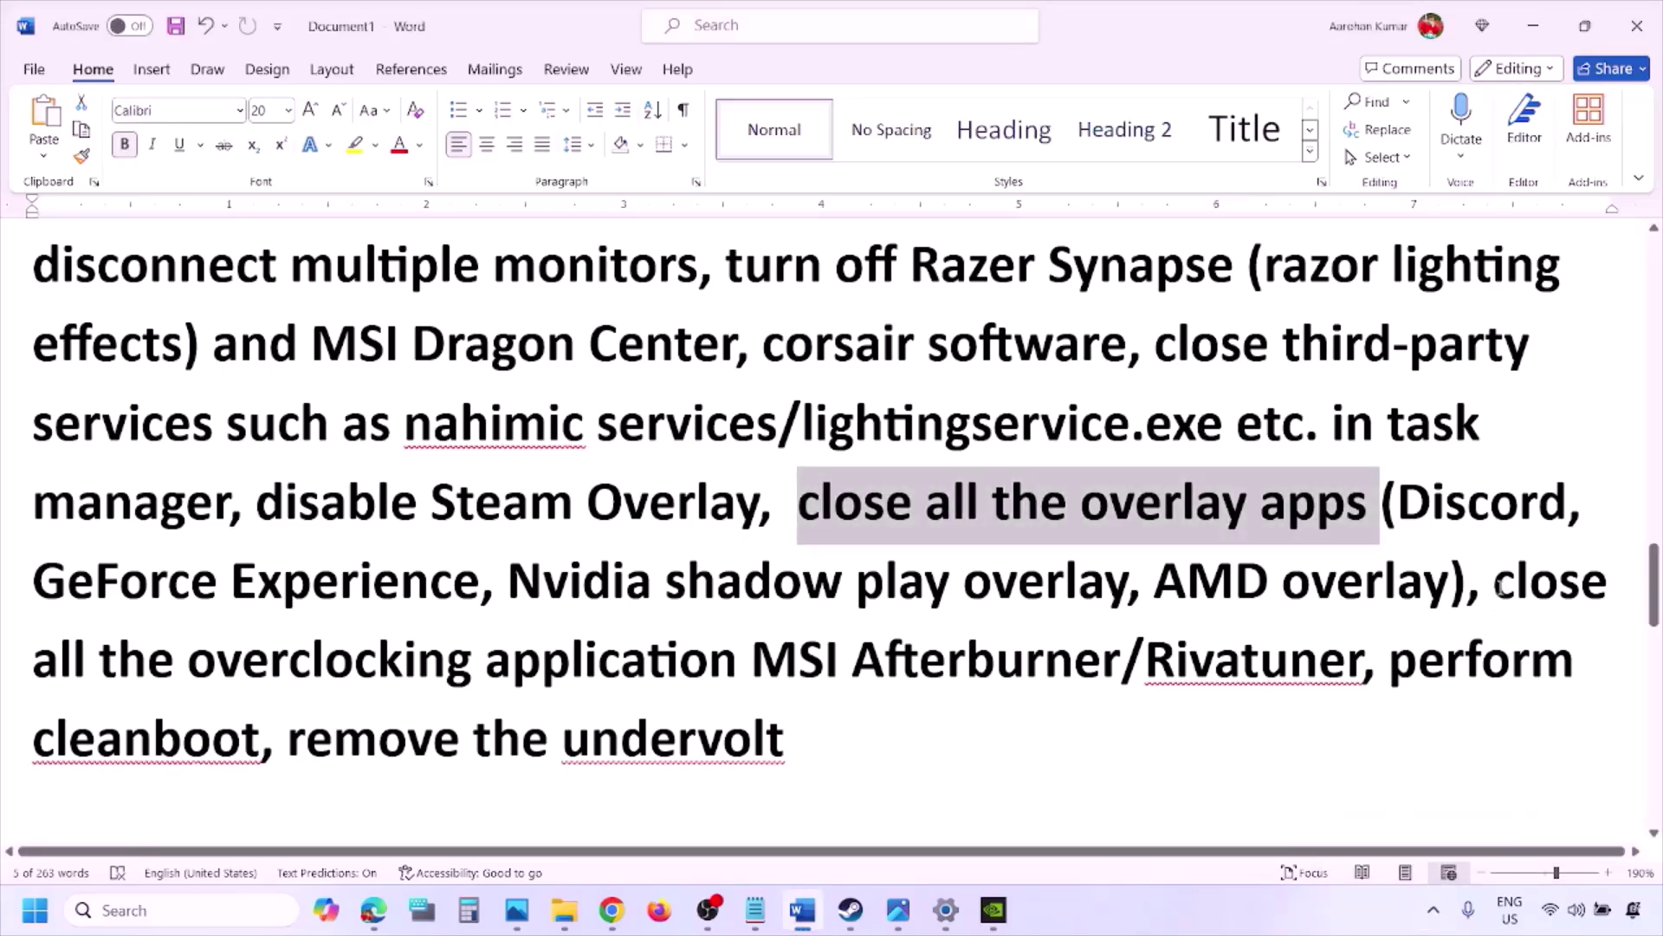
# - Highlight the Step 9 advice on closing overclocking applications and close the background overclocking utility that offers Profiles
pyautogui.moveTo(1496, 582); pyautogui.dragTo(798, 663)
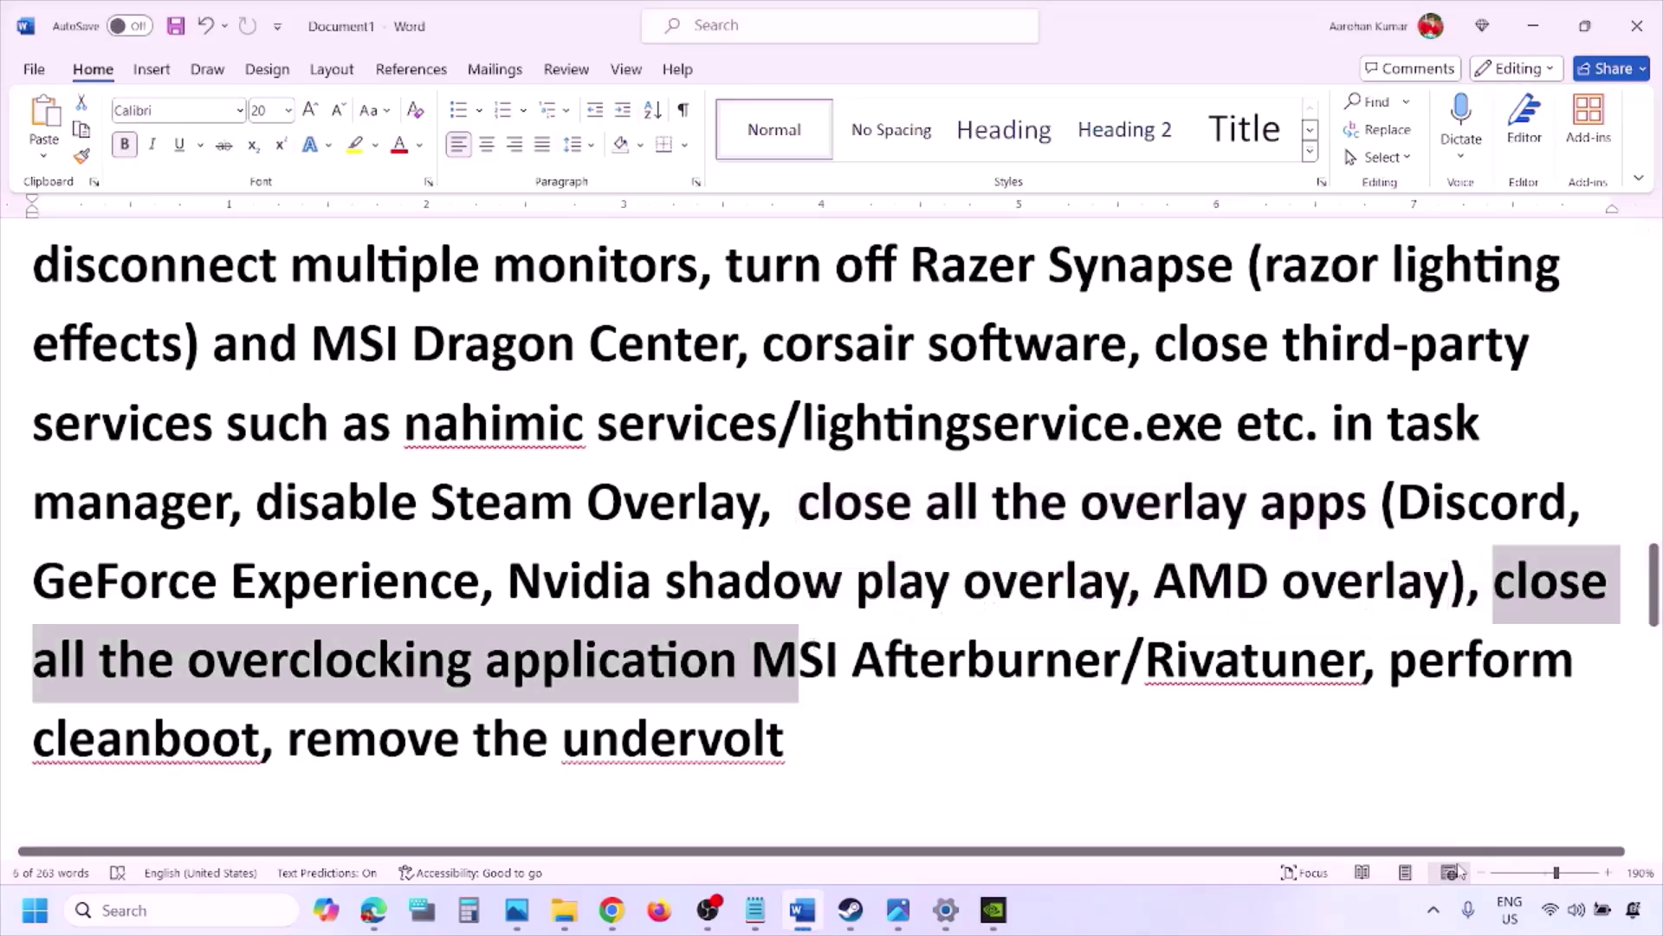
pyautogui.click(1434, 911)
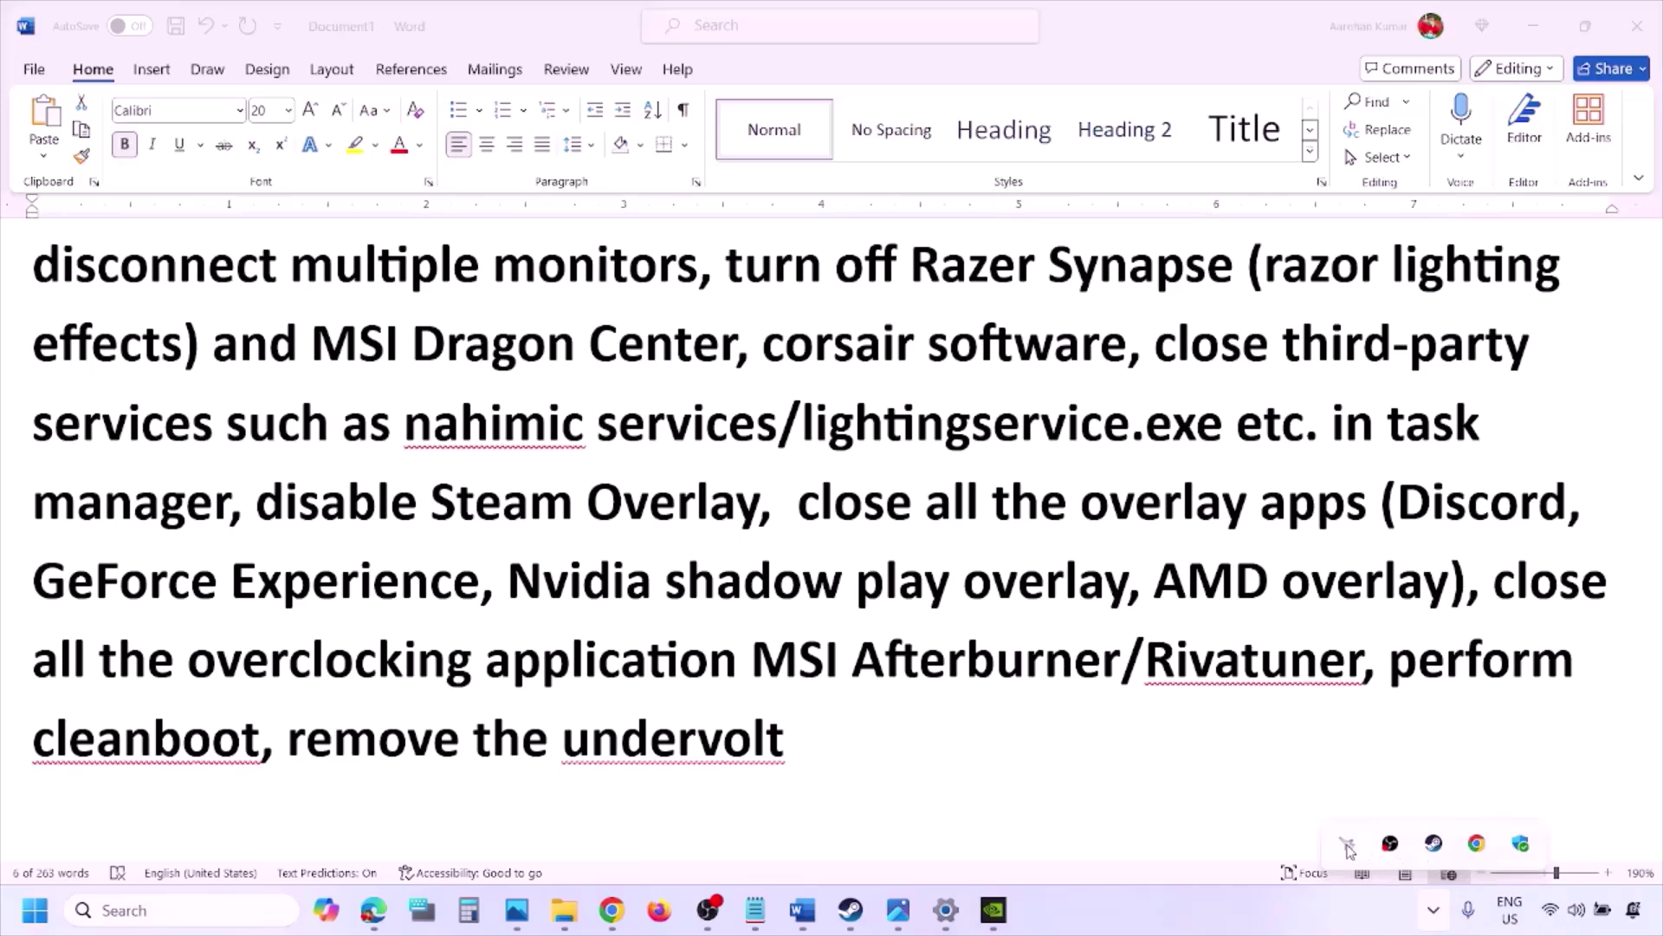
pyautogui.rightClick(1345, 844)
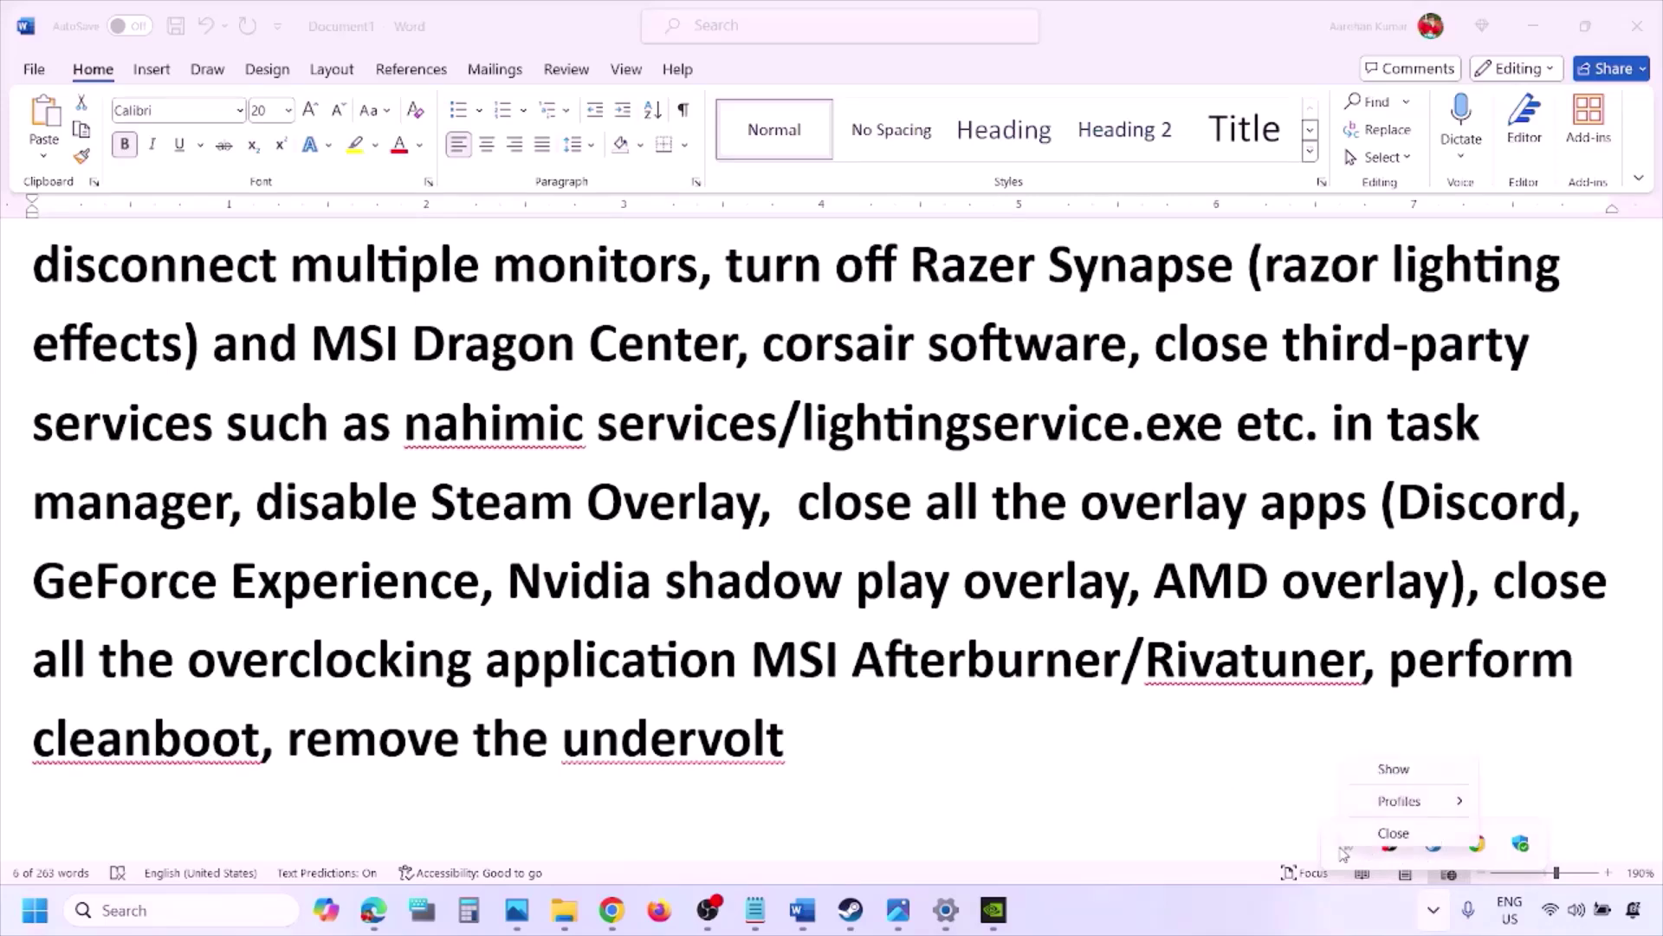
pyautogui.click(1394, 833)
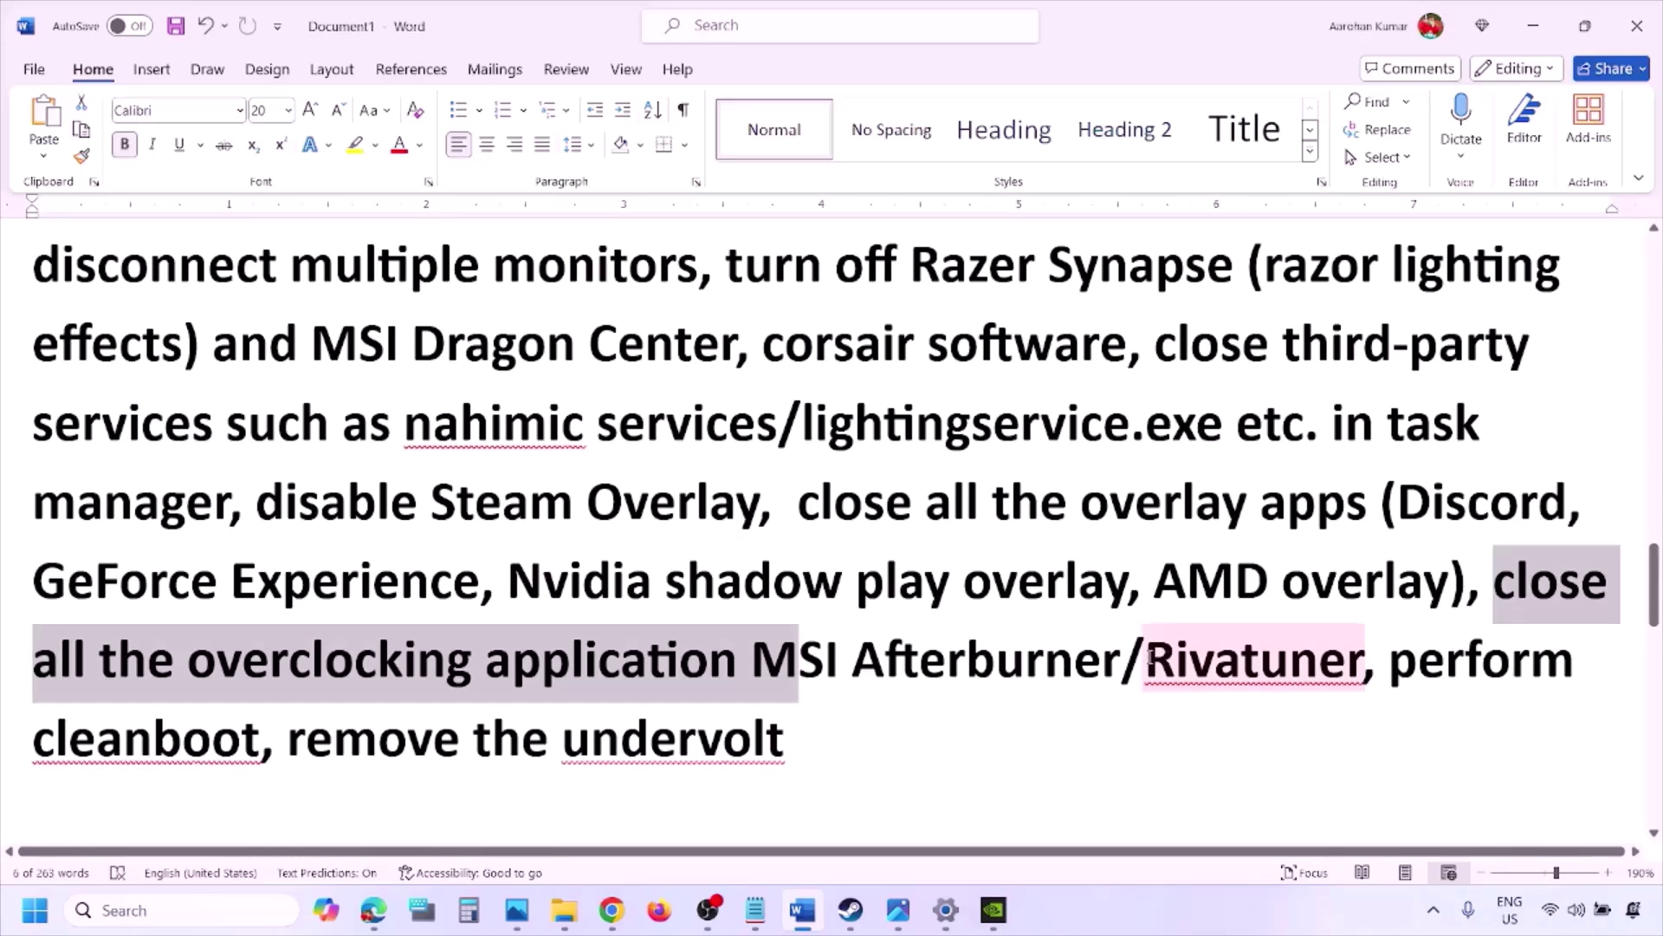
# - Highlight the clean boot advice in the notes, search Windows for system and open System Configuration
pyautogui.moveTo(1150, 659); pyautogui.dragTo(1531, 663)
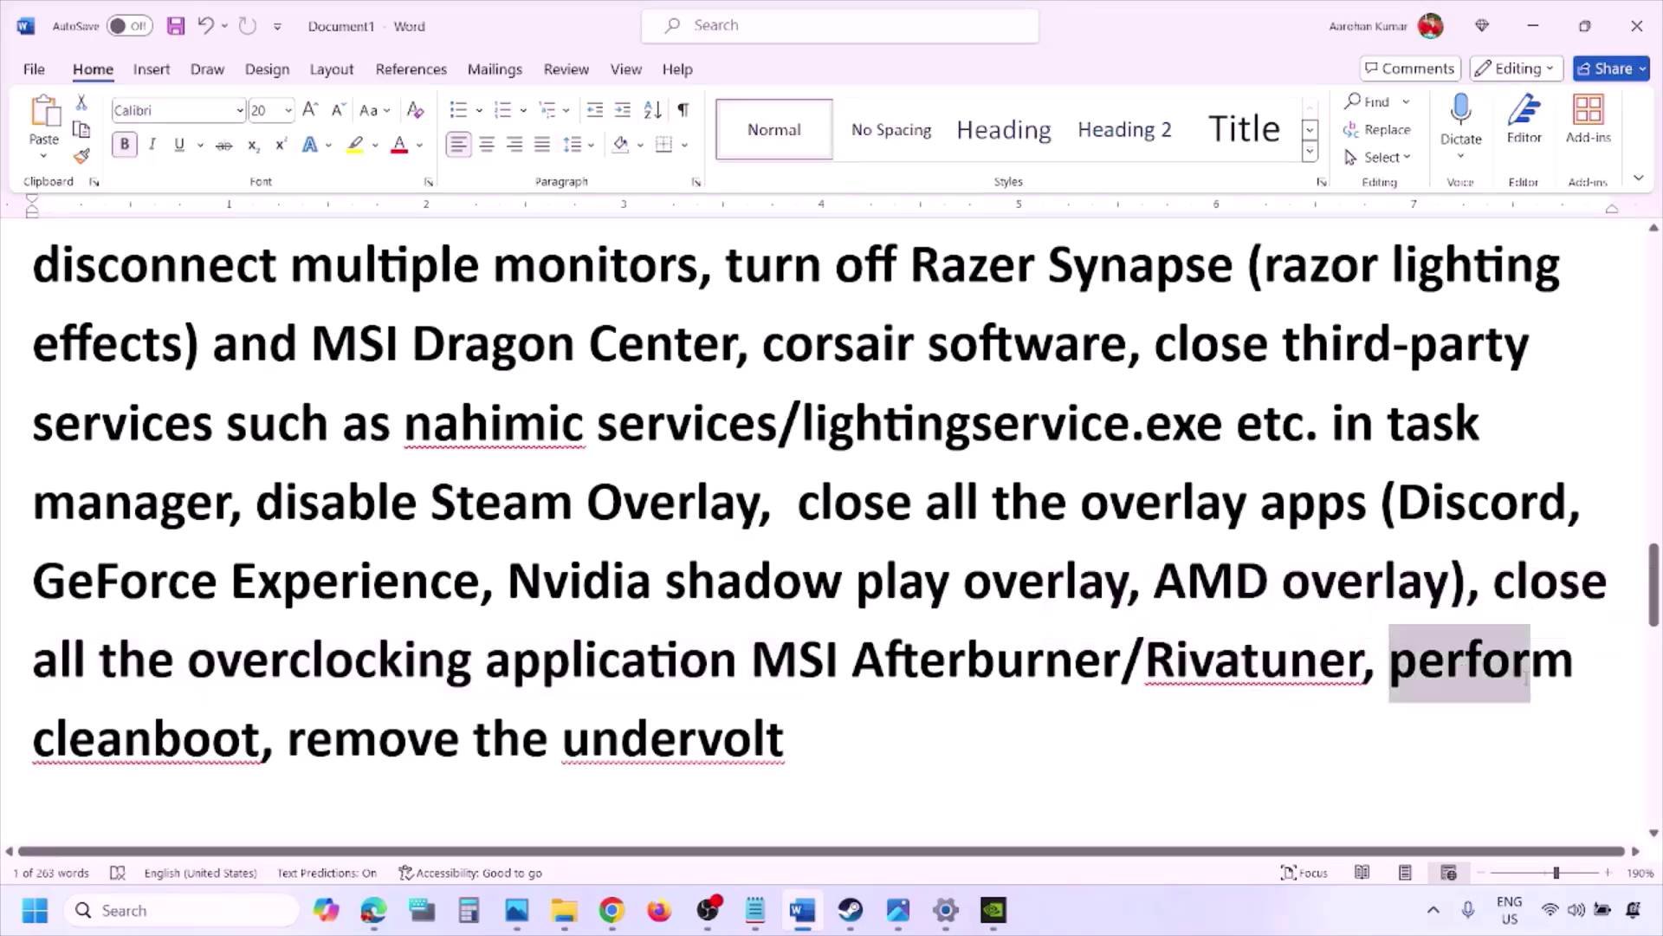
pyautogui.click(127, 908)
pyautogui.write('ystem')
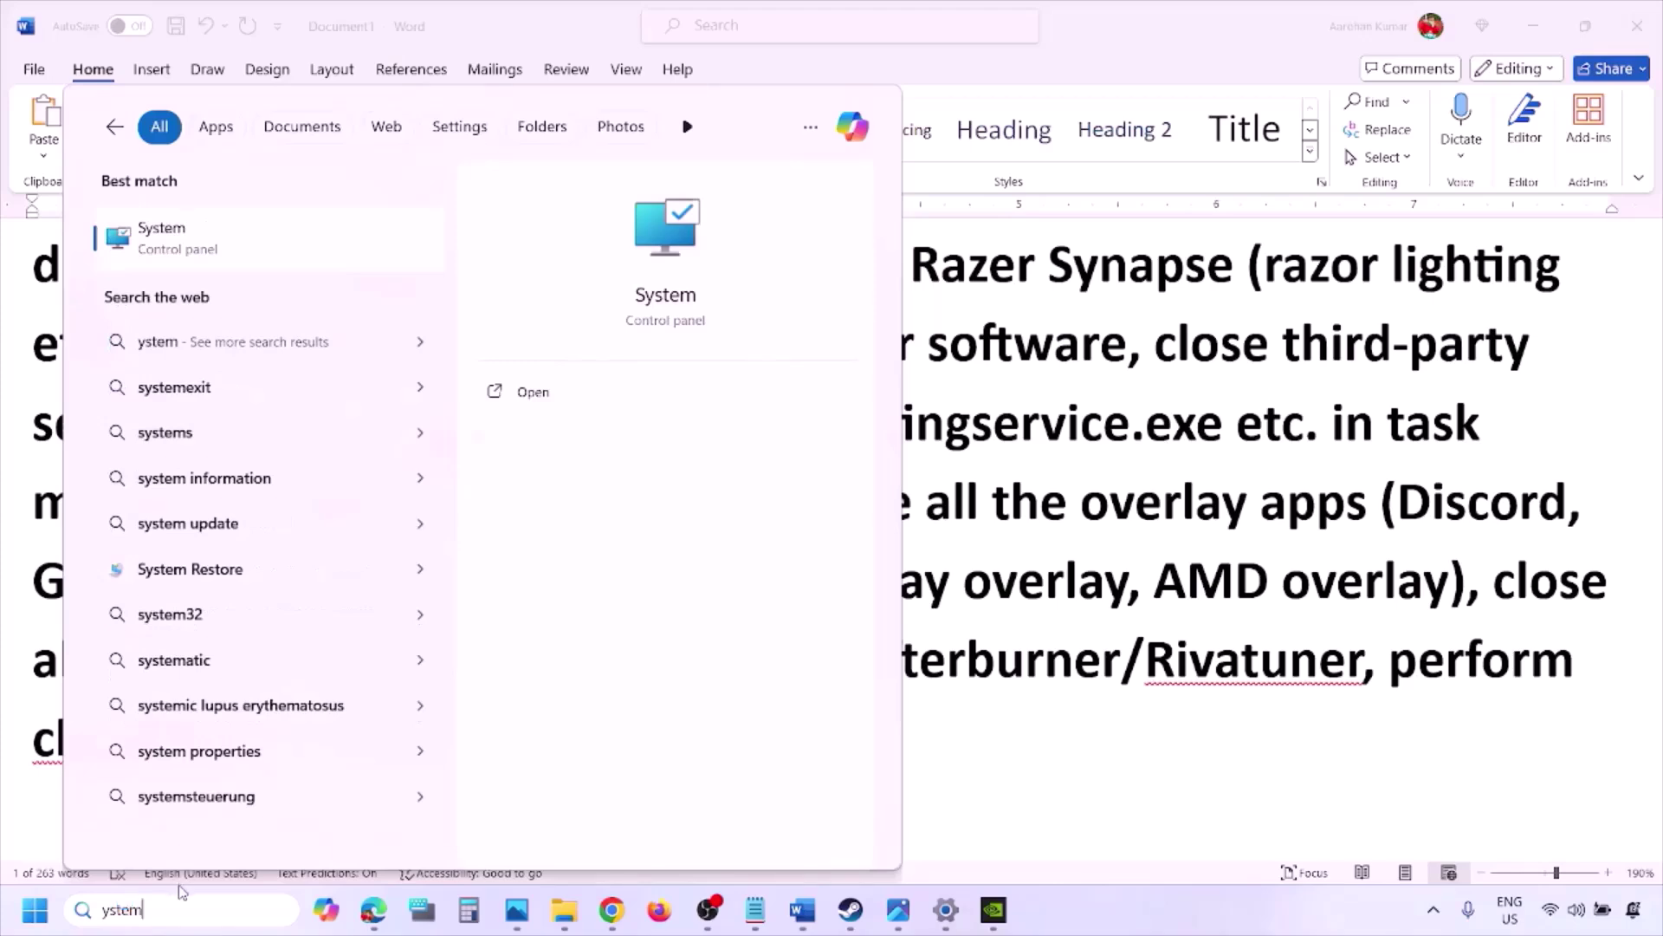
pyautogui.write('s')
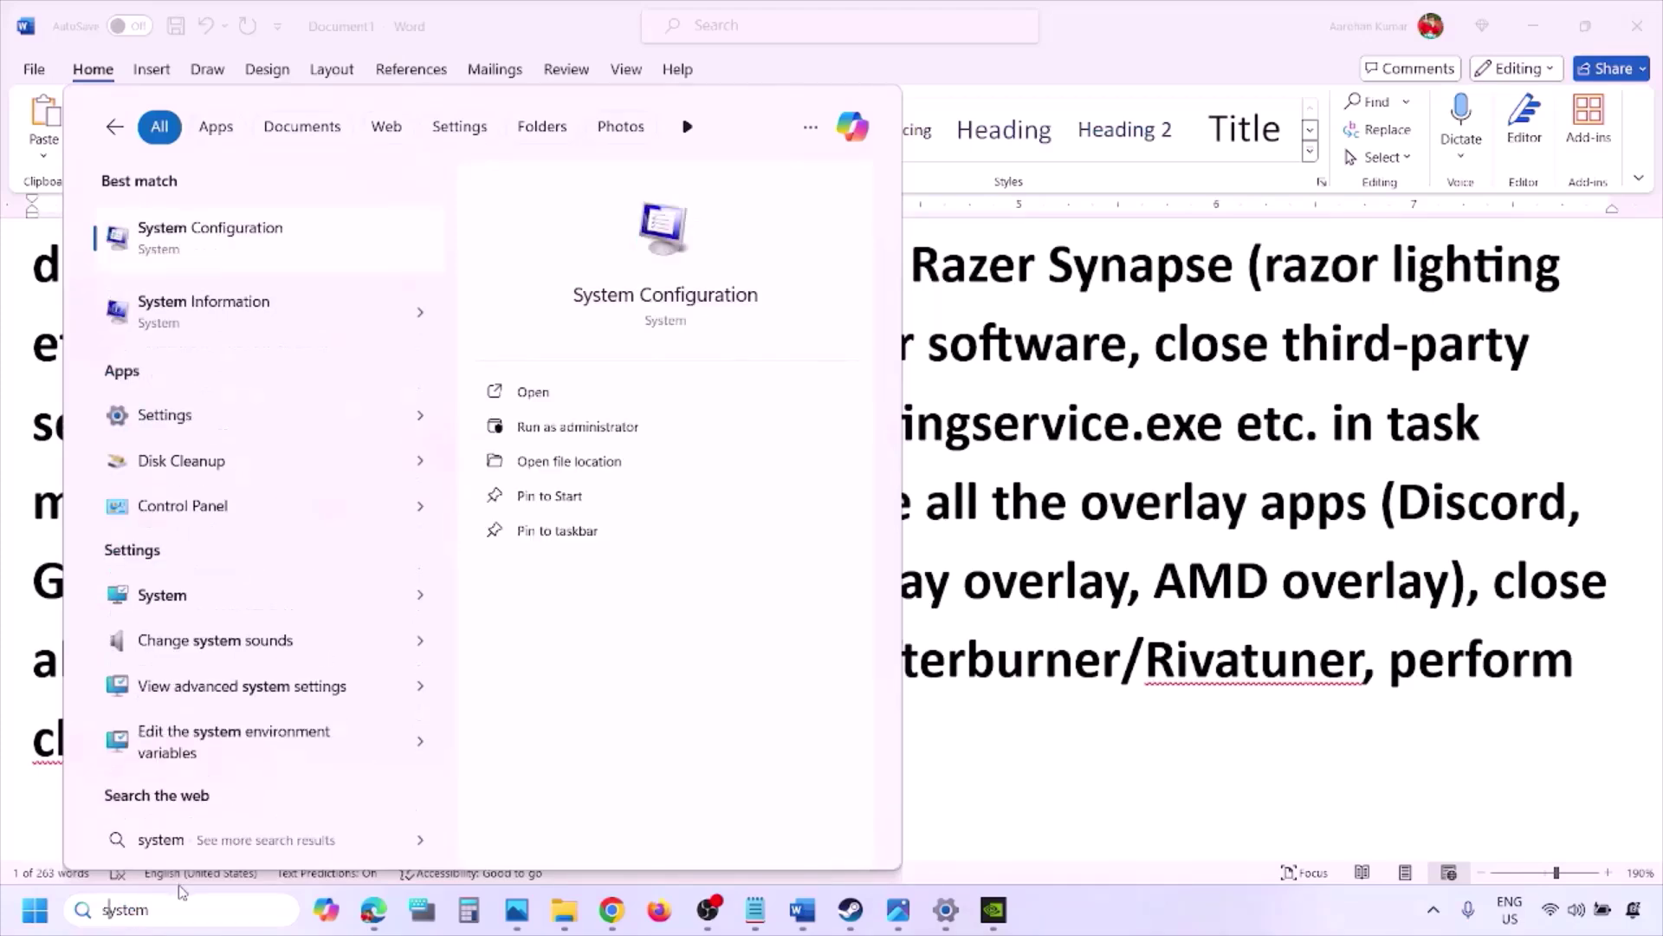
pyautogui.click(265, 236)
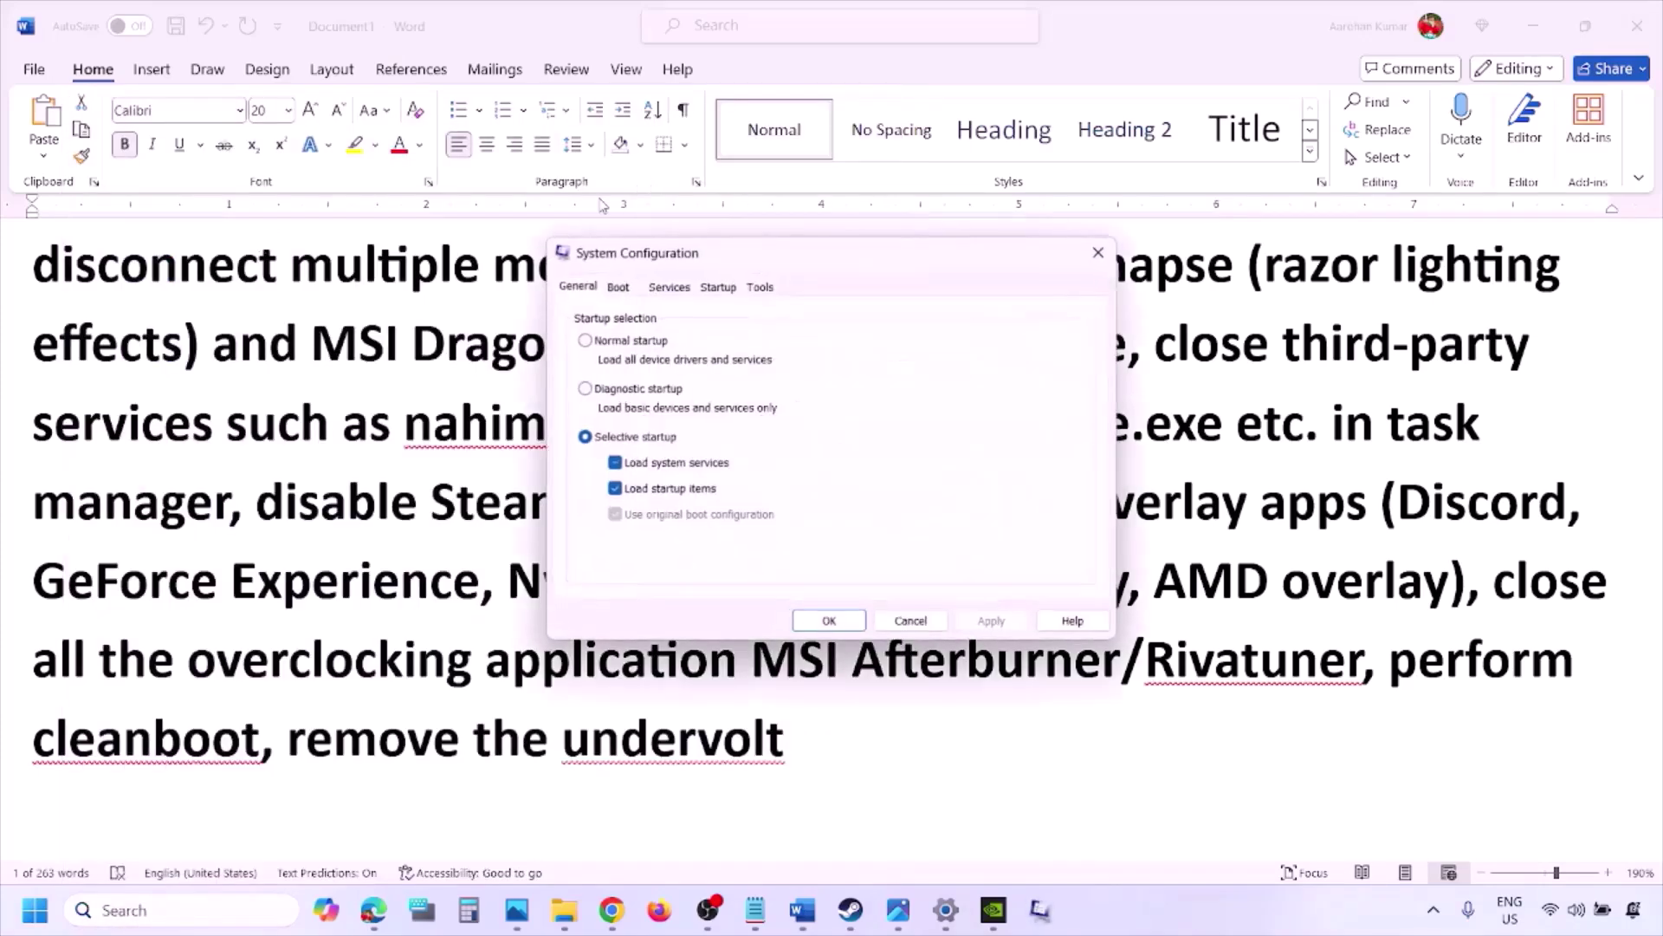
# - Hide all Microsoft services in System Configuration's services list and accept the dialog
pyautogui.click(684, 287)
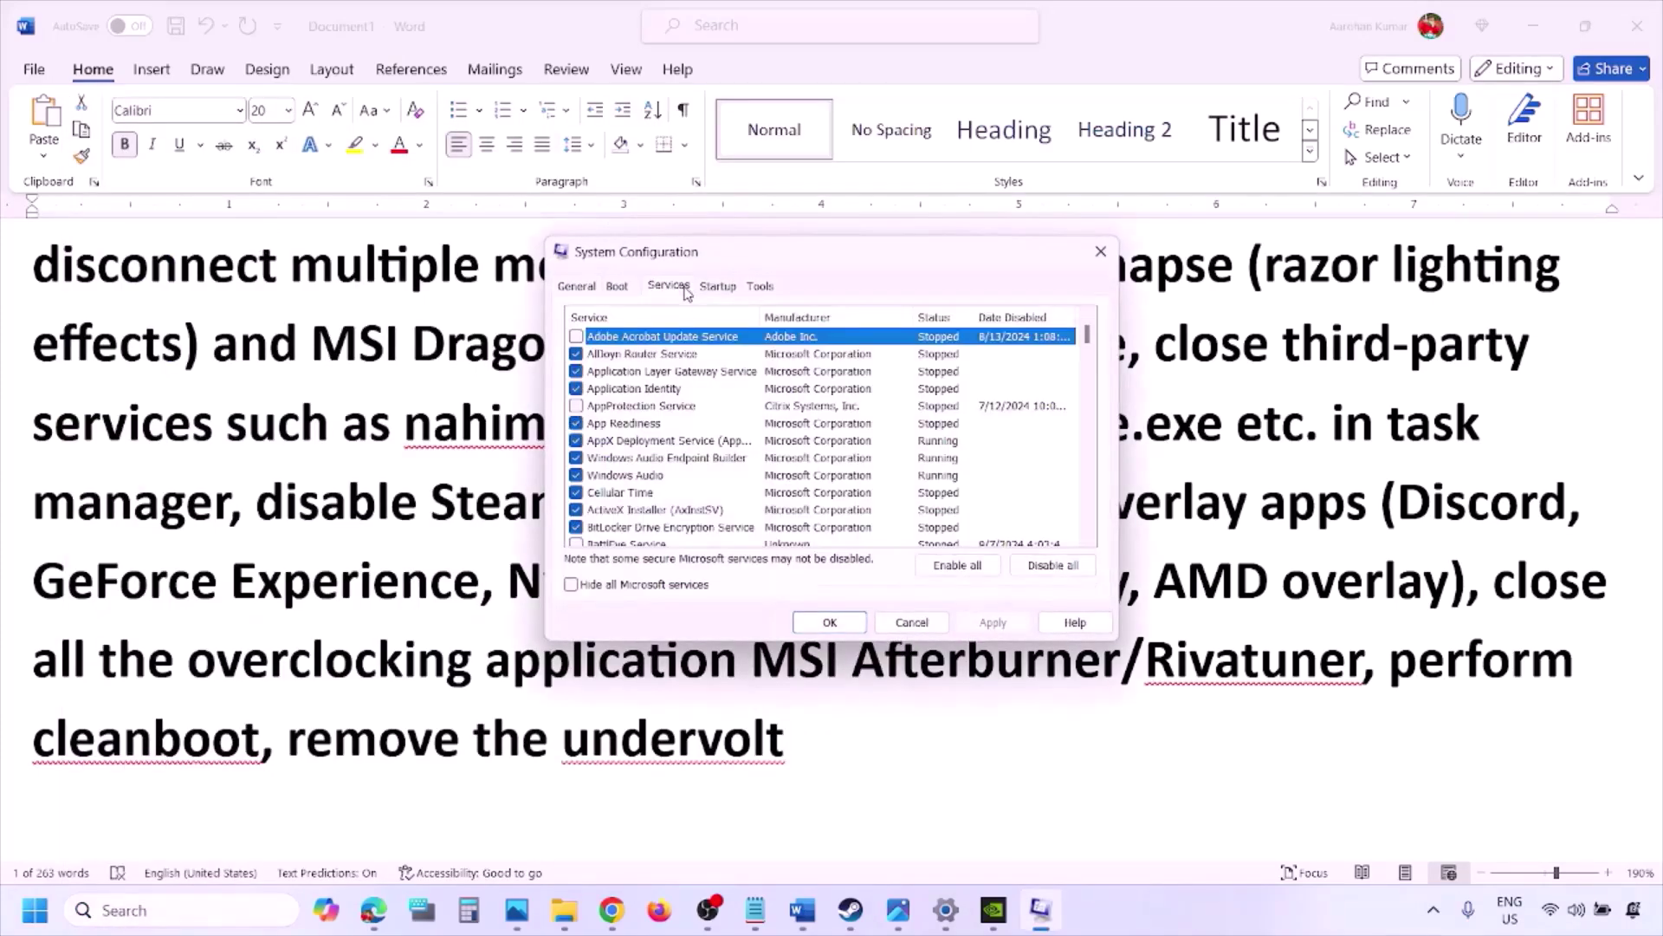
pyautogui.click(571, 586)
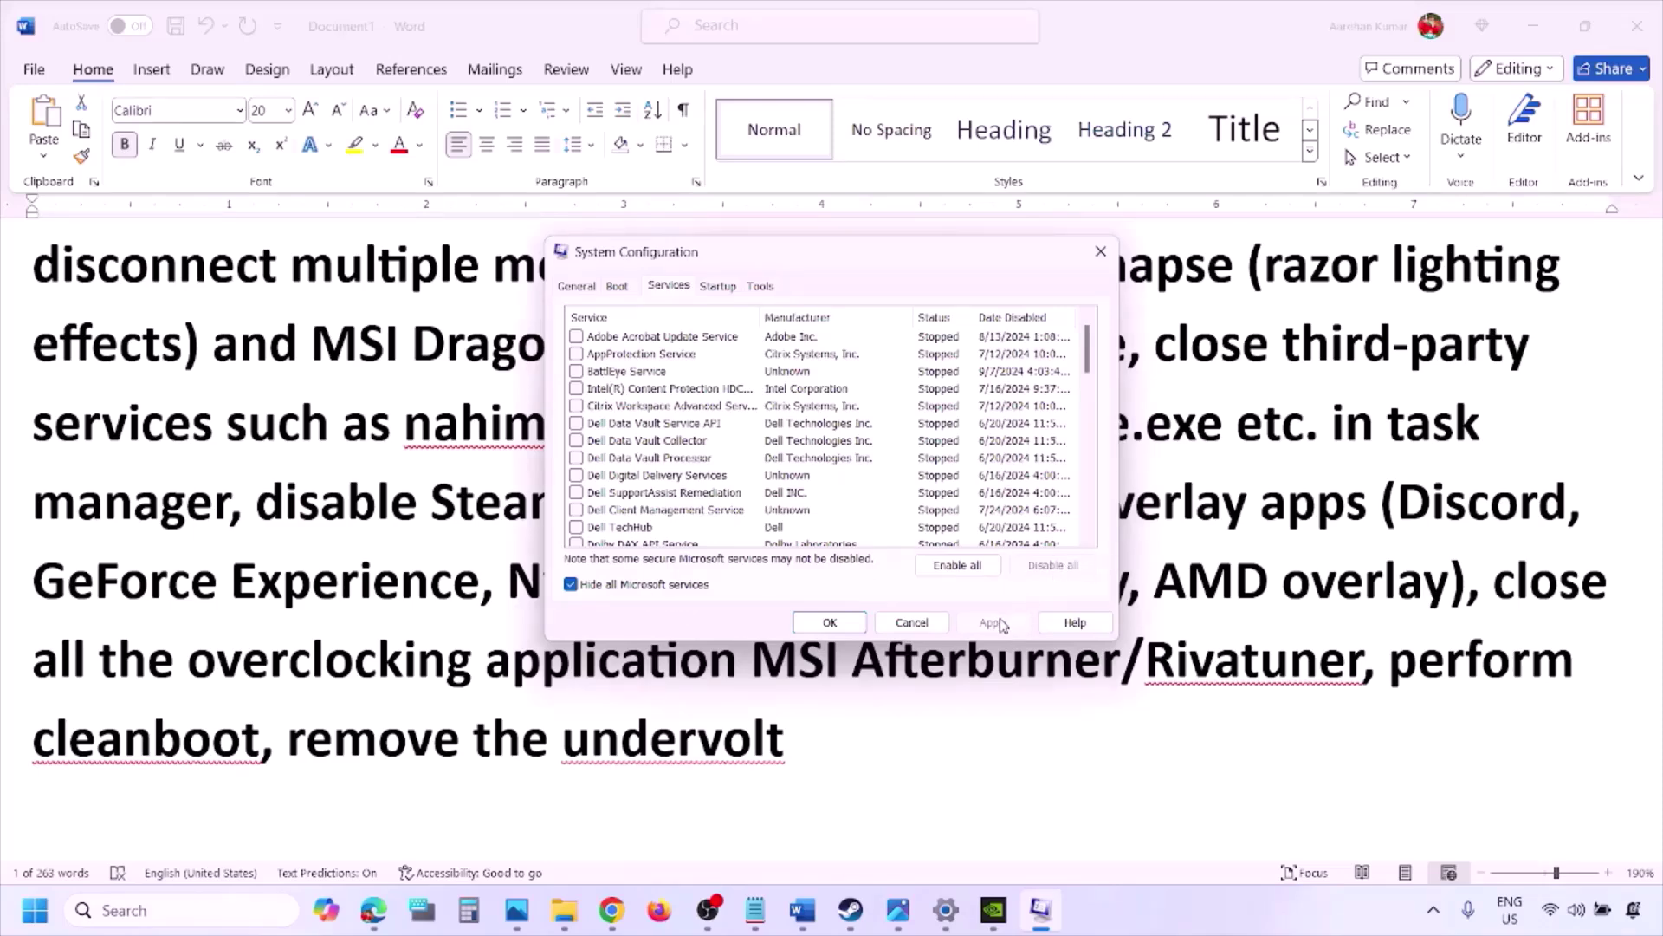
pyautogui.click(846, 618)
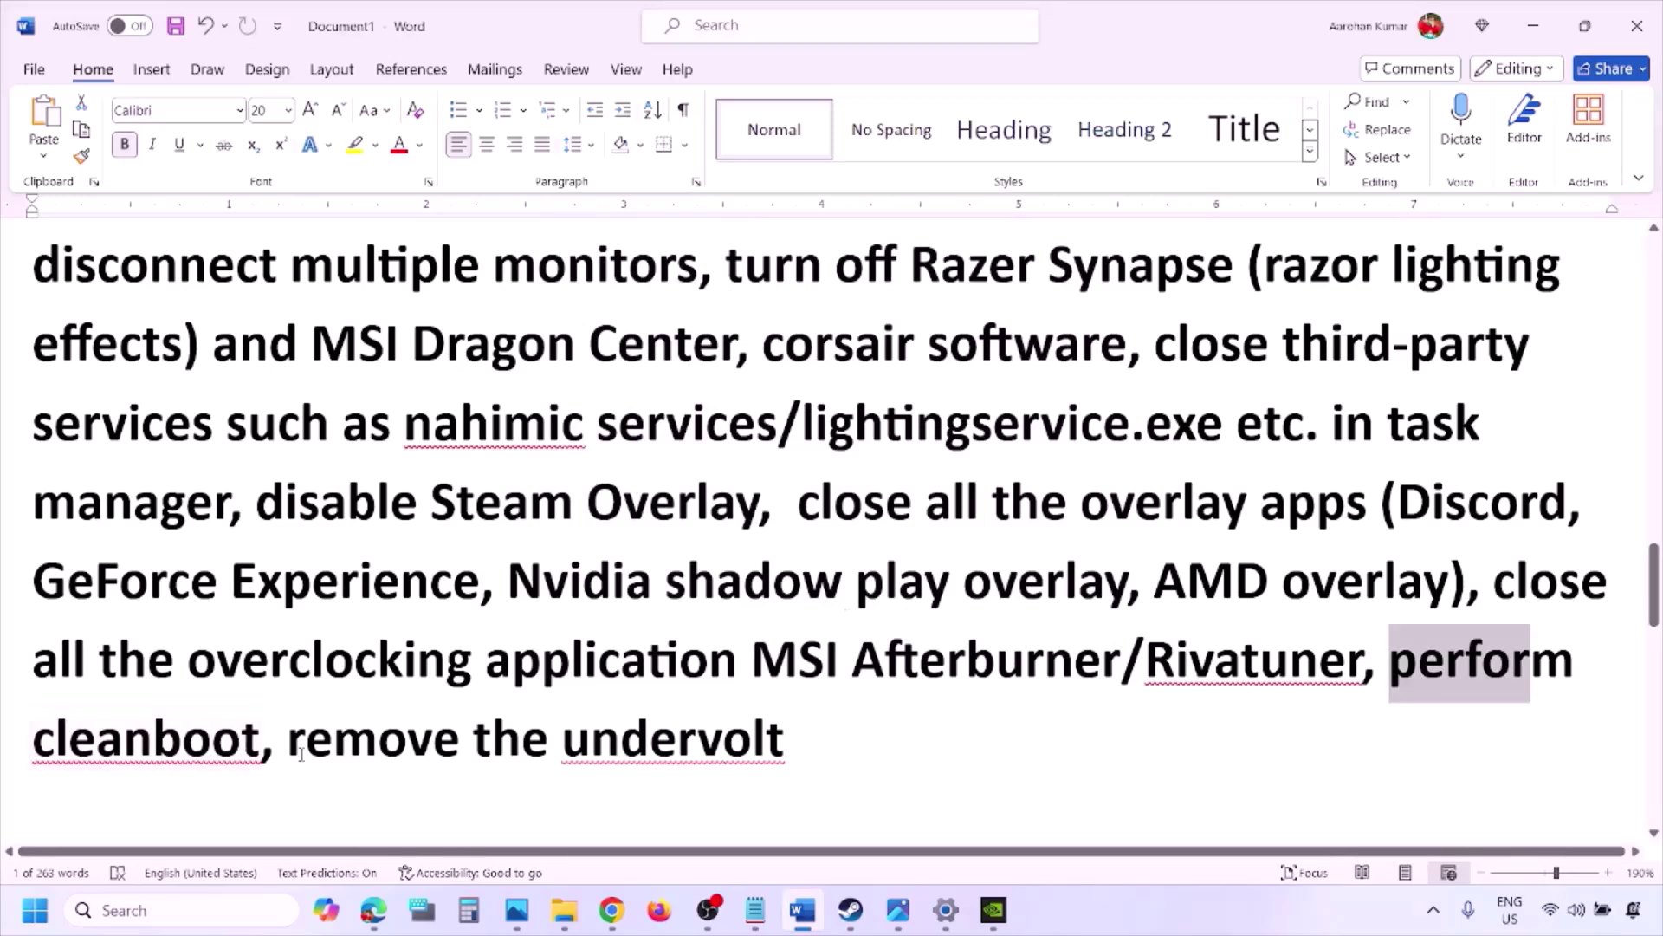
# - Highlight "remove the undervolt" at the end of Step 9 and the Step 10 heading "Increase the Virtual Memory"
pyautogui.moveTo(293, 742); pyautogui.dragTo(785, 742)
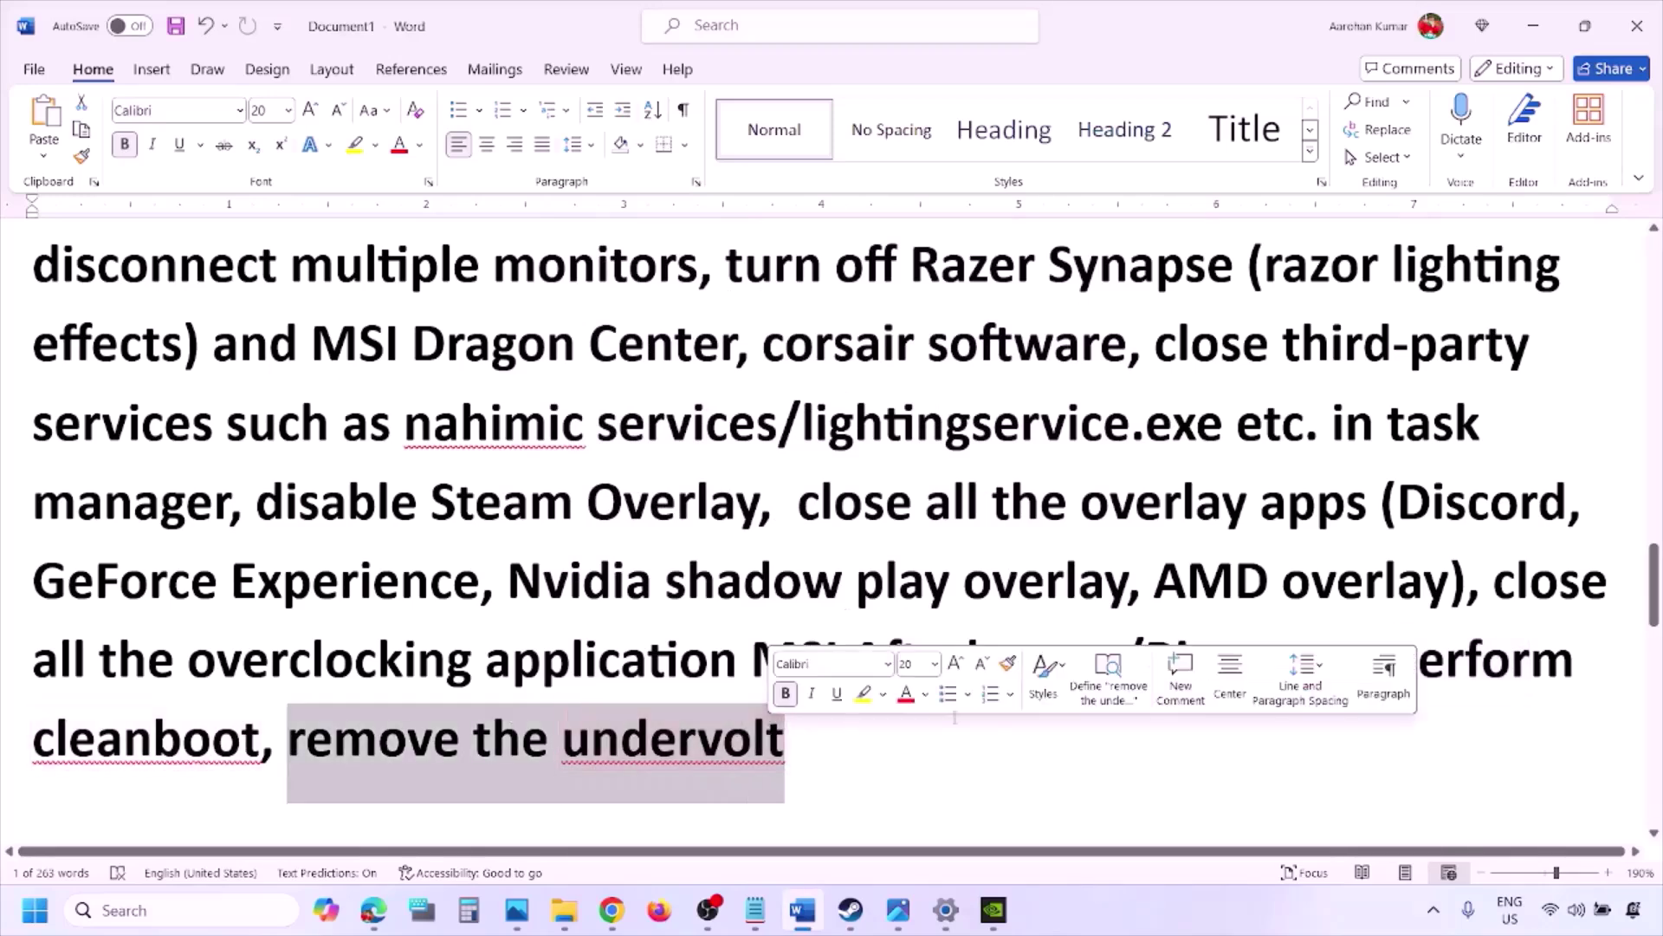
pyautogui.click(1040, 739)
pyautogui.scroll(-3, 1040, 739)
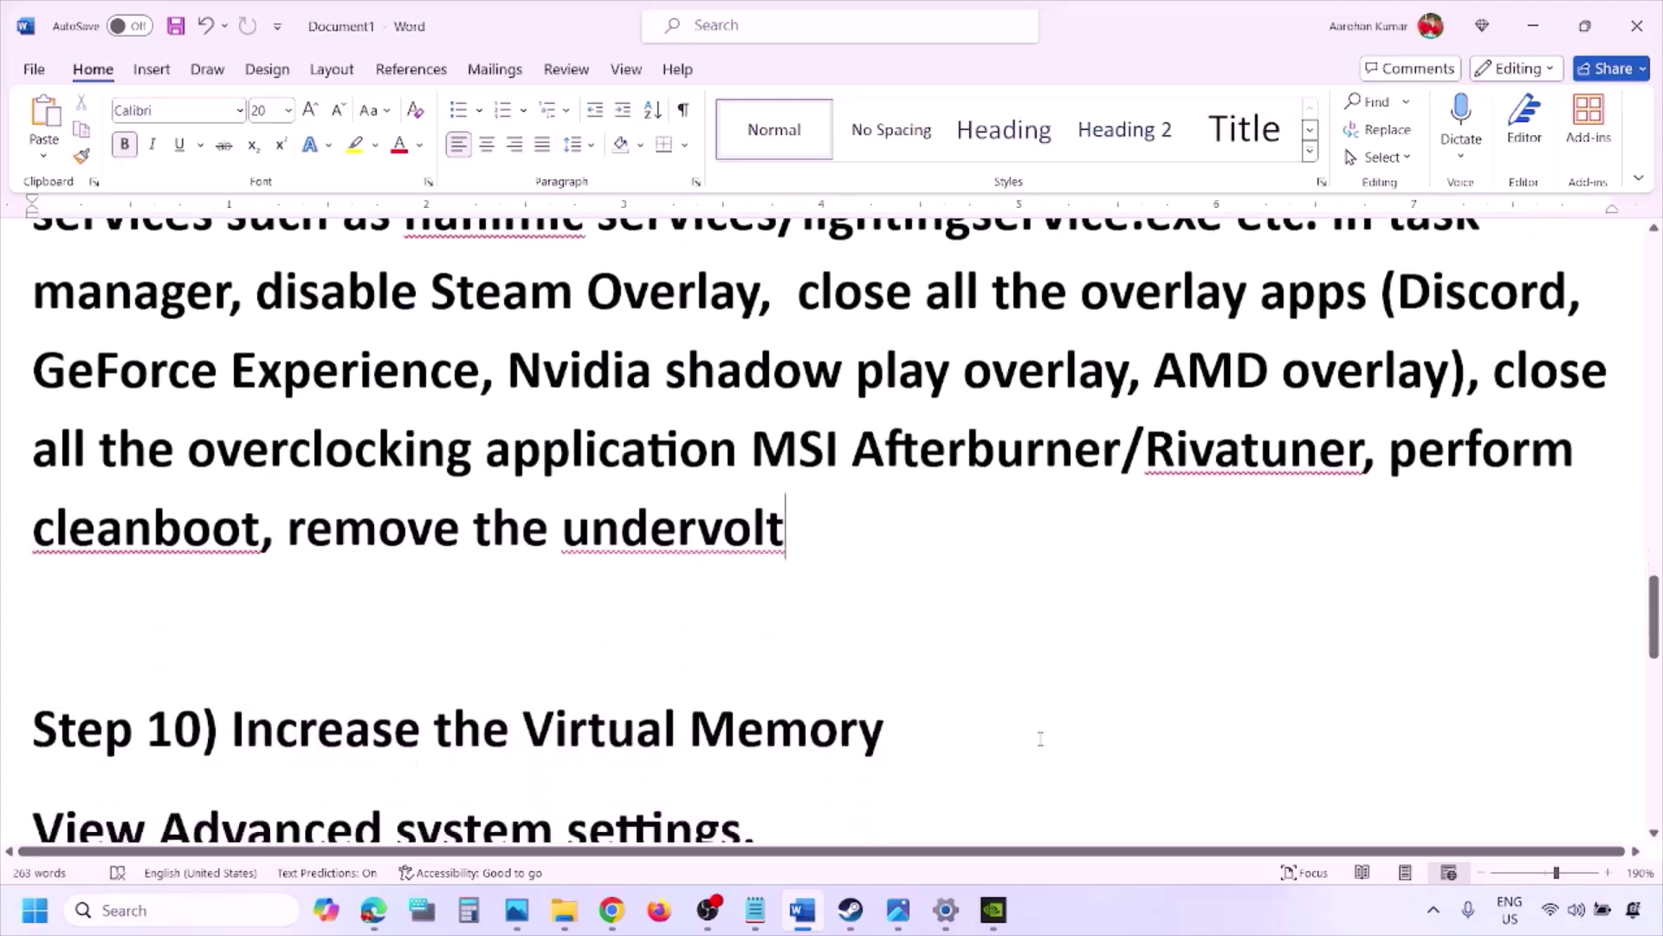
pyautogui.scroll(-1, 1040, 739)
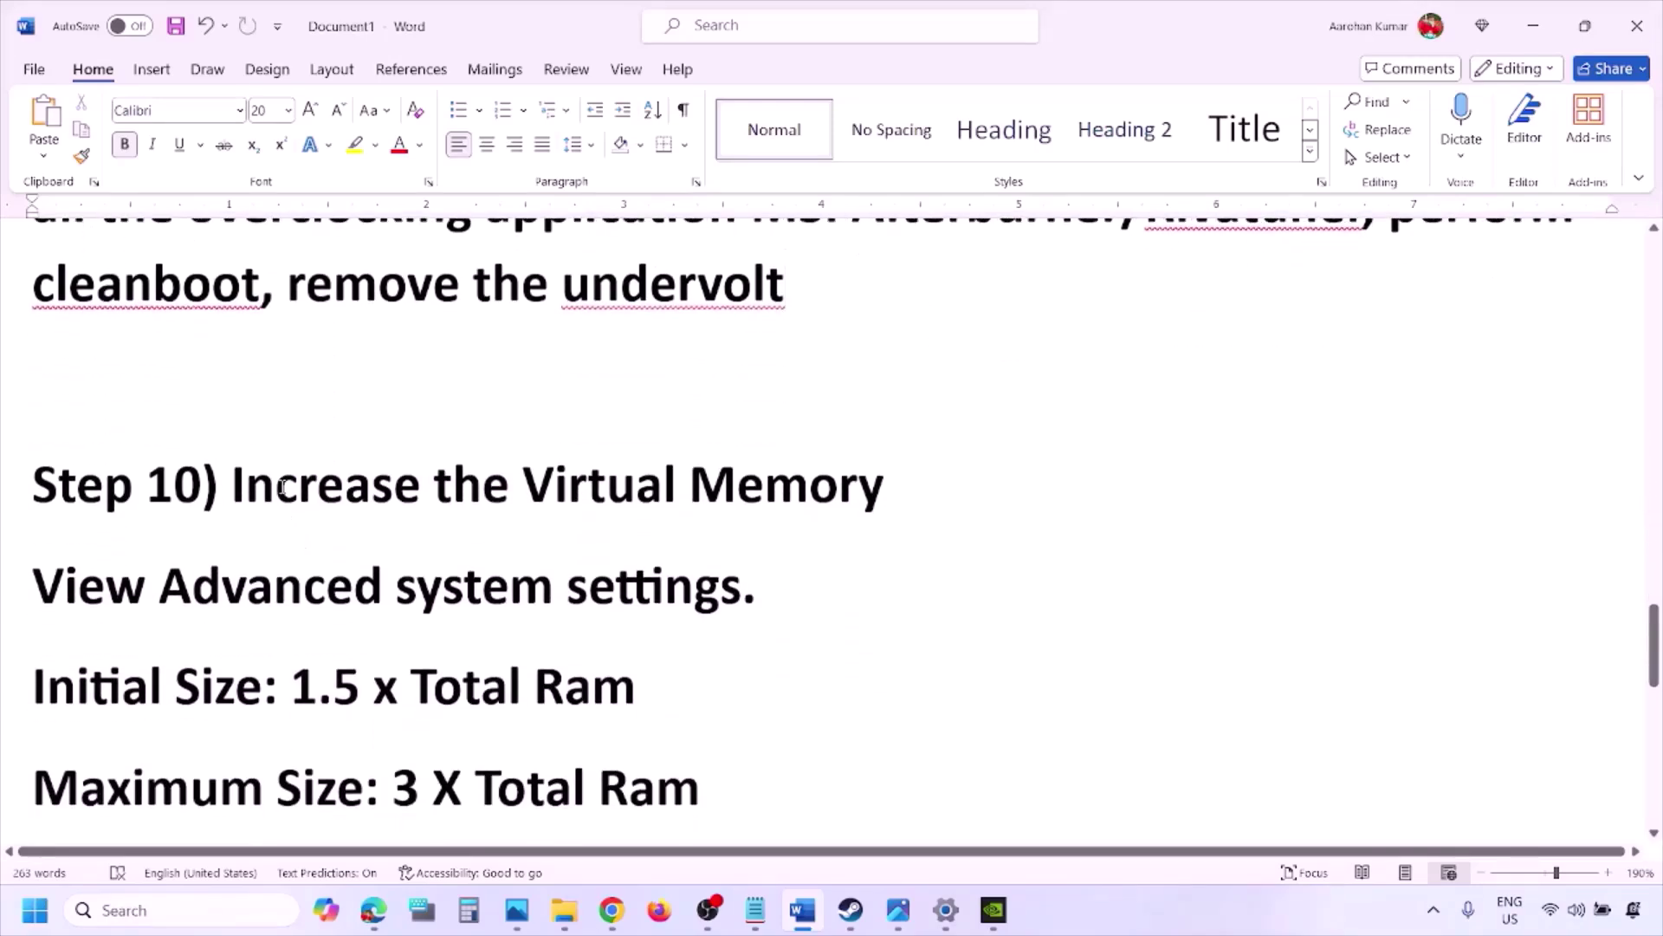
pyautogui.moveTo(232, 485); pyautogui.dragTo(815, 474)
# - Copy the line "View Advanced system settings" from the Word notes and search Windows for it
pyautogui.click(1106, 919)
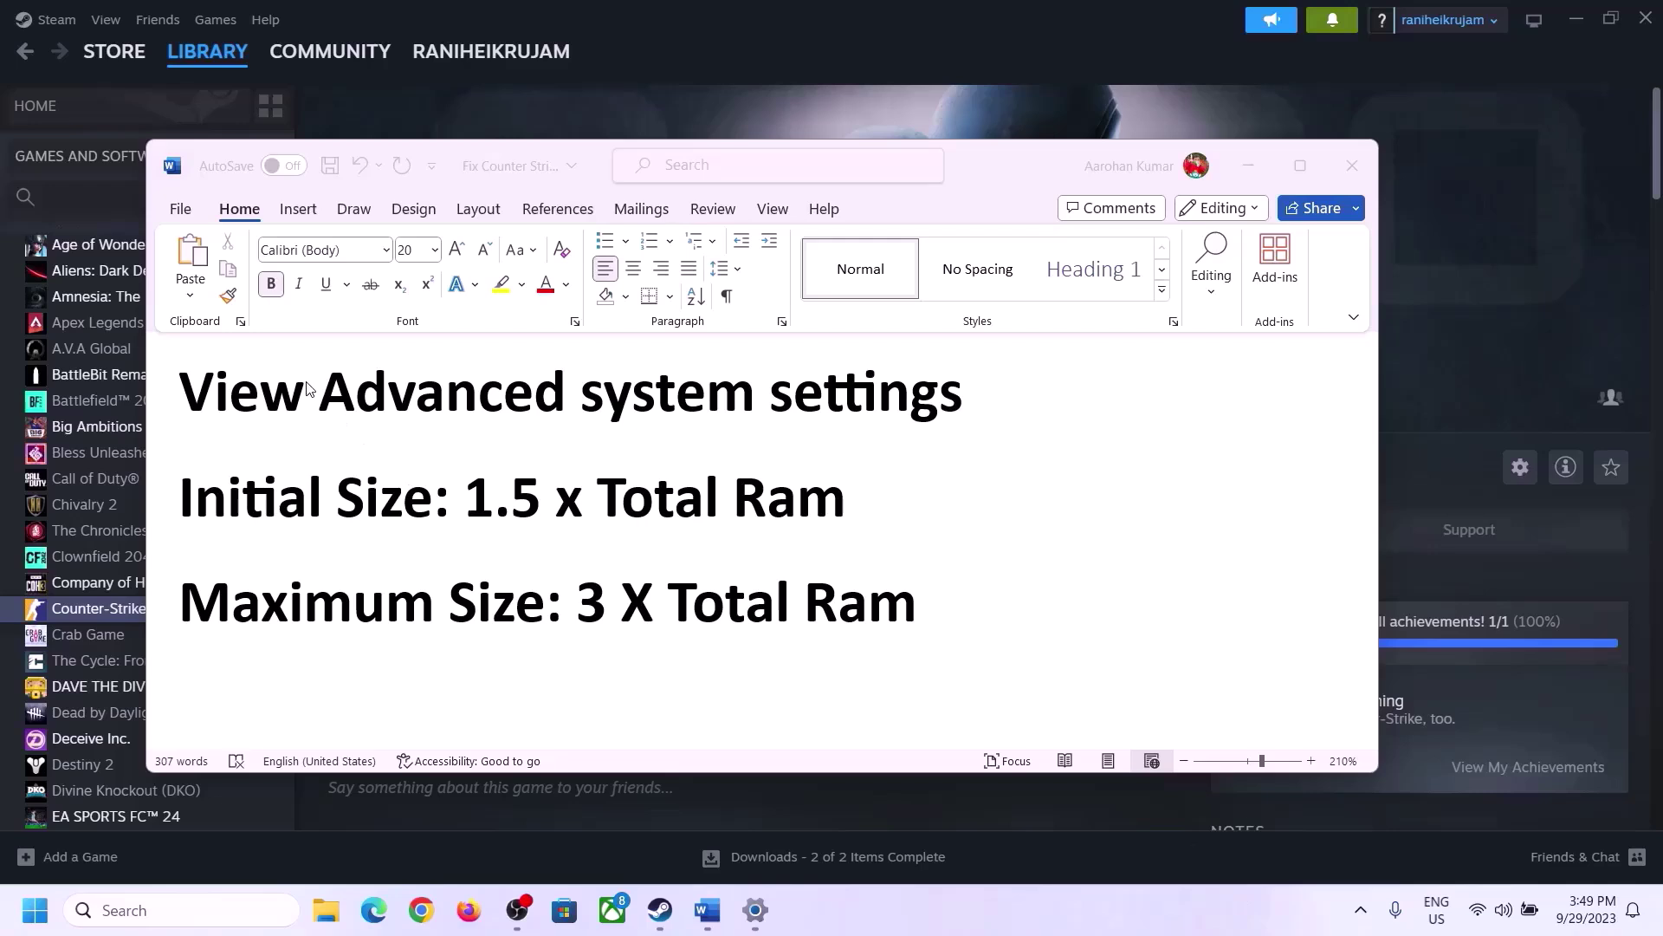
pyautogui.click(234, 401)
pyautogui.moveTo(197, 399); pyautogui.dragTo(910, 420)
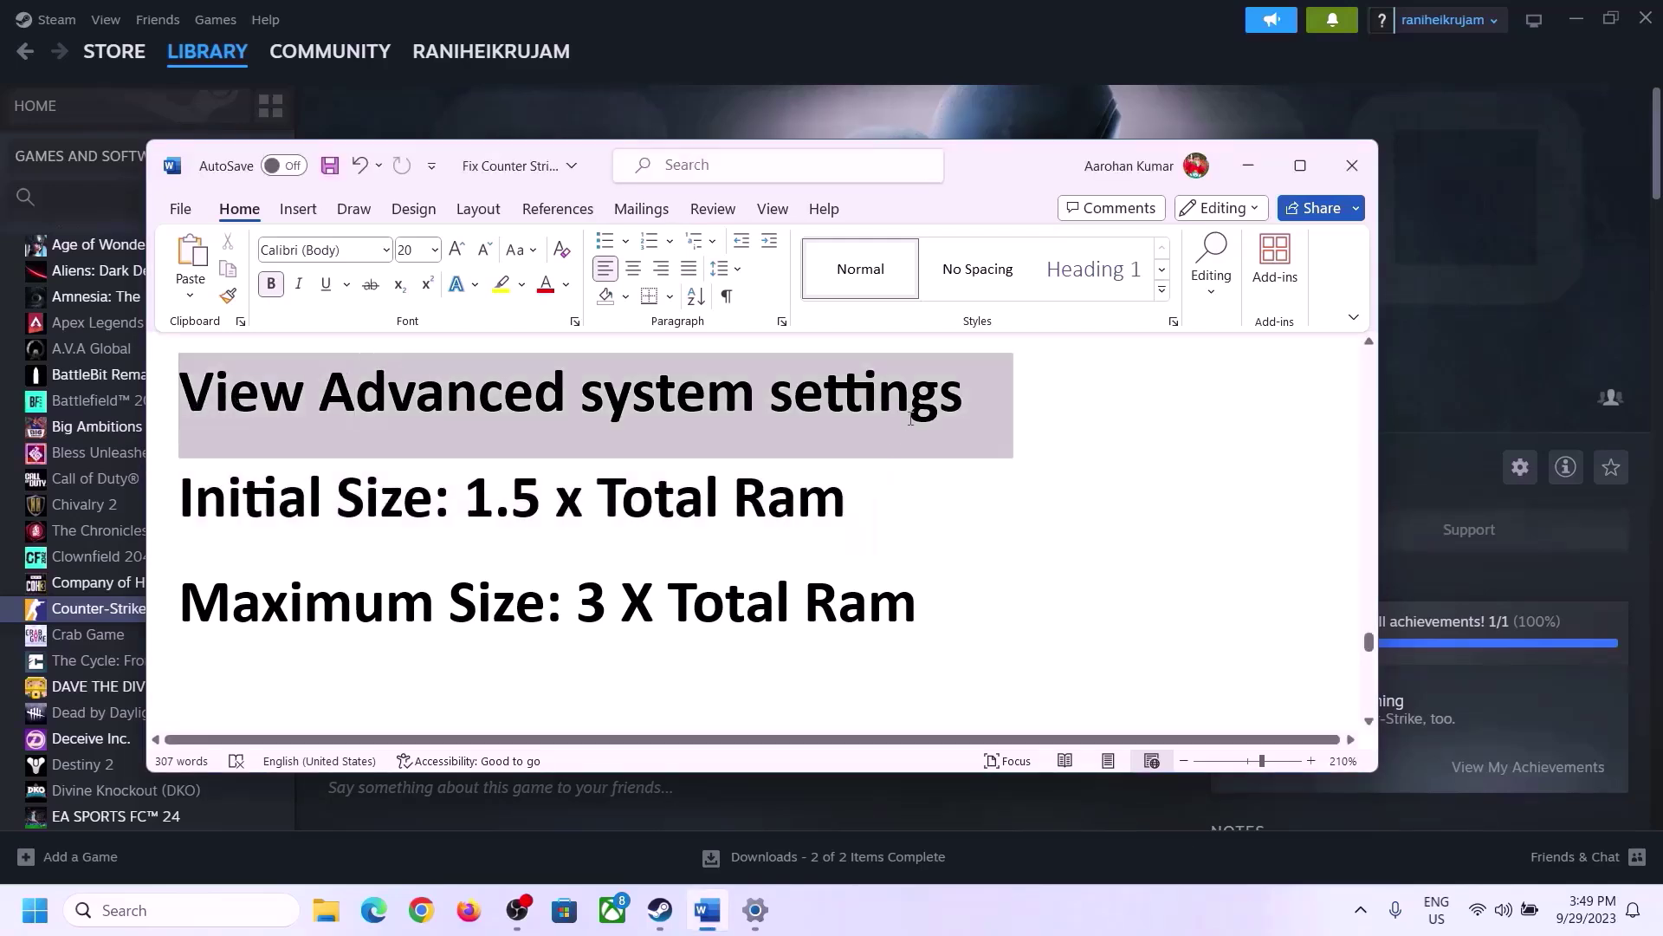
pyautogui.hotkey('ctrl', 'c')
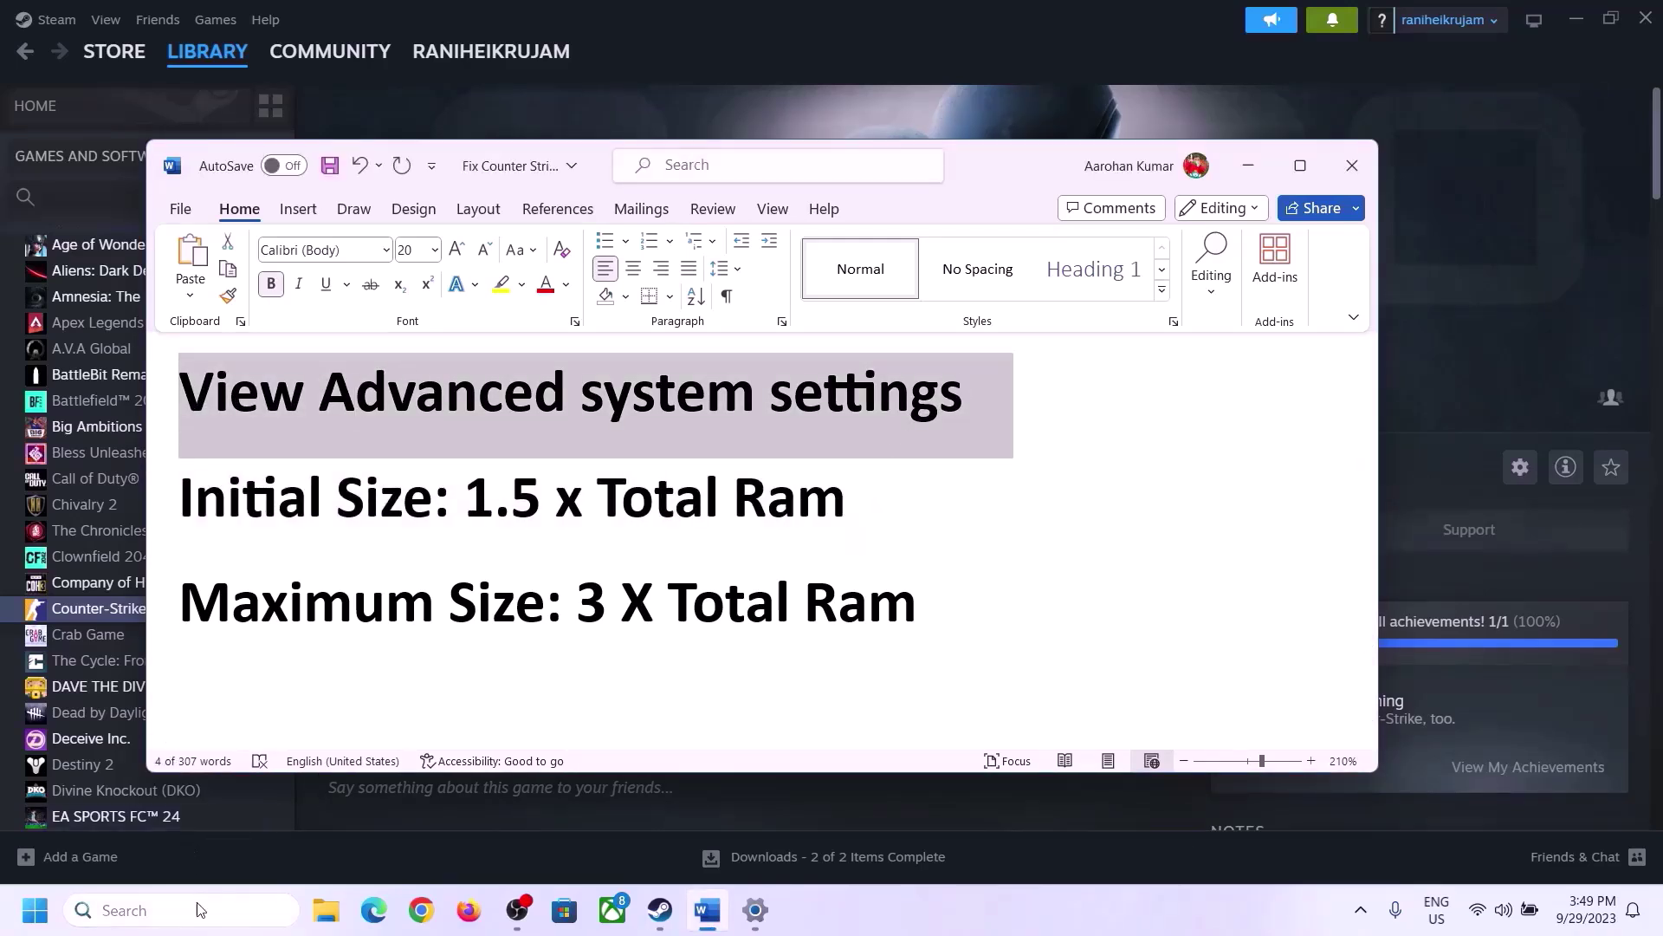
pyautogui.click(182, 910)
pyautogui.hotkey('ctrl', 'v')
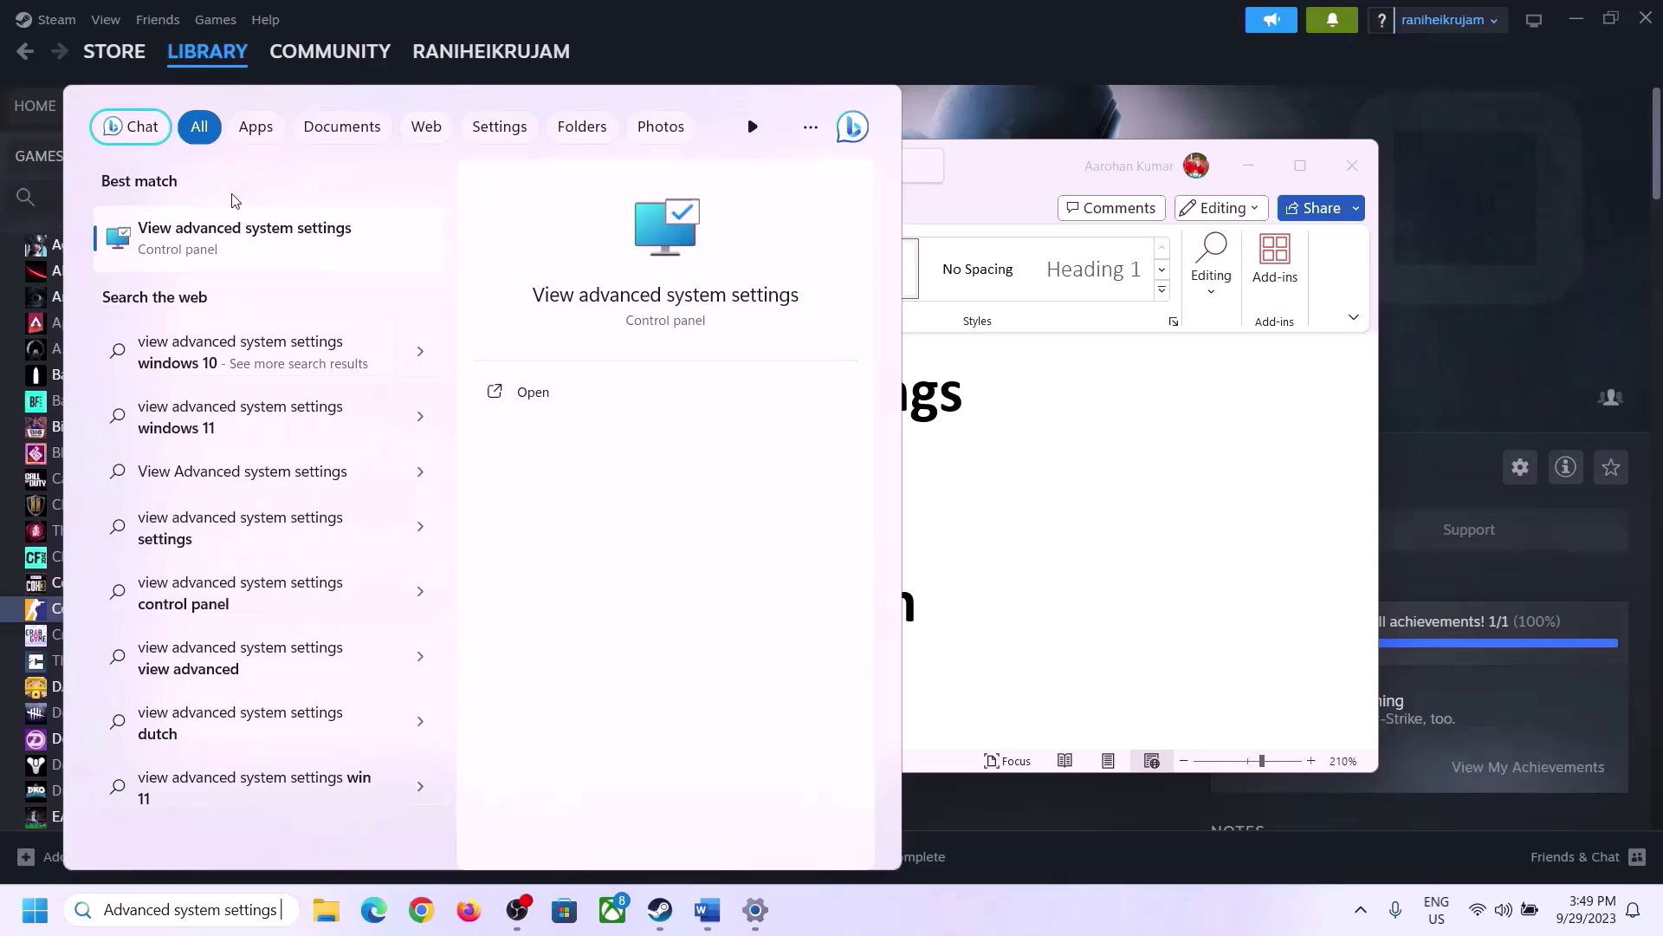
# - Open the View advanced system settings result and reach the Virtual Memory dialog through the advanced performance options
pyautogui.click(232, 245)
pyautogui.moveTo(343, 171); pyautogui.dragTo(743, 302)
pyautogui.click(929, 438)
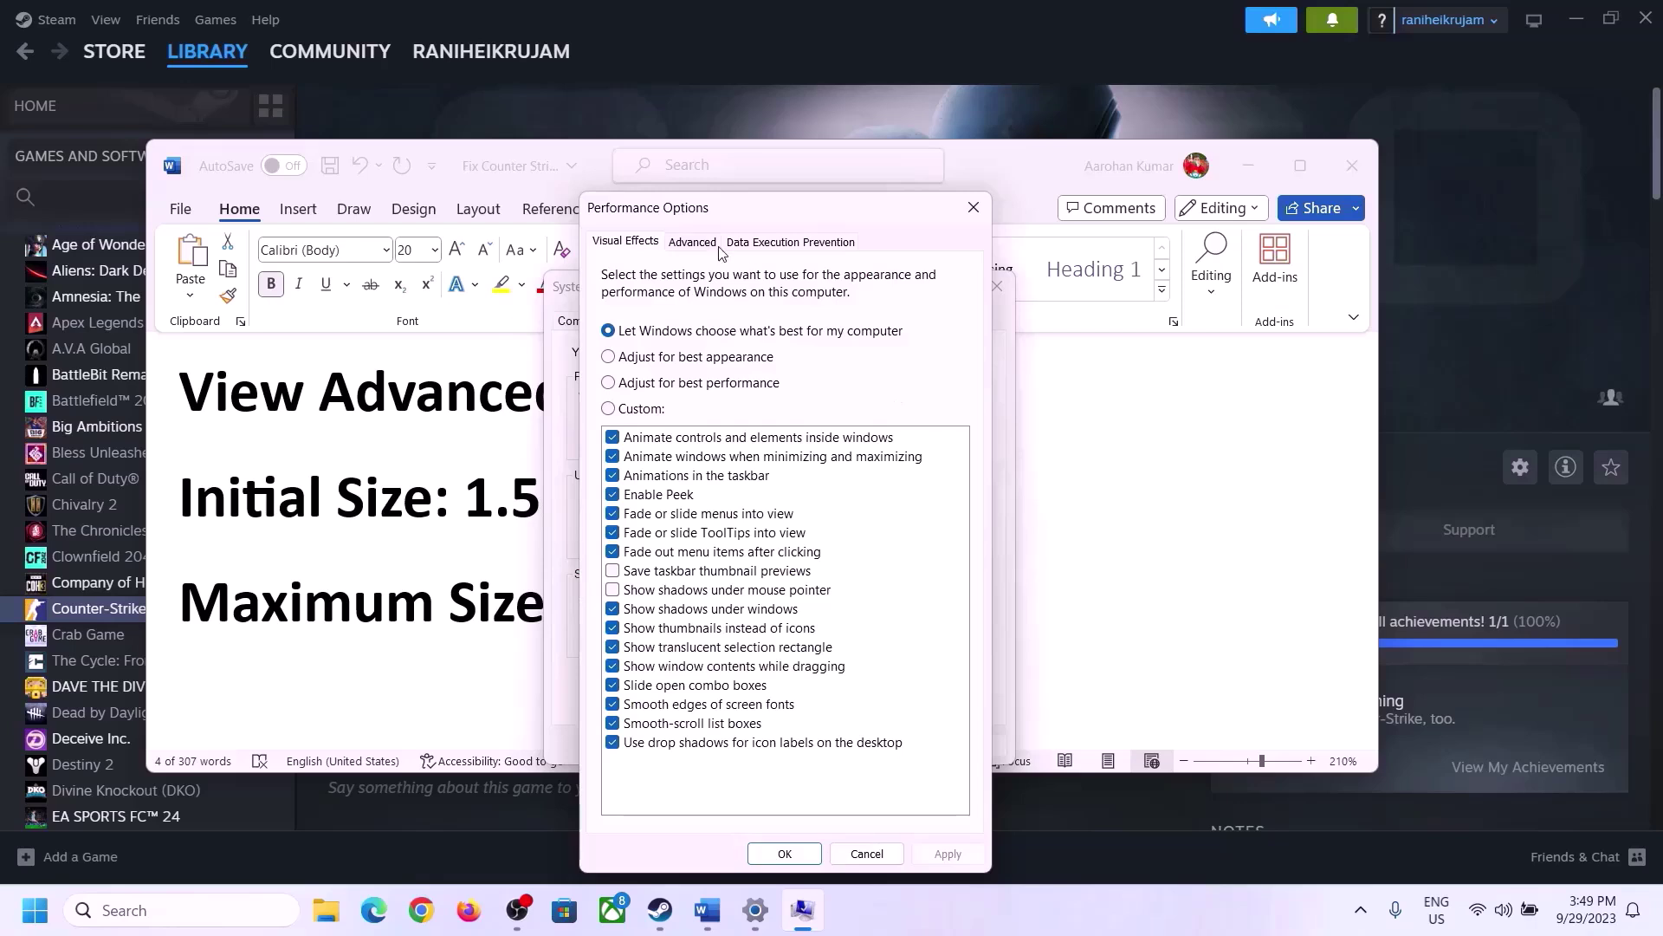
pyautogui.click(693, 243)
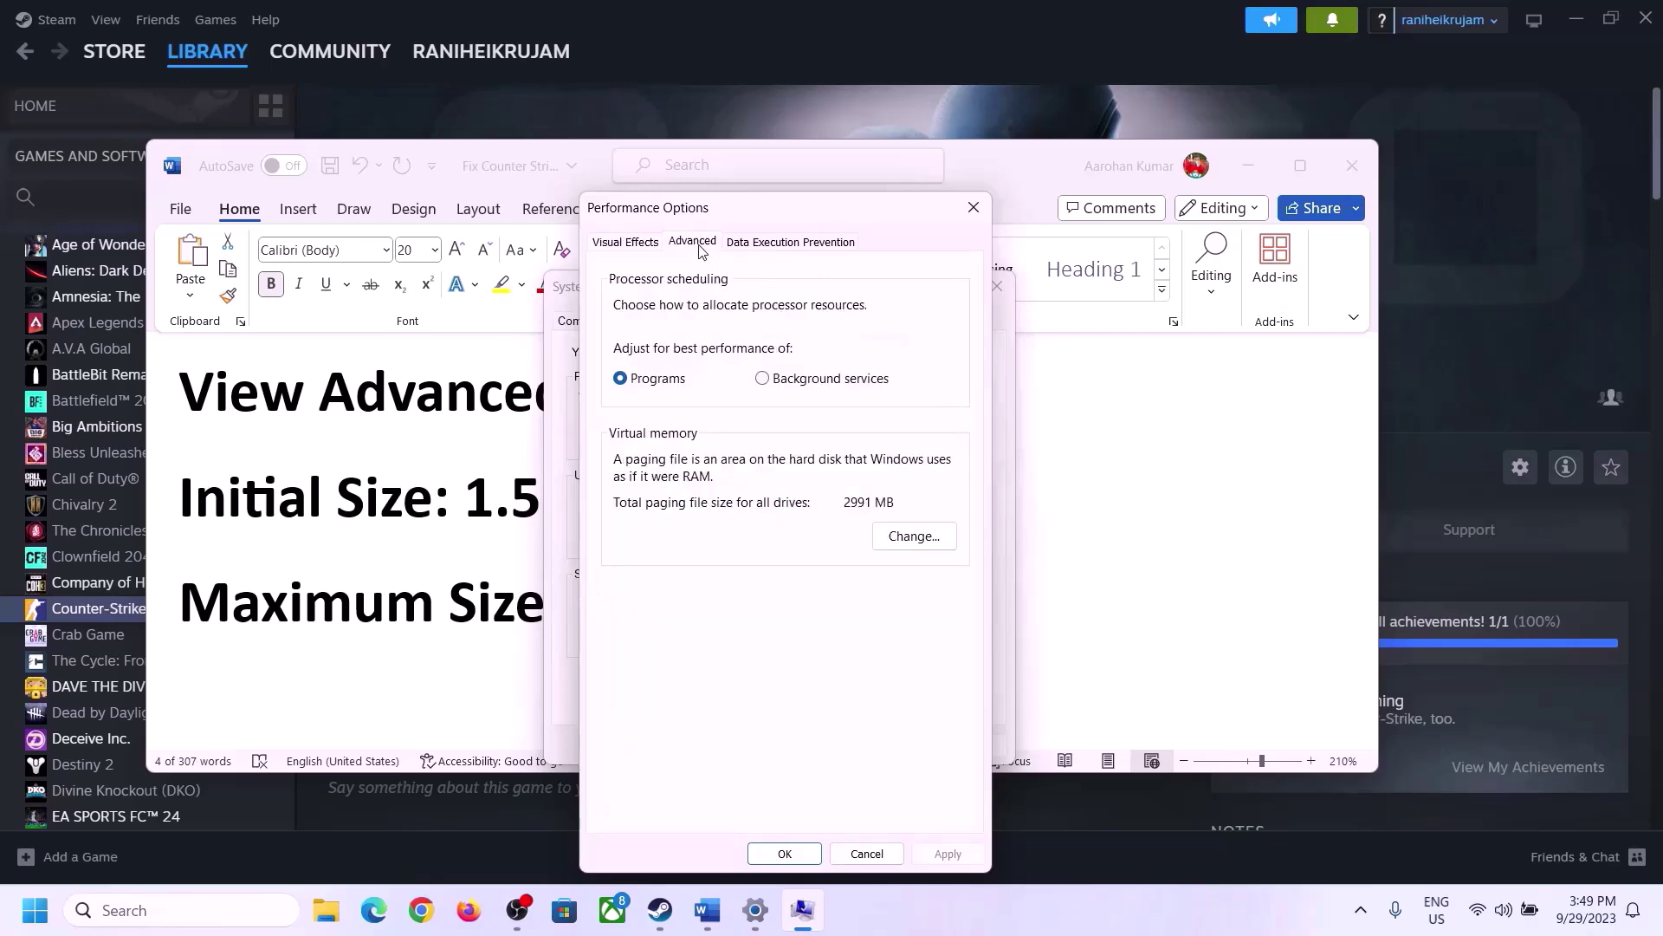
pyautogui.click(915, 537)
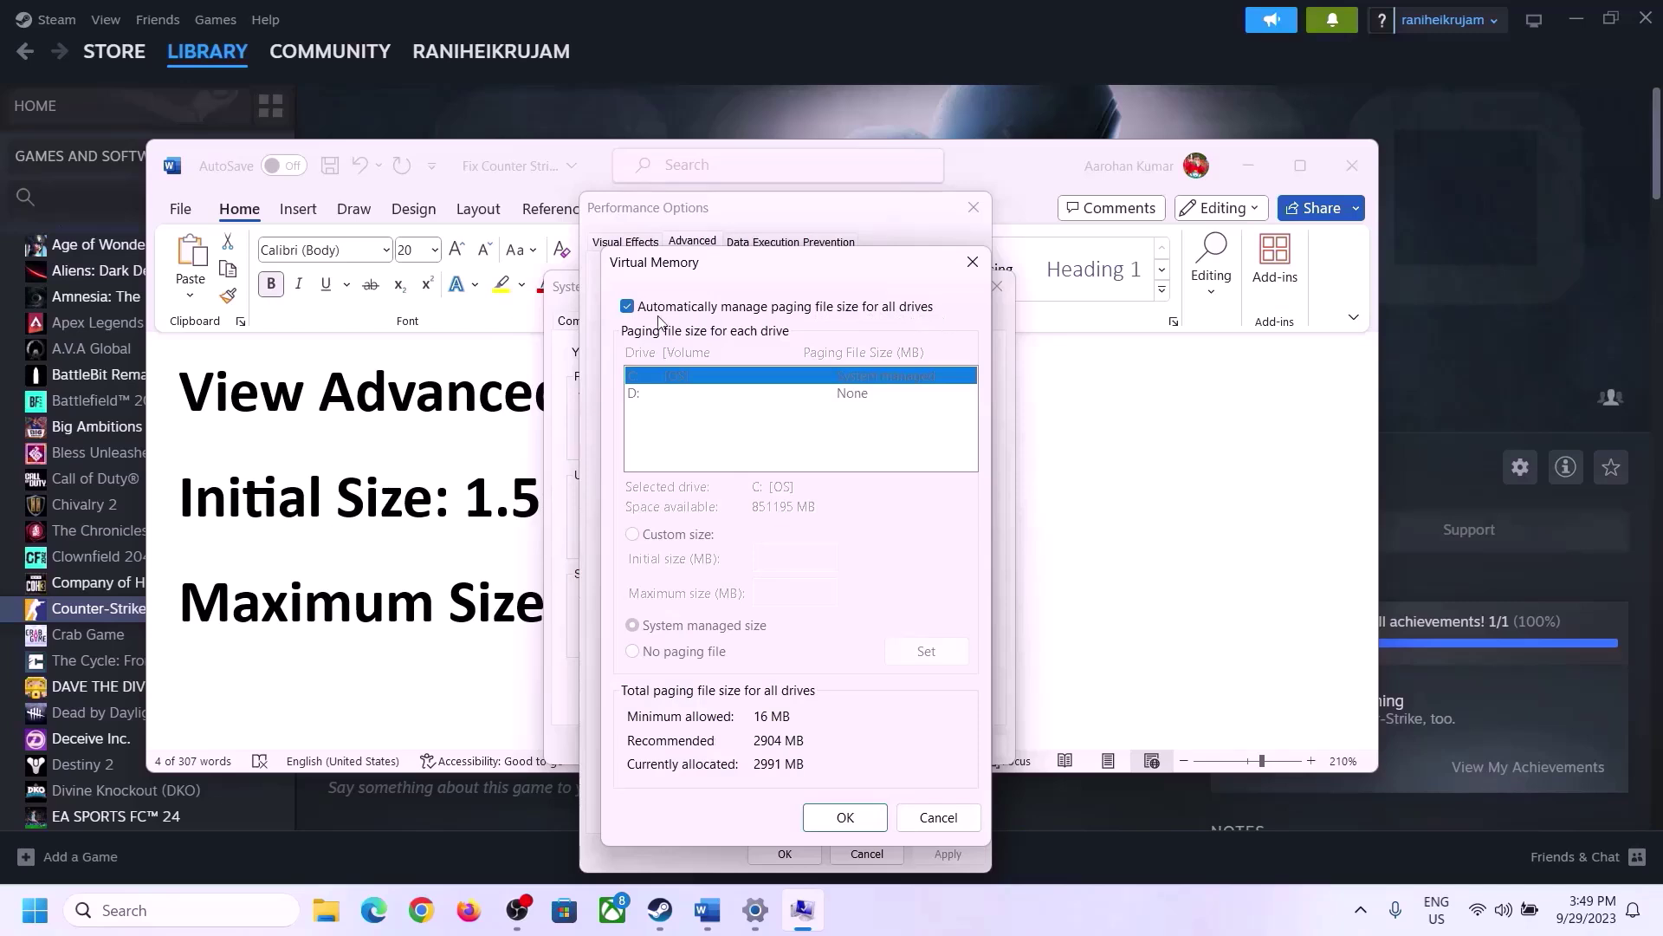
# - Turn off automatic paging file management for all drives and choose a custom size for drive C
pyautogui.click(628, 307)
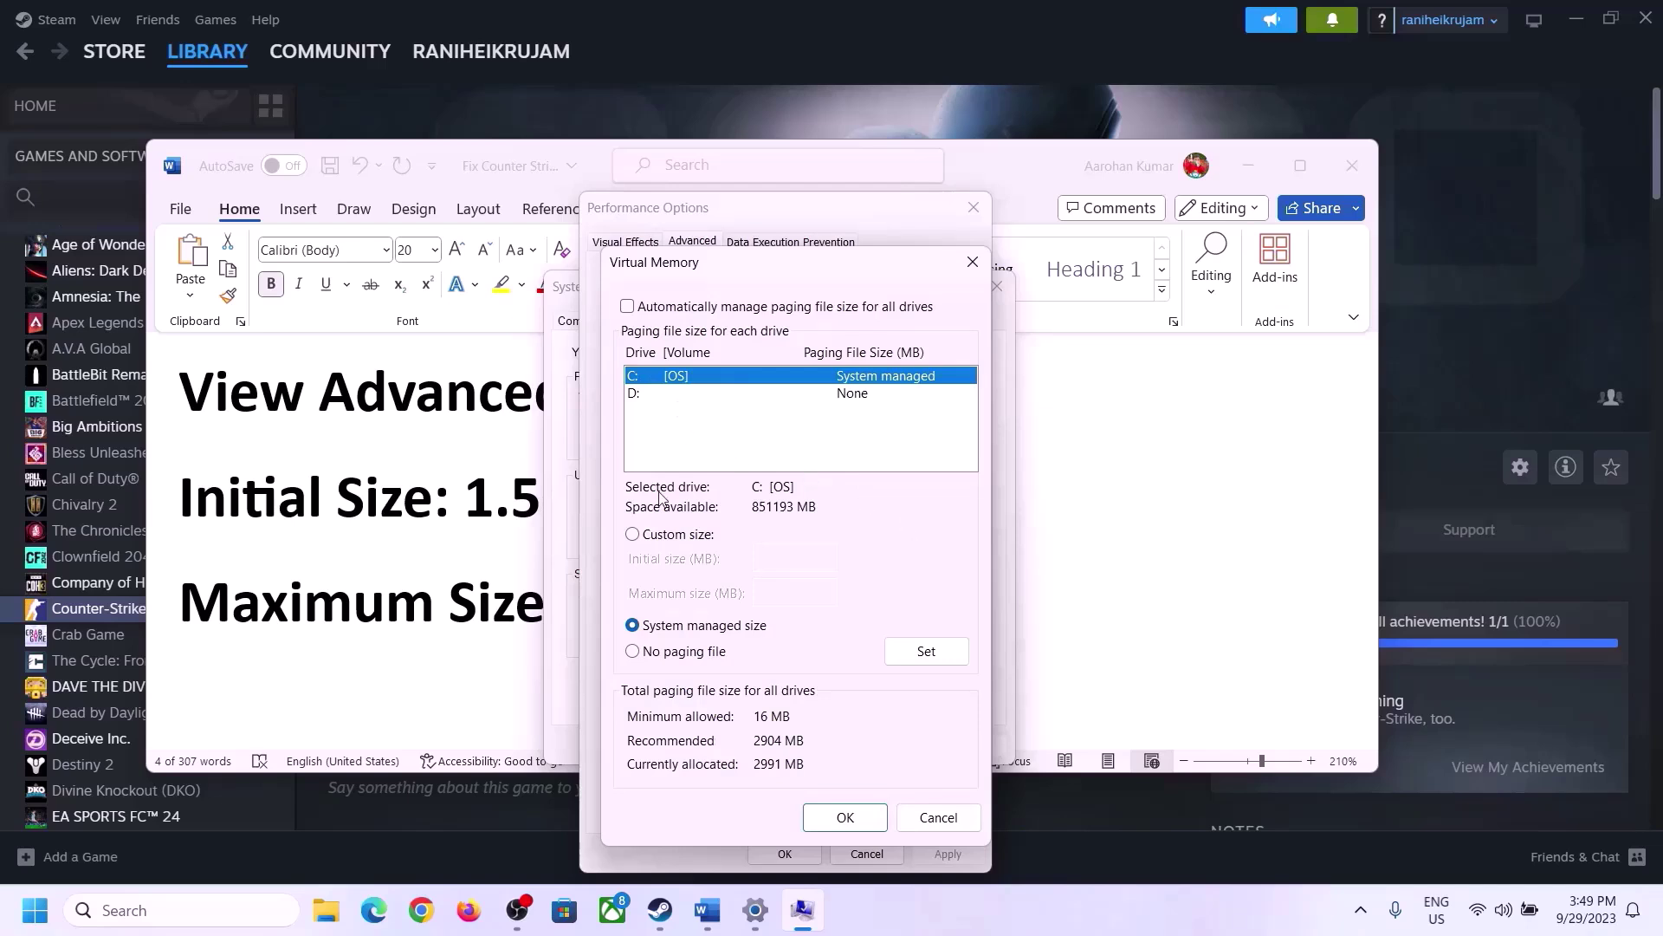
pyautogui.click(633, 536)
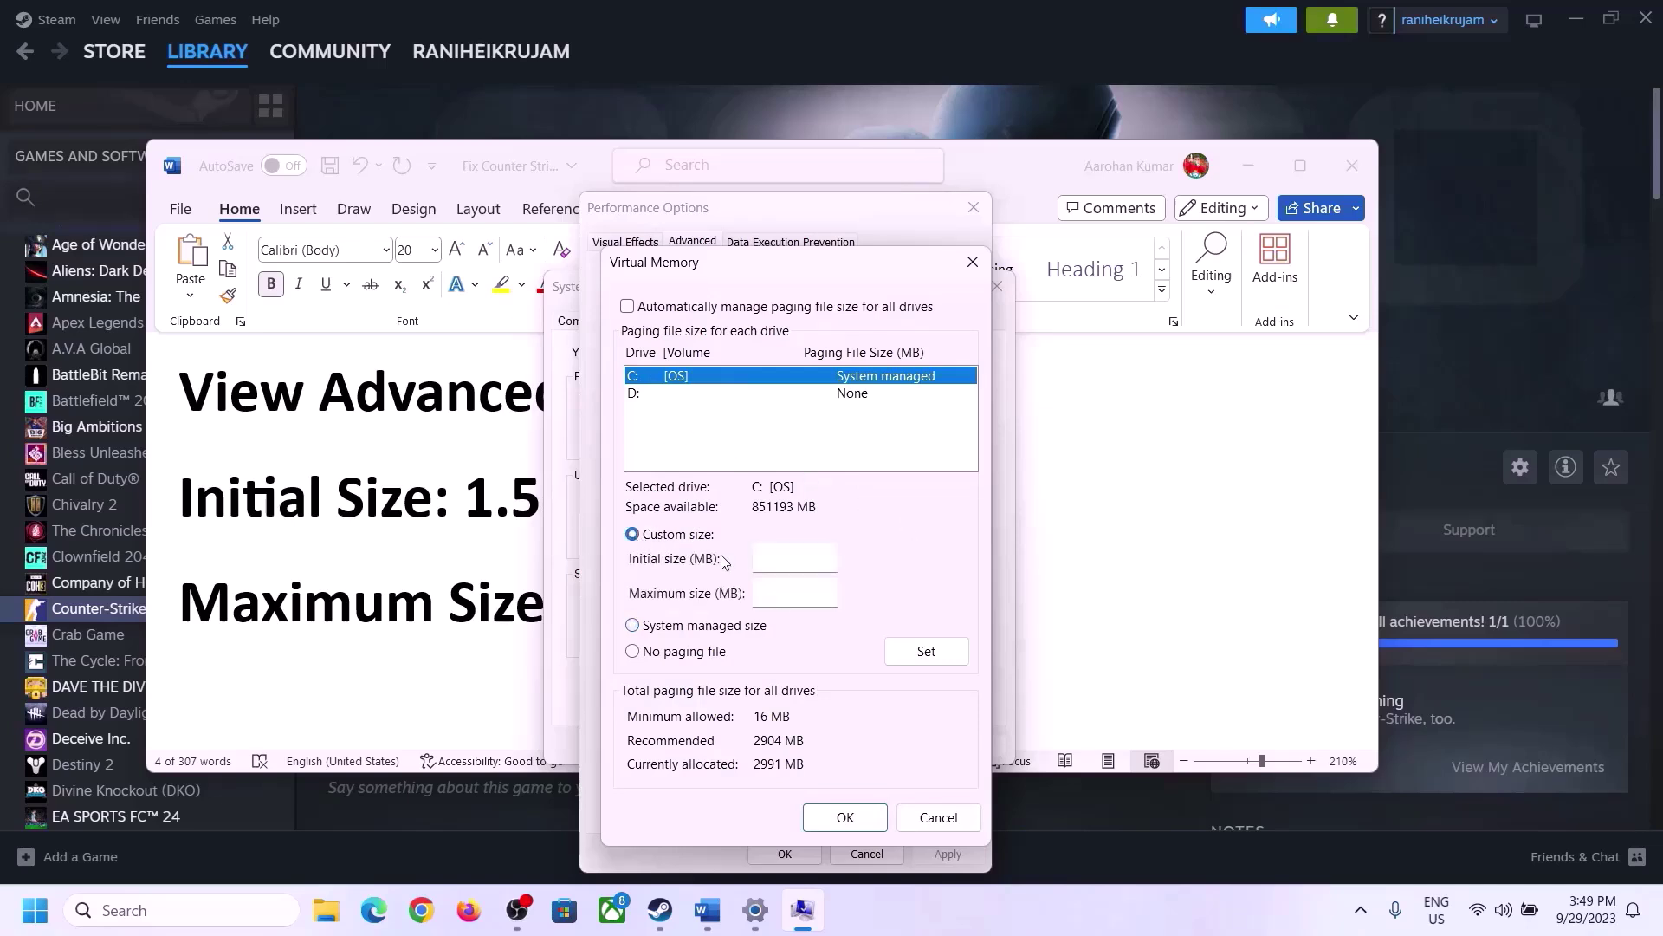
pyautogui.click(797, 558)
# - Highlight "1.5 x Total Ram" in the Word notes and the installed RAM amount on the System About page in Settings
pyautogui.click(450, 518)
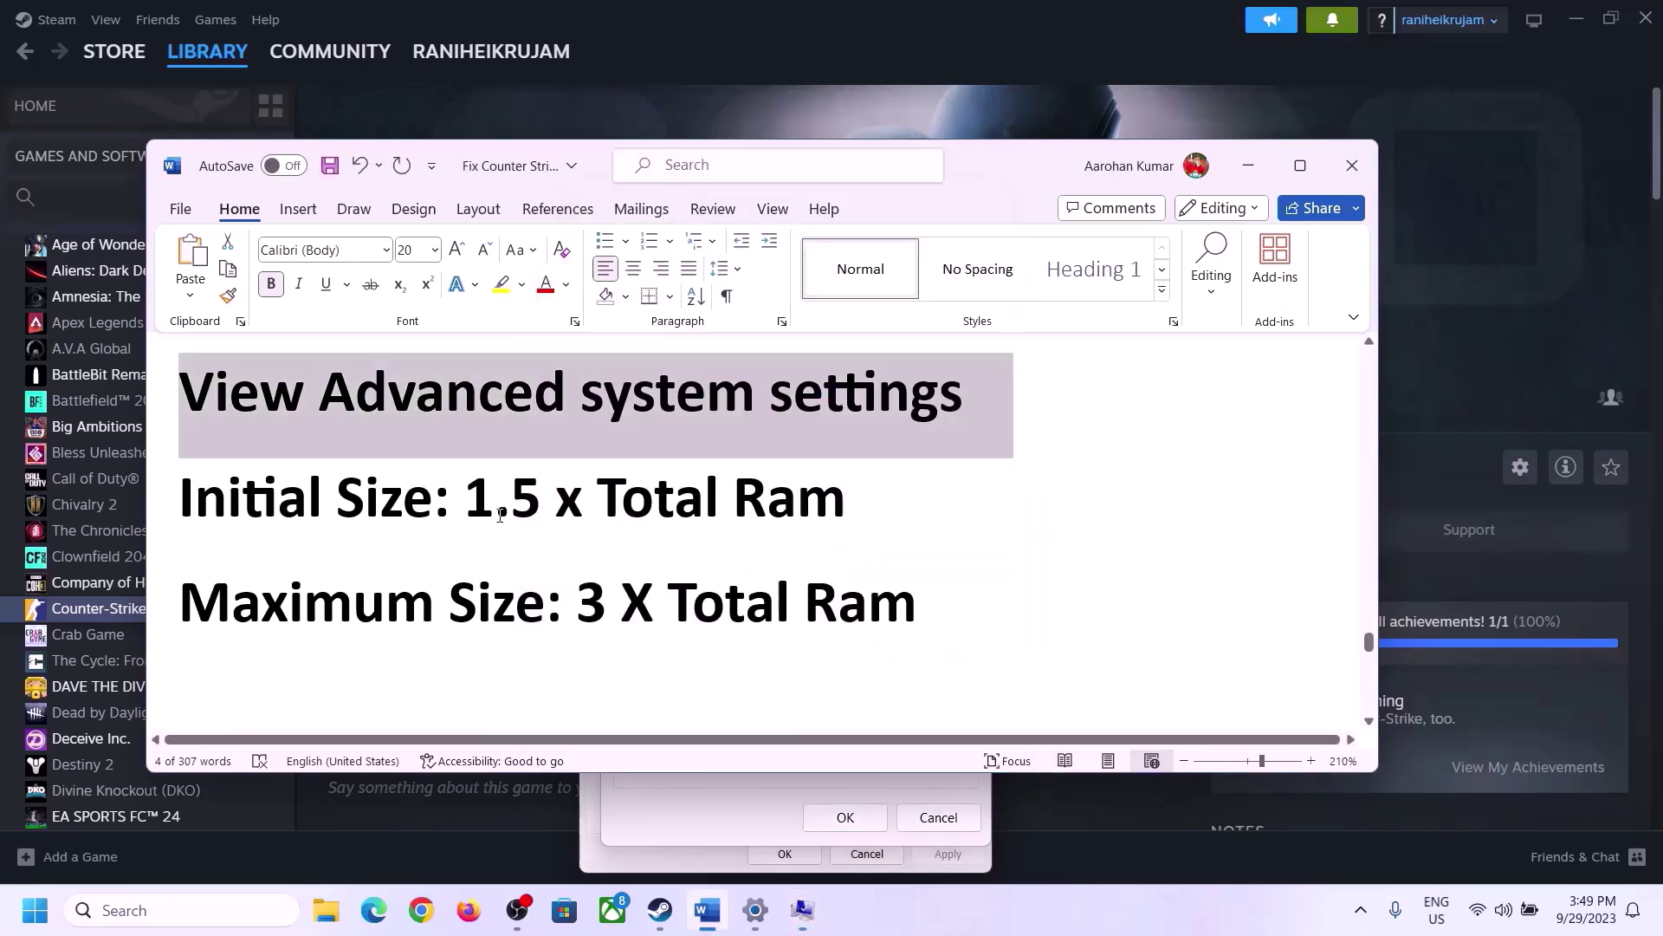
pyautogui.moveTo(465, 517); pyautogui.dragTo(770, 517)
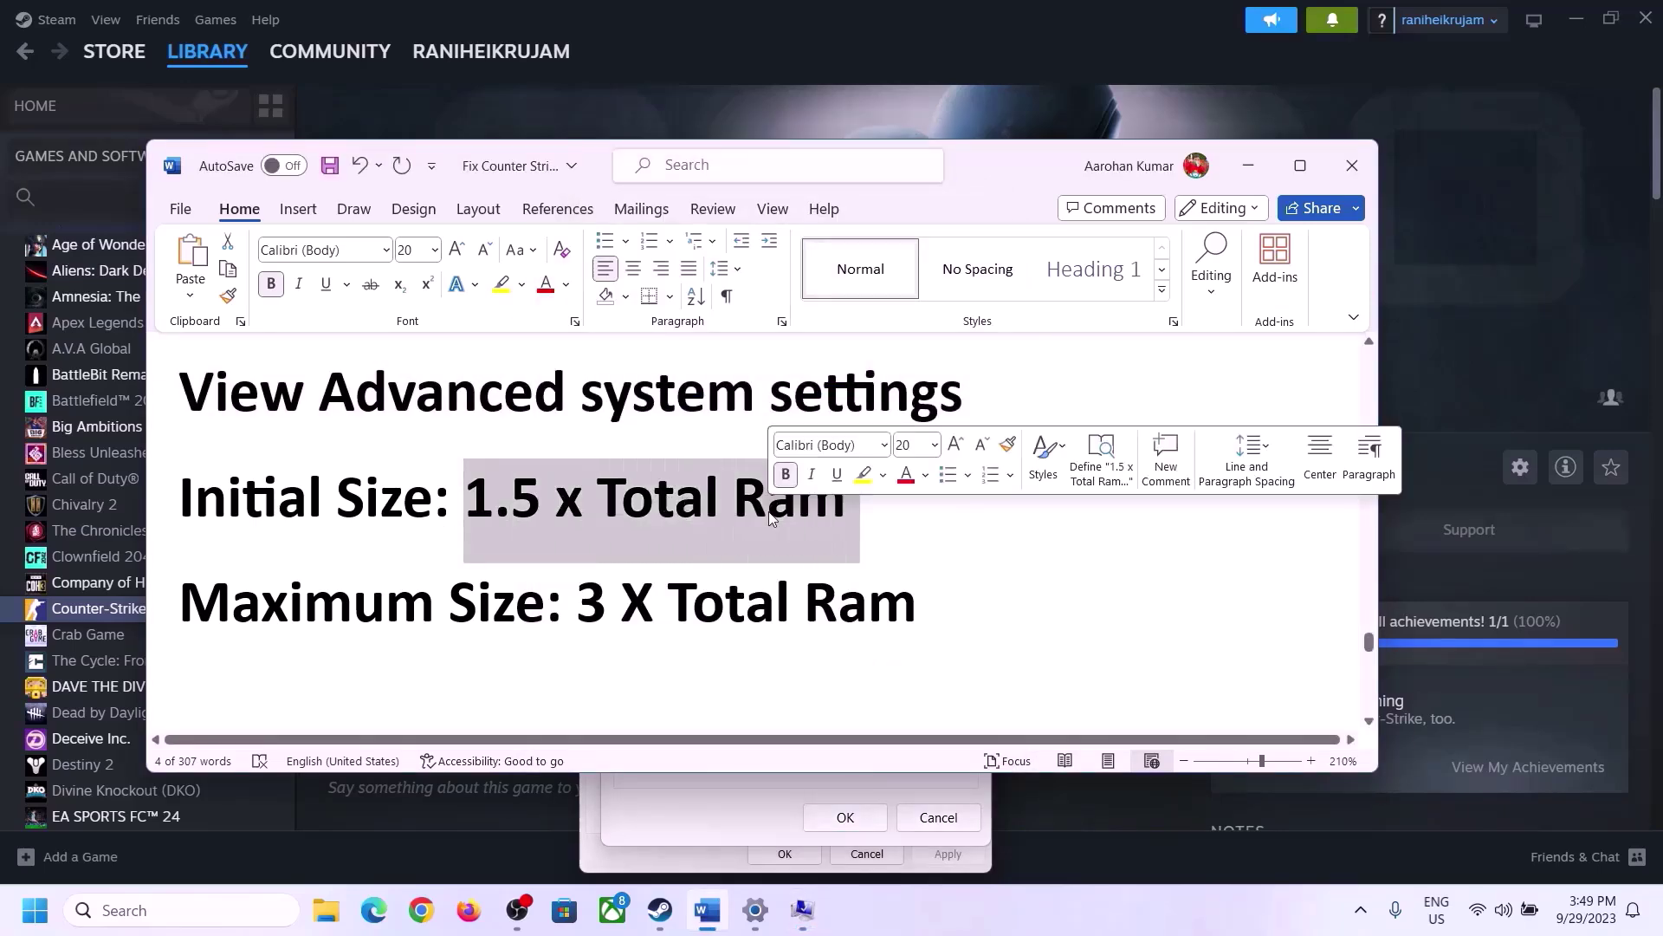
pyautogui.click(755, 914)
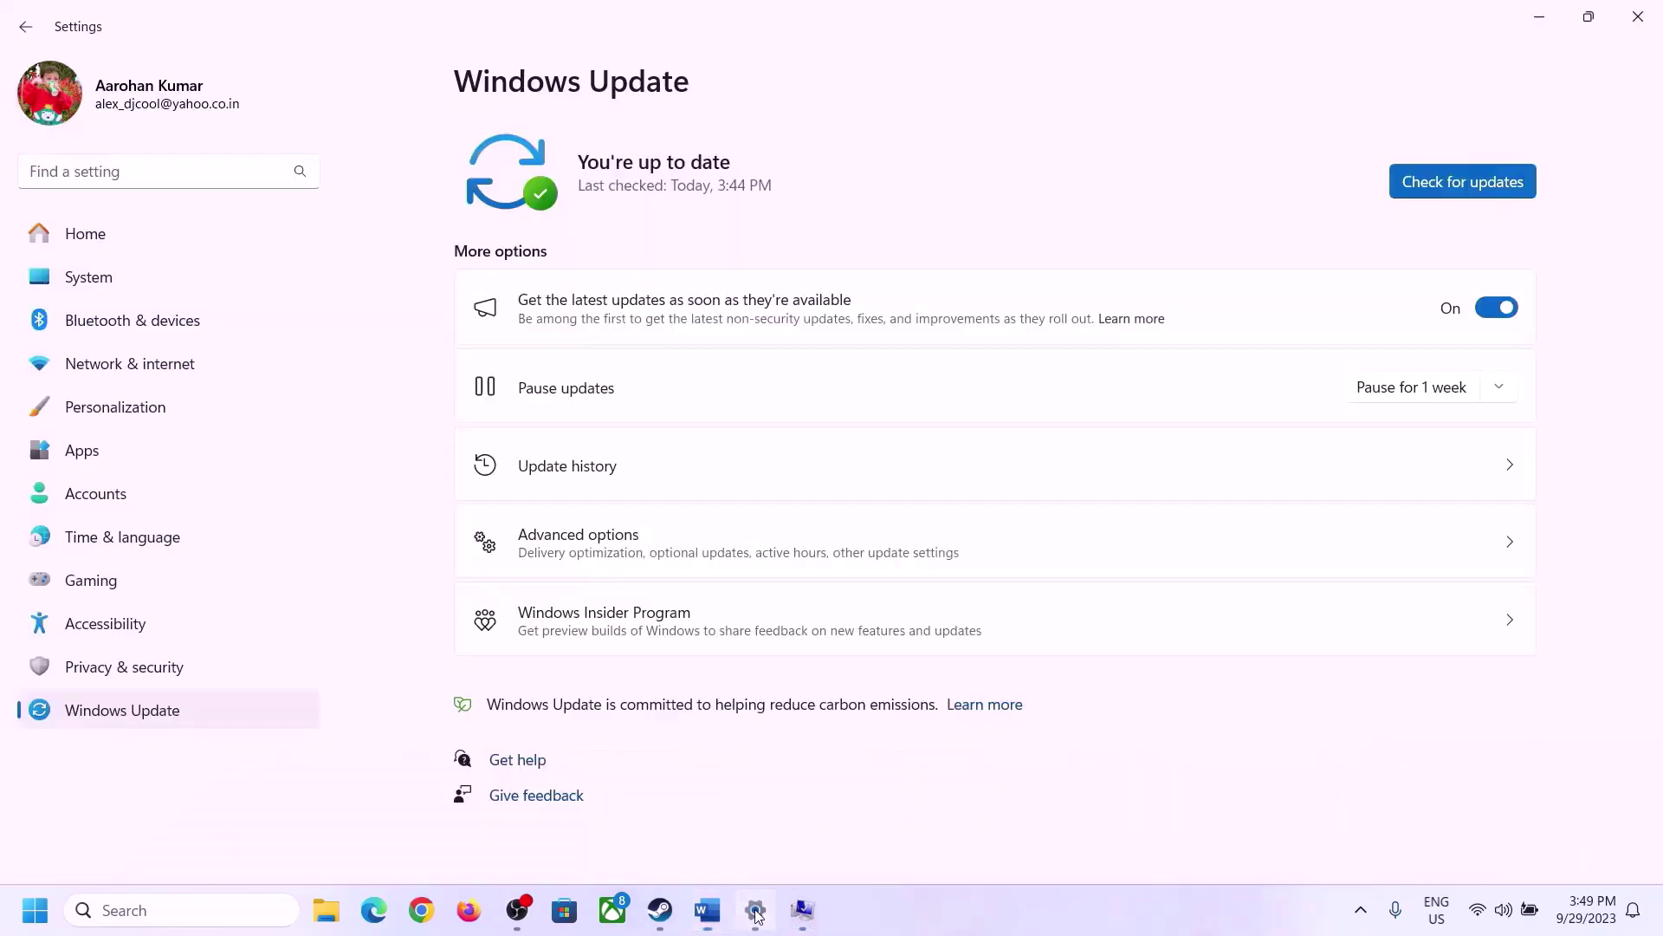
pyautogui.click(76, 291)
pyautogui.scroll(-10, 563, 520)
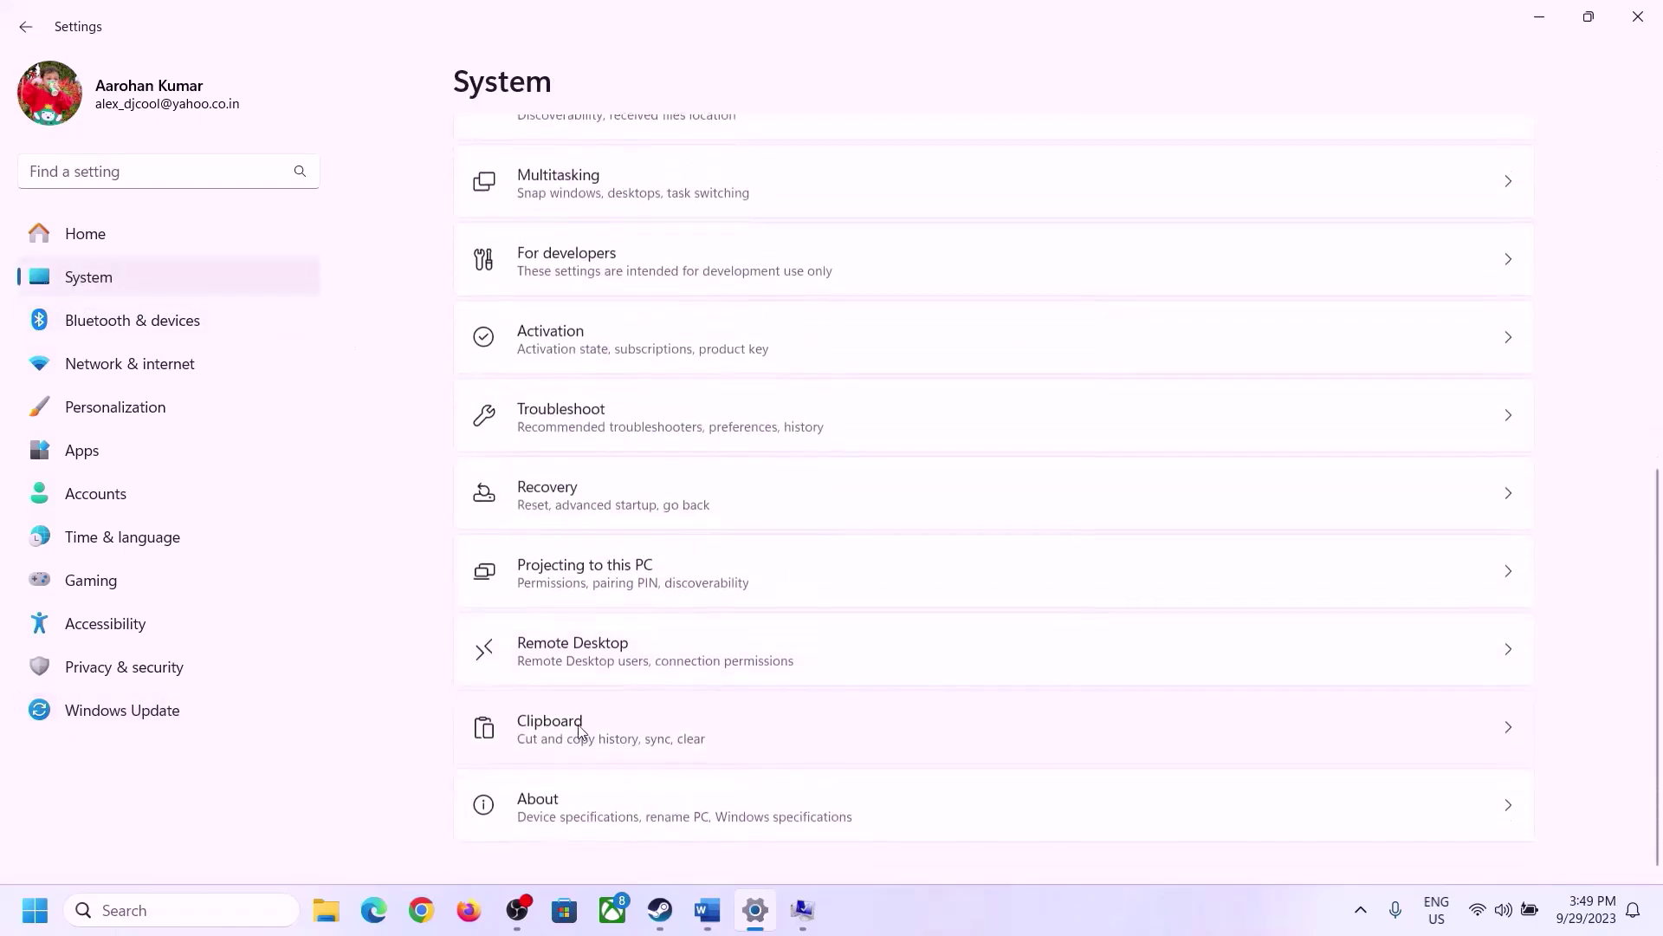
pyautogui.click(549, 823)
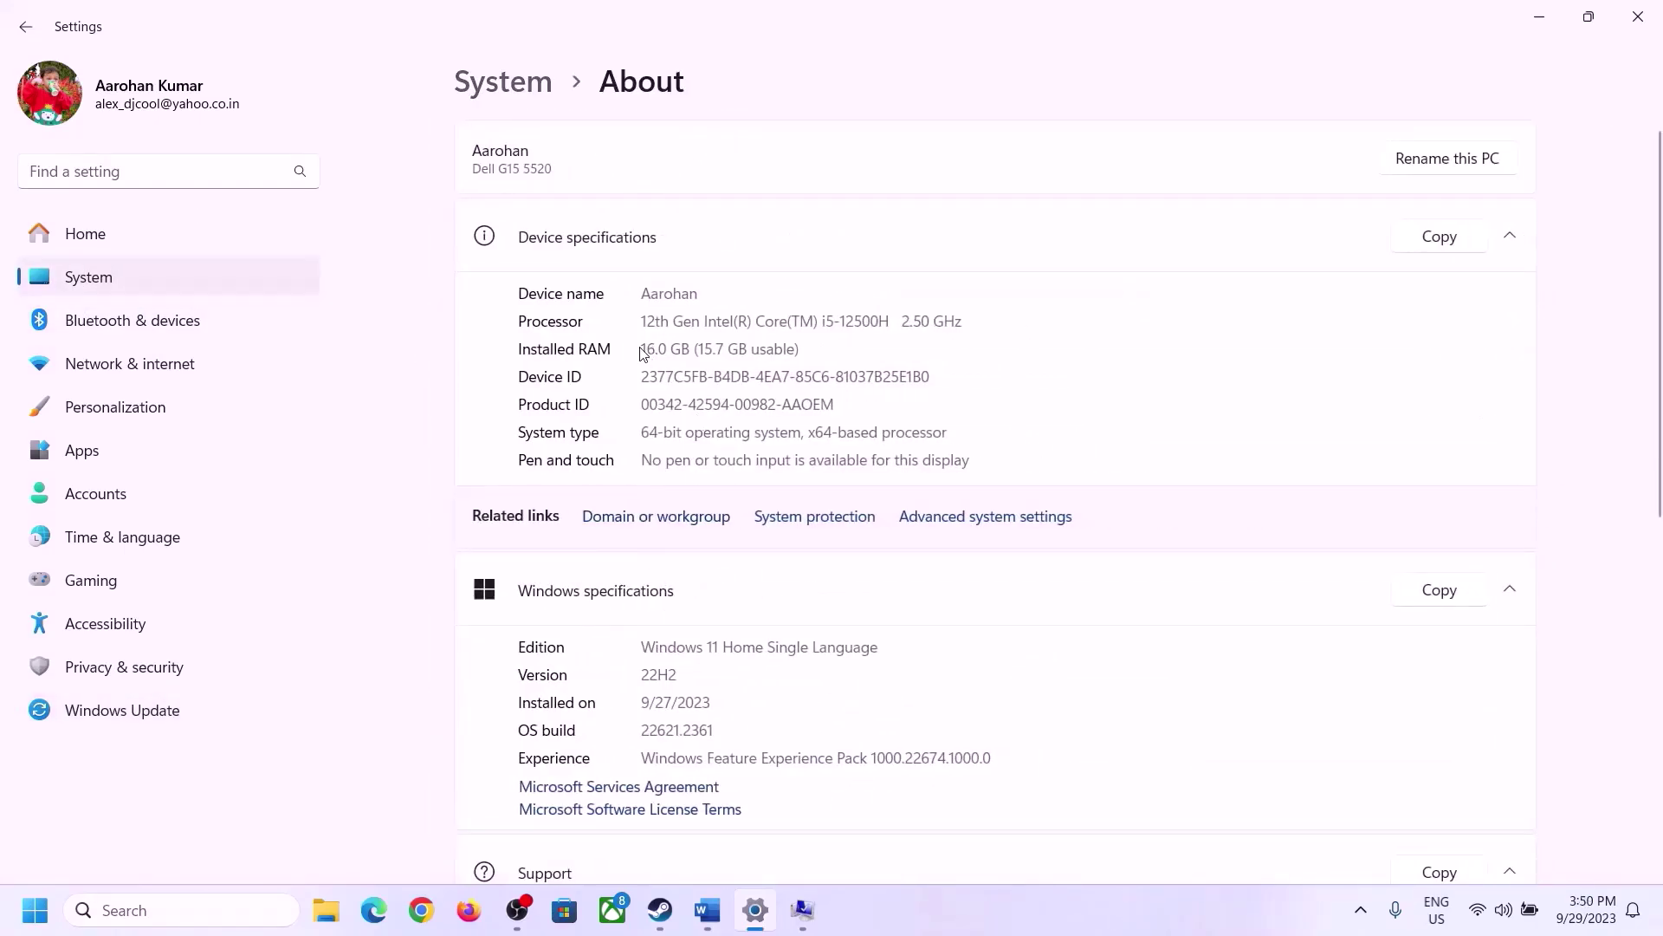
pyautogui.moveTo(653, 347); pyautogui.dragTo(633, 353)
pyautogui.click(669, 351)
pyautogui.moveTo(657, 345); pyautogui.dragTo(637, 349)
# - Launch Calculator with the Run command, move it beside the Virtual Memory dialog and show it alongside the Word notes
pyautogui.click(803, 914)
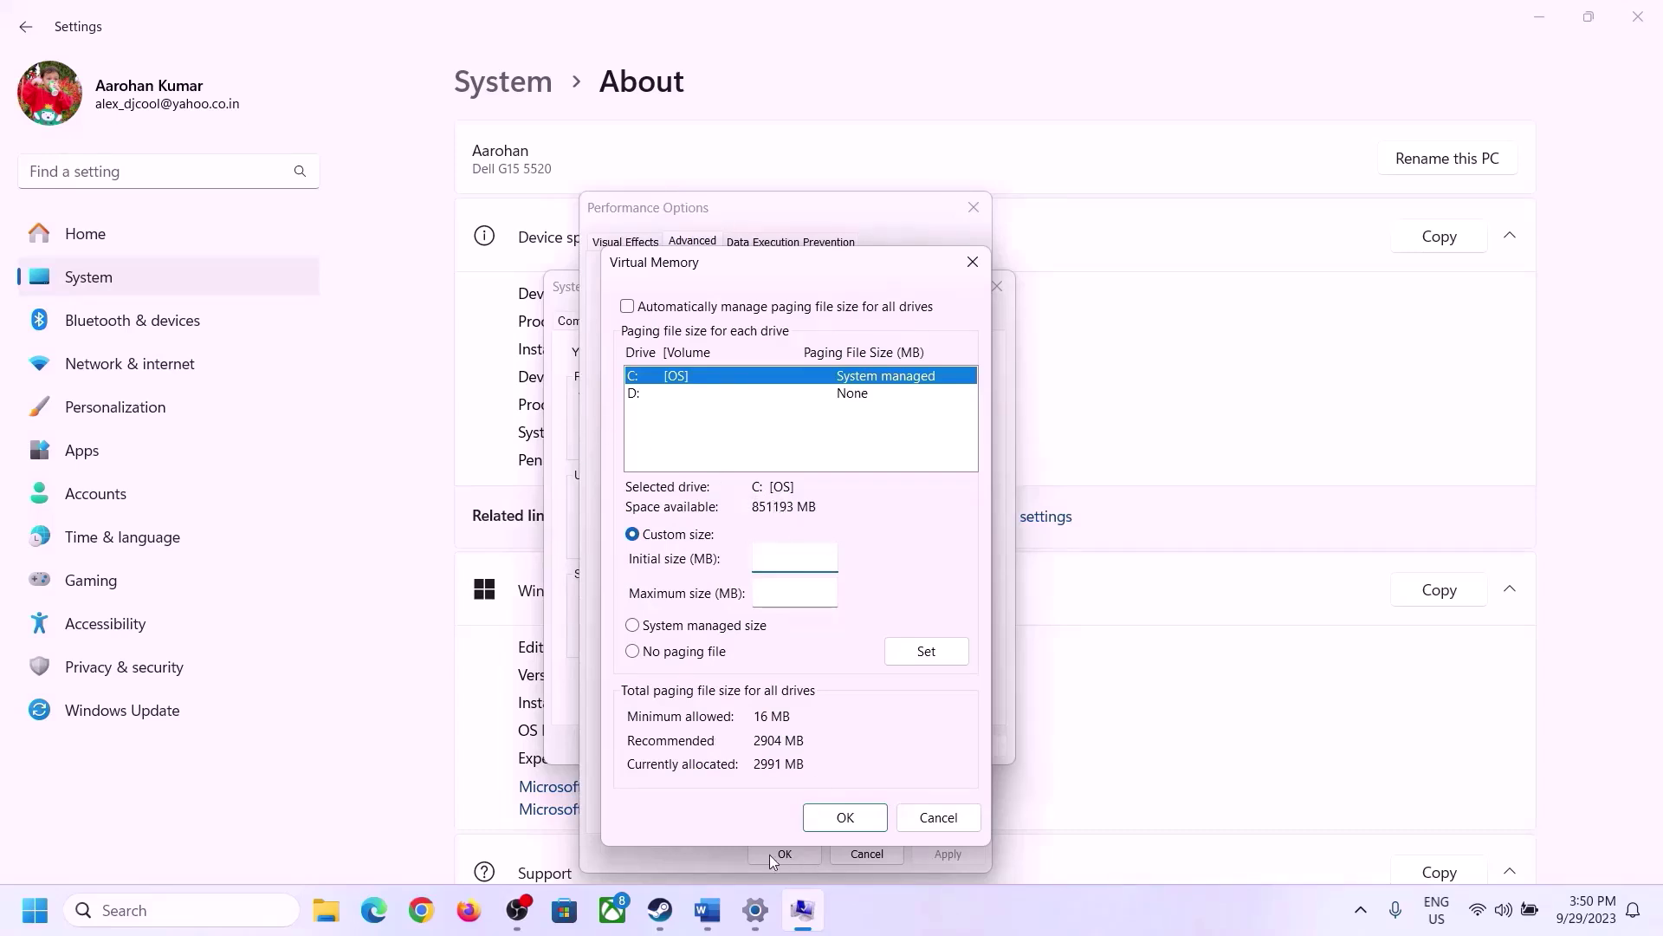
pyautogui.moveTo(755, 910)
pyautogui.click(750, 801)
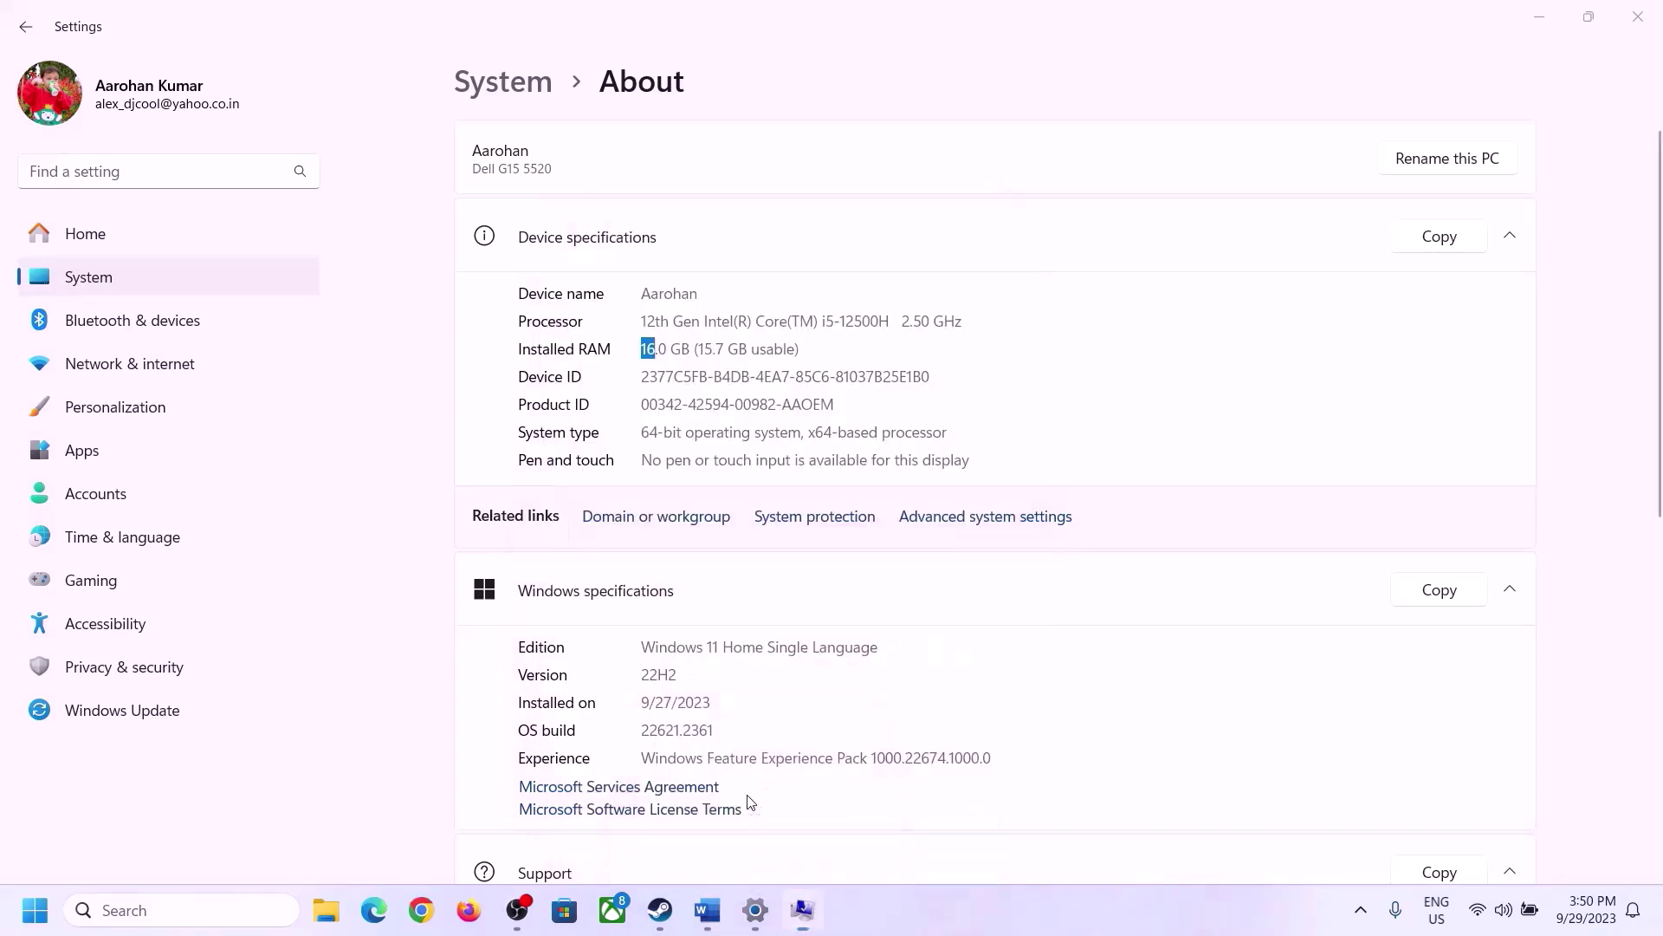
pyautogui.press('super+r')
pyautogui.write('cal')
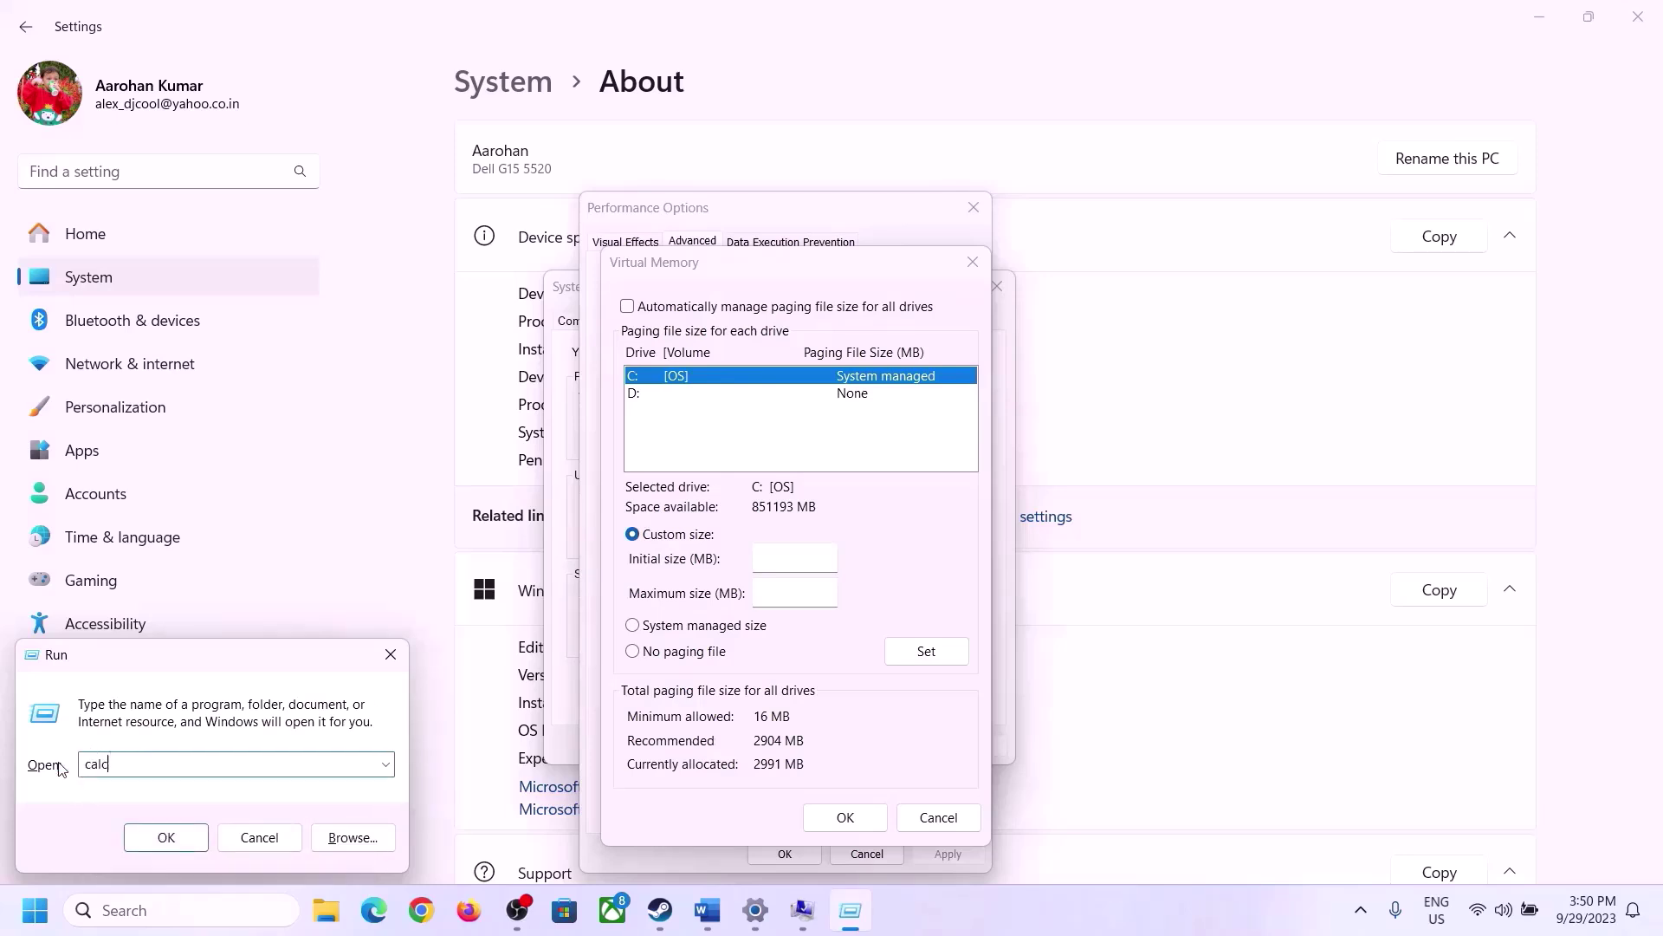
pyautogui.click(156, 839)
pyautogui.moveTo(208, 35); pyautogui.dragTo(1215, 288)
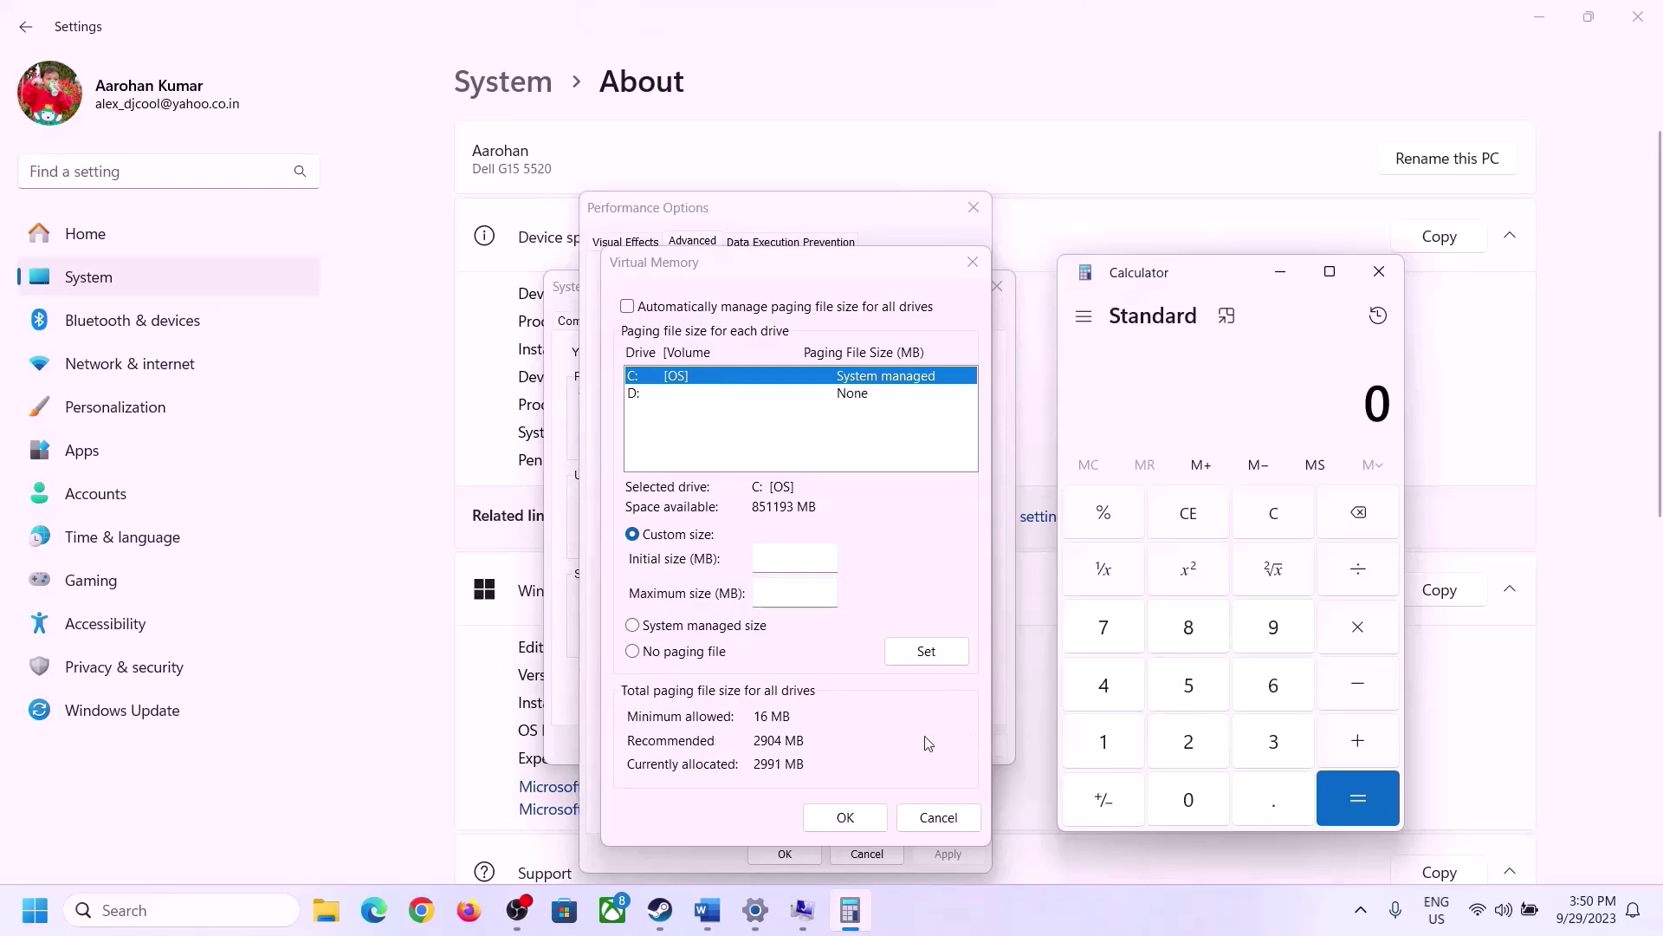
pyautogui.click(708, 910)
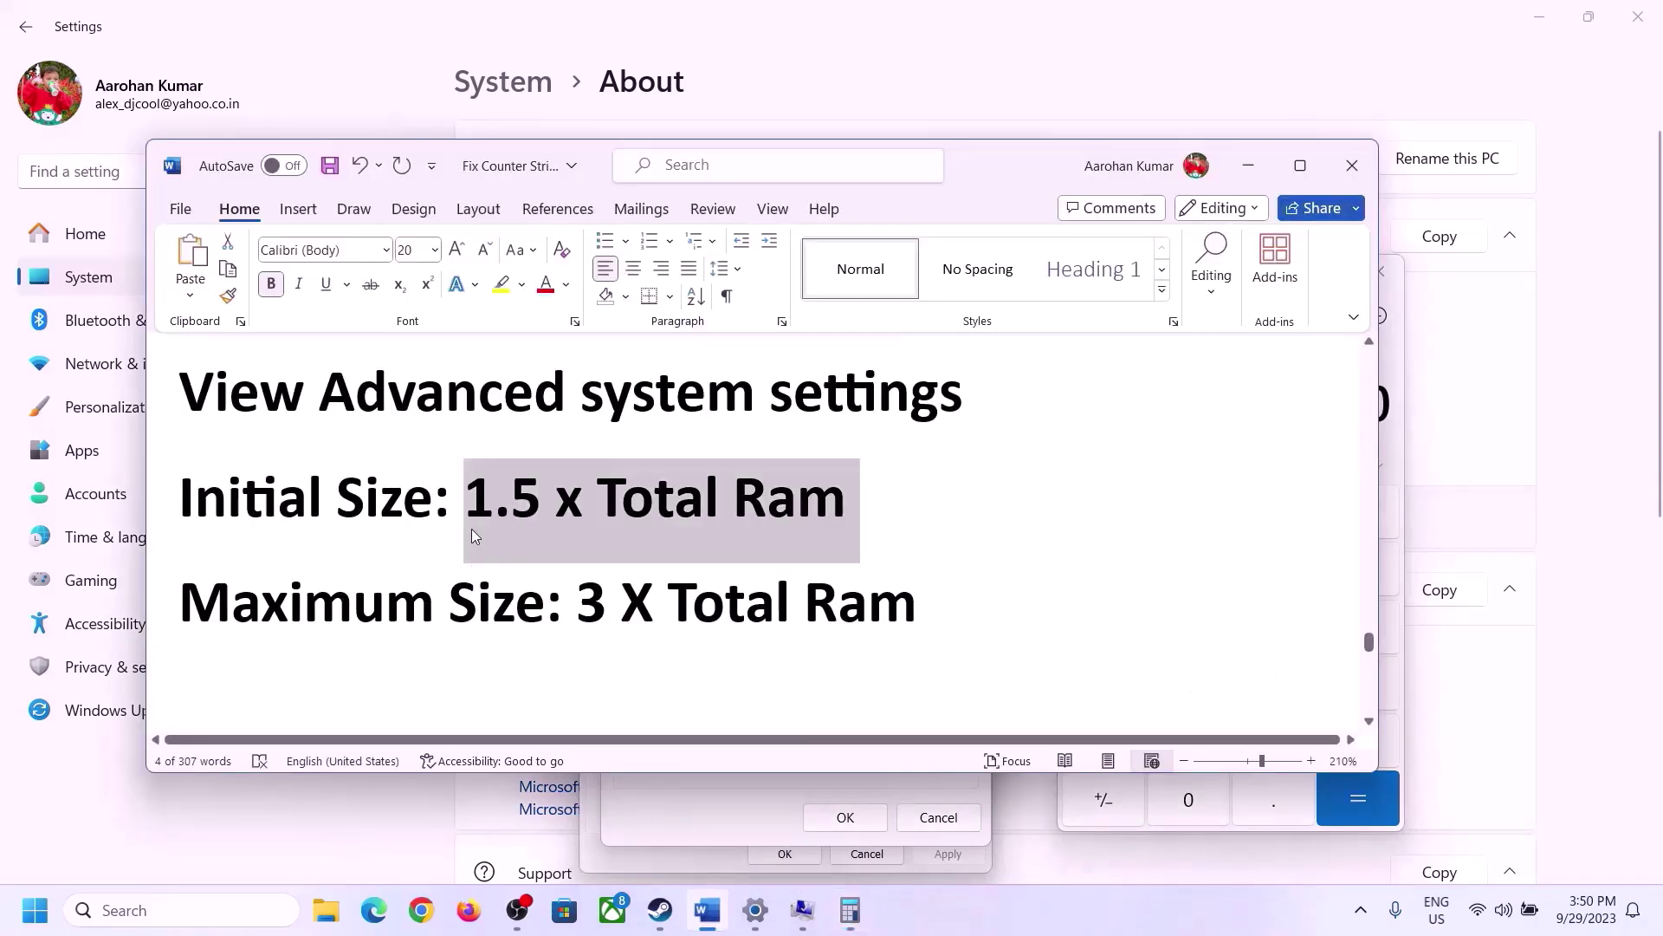
pyautogui.click(851, 910)
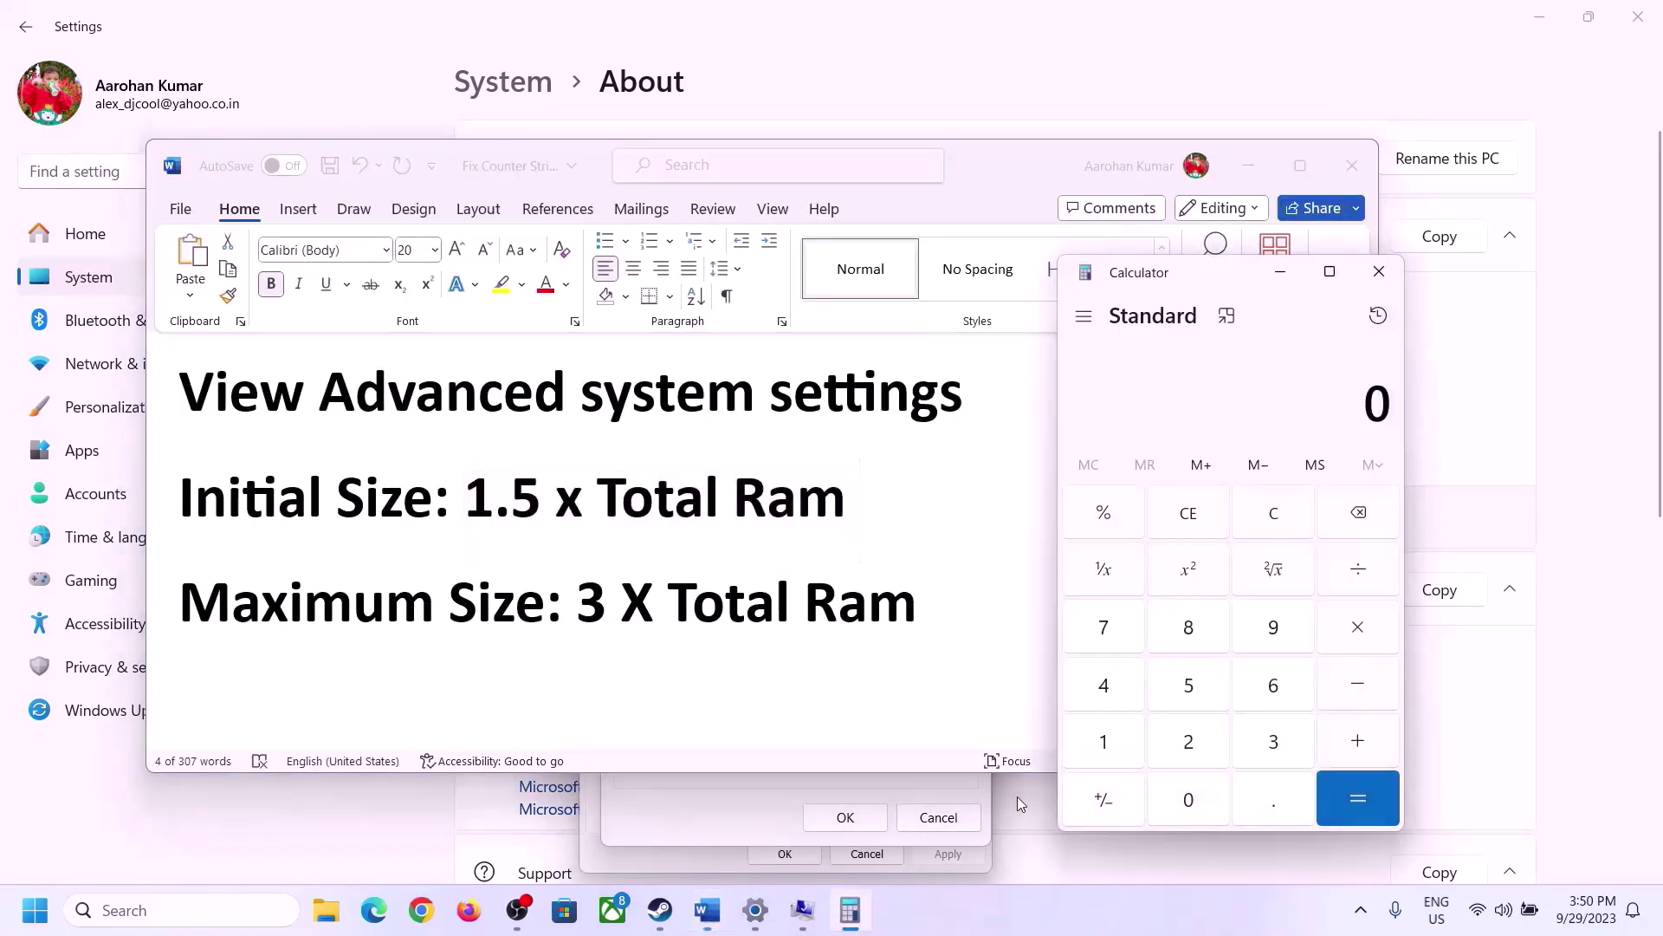
pyautogui.click(1106, 741)
pyautogui.click(1270, 690)
pyautogui.click(1275, 525)
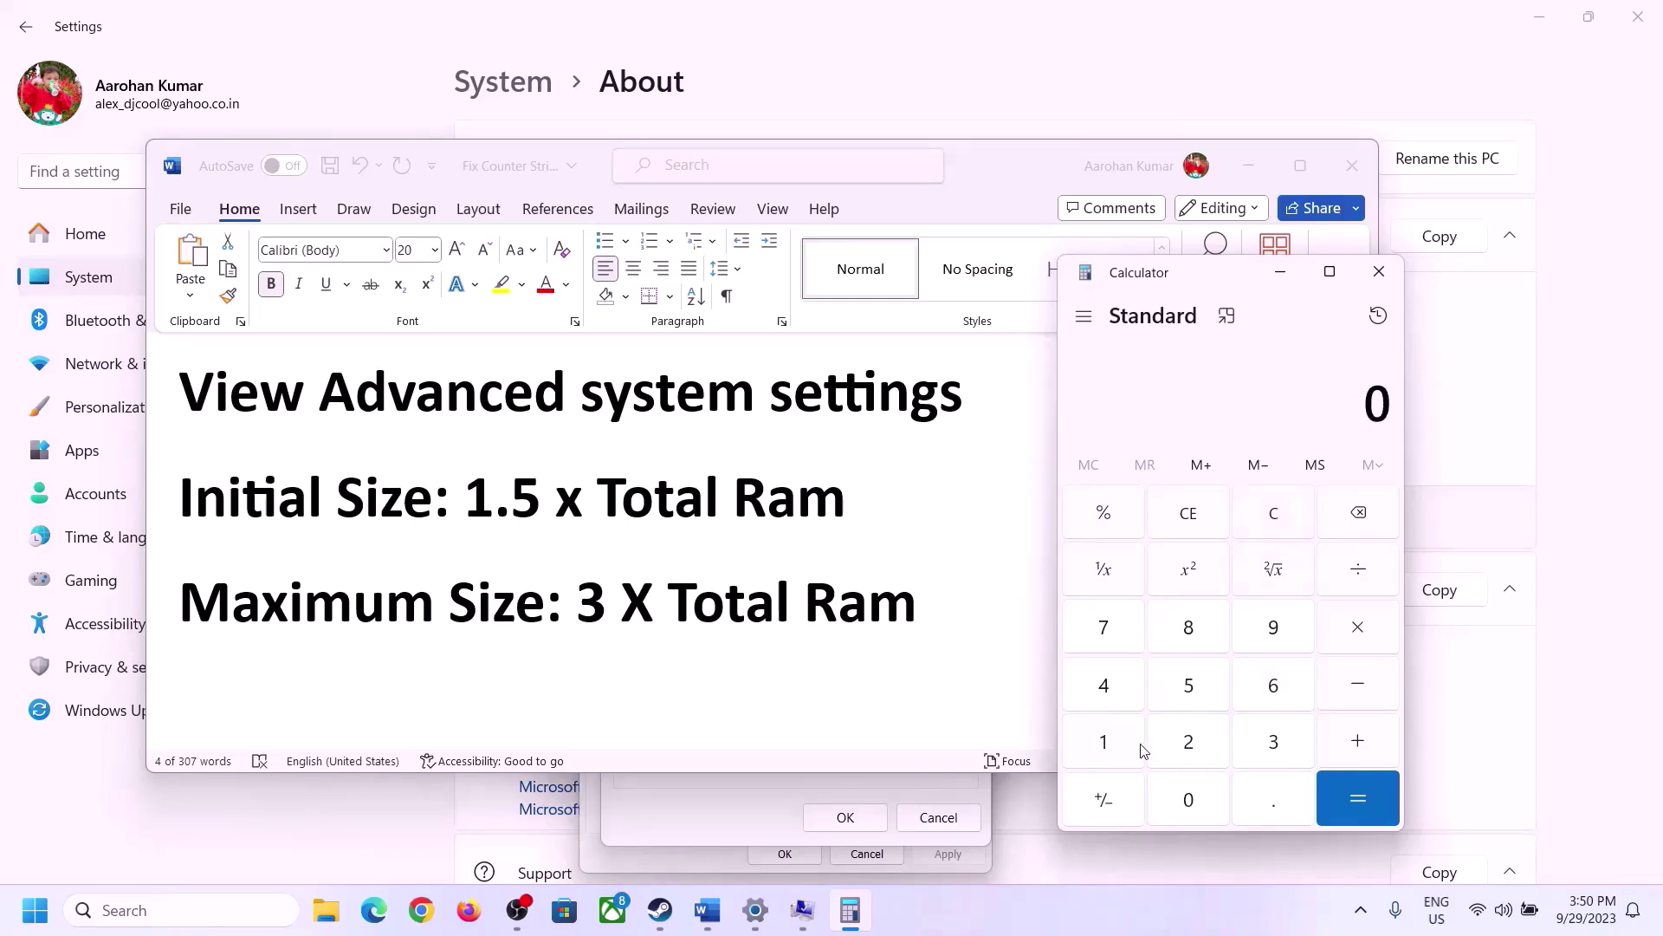
# - Calculate 16 × 1024 in Calculator to convert the installed RAM to megabytes
pyautogui.click(1115, 744)
pyautogui.click(1272, 686)
pyautogui.click(1357, 639)
pyautogui.click(1102, 743)
pyautogui.click(1190, 801)
pyautogui.click(1193, 747)
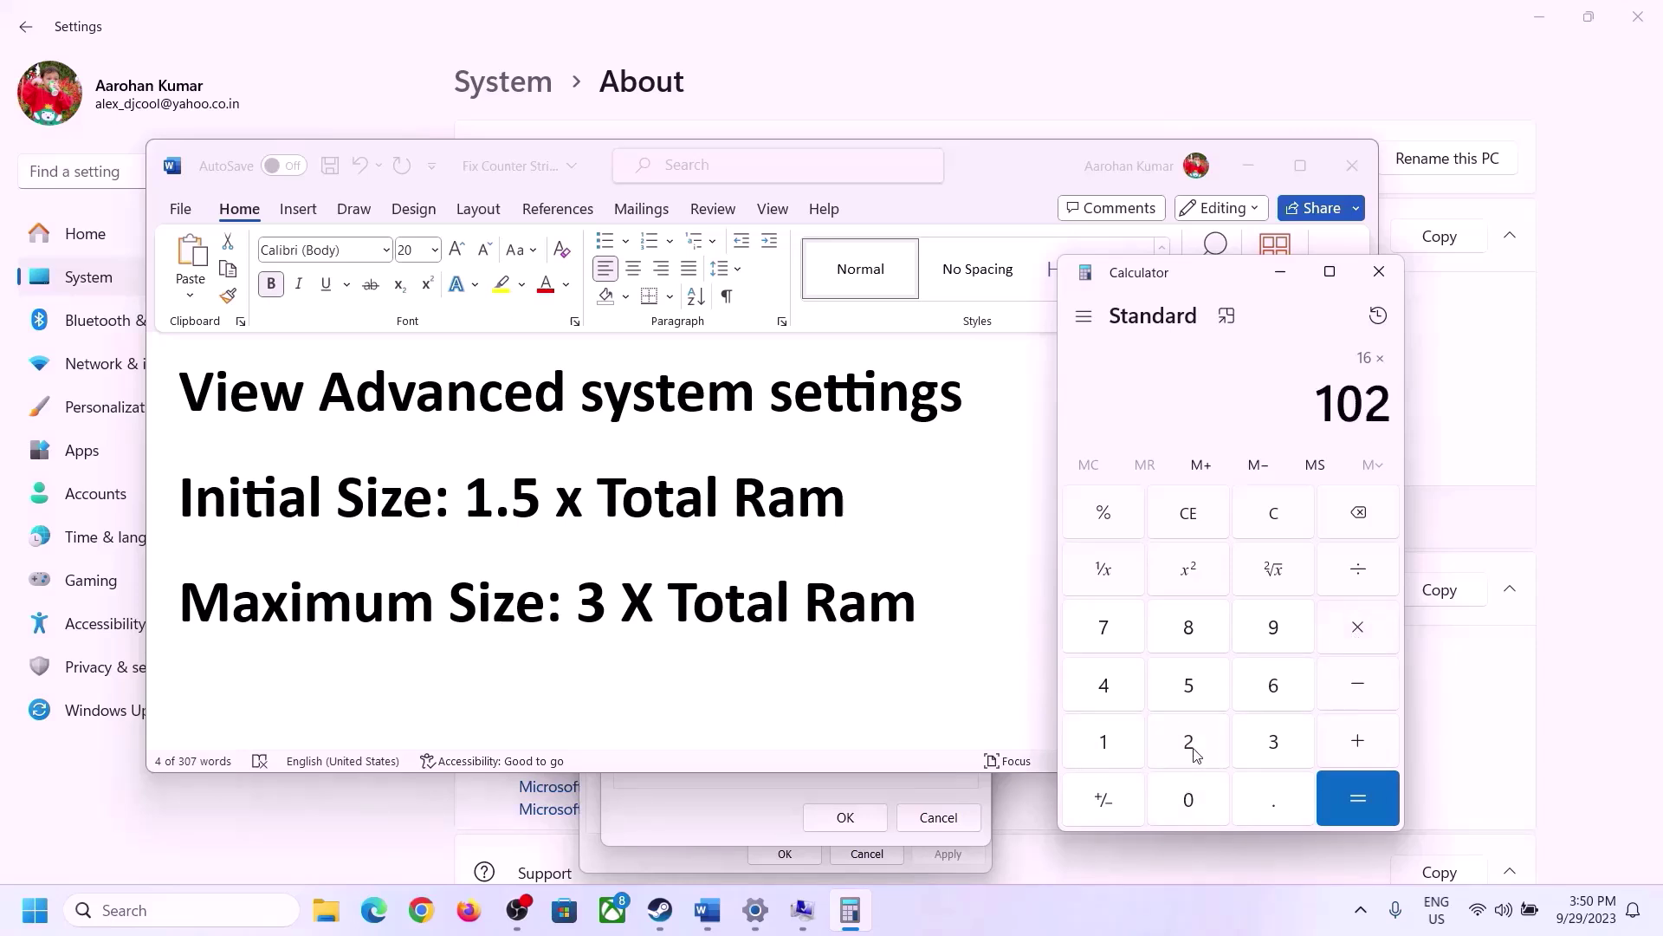
pyautogui.click(1117, 698)
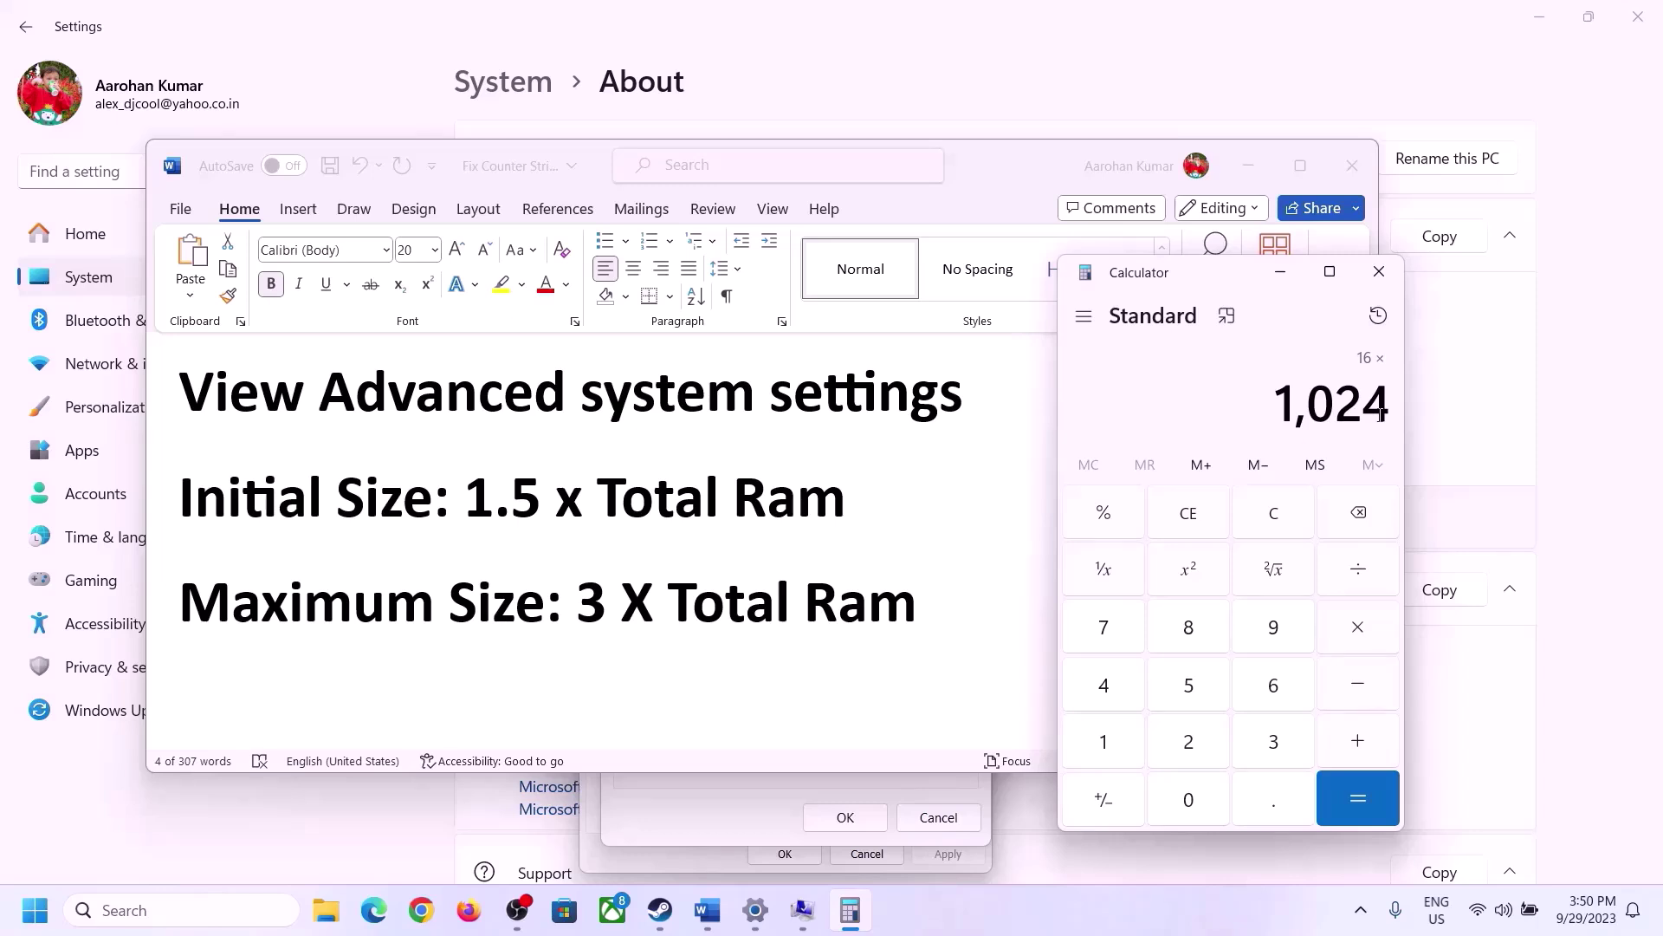
pyautogui.click(1357, 799)
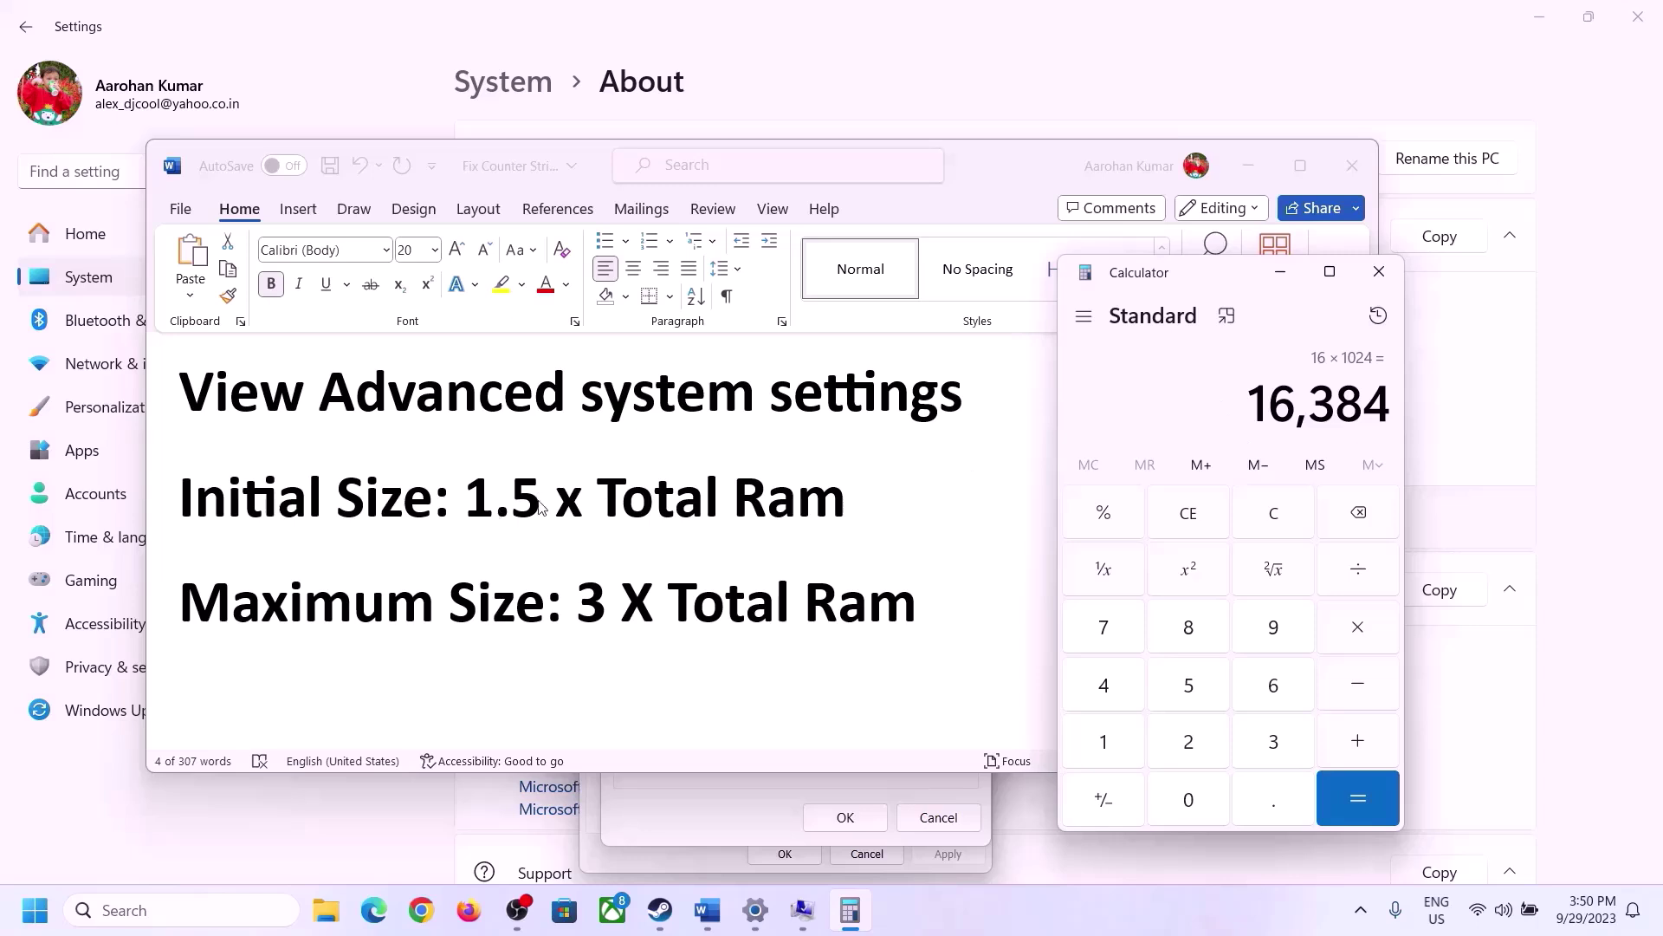
# - Multiply the RAM total in megabytes by 1.5 to work out the initial paging file size
pyautogui.click(1359, 630)
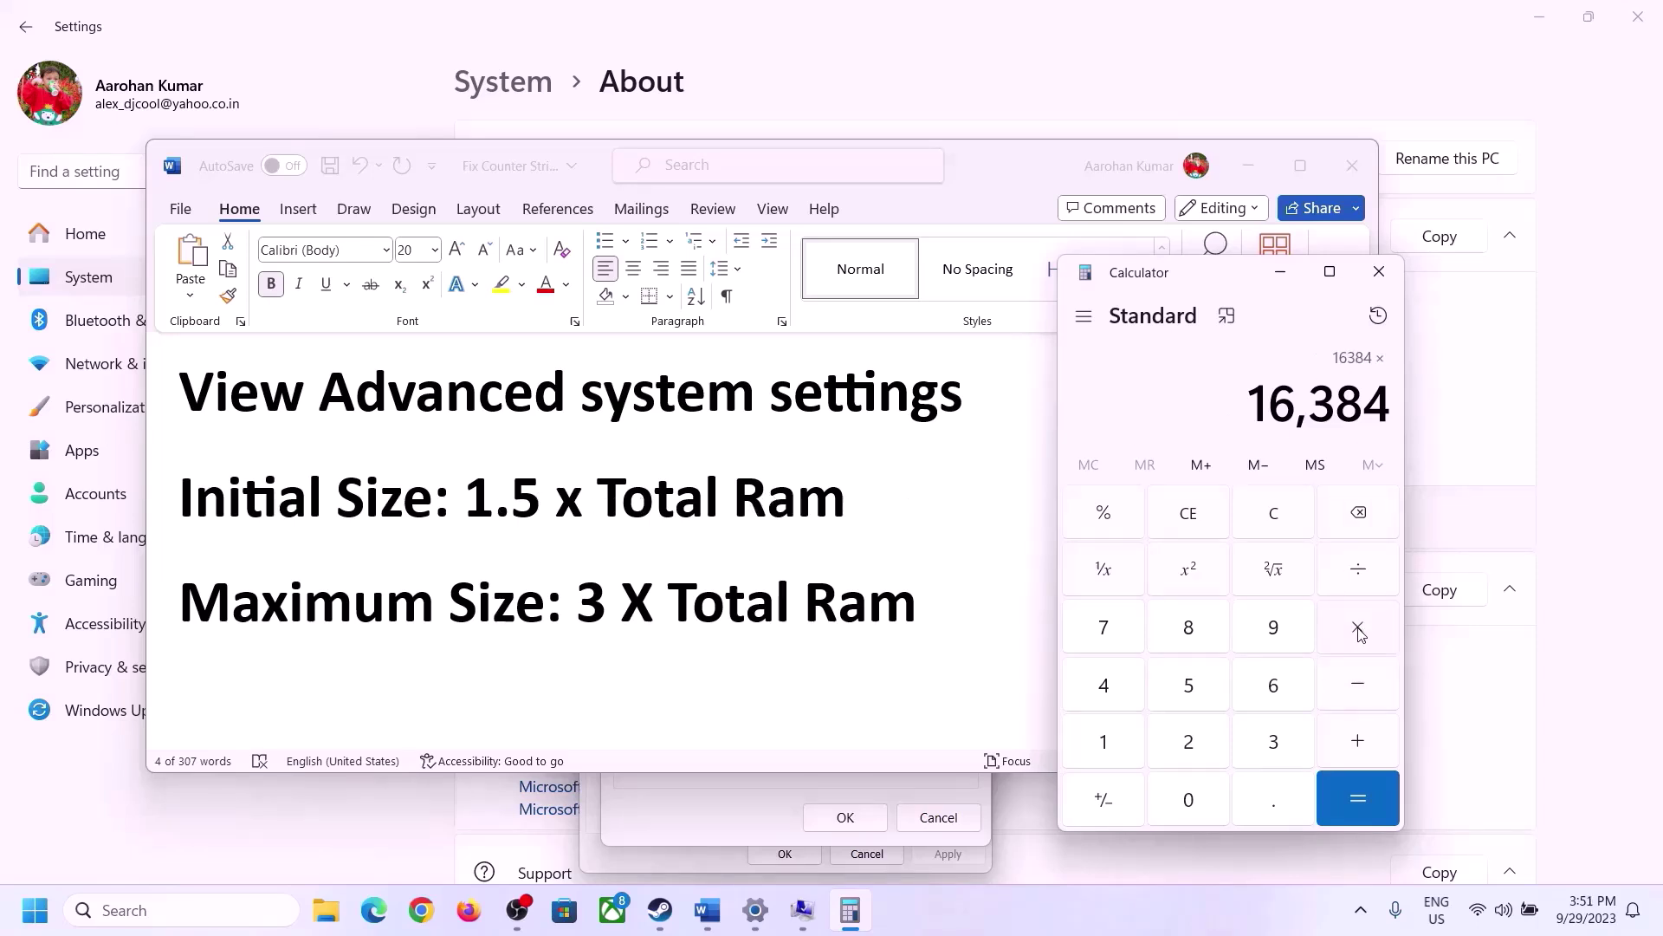
pyautogui.click(1106, 741)
pyautogui.click(1270, 799)
pyautogui.click(1205, 698)
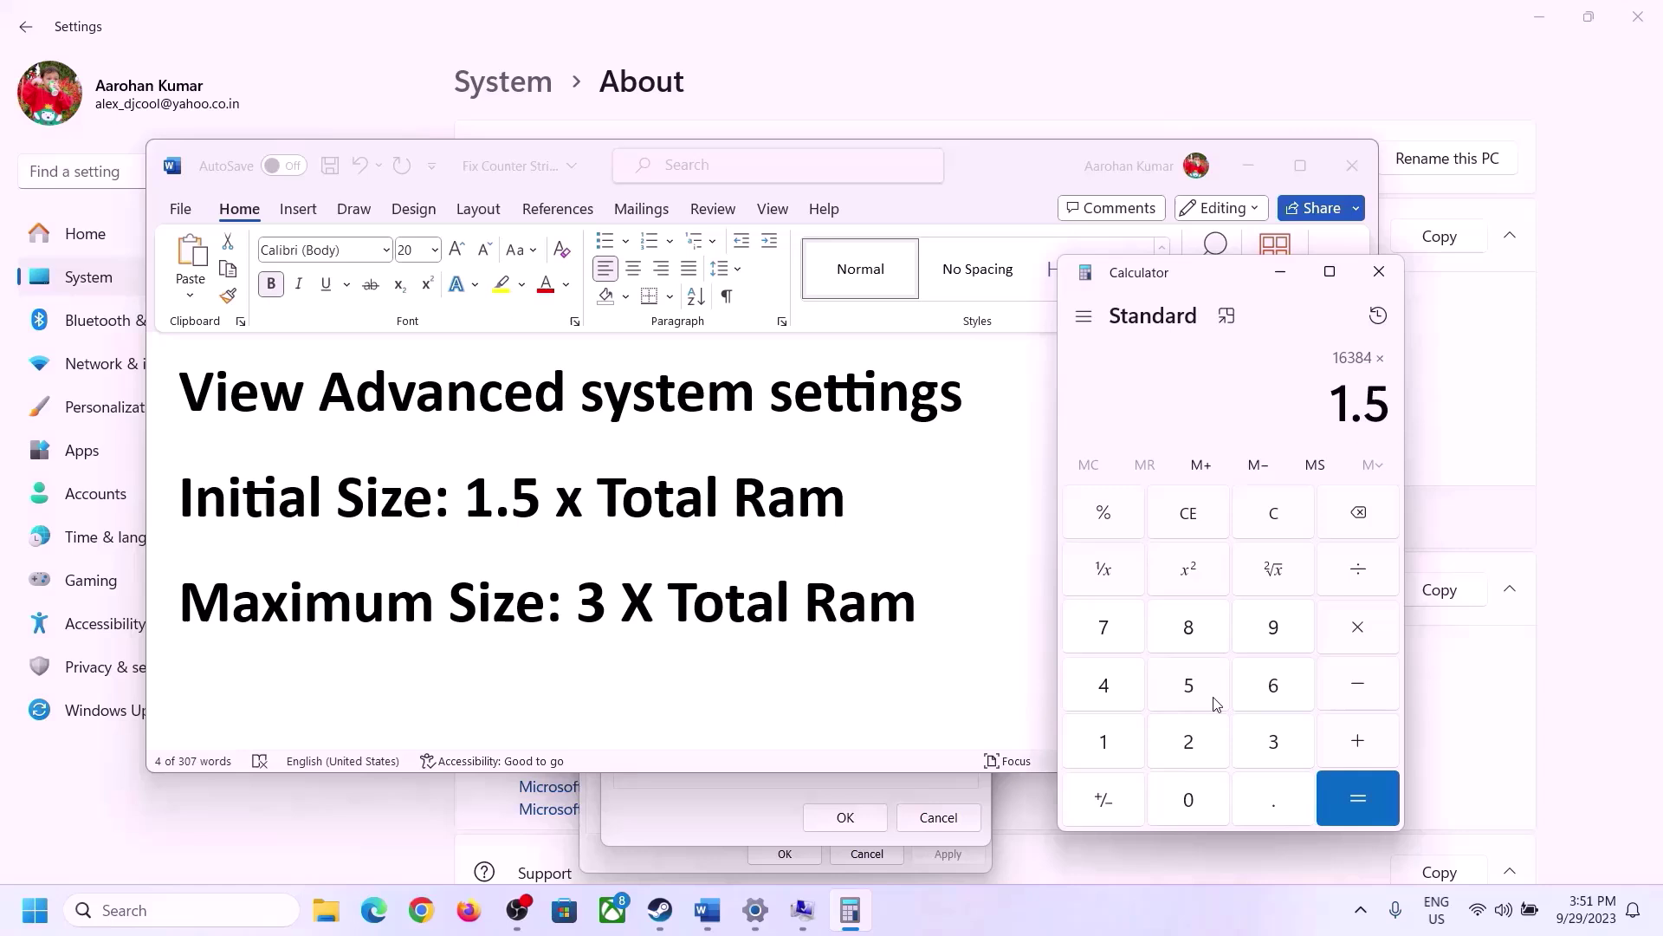
pyautogui.click(1356, 790)
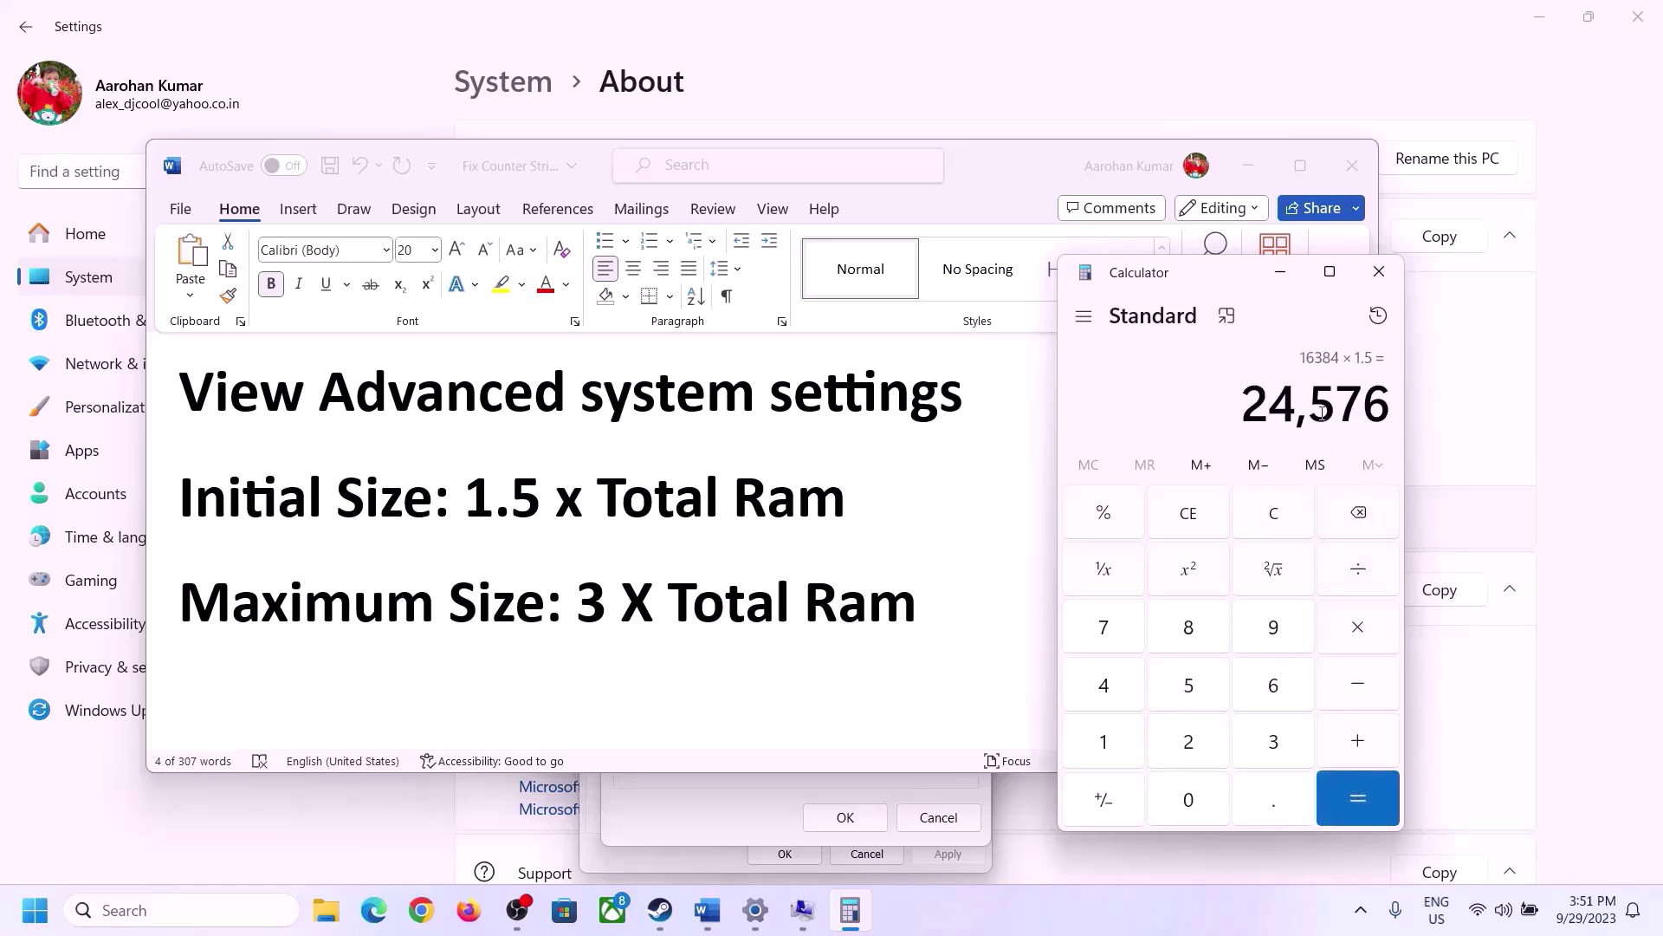
# - Set the custom initial size in the Virtual Memory dialog to 24576 MB and activate the maximum size entry
pyautogui.click(766, 785)
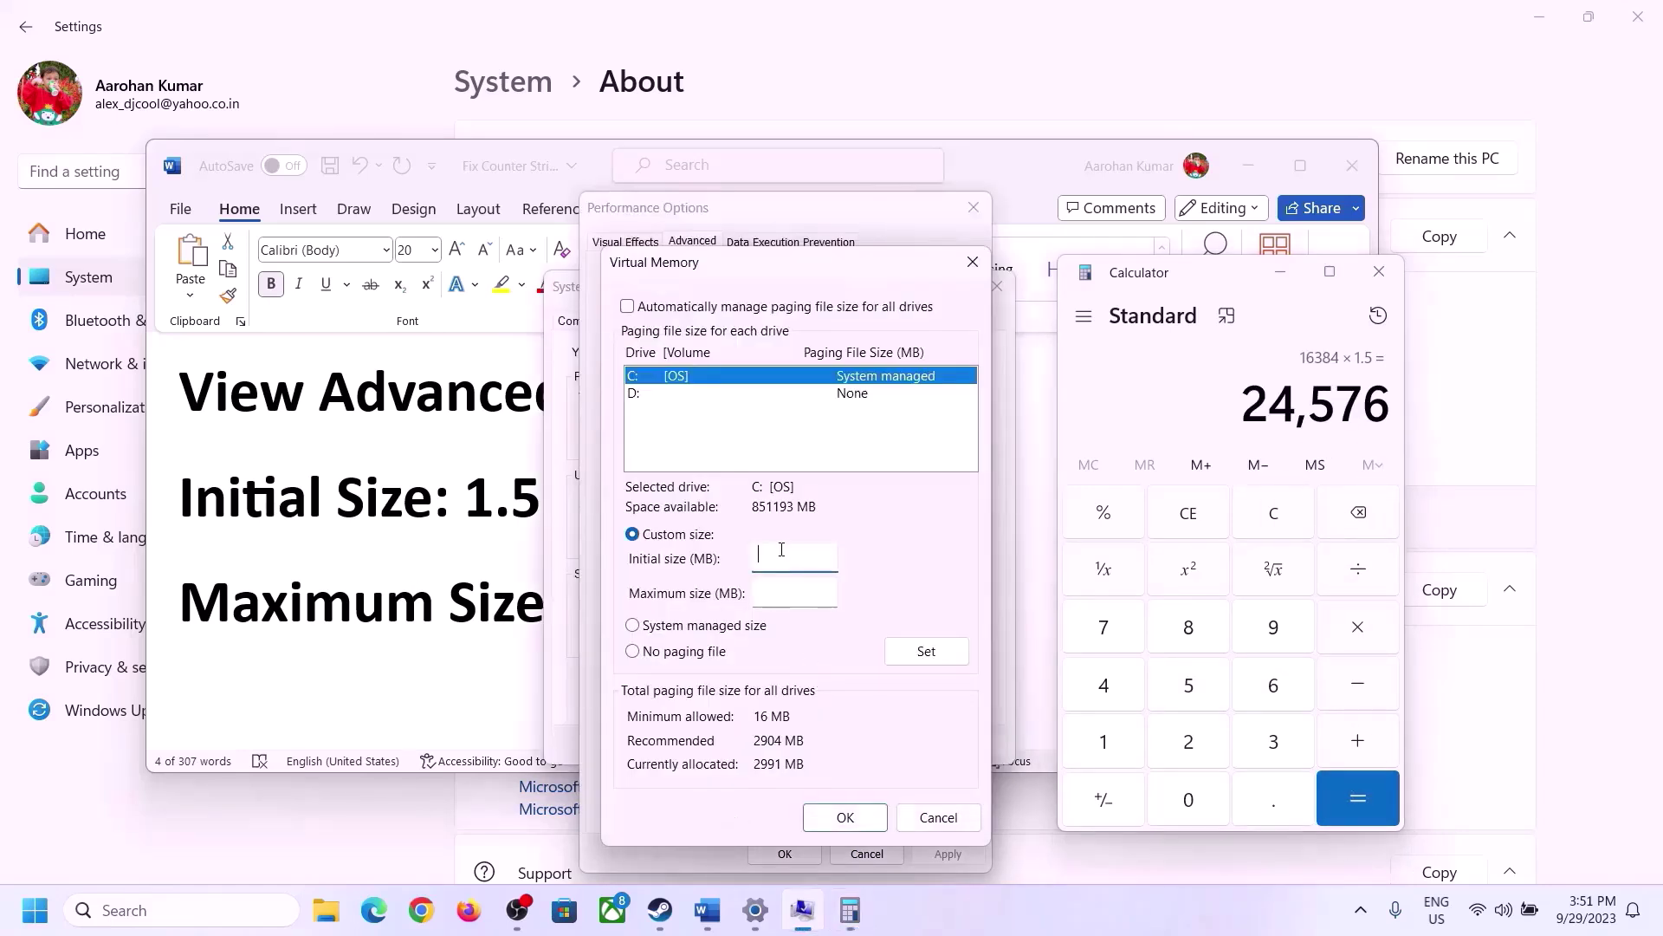
pyautogui.write('24576')
pyautogui.click(833, 592)
# - Clear the previous calculation in Calculator and recheck the installed RAM on the System About page in Settings
pyautogui.hotkey('alt', 'Tab')
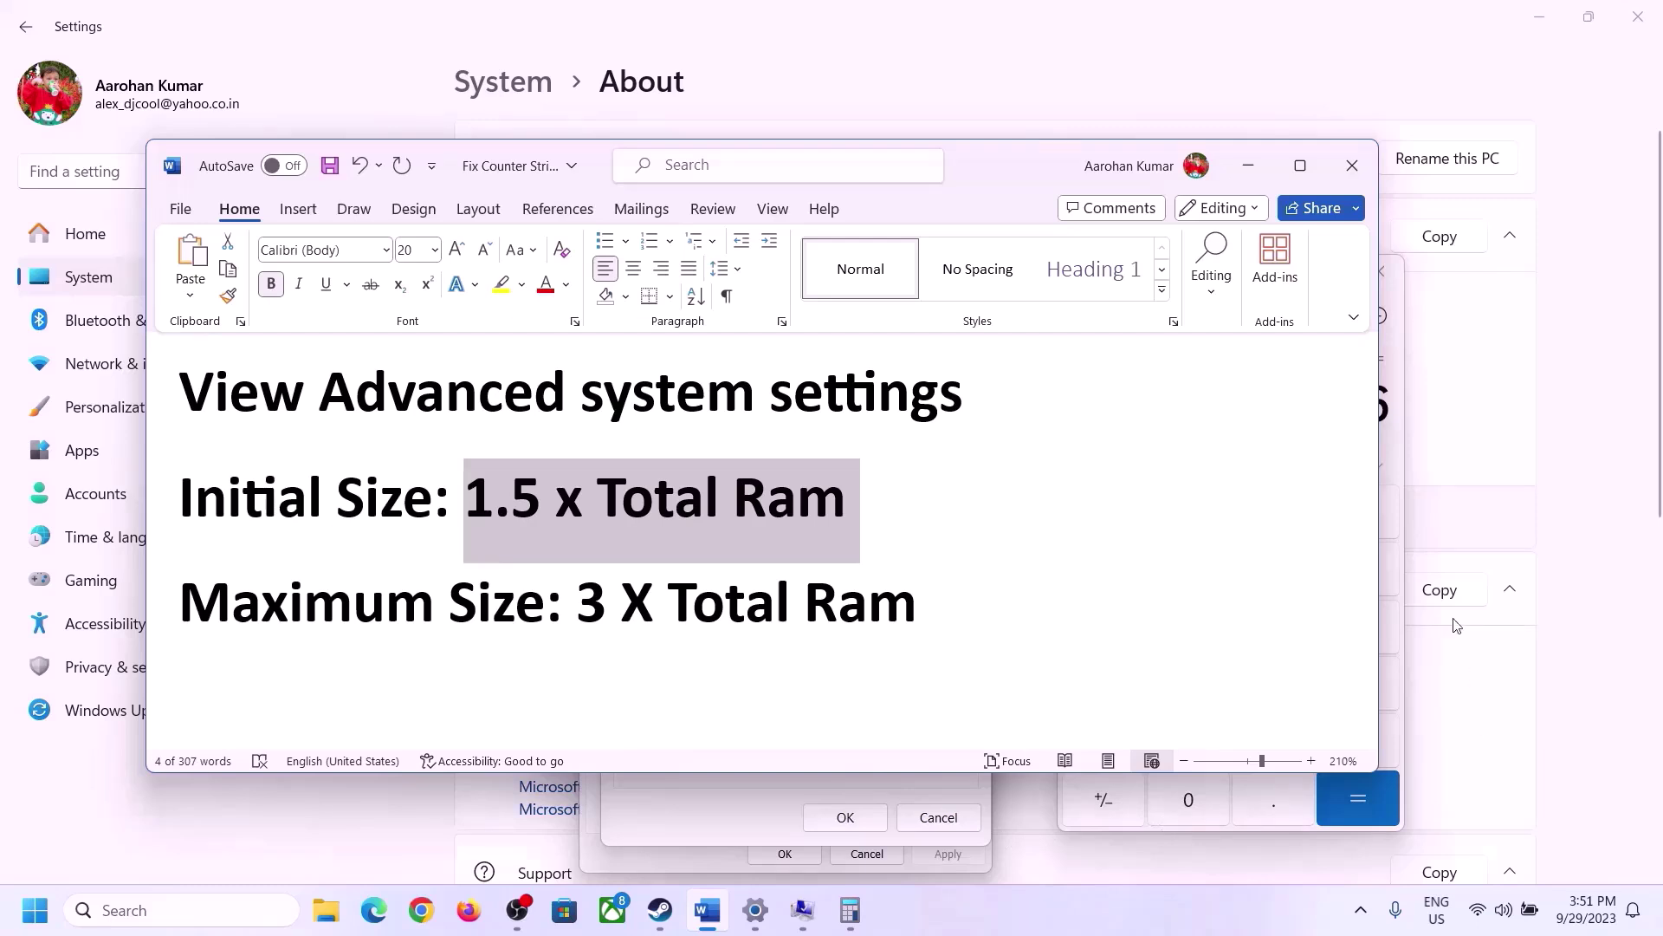
pyautogui.click(1397, 451)
pyautogui.click(1291, 513)
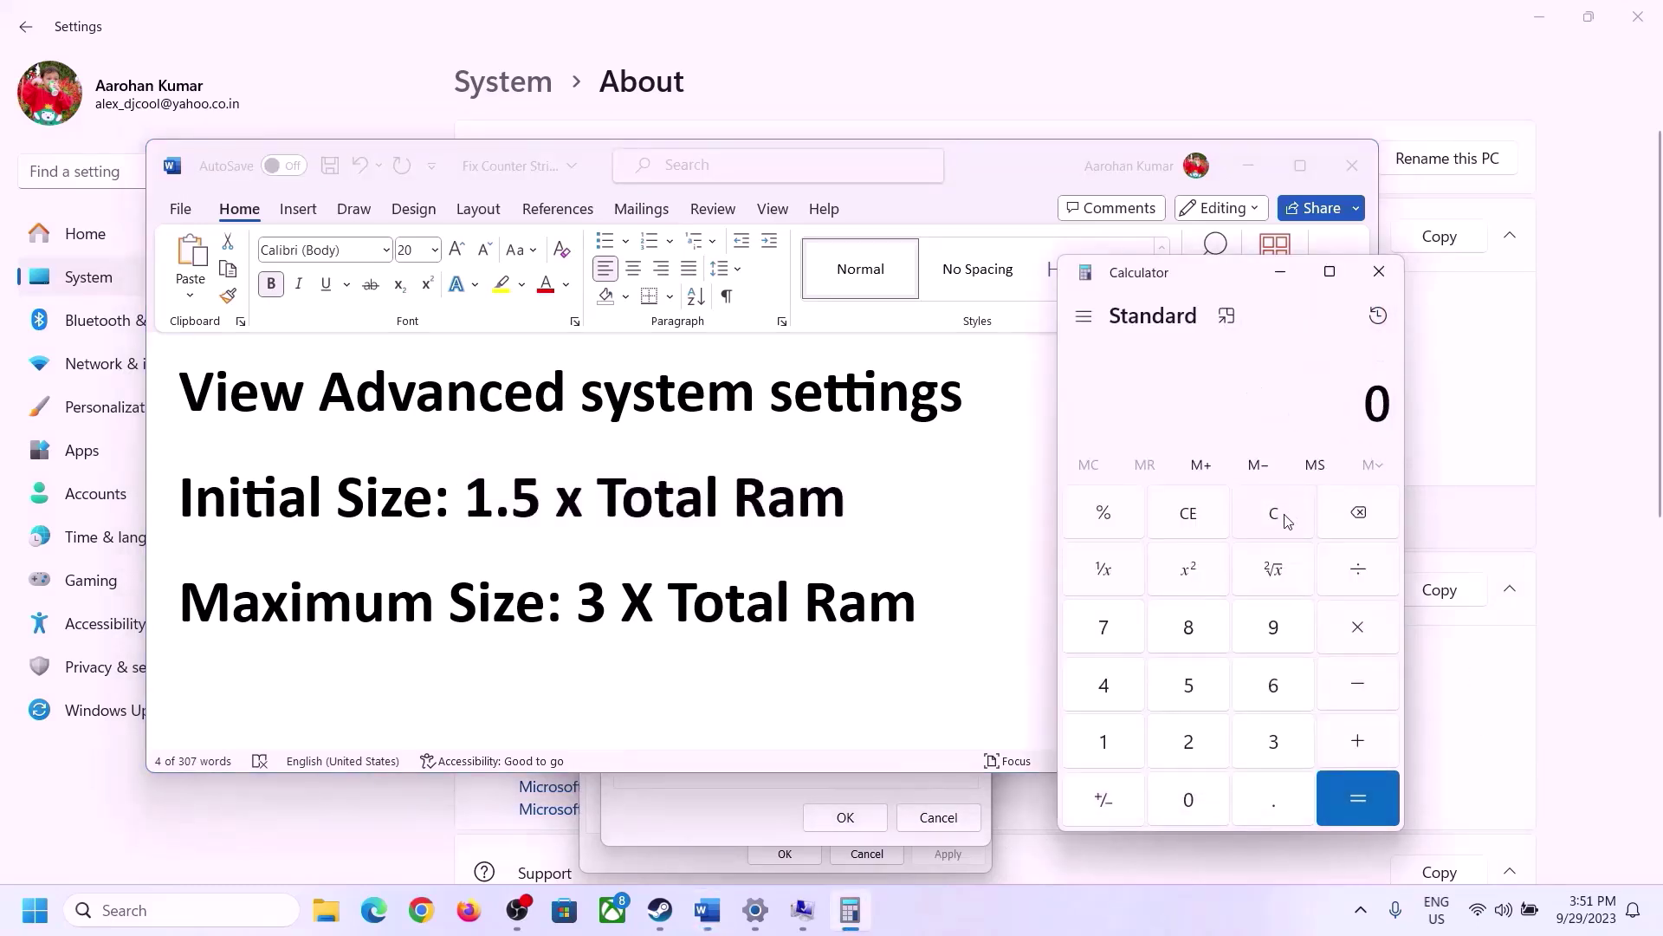
pyautogui.click(755, 910)
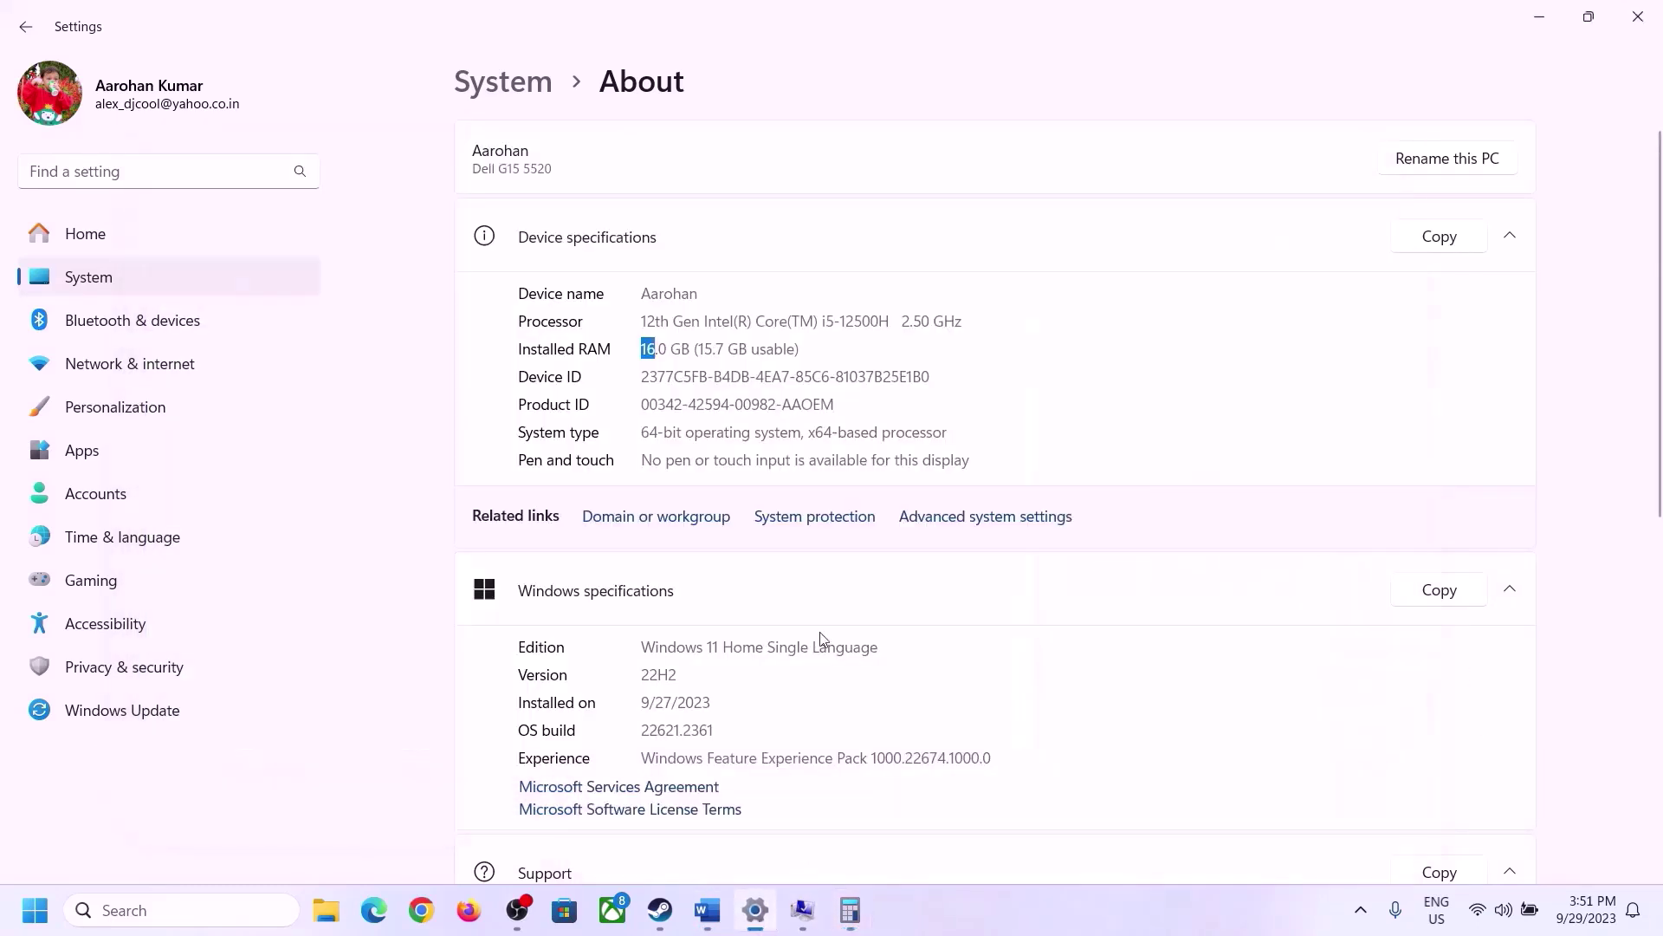
# - Return to Calculator and calculate 16 × 1024 again for the maximum size
pyautogui.click(849, 910)
pyautogui.click(1124, 738)
pyautogui.click(1249, 690)
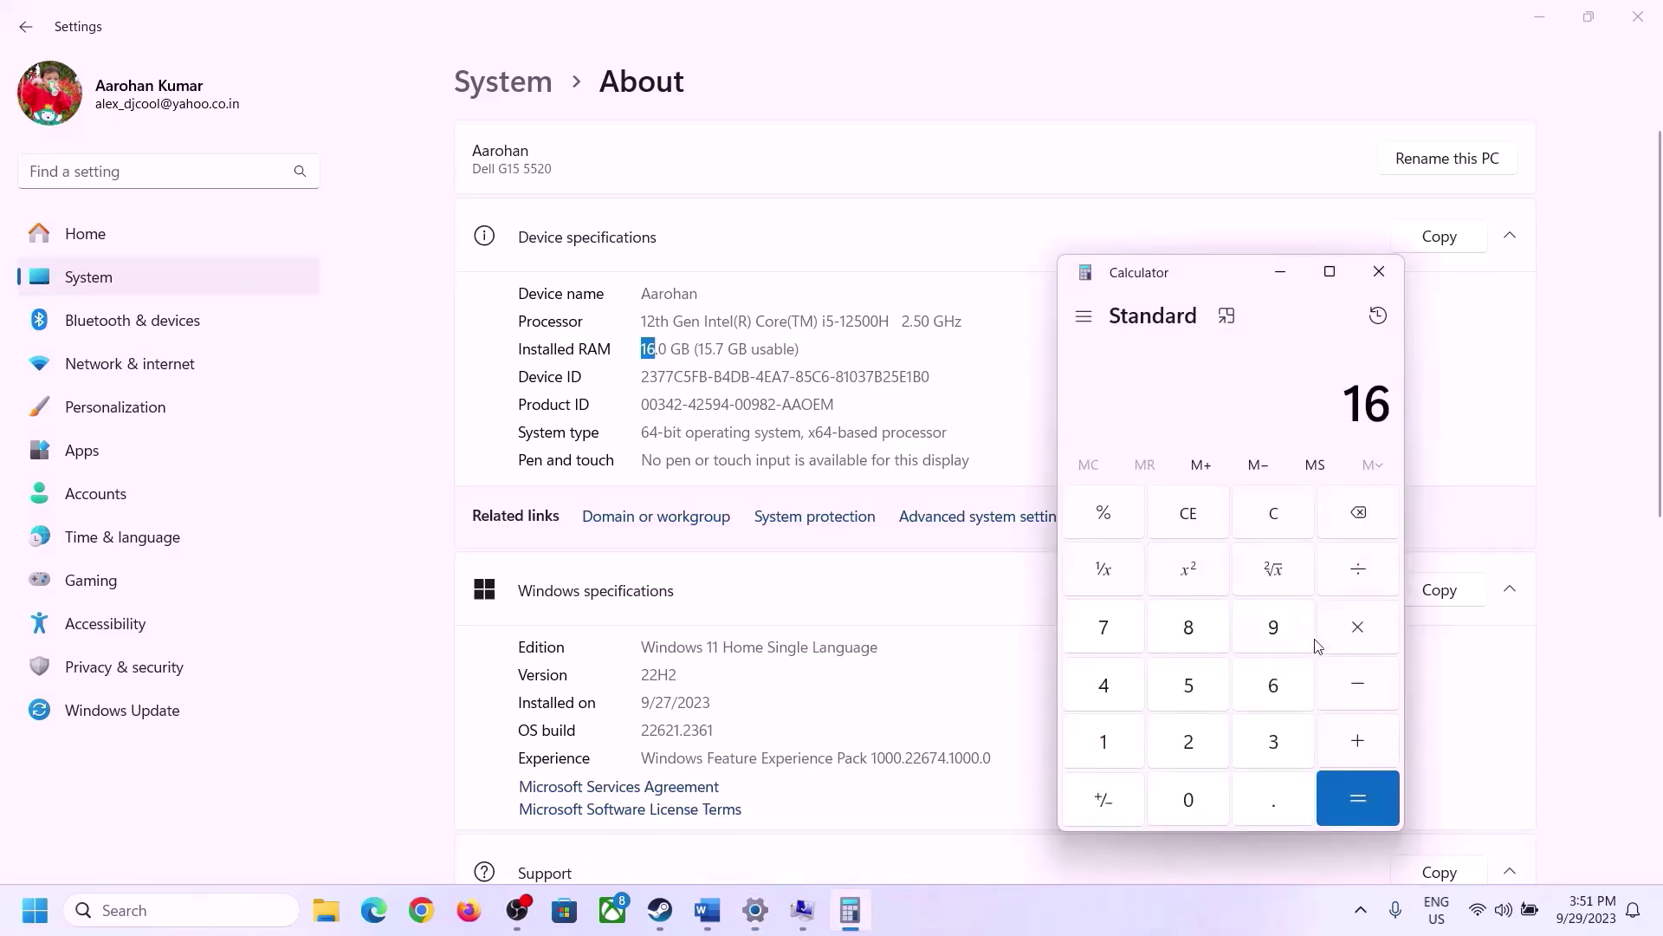
pyautogui.click(1349, 630)
pyautogui.click(1116, 731)
pyautogui.click(1170, 791)
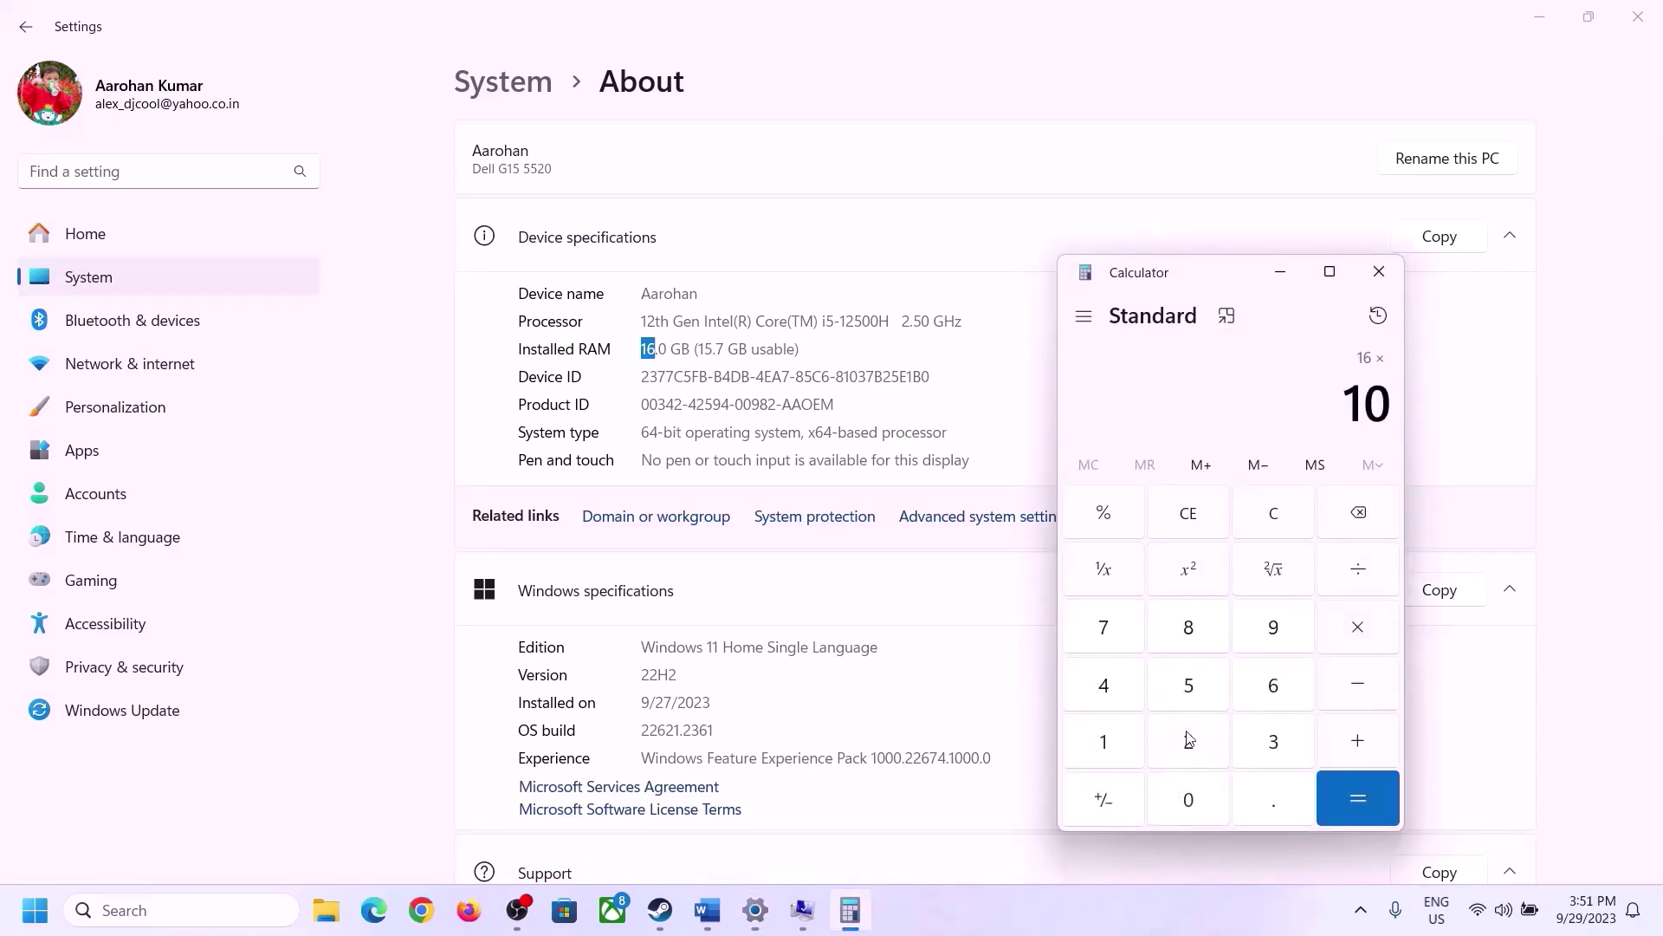
pyautogui.click(1165, 735)
pyautogui.click(1112, 694)
pyautogui.click(1344, 814)
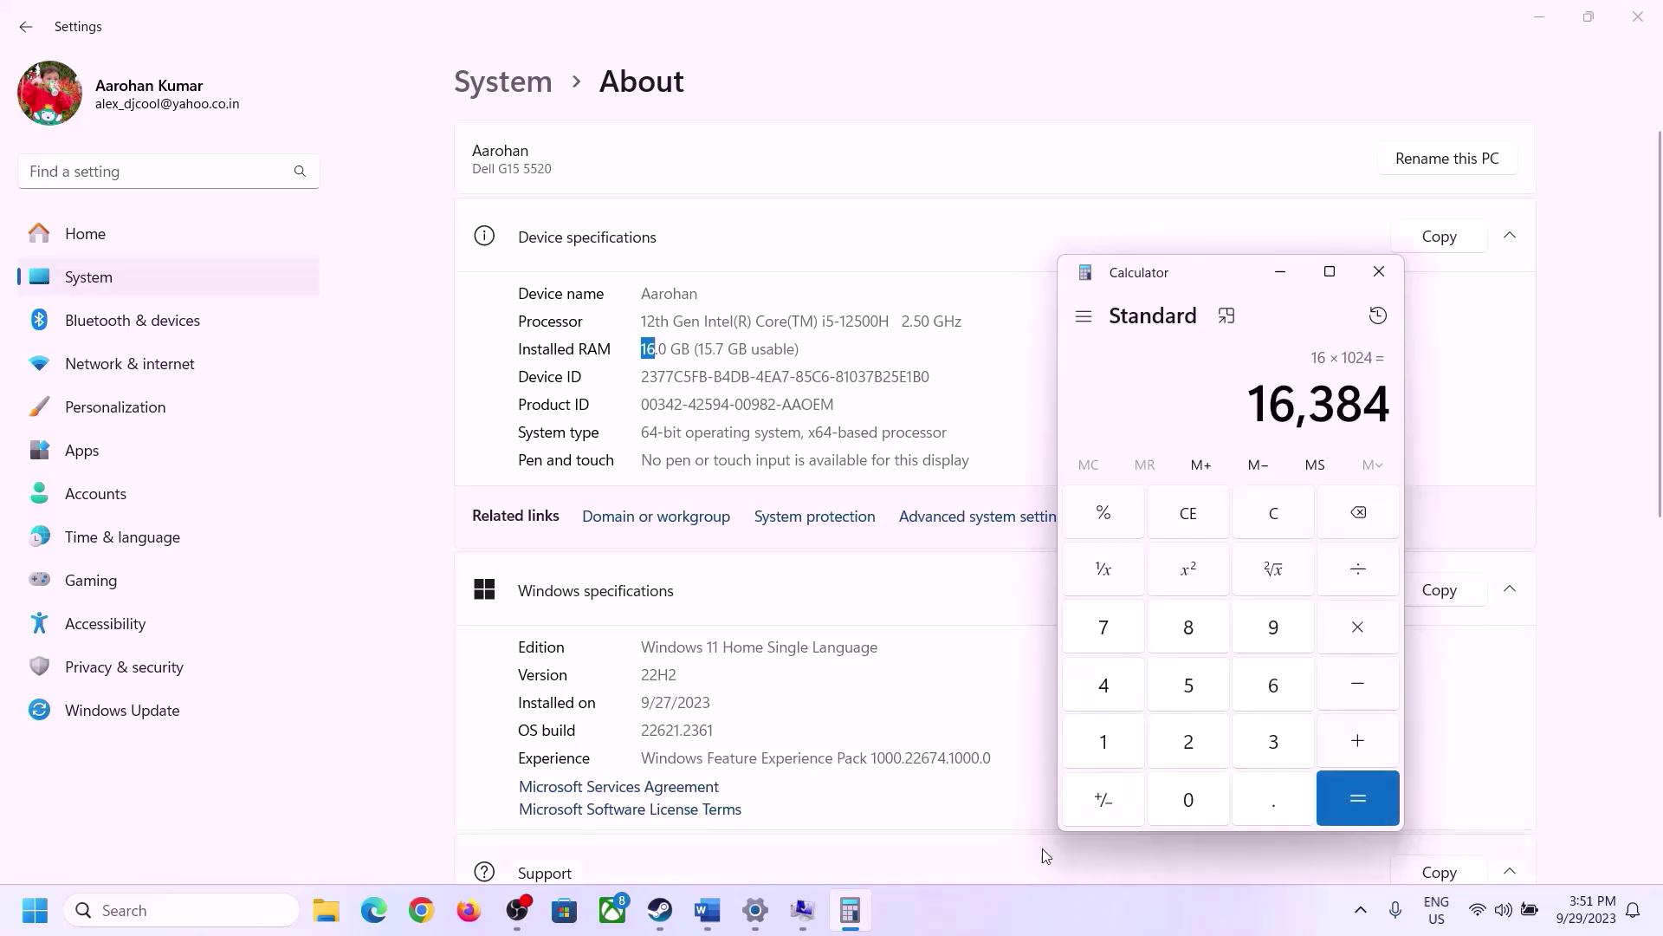
# - Check the maximum size rule in the notes, multiply the RAM total by 3 and set the maximum size to 49152 MB
pyautogui.click(708, 910)
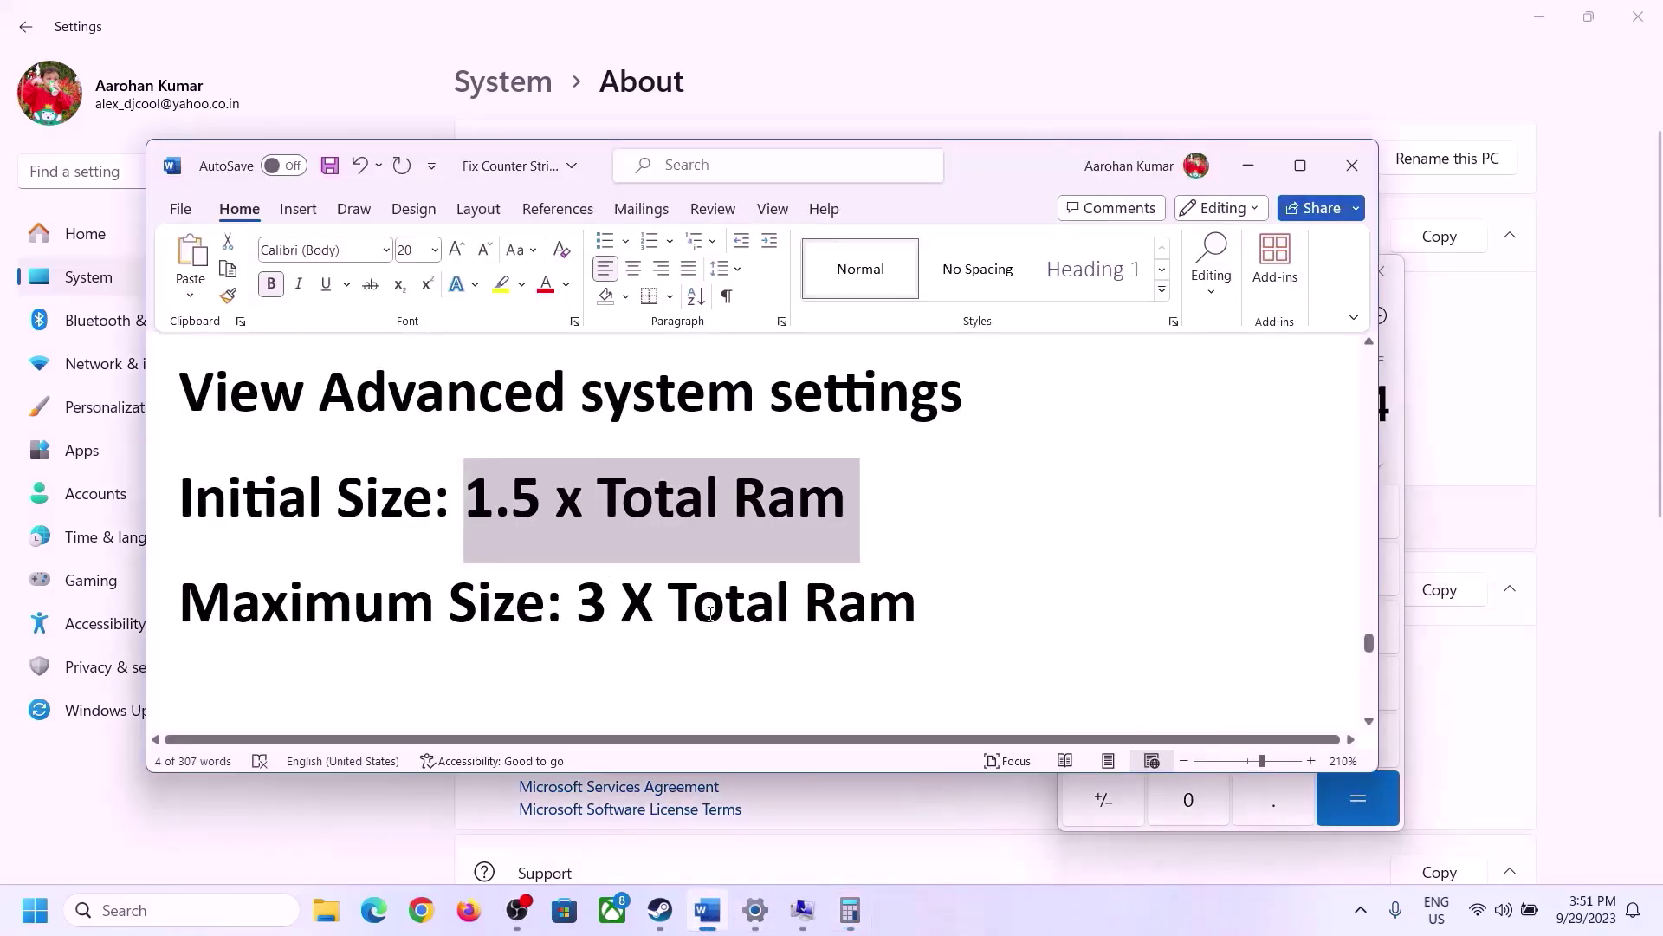
pyautogui.click(850, 909)
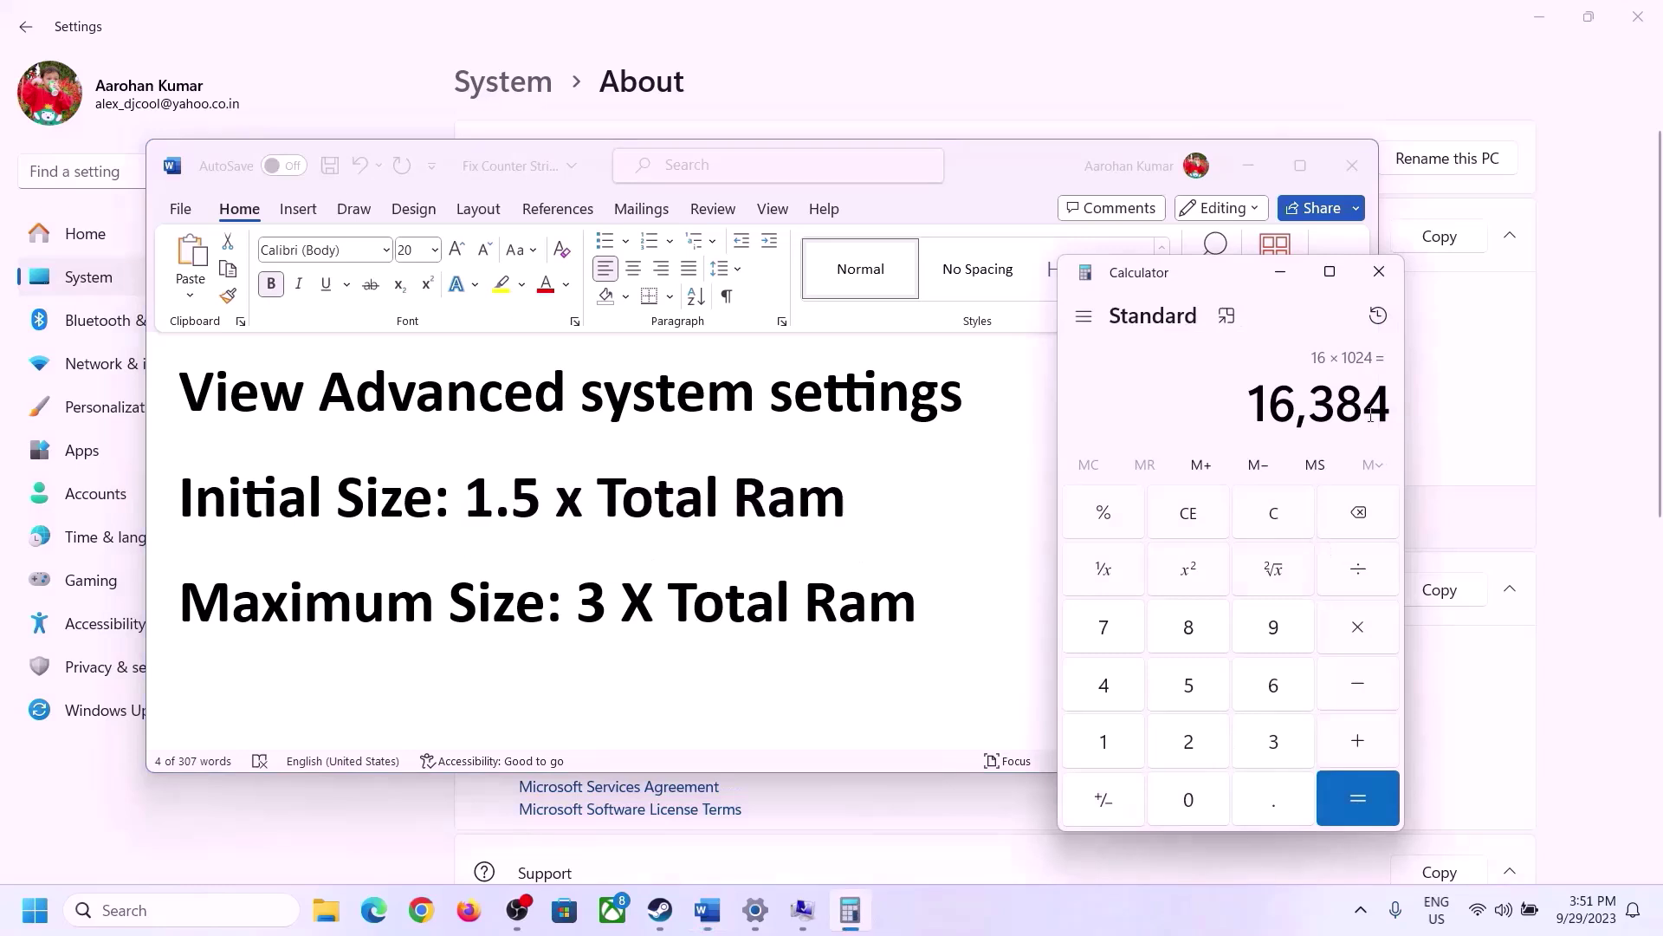
pyautogui.click(1358, 627)
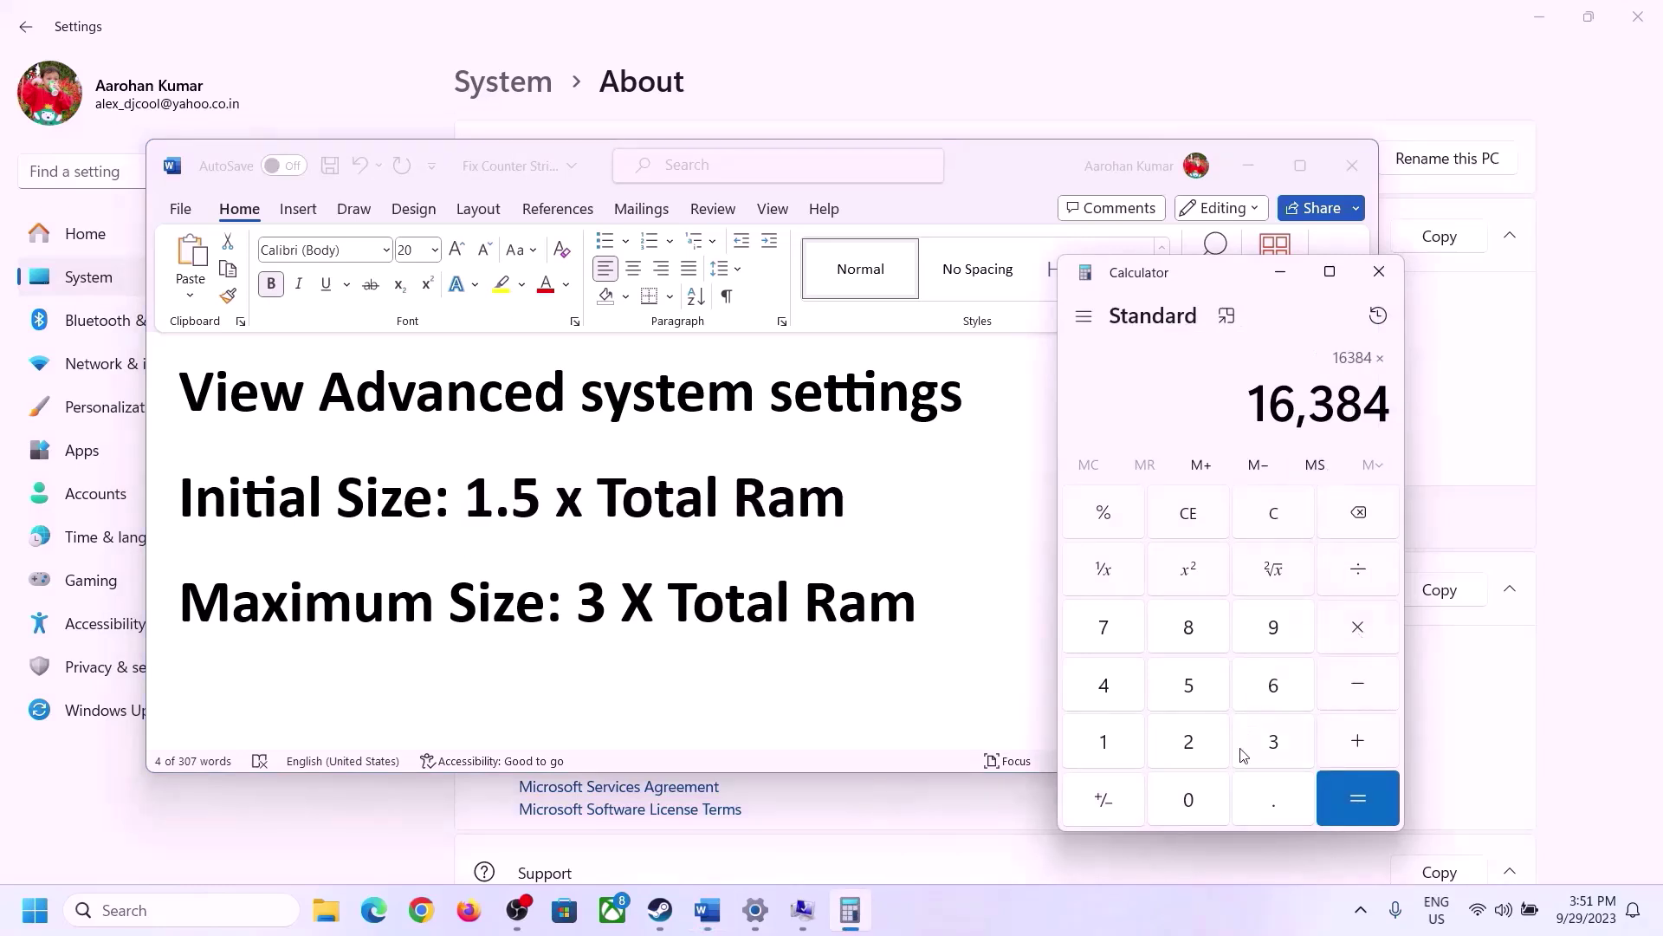
pyautogui.click(1272, 742)
pyautogui.click(1381, 800)
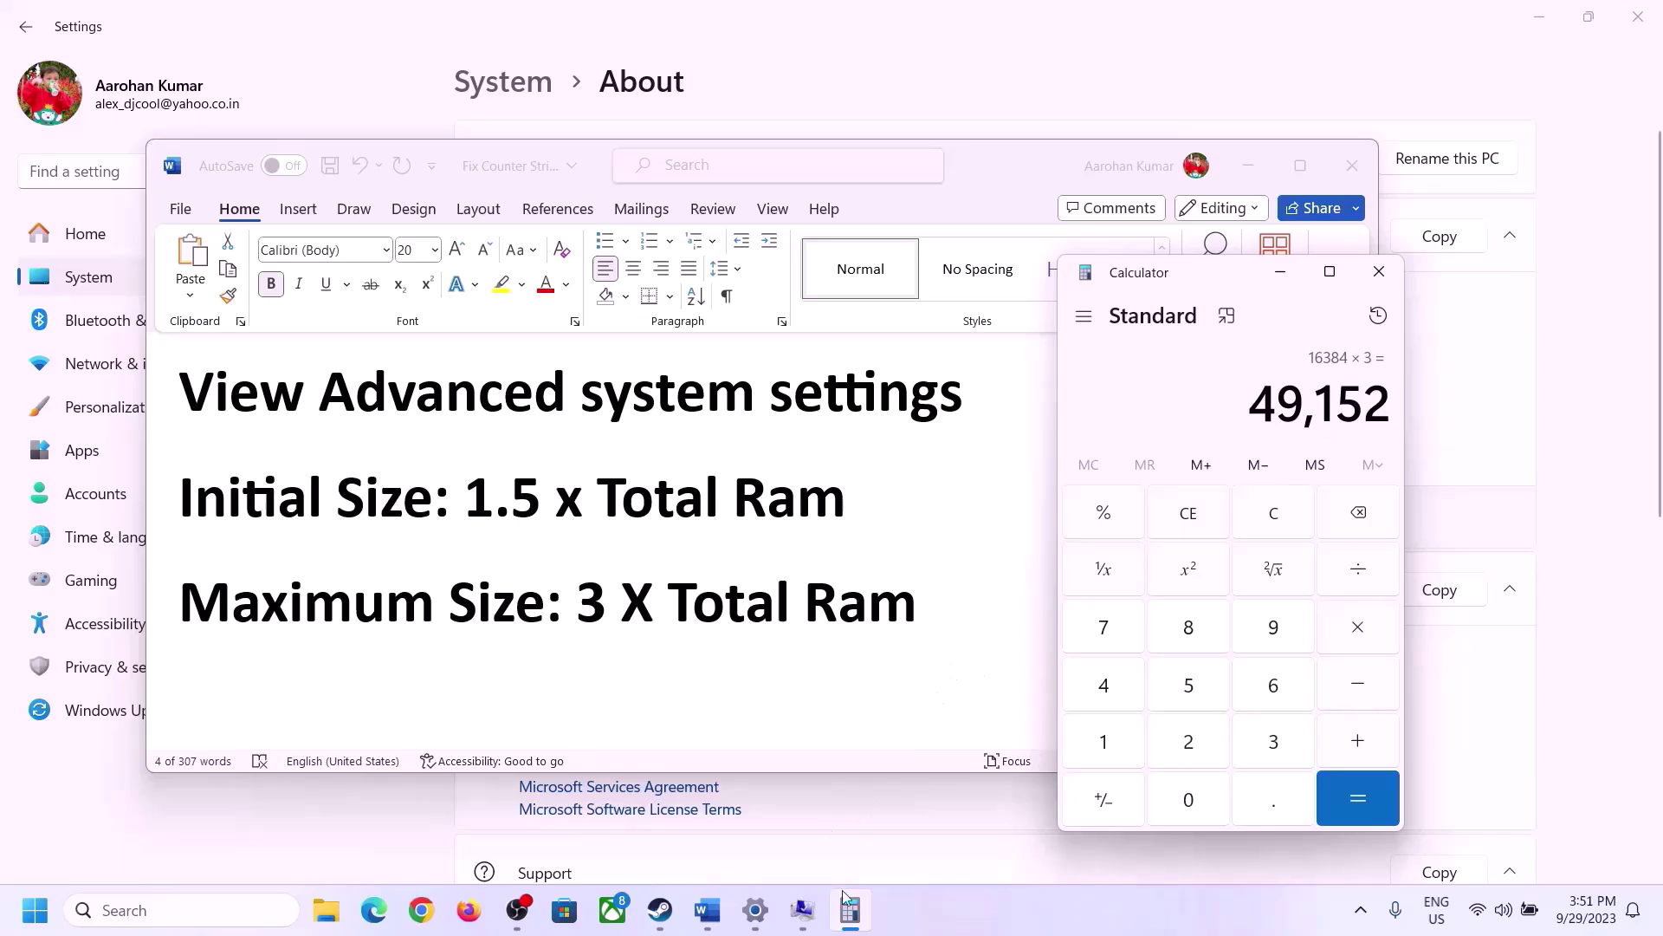
pyautogui.click(802, 910)
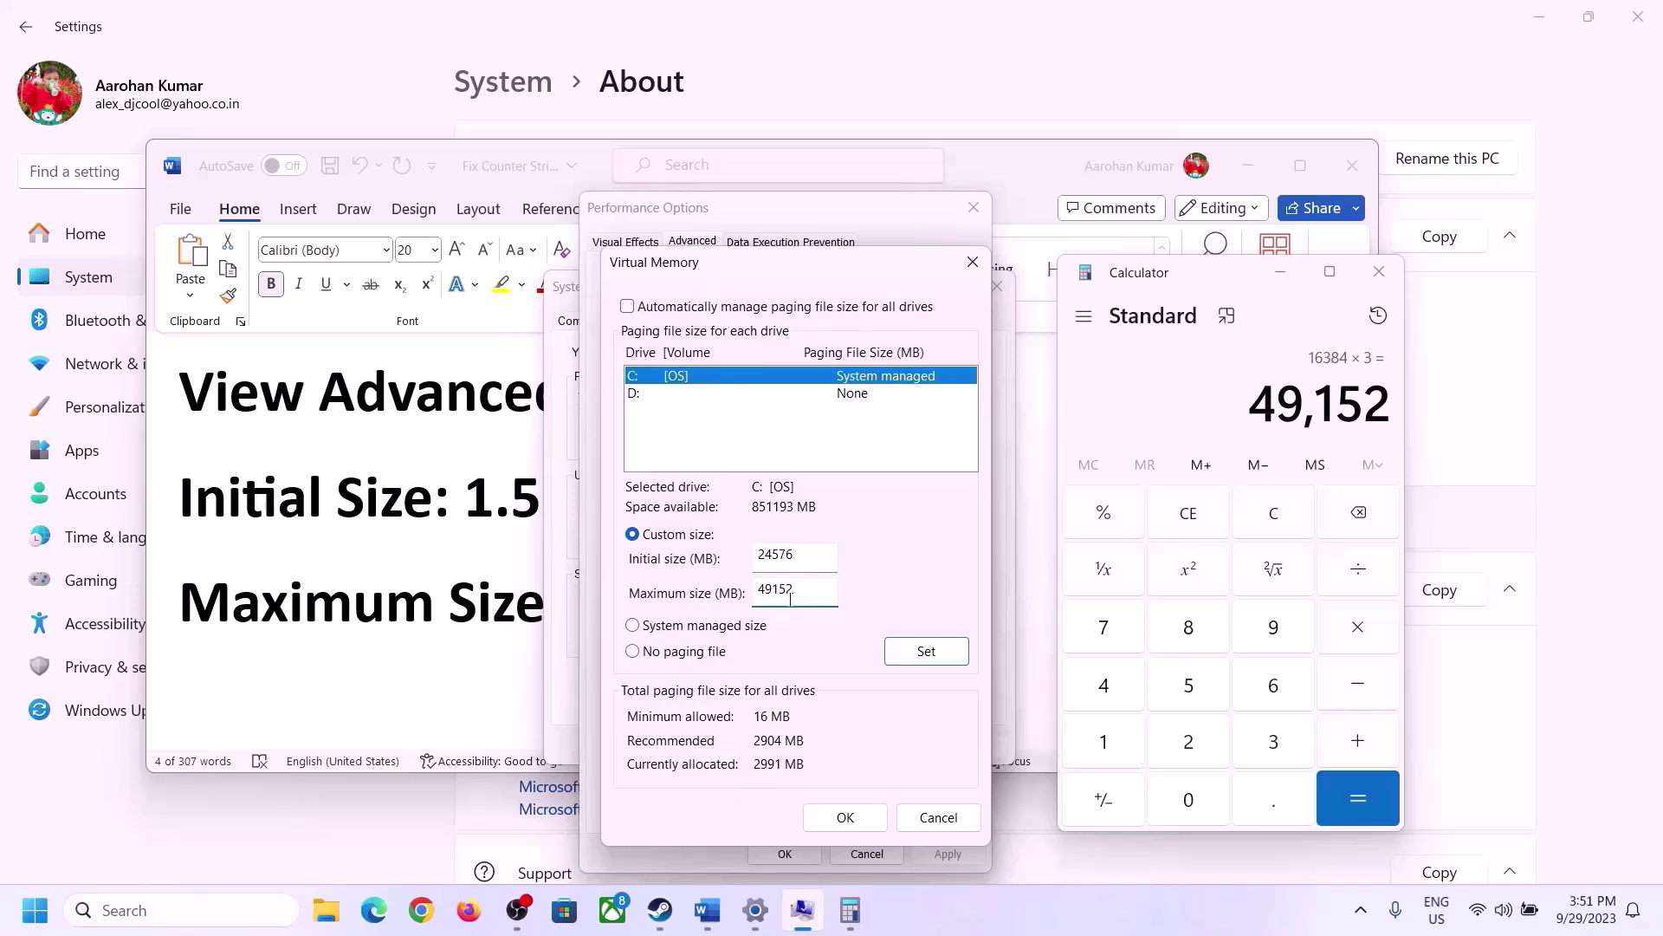
# - Assign the custom paging file size to drive C:, accept the Virtual Memory settings and acknowledge the restart notice
pyautogui.click(926, 654)
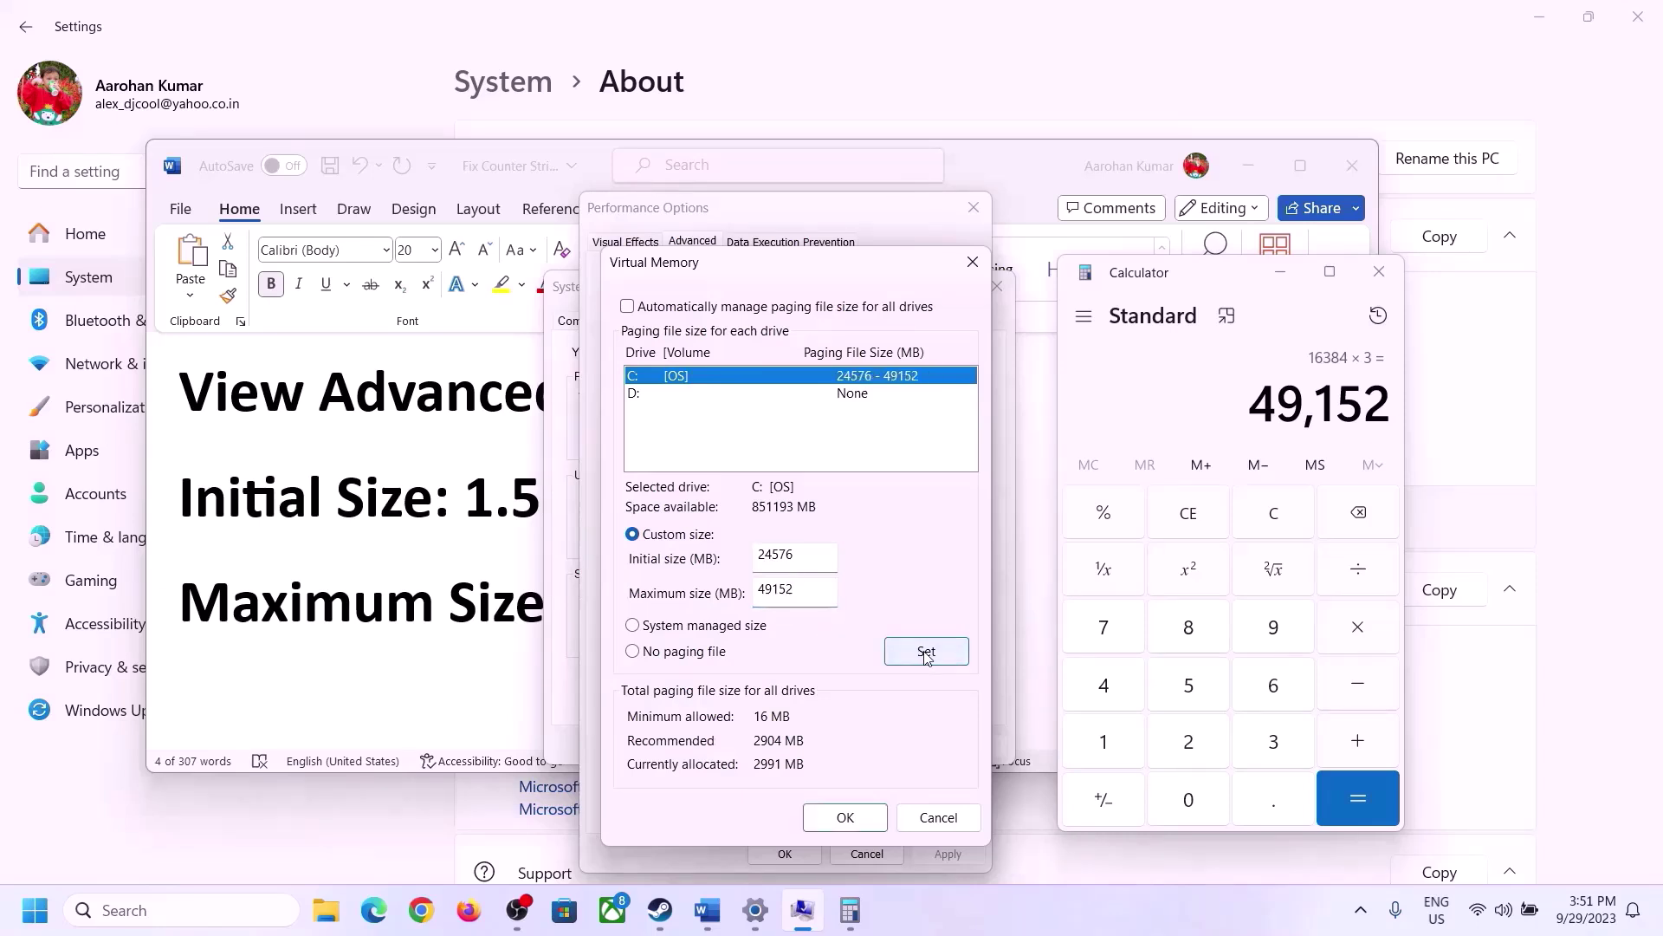
pyautogui.click(849, 819)
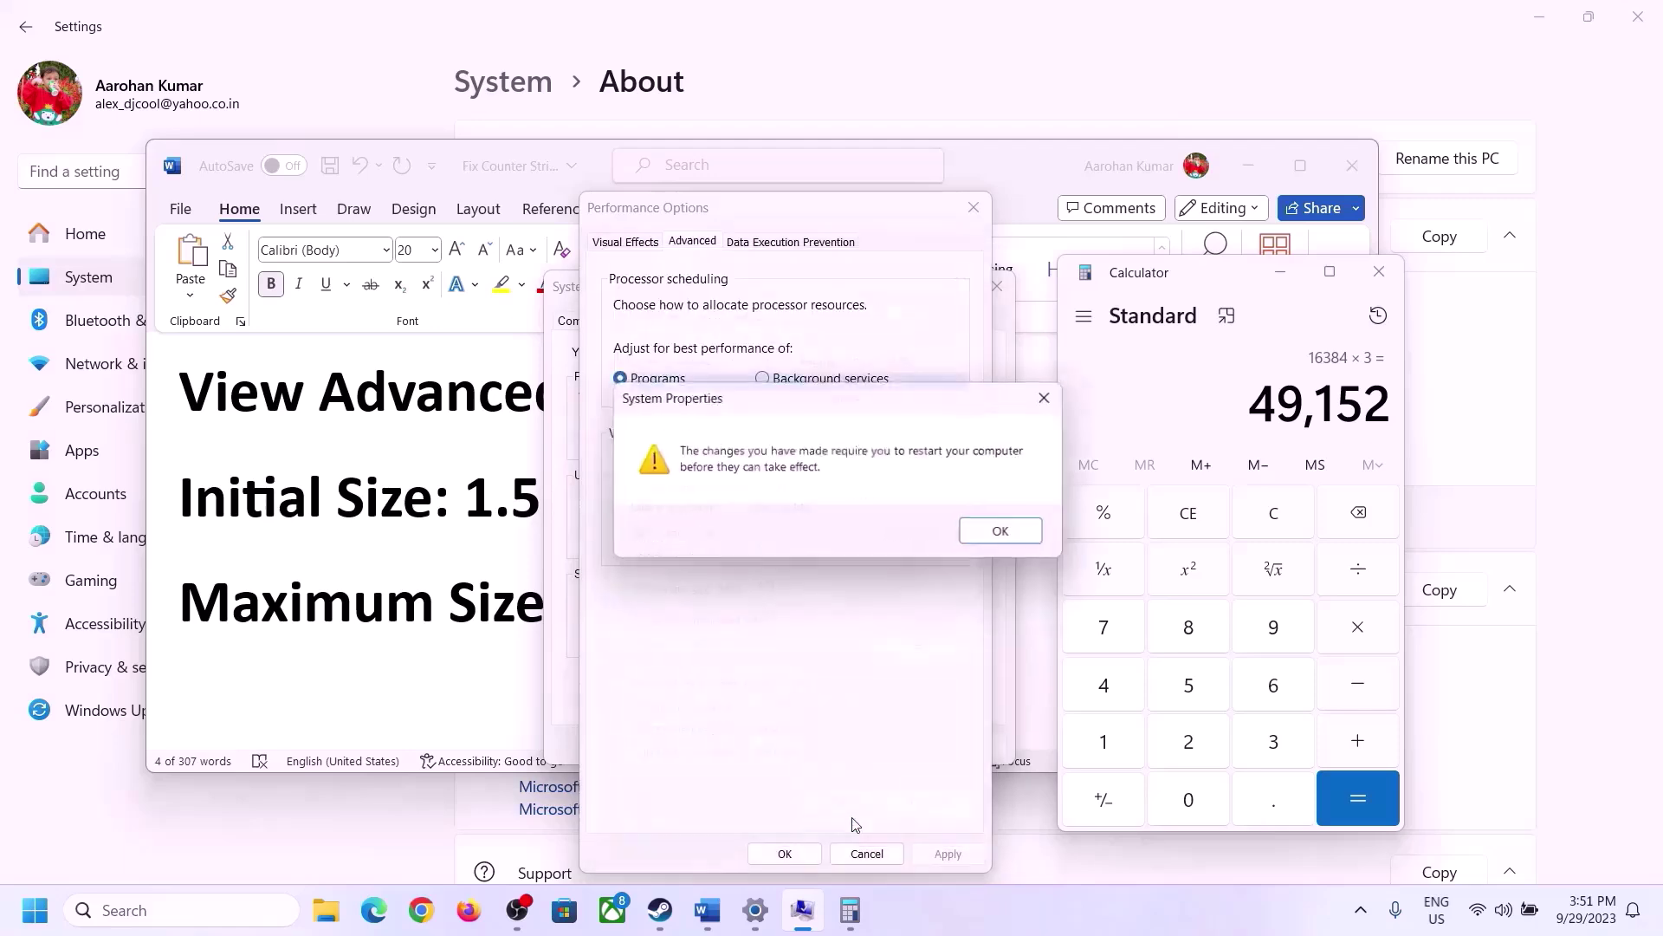
pyautogui.click(1005, 532)
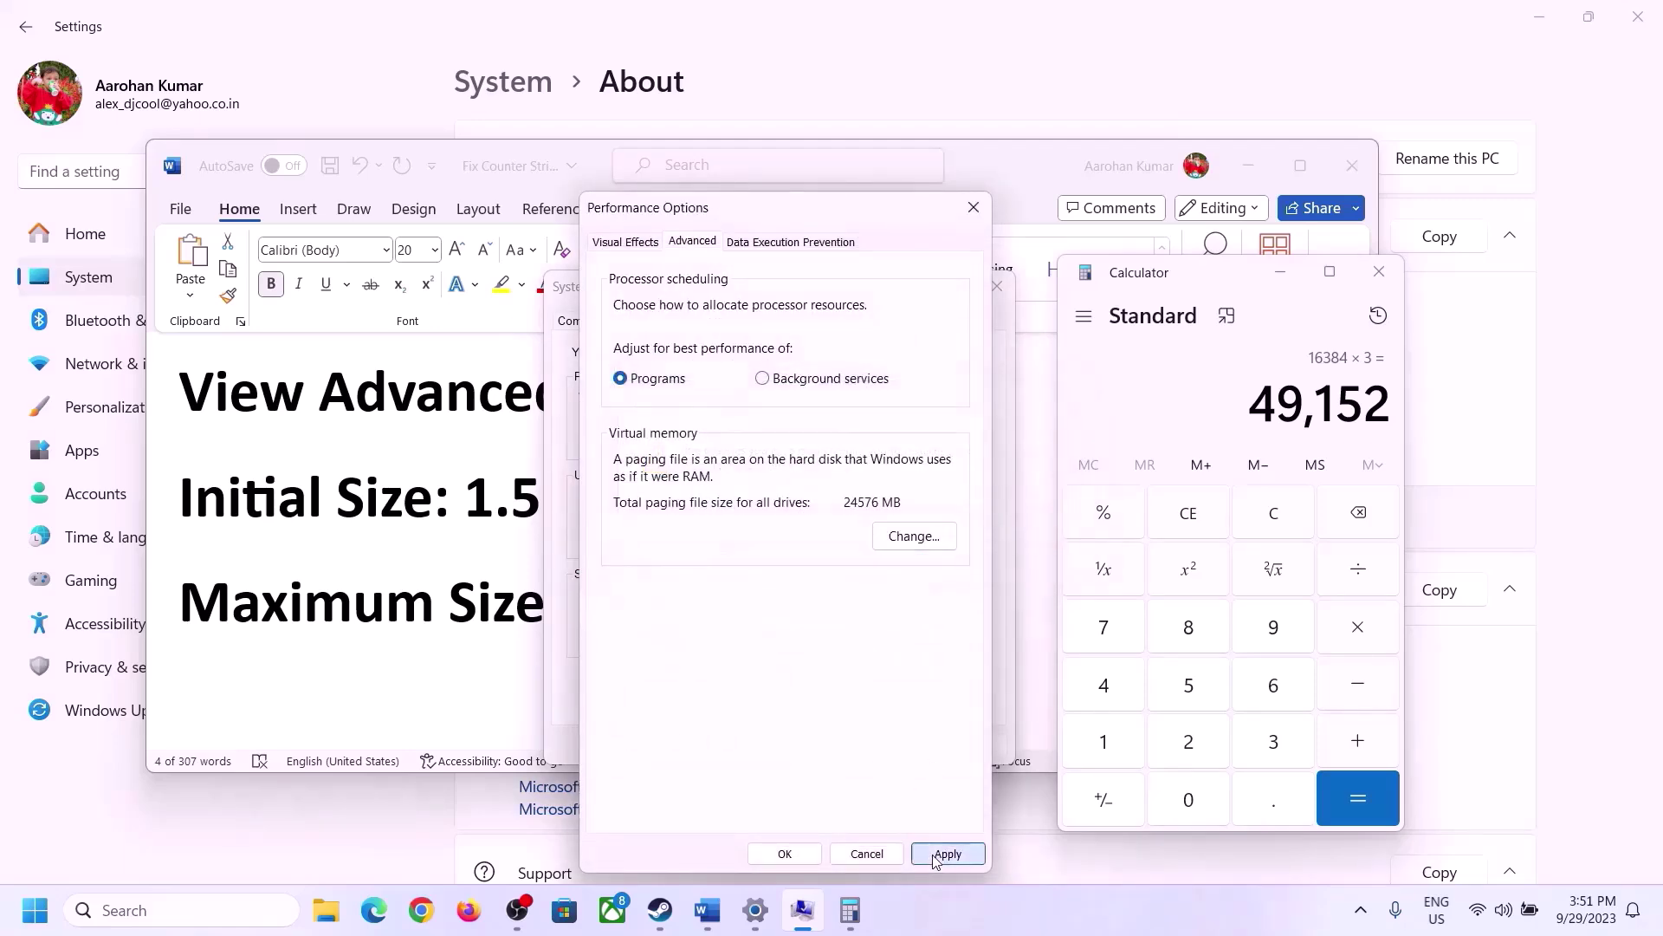
# - Apply and close Performance Options and System Properties, dismissing the restart prompt without restarting
pyautogui.click(947, 854)
pyautogui.click(786, 854)
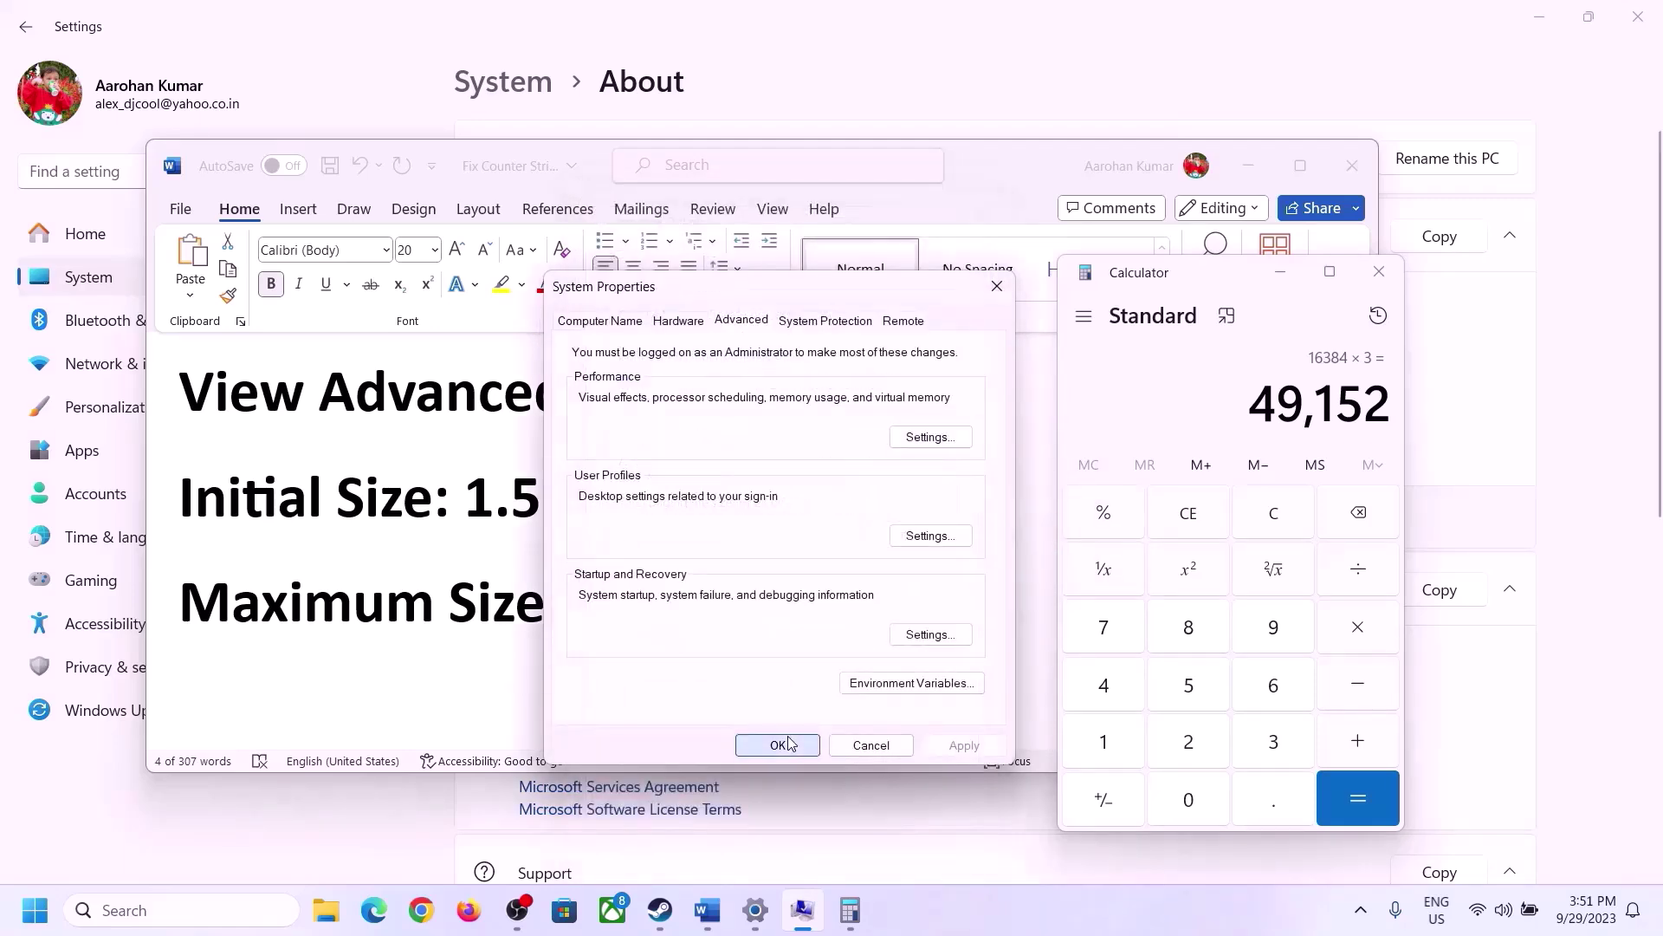
pyautogui.click(789, 744)
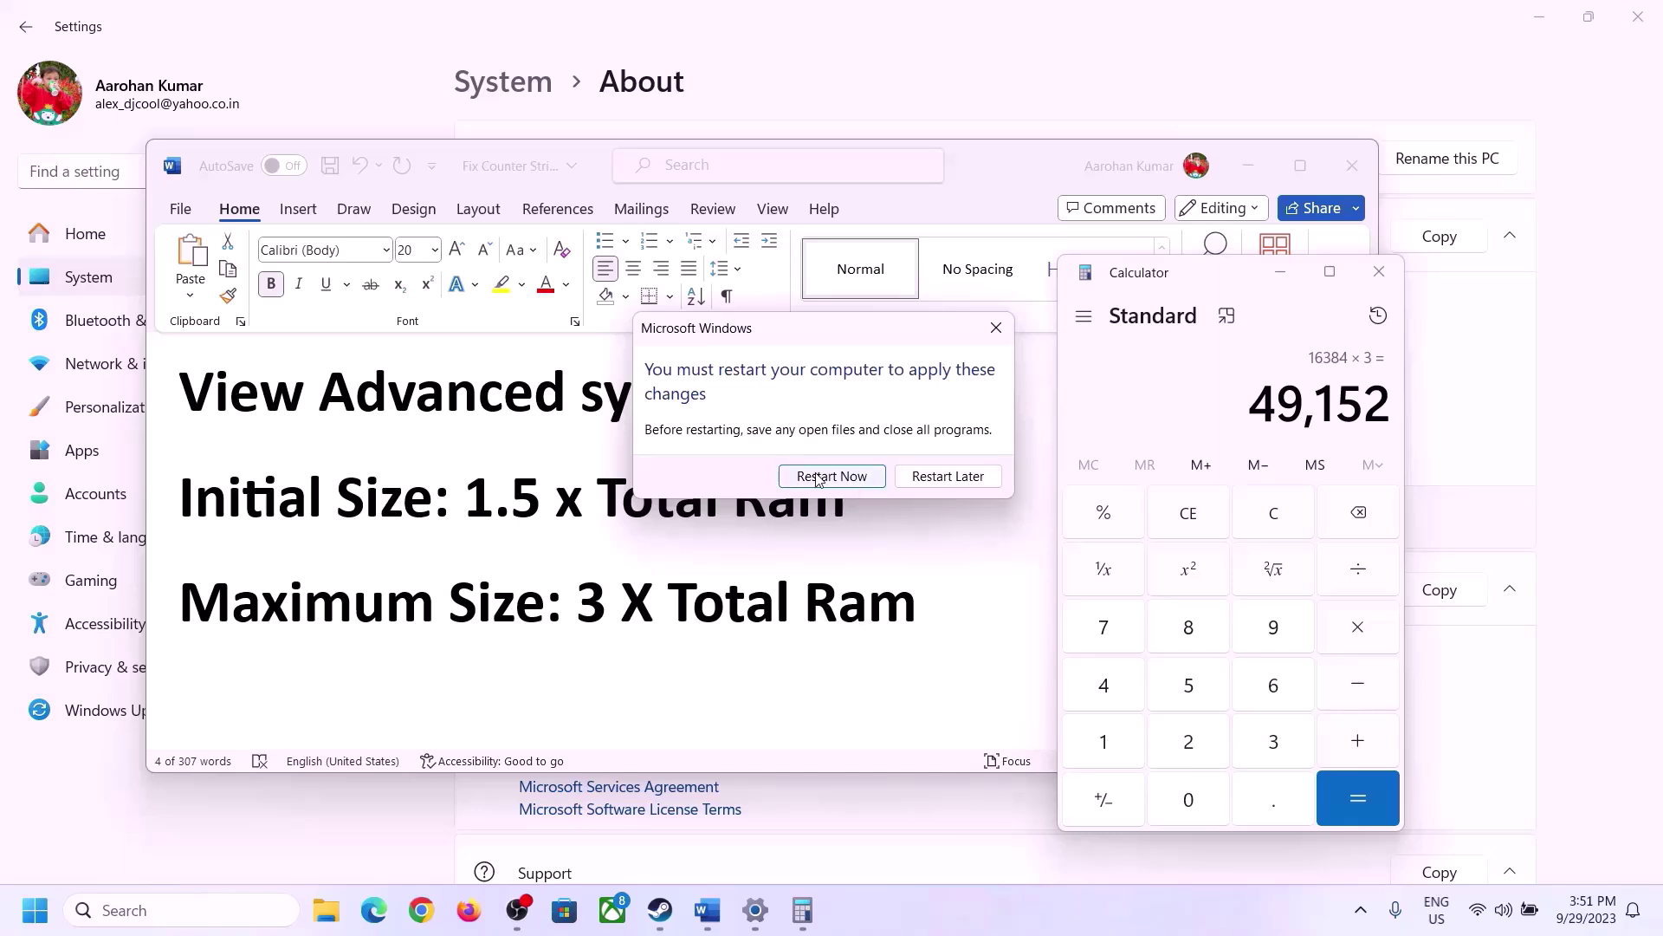
pyautogui.click(996, 328)
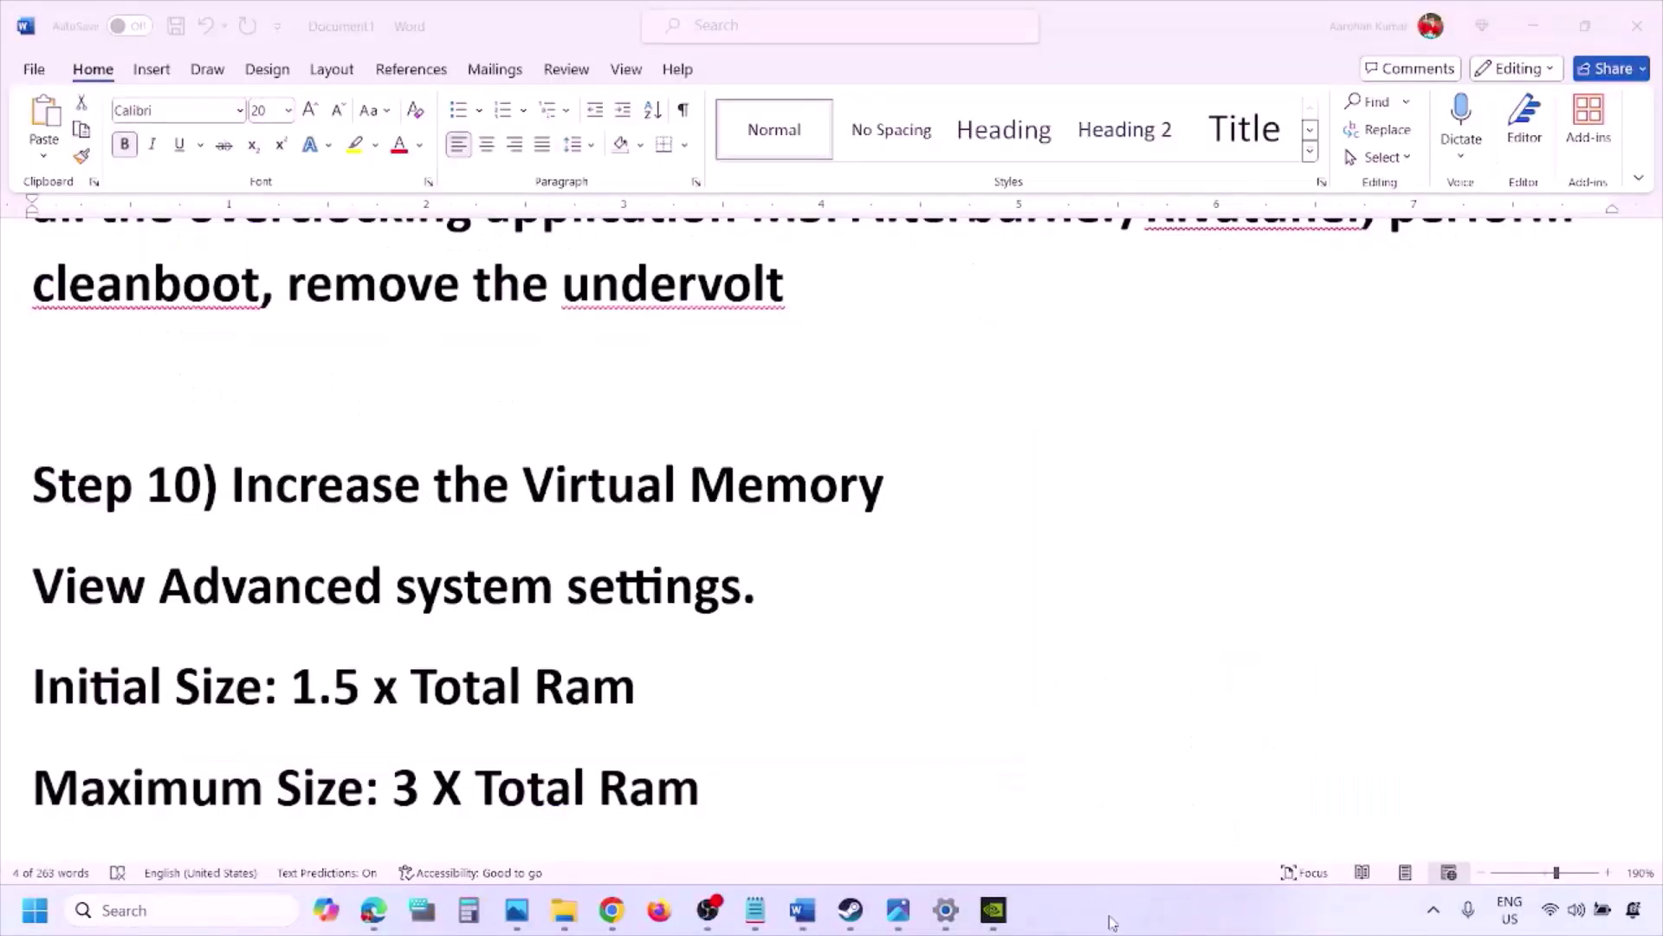
# - Read Step 11 in the troubleshooting notes and highlight its "Update BIOS" instruction
pyautogui.scroll(-5, 575, 624)
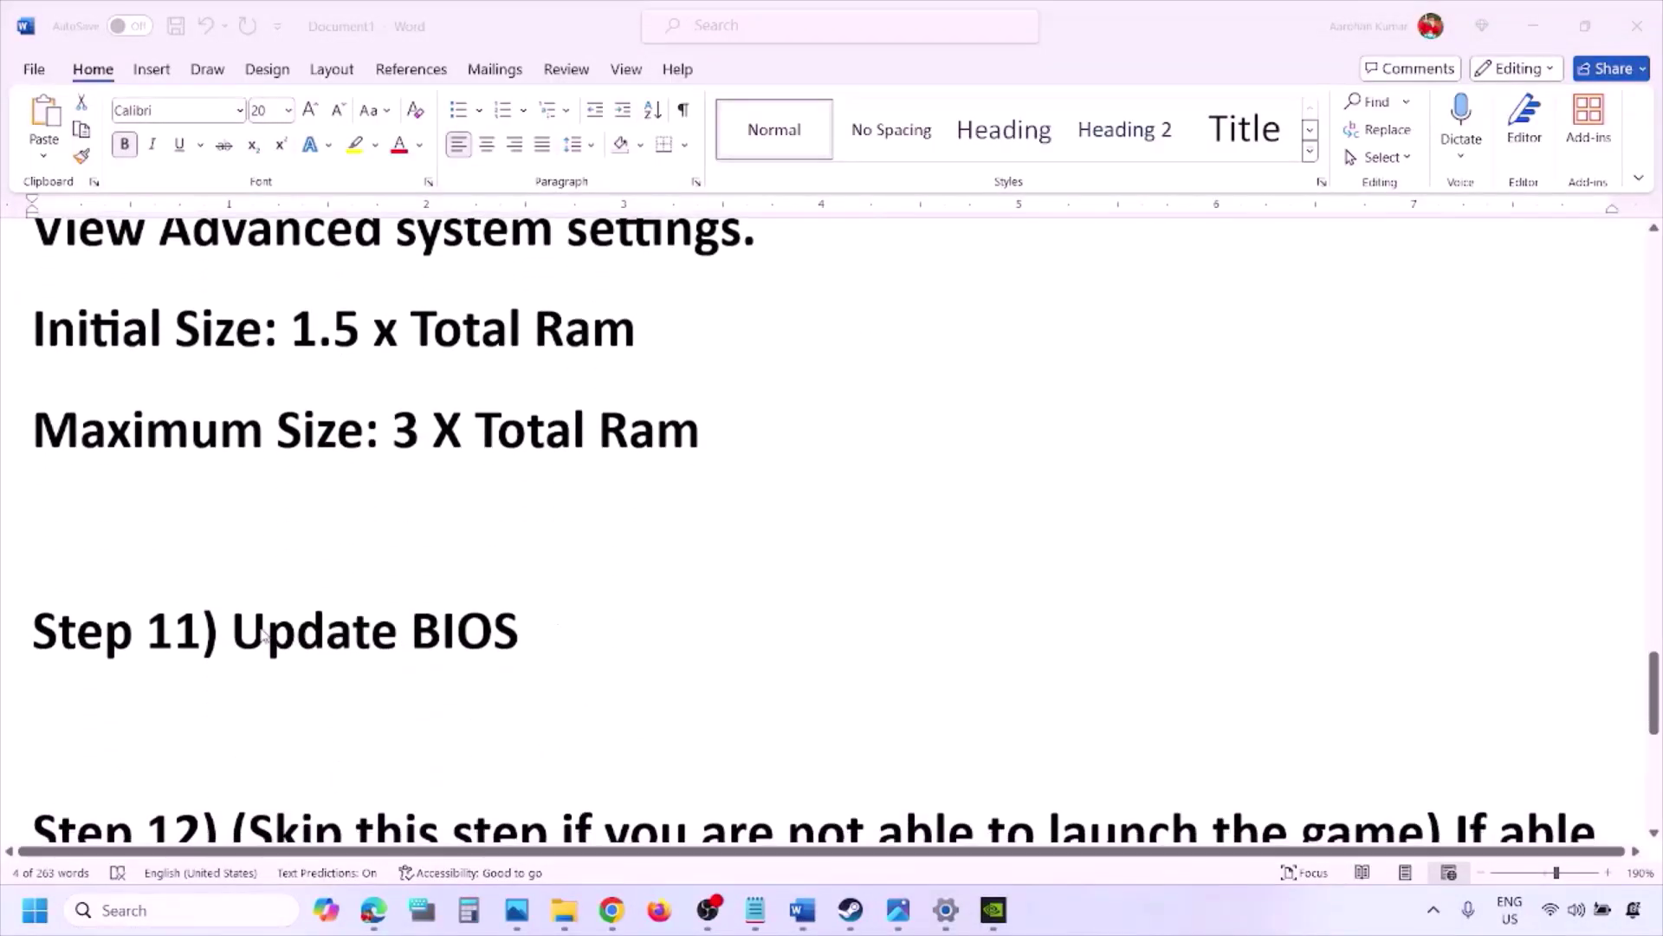
pyautogui.click(234, 638)
pyautogui.moveTo(232, 634); pyautogui.dragTo(557, 627)
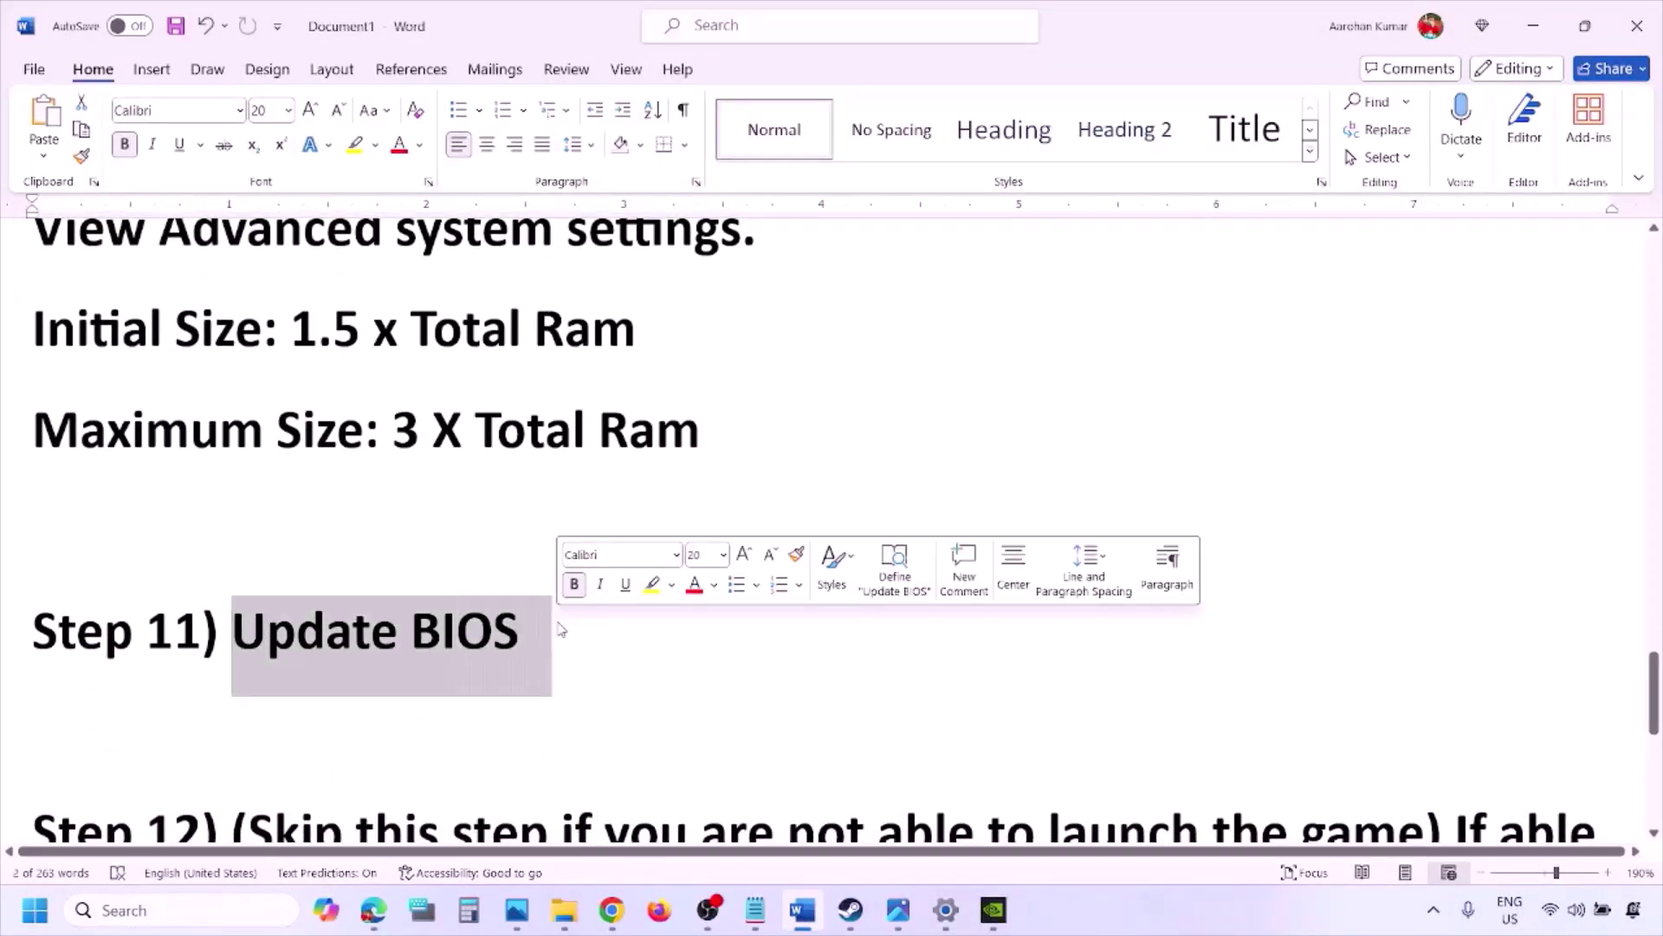
pyautogui.click(559, 630)
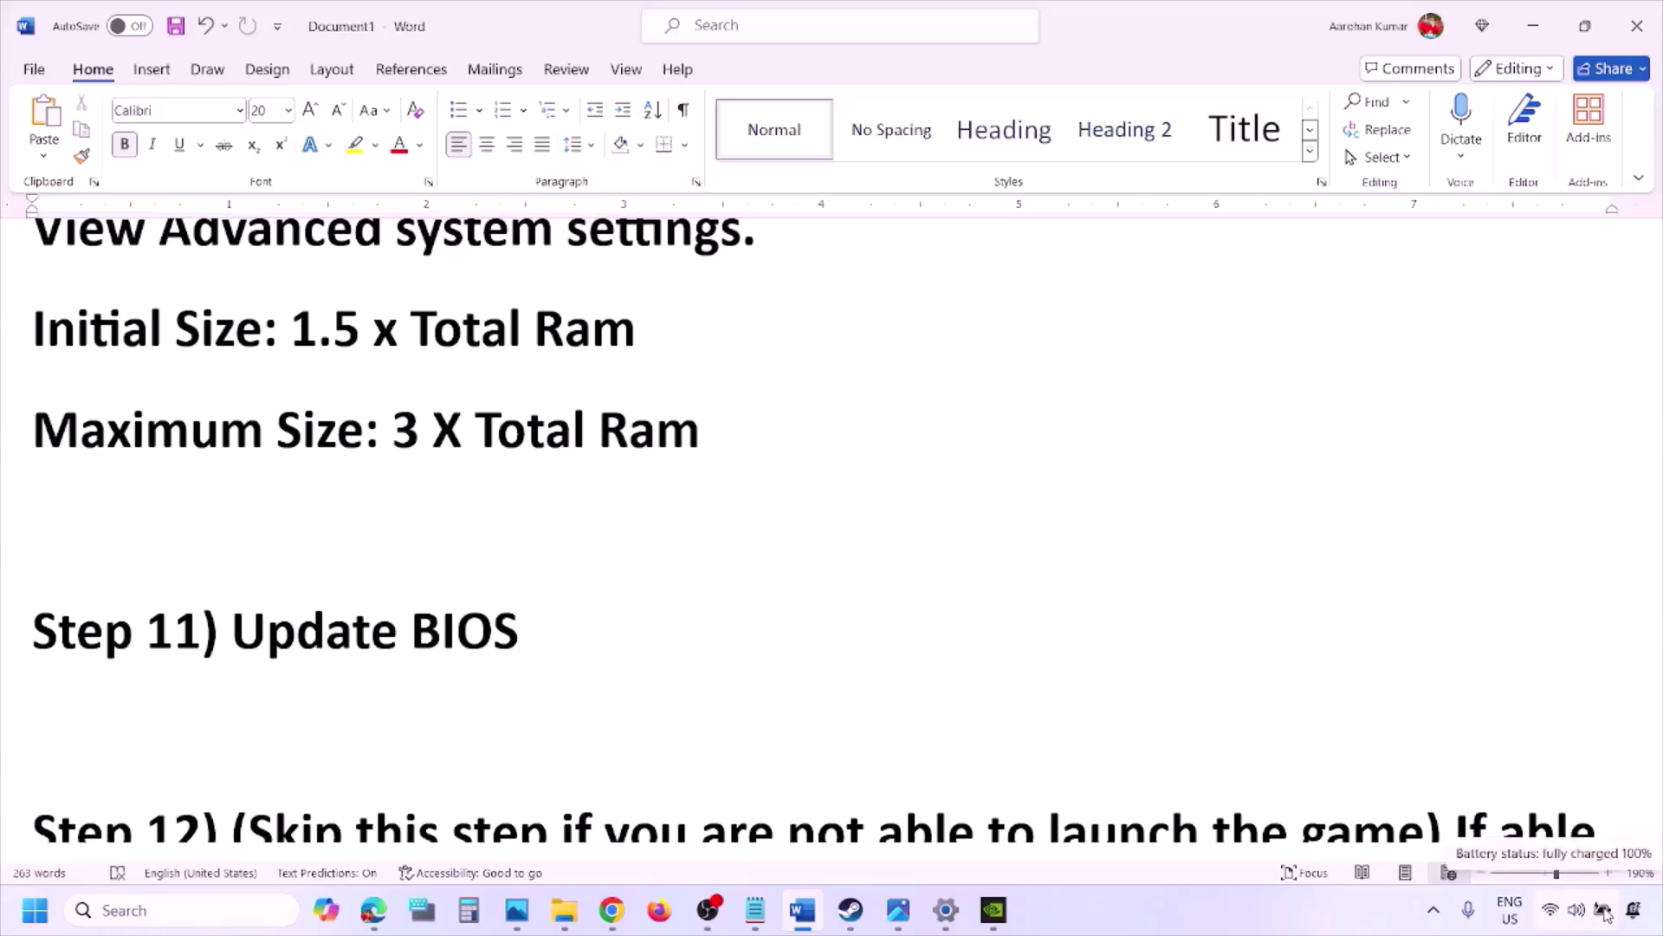
# - Review Step 12 in the notes, highlighting the advice on Windowed mode, lower video settings and medium/low graphics quality
pyautogui.click(1301, 911)
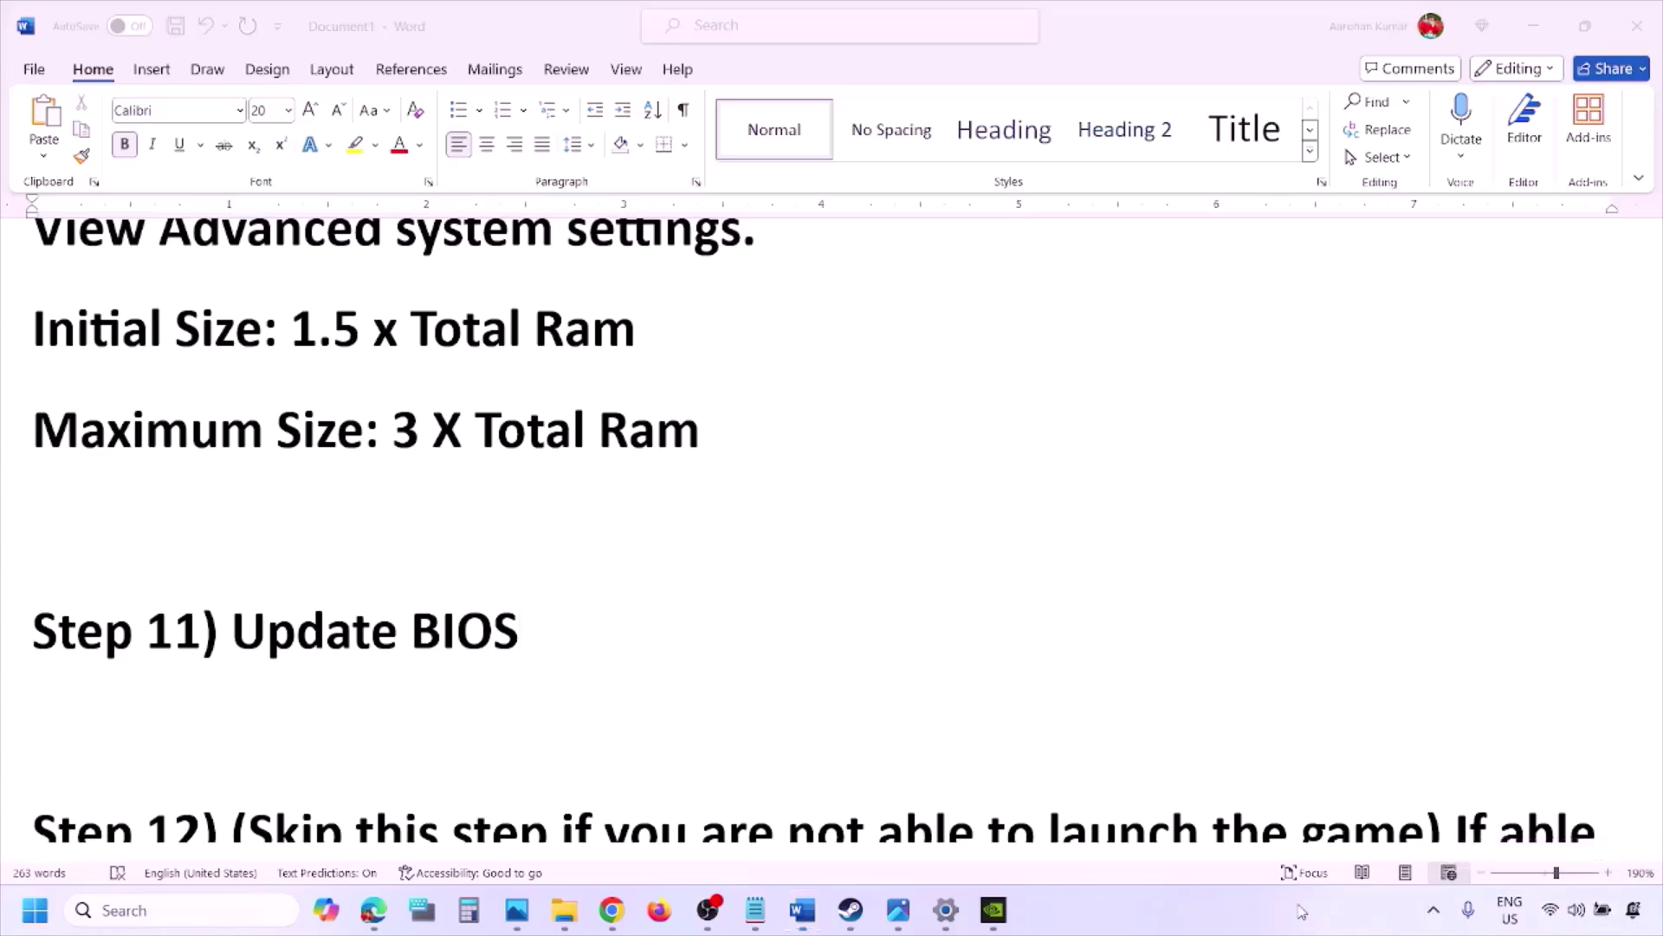
pyautogui.scroll(-3, 728, 671)
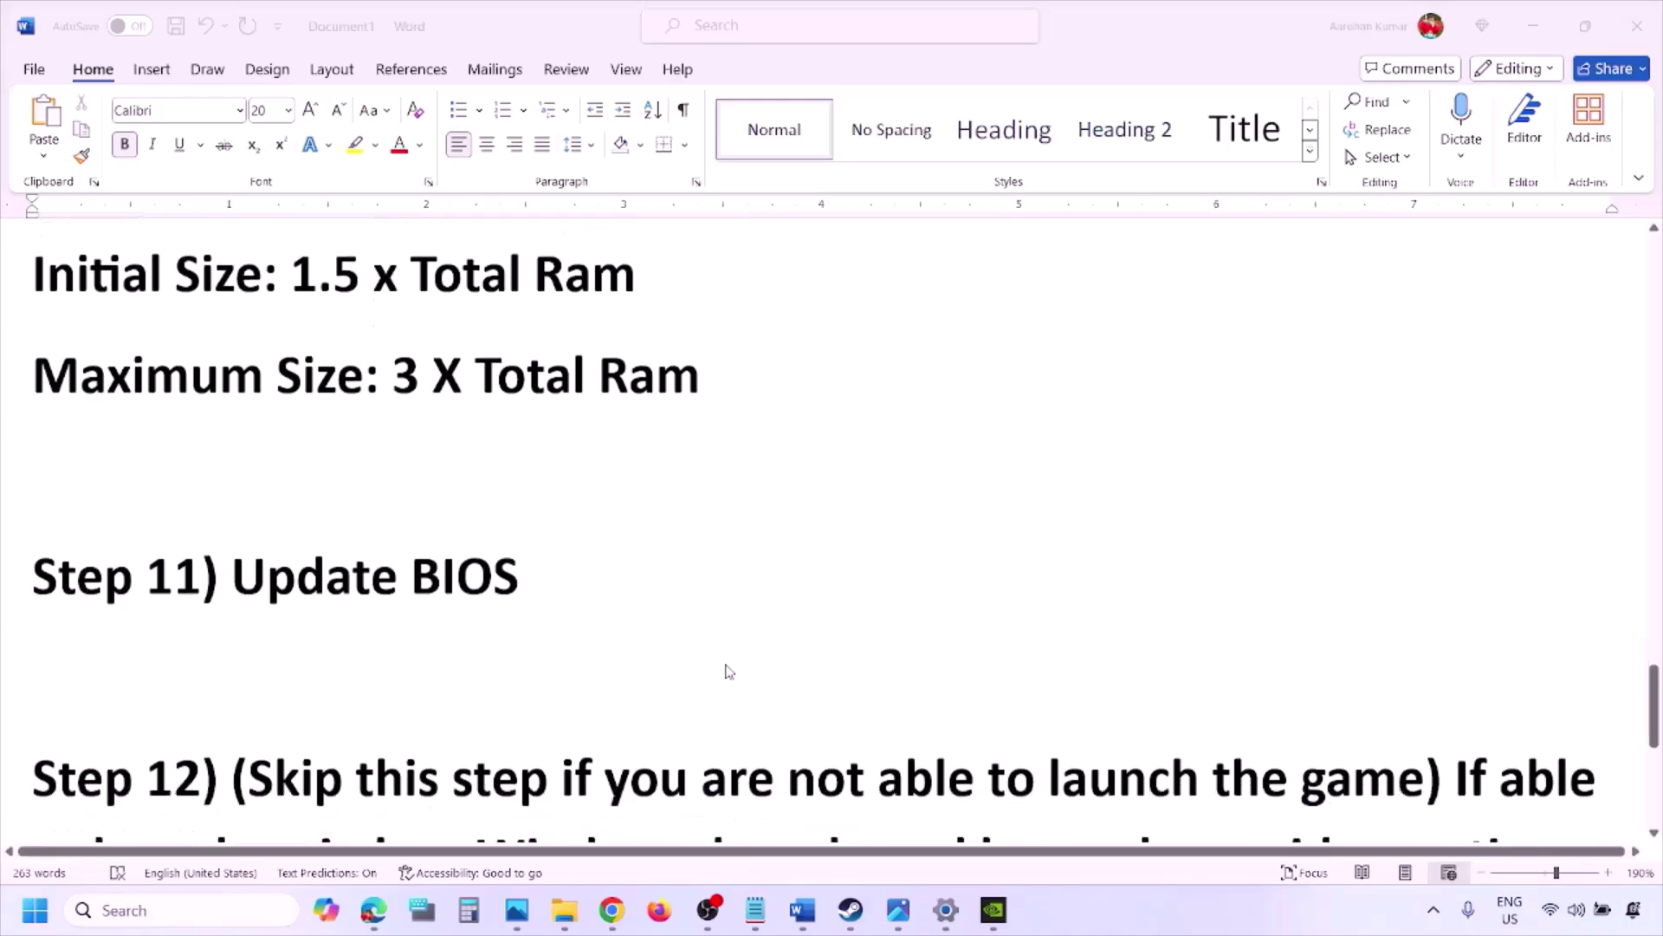
pyautogui.hotkey('alt', 'Tab')
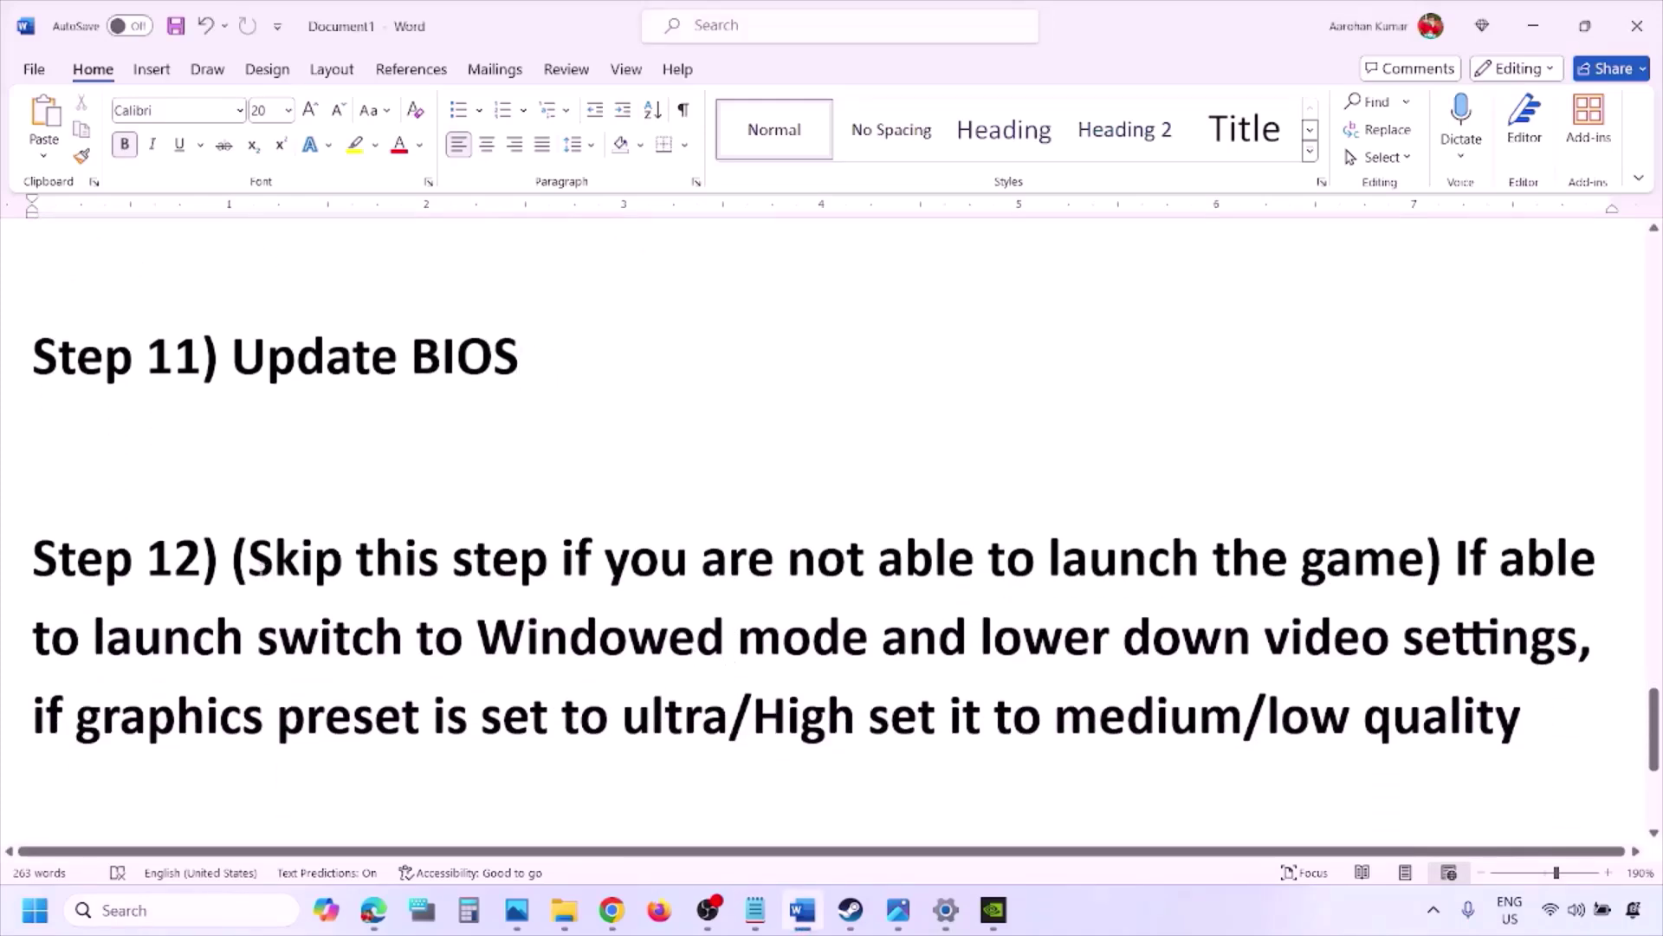
pyautogui.moveTo(252, 558); pyautogui.dragTo(1581, 645)
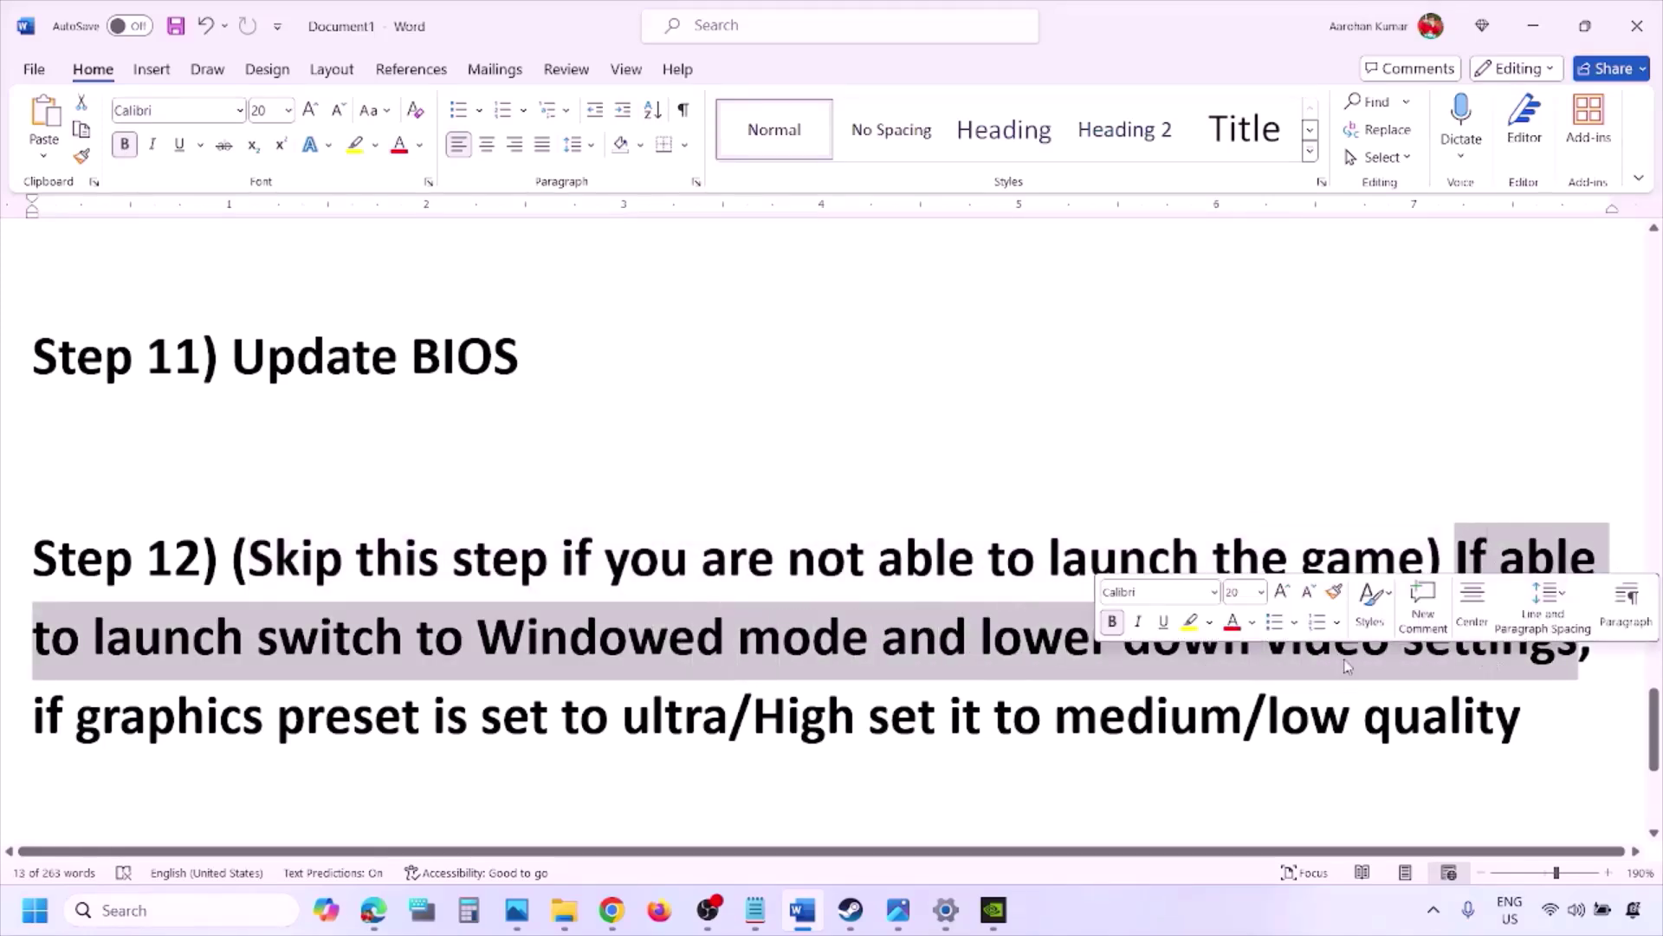
pyautogui.moveTo(78, 718); pyautogui.dragTo(910, 741)
pyautogui.click(1009, 737)
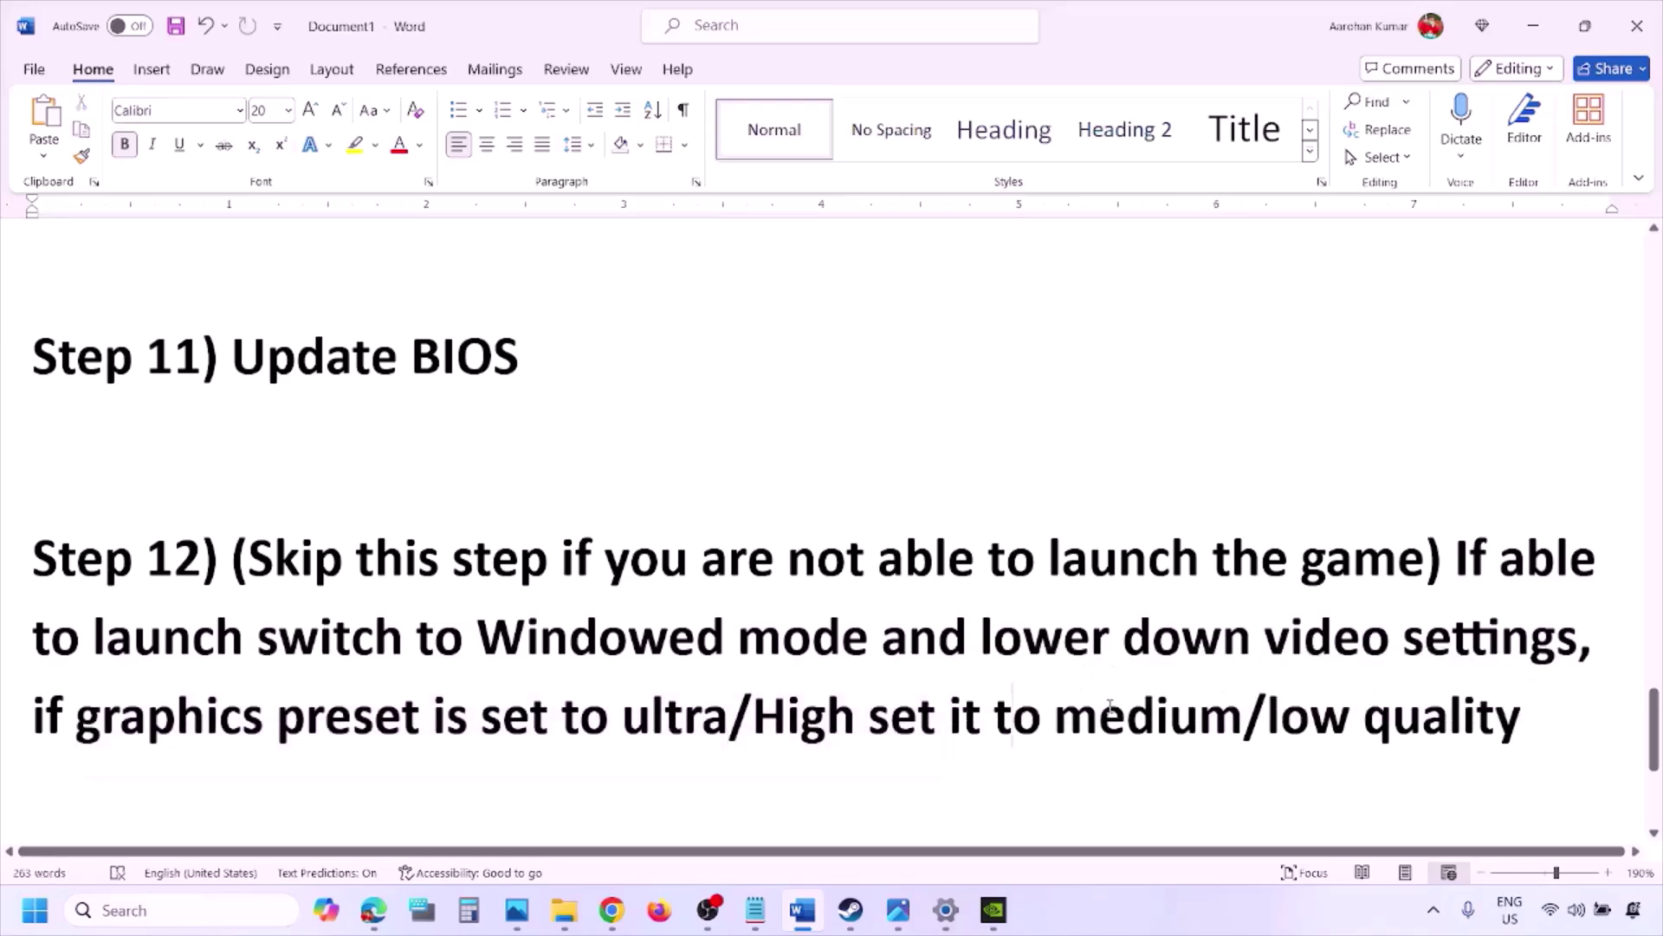
pyautogui.moveTo(1104, 706); pyautogui.dragTo(1523, 719)
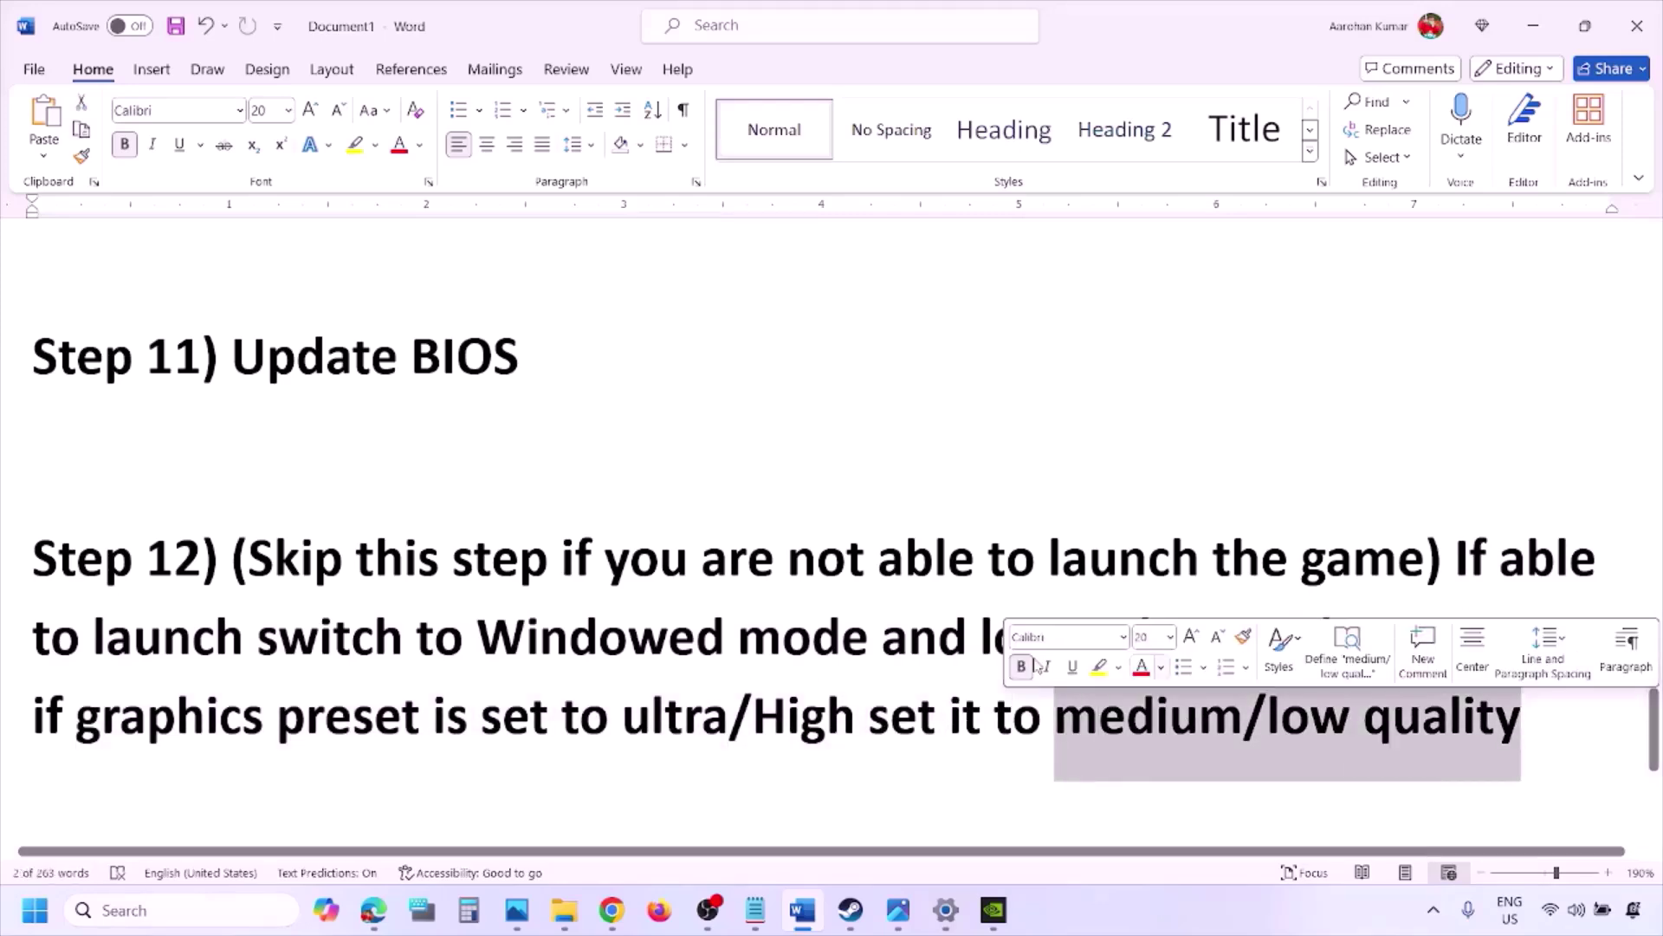
pyautogui.click(785, 640)
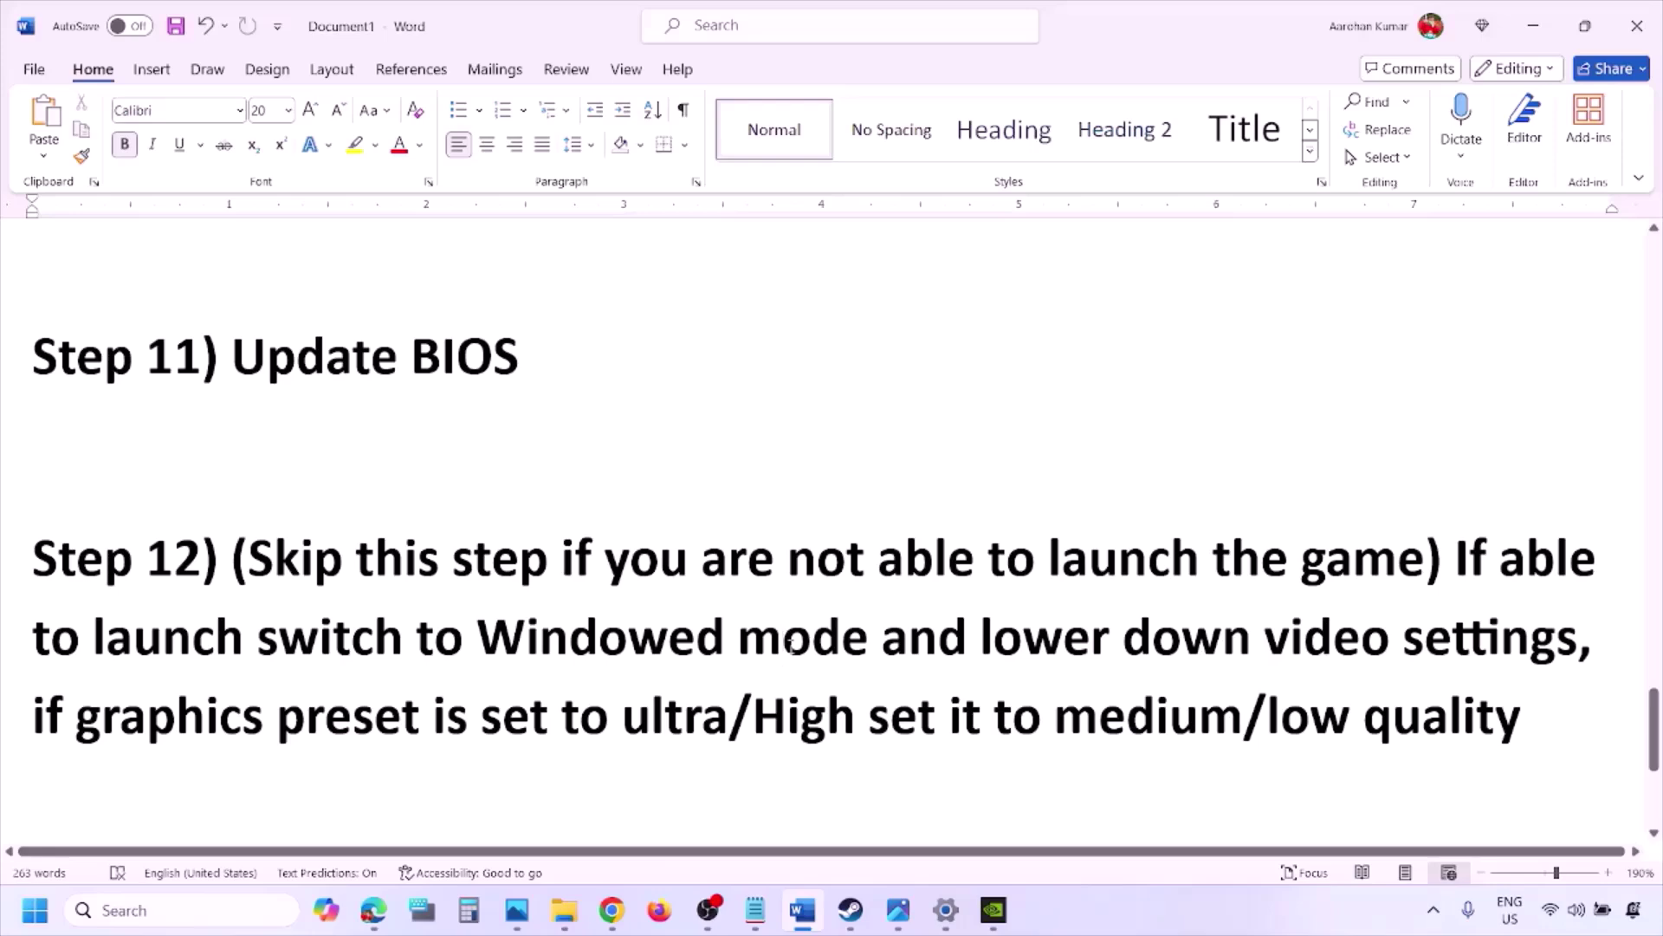